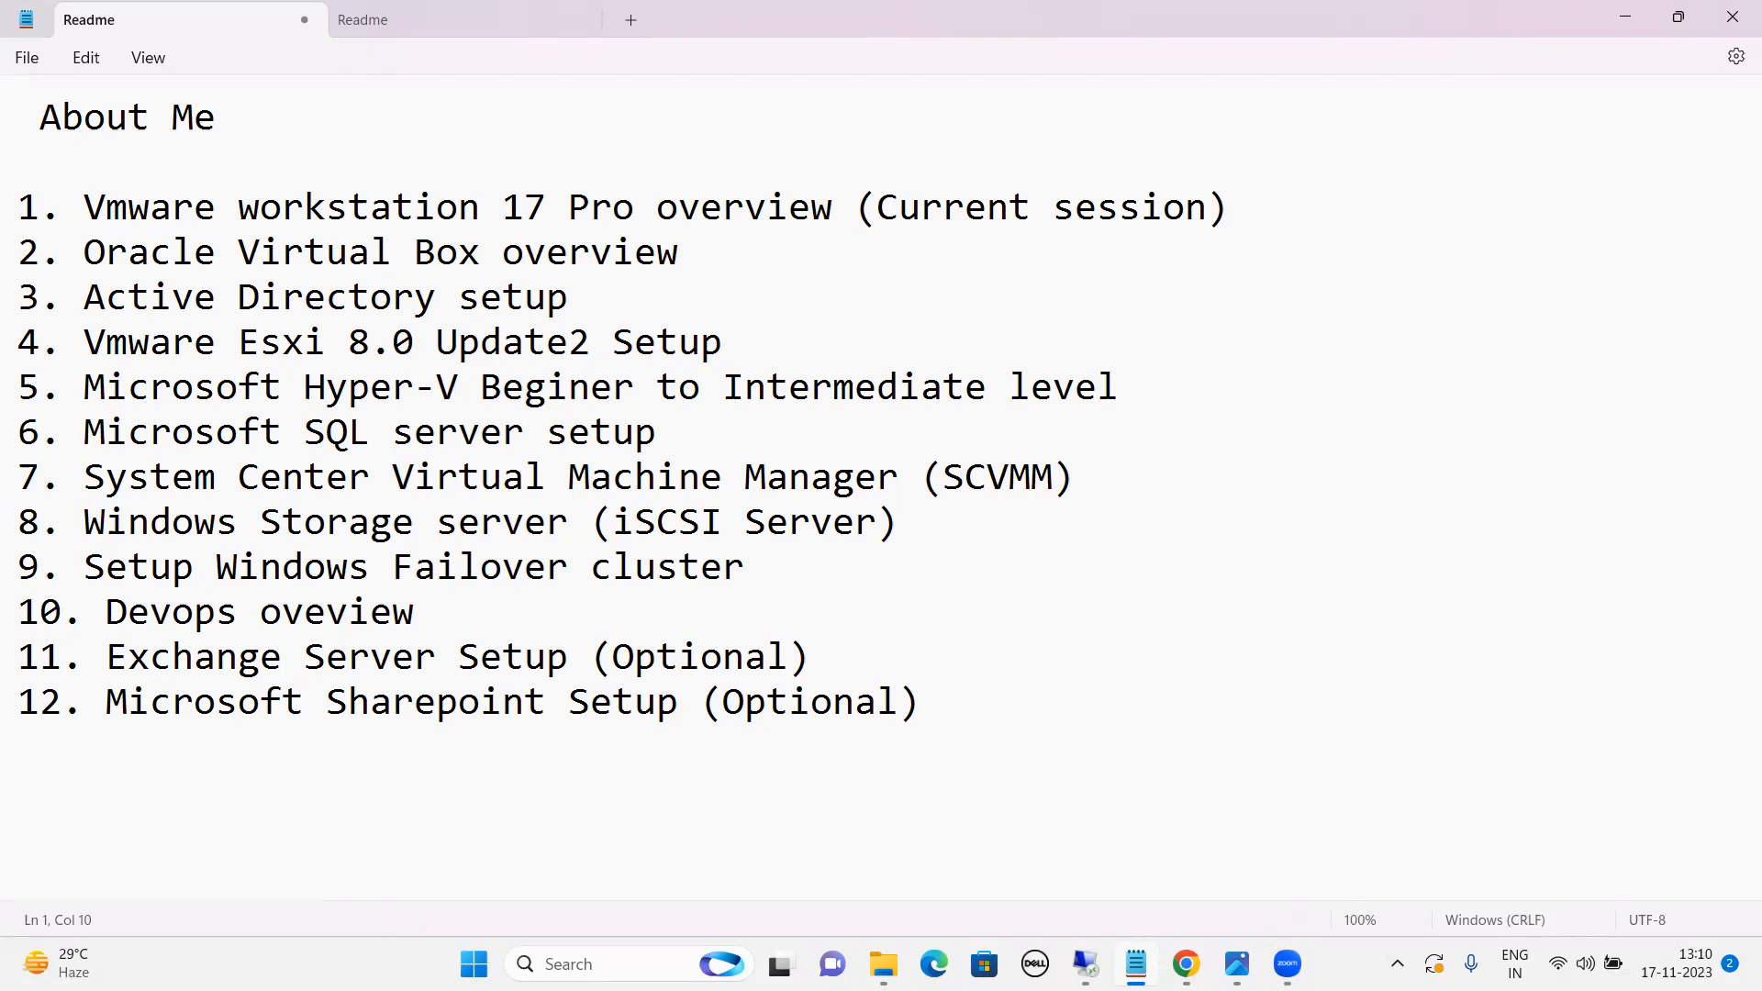
Switch to Chrome, look through the YouTube channel's created playlists, and return to the Readme notes in Notepad.
left_click(1185, 963)
scroll(884, 648, "down", 3)
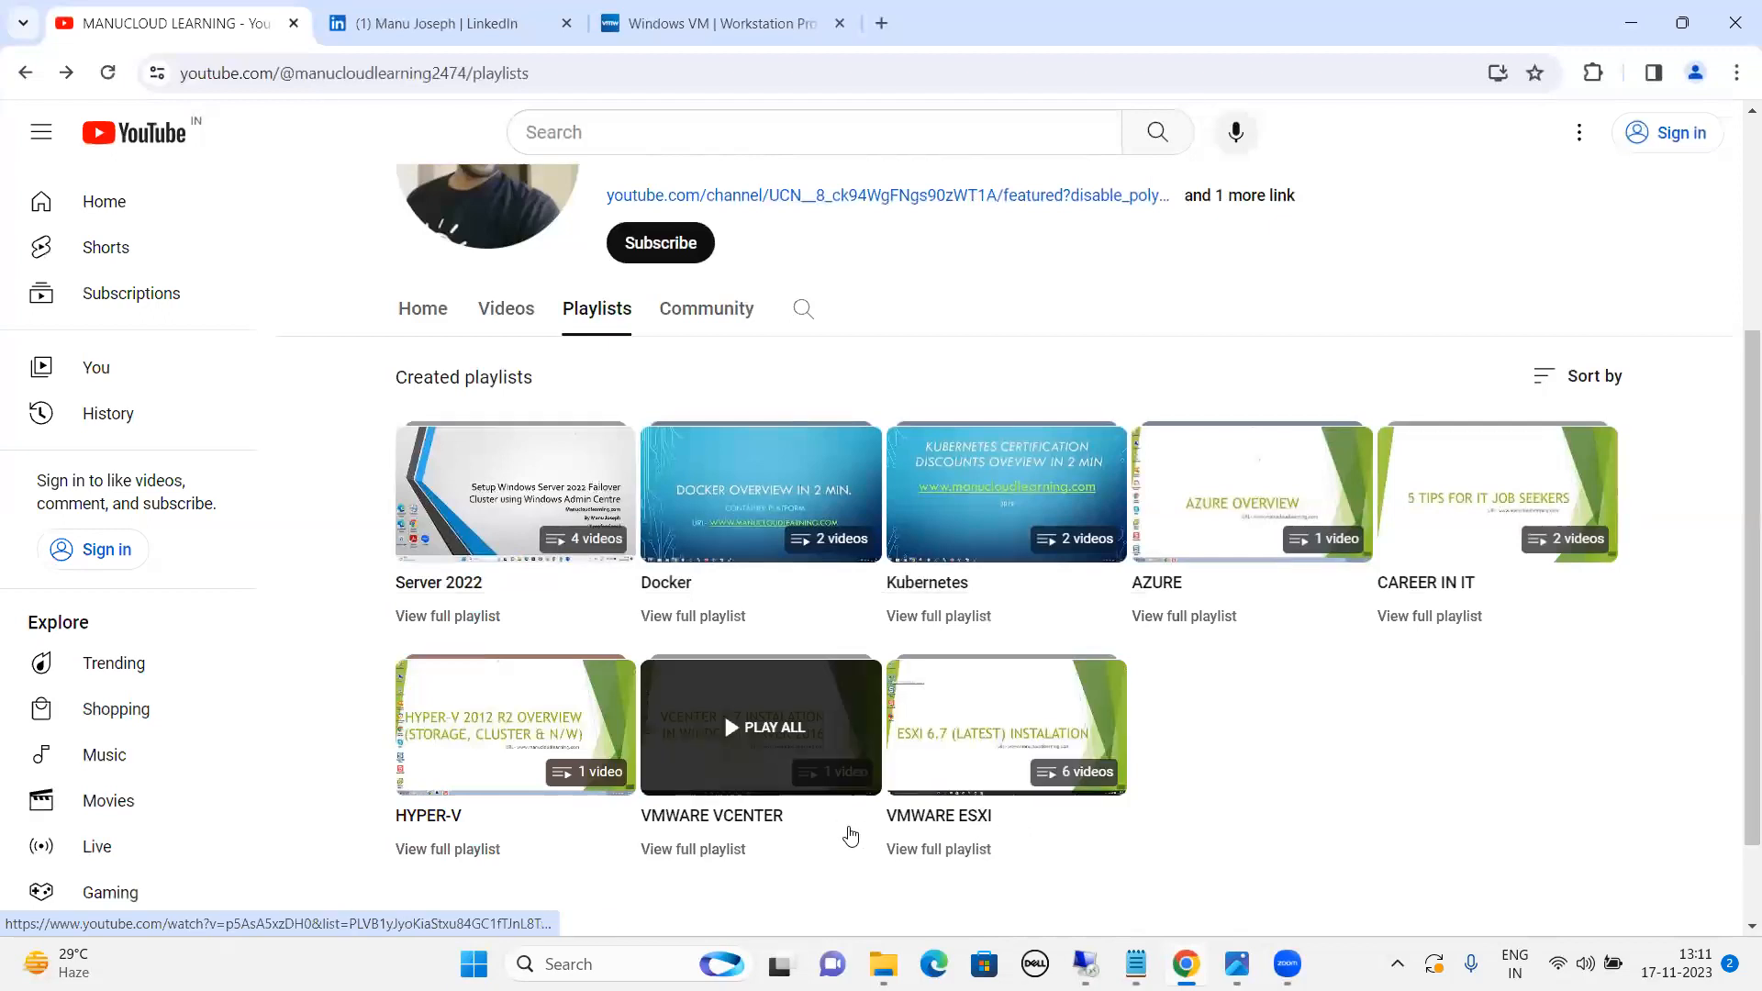
scroll(807, 734, "down", 1)
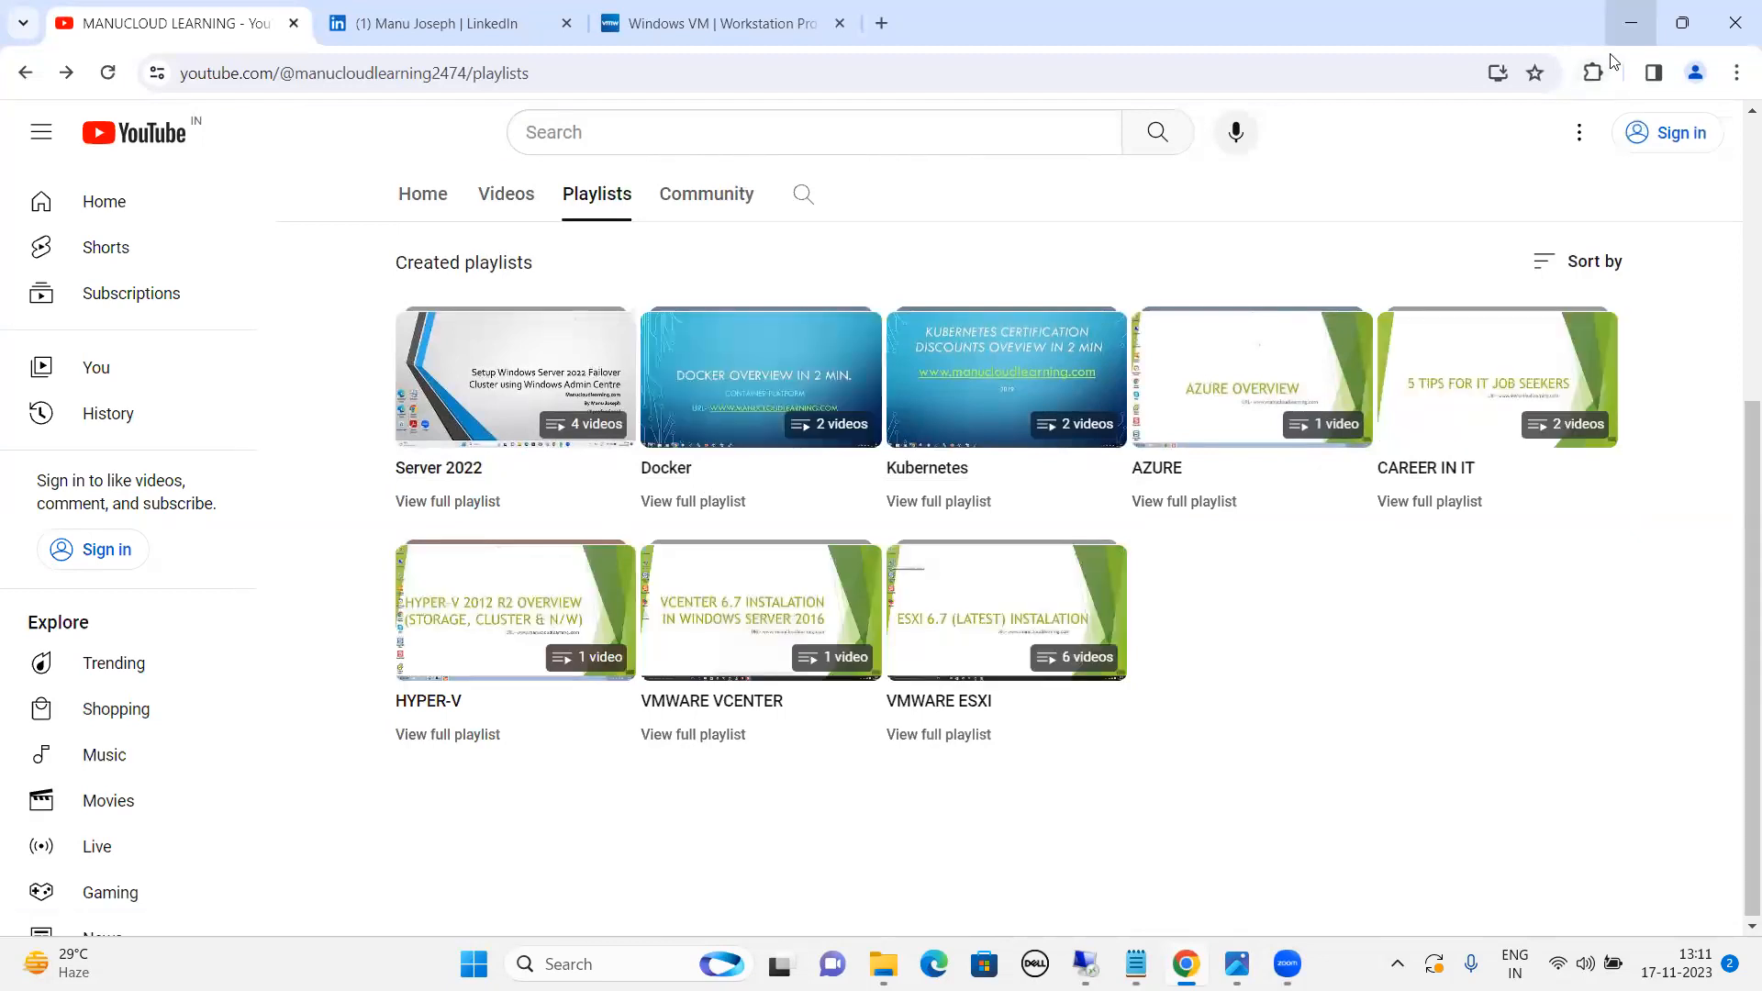
left_click(1631, 22)
left_click(730, 263)
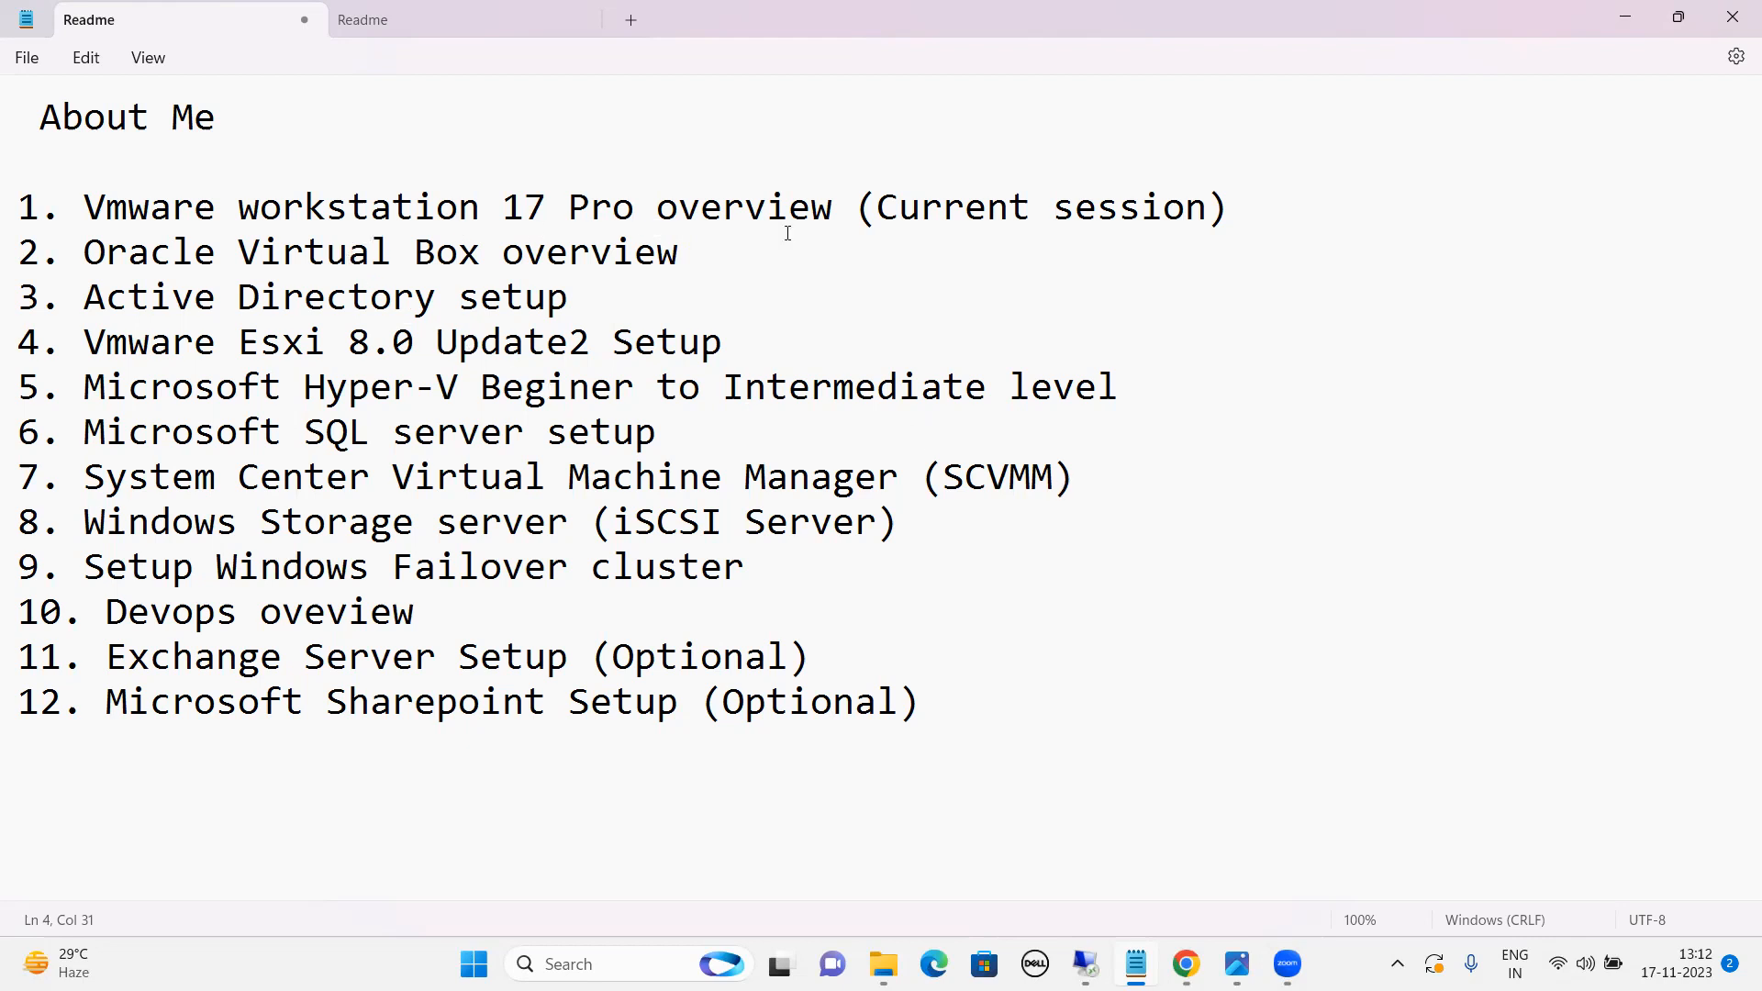
Minimize the notes and bring up the Front Panel.jpeg photo in Photos to examine the lab hardware.
left_click(1622, 27)
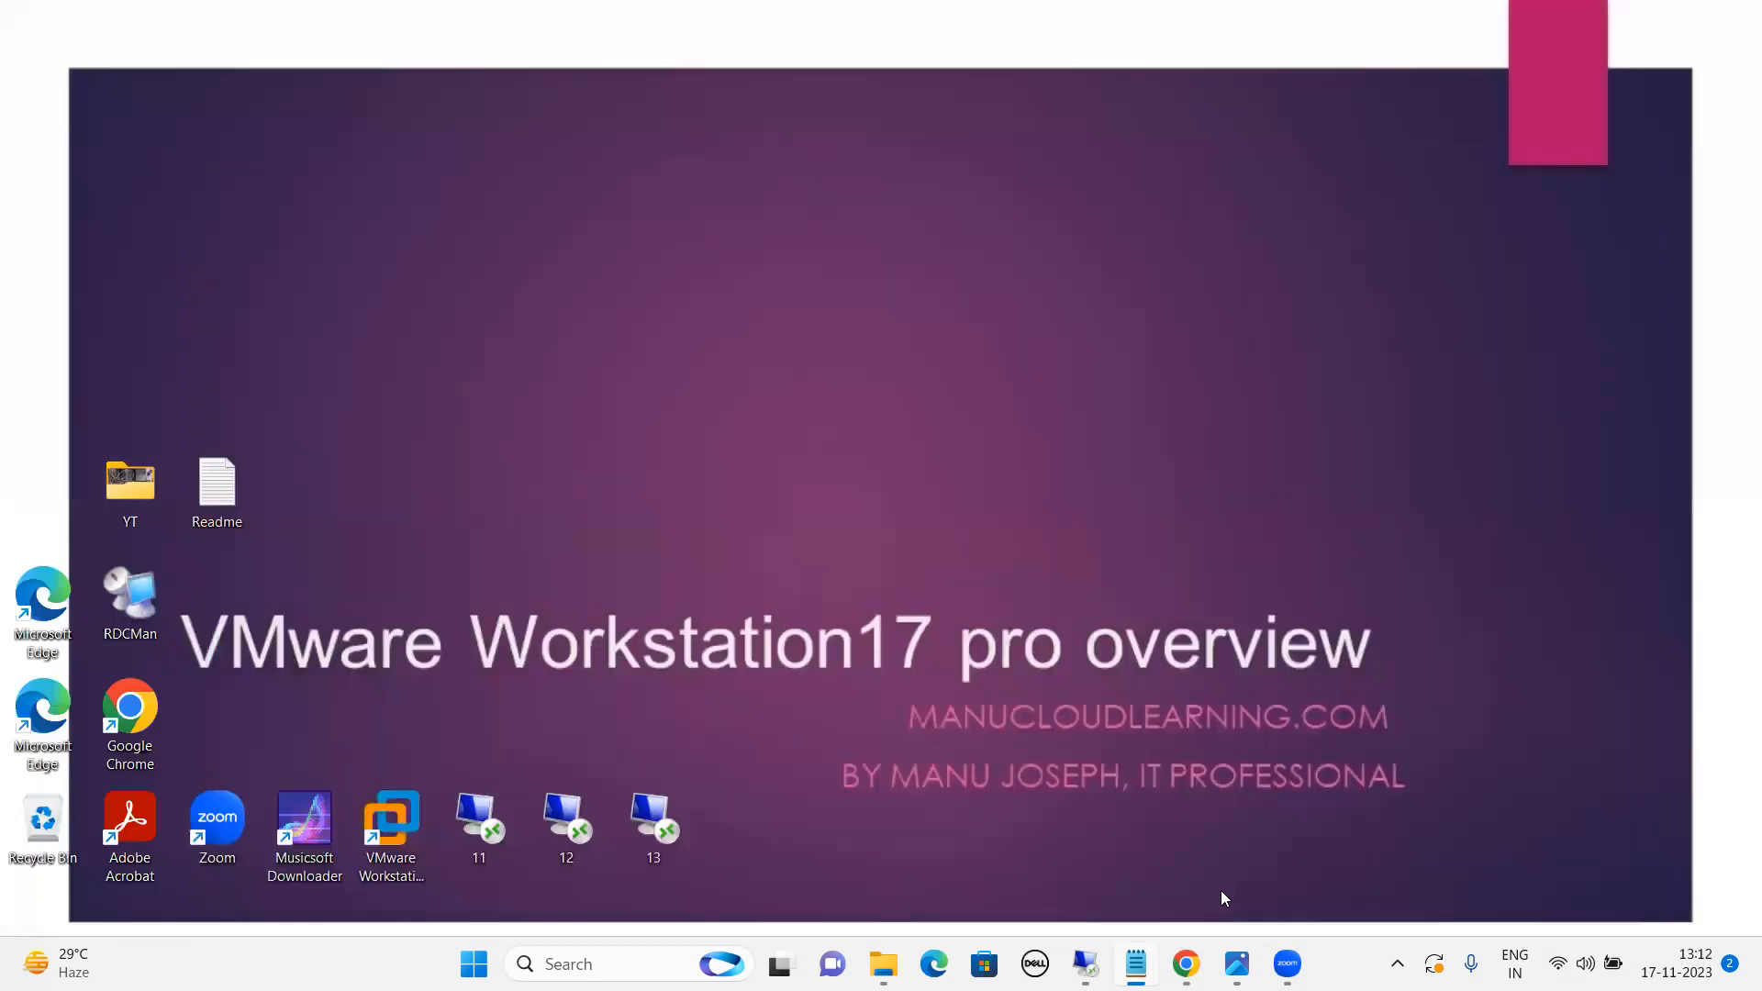
mouse_move(1236, 964)
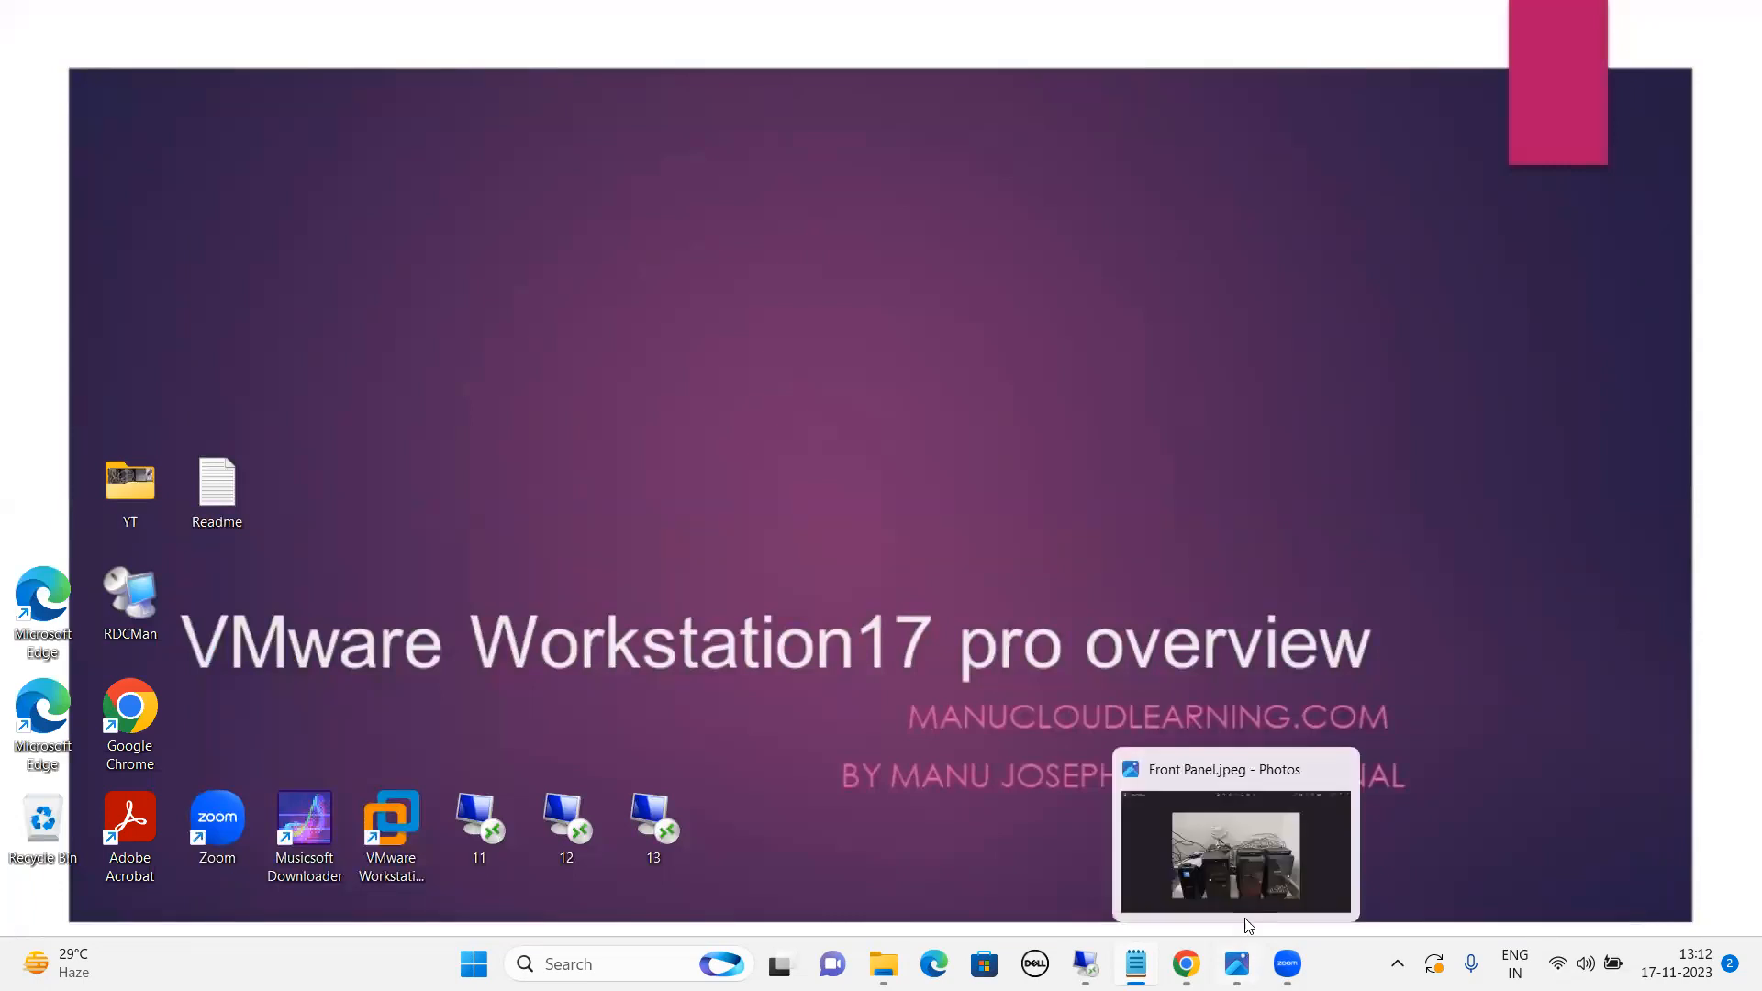
left_click(1252, 861)
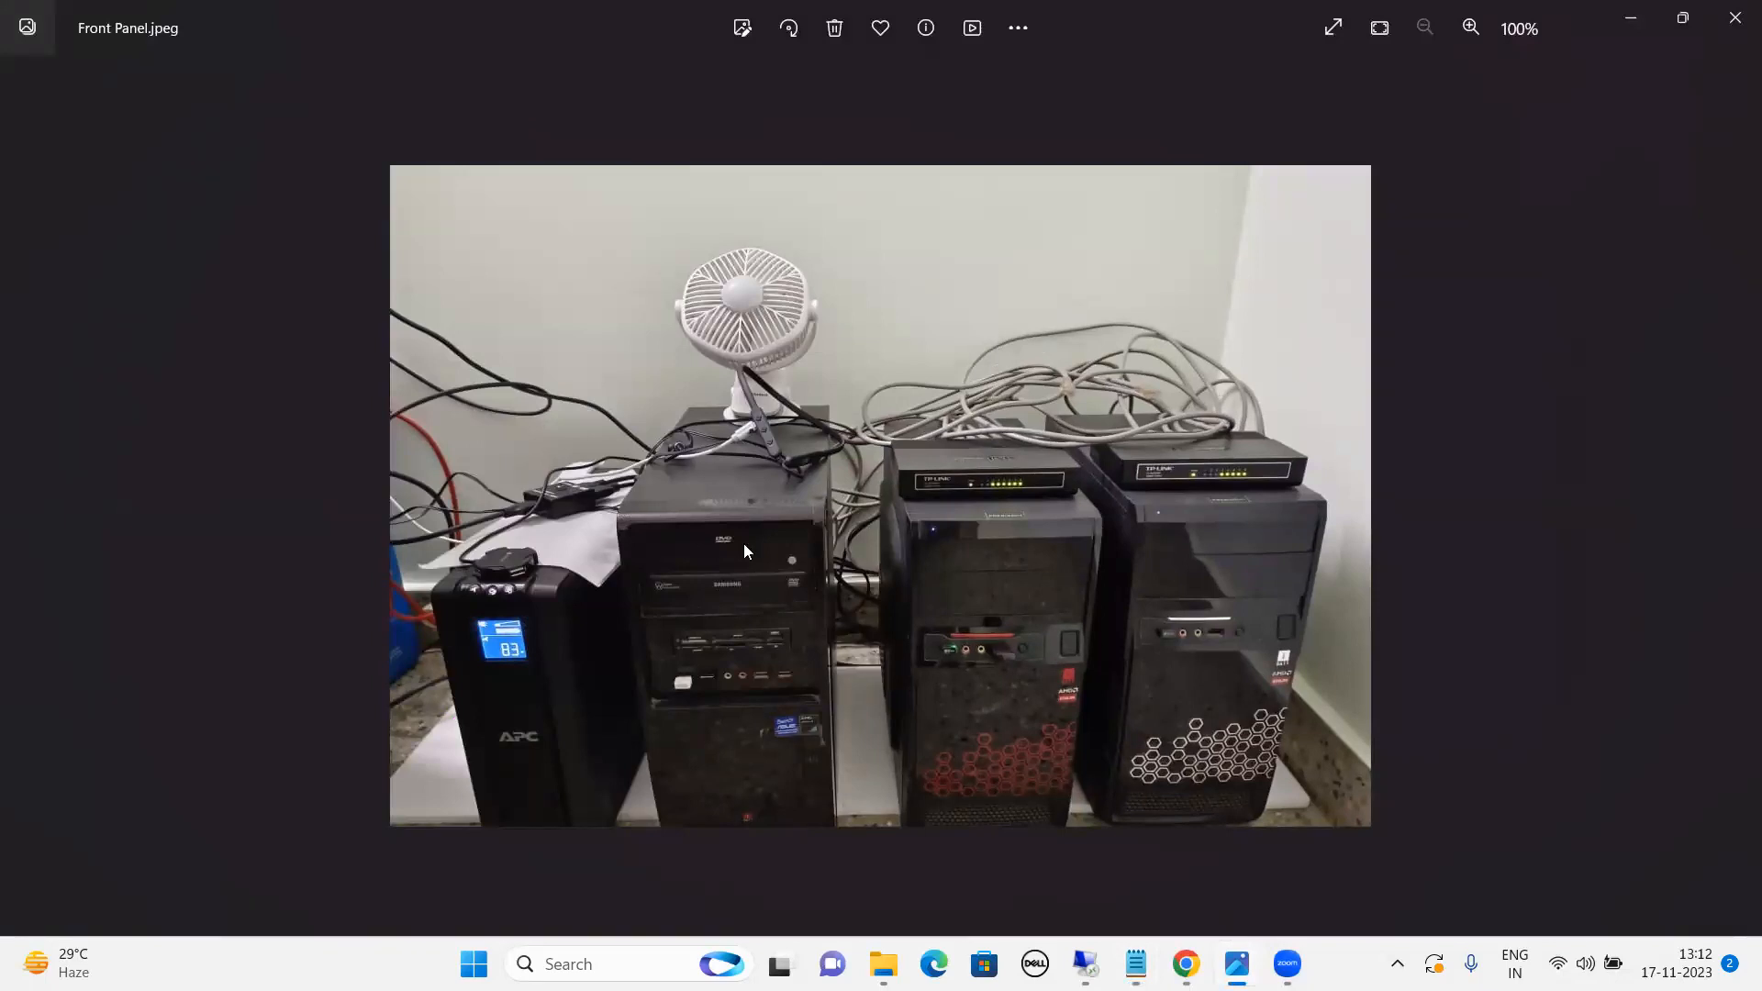
mouse_move(748, 594)
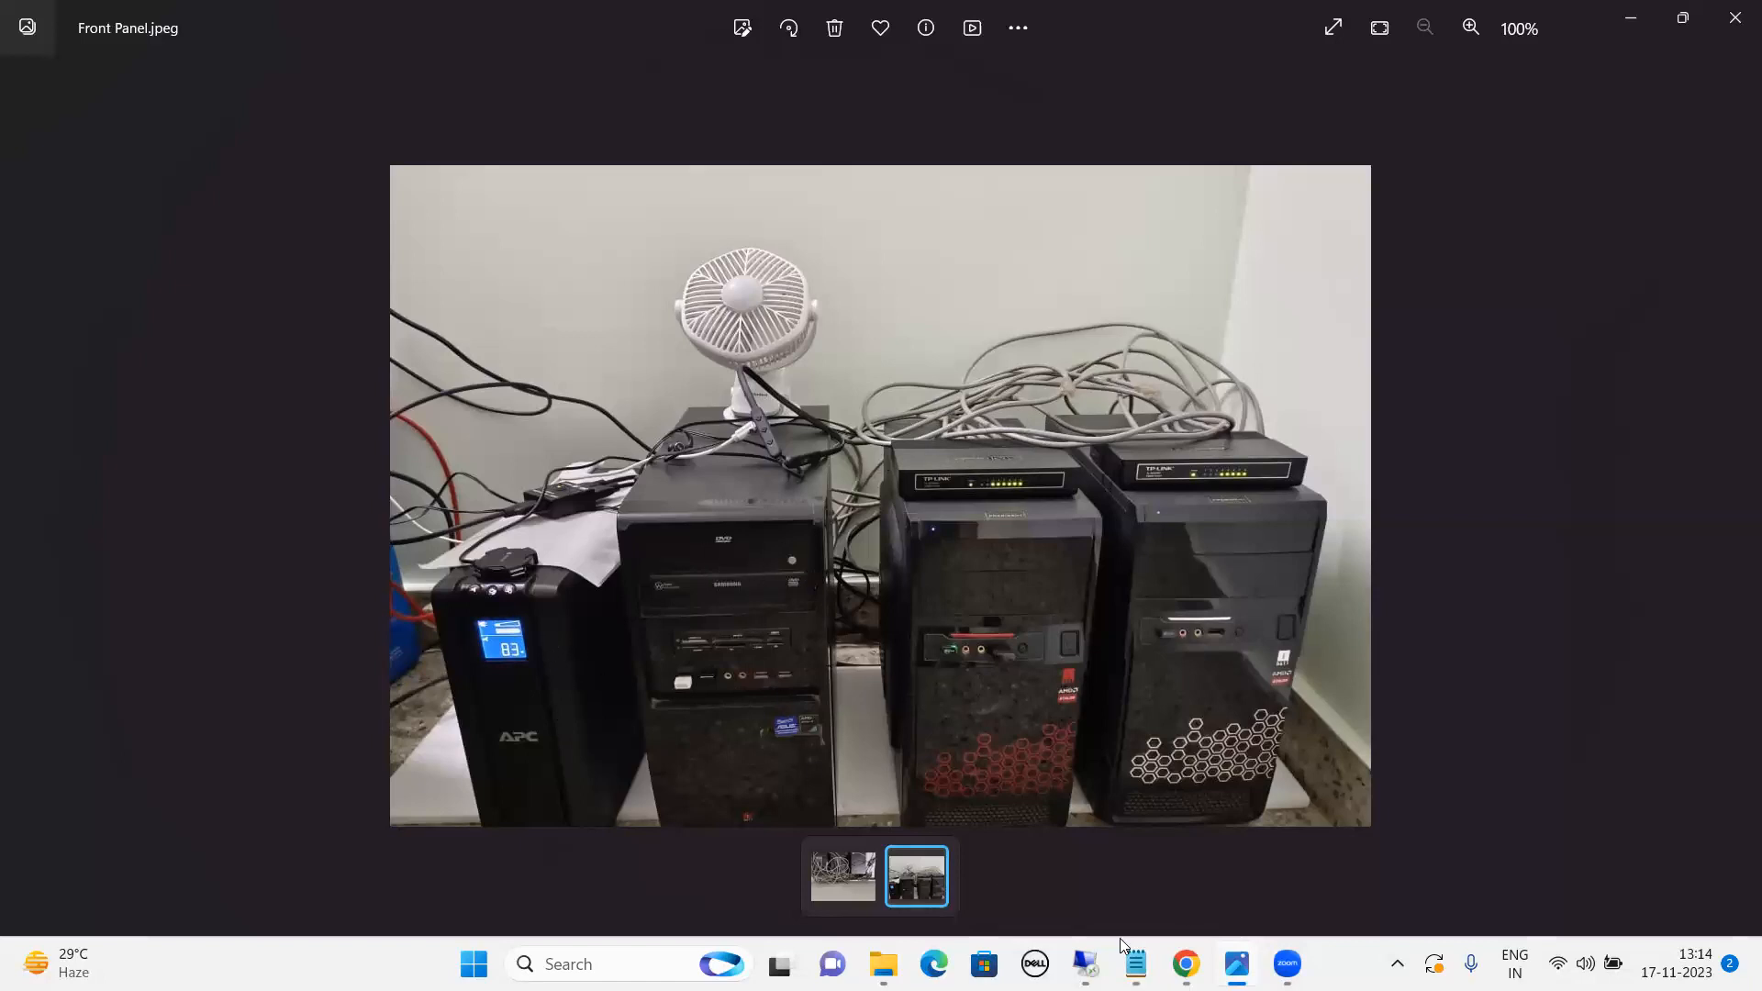
Switch to the 192.168.1.13 Remote Desktop session and open the PowerChute Personal Edition application there.
mouse_move(1119, 937)
left_click(1184, 881)
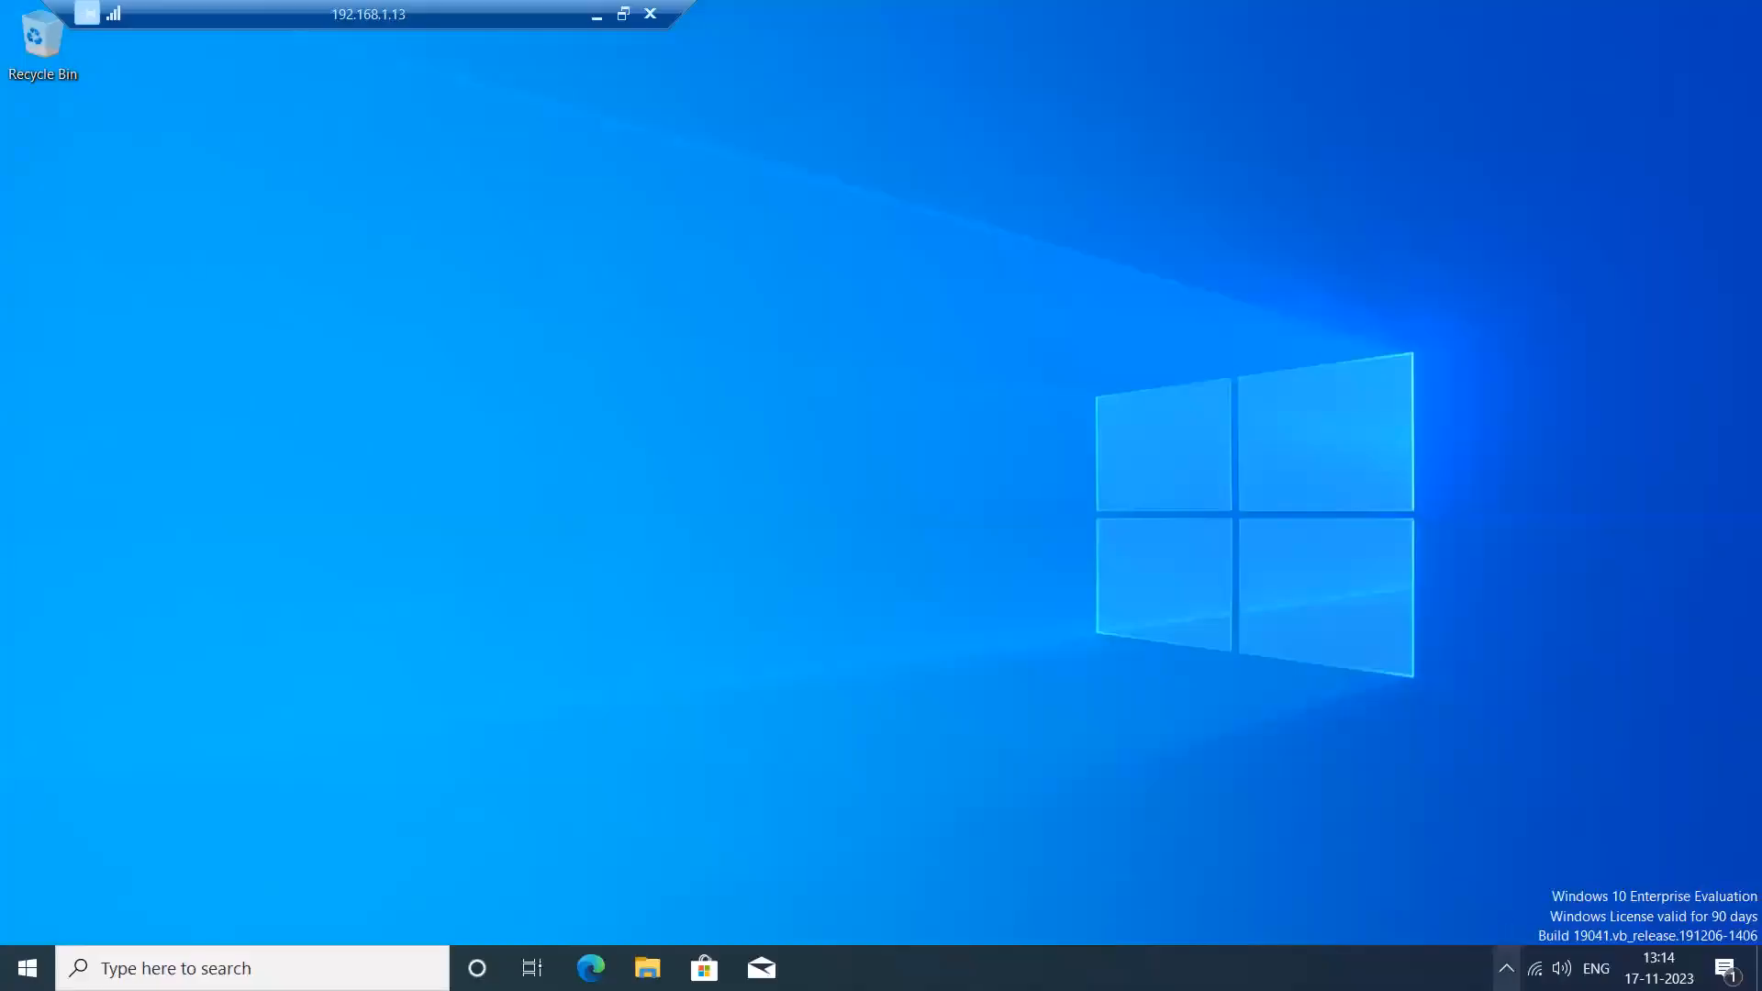
left_click(1505, 968)
right_click(1460, 921)
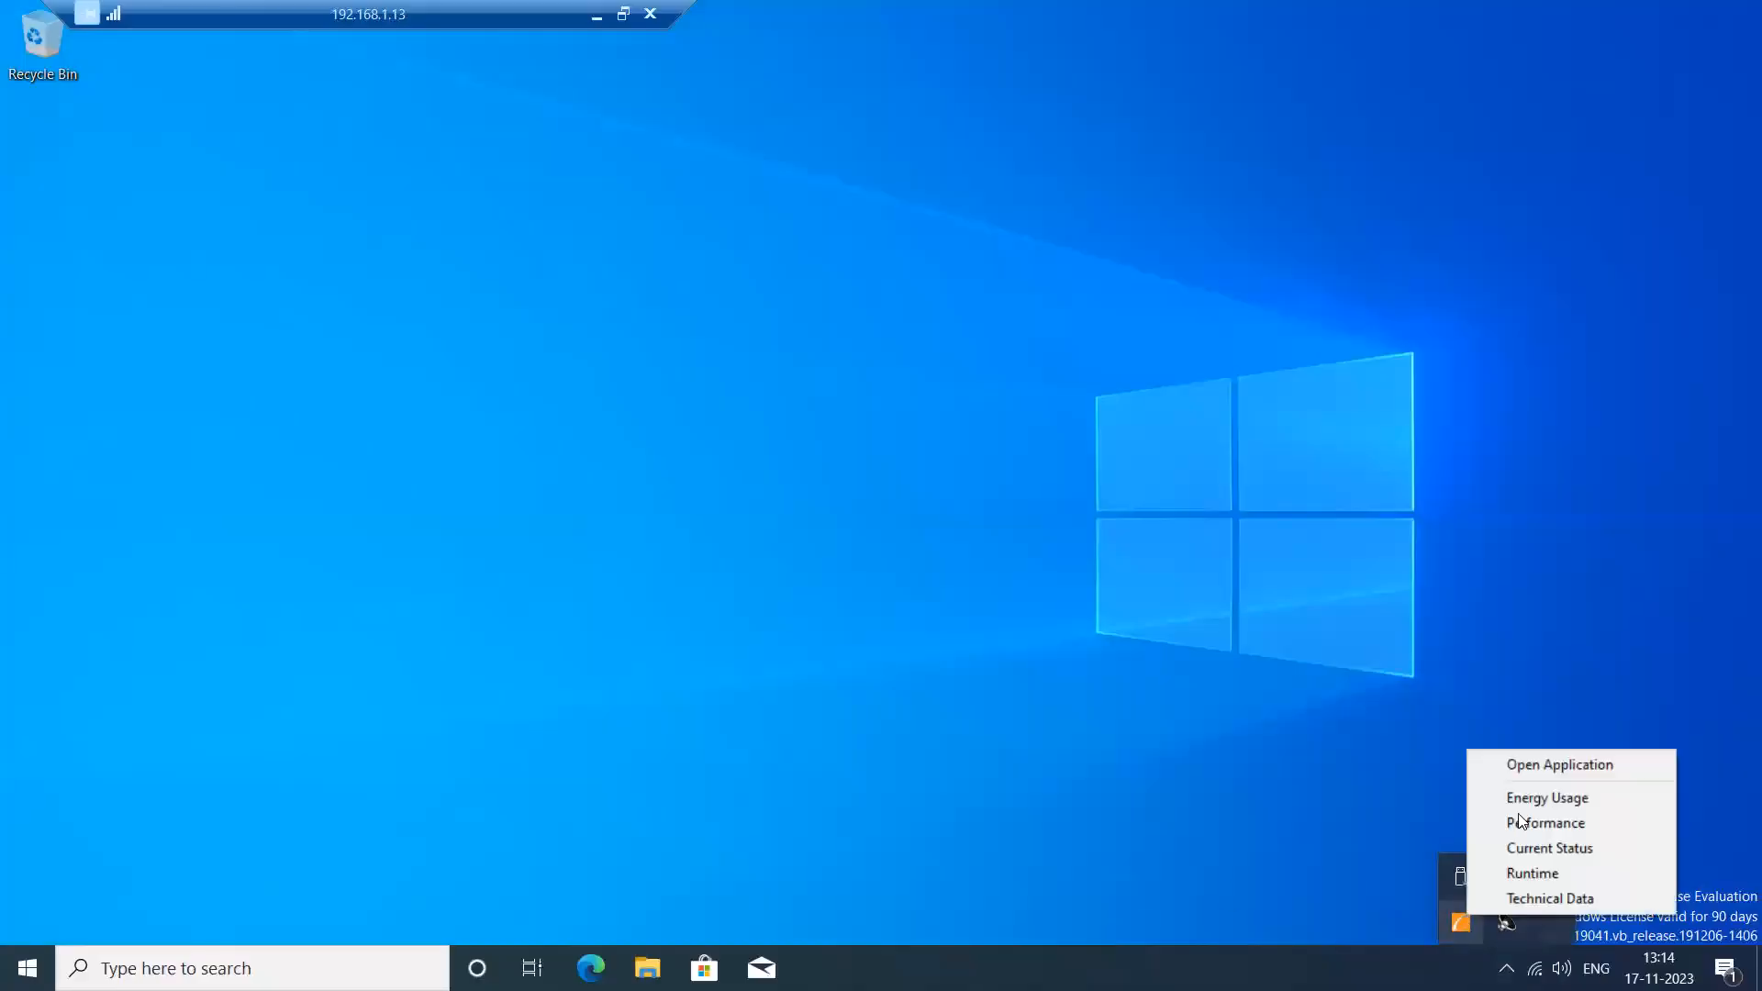
left_click(1548, 764)
left_click(789, 653)
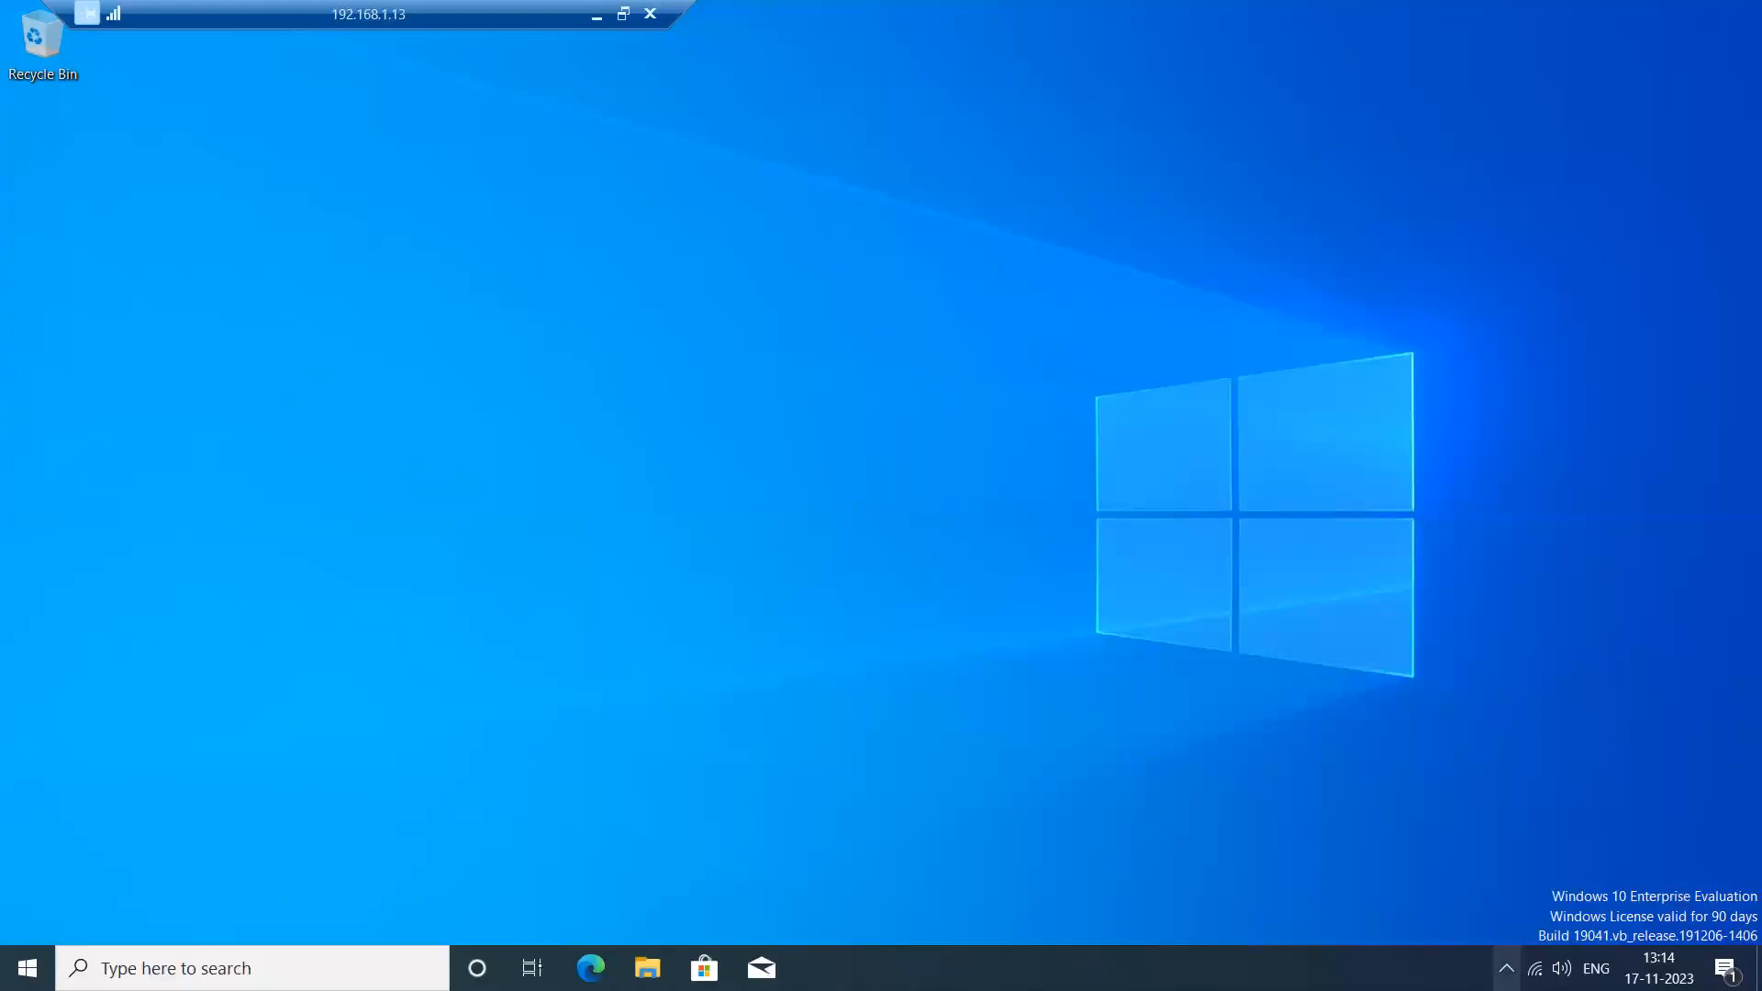
left_click(1505, 968)
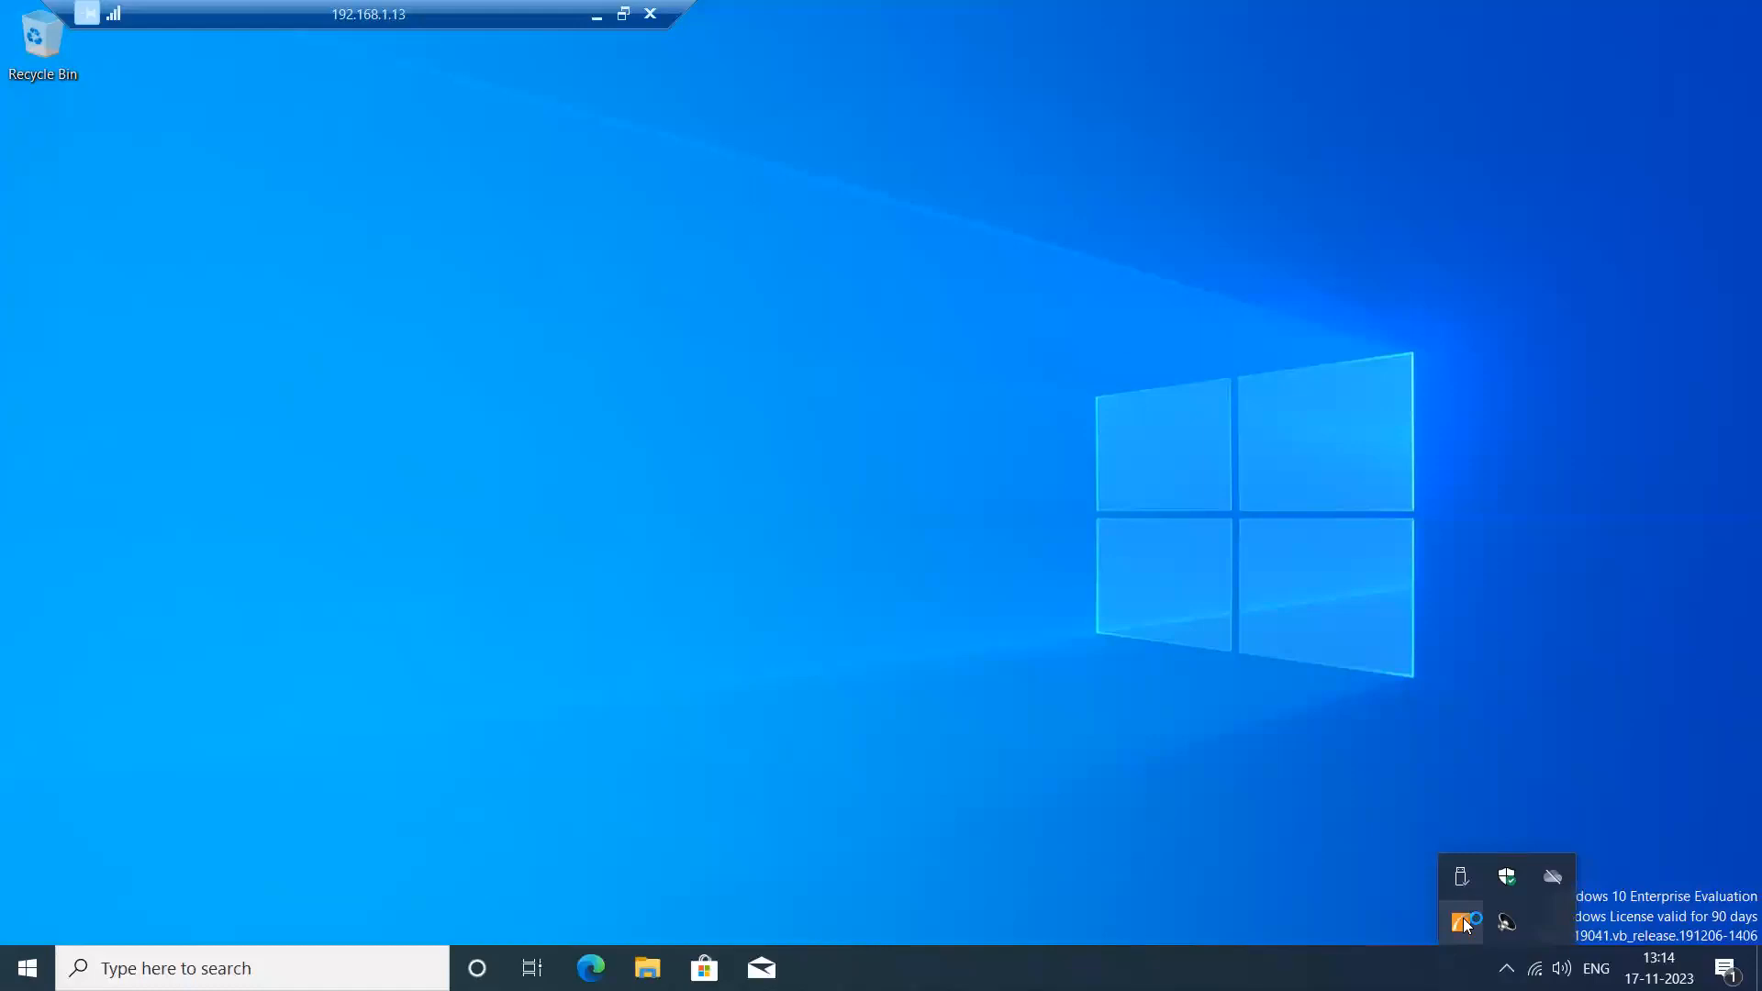
double_click(1462, 918)
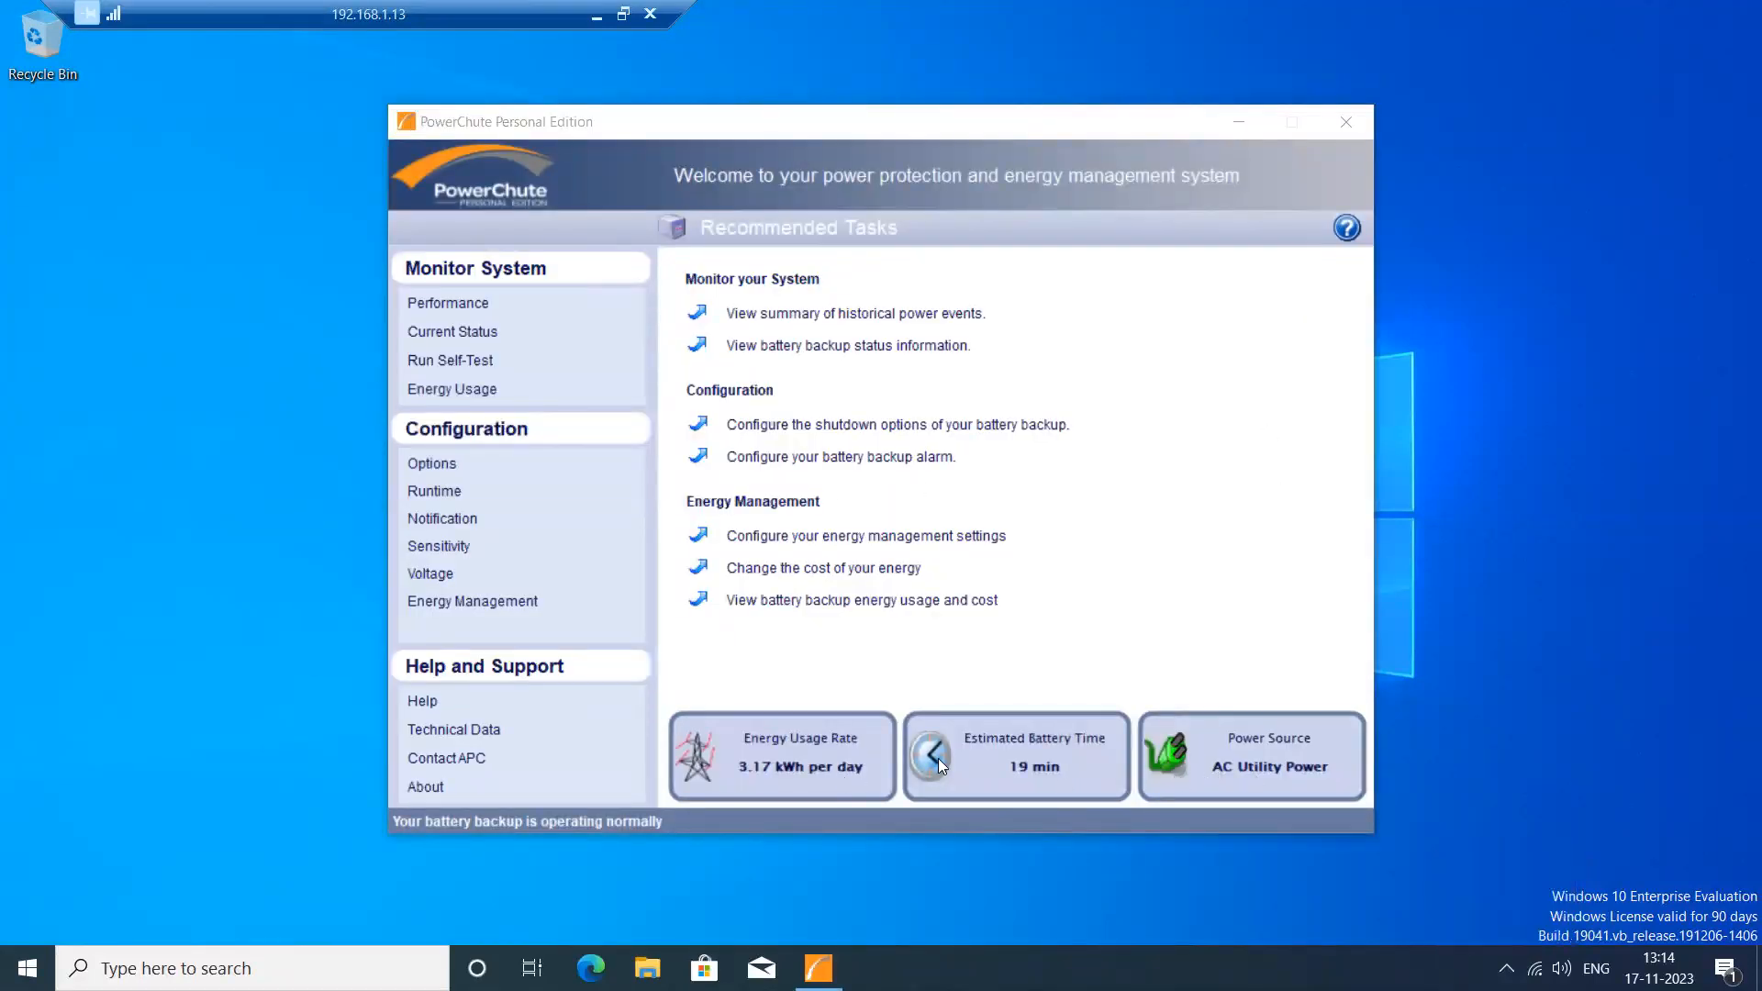
Review the battery backup's Performance and Current Status pages, close PowerChute, and return to the local Photos window.
left_click(478, 310)
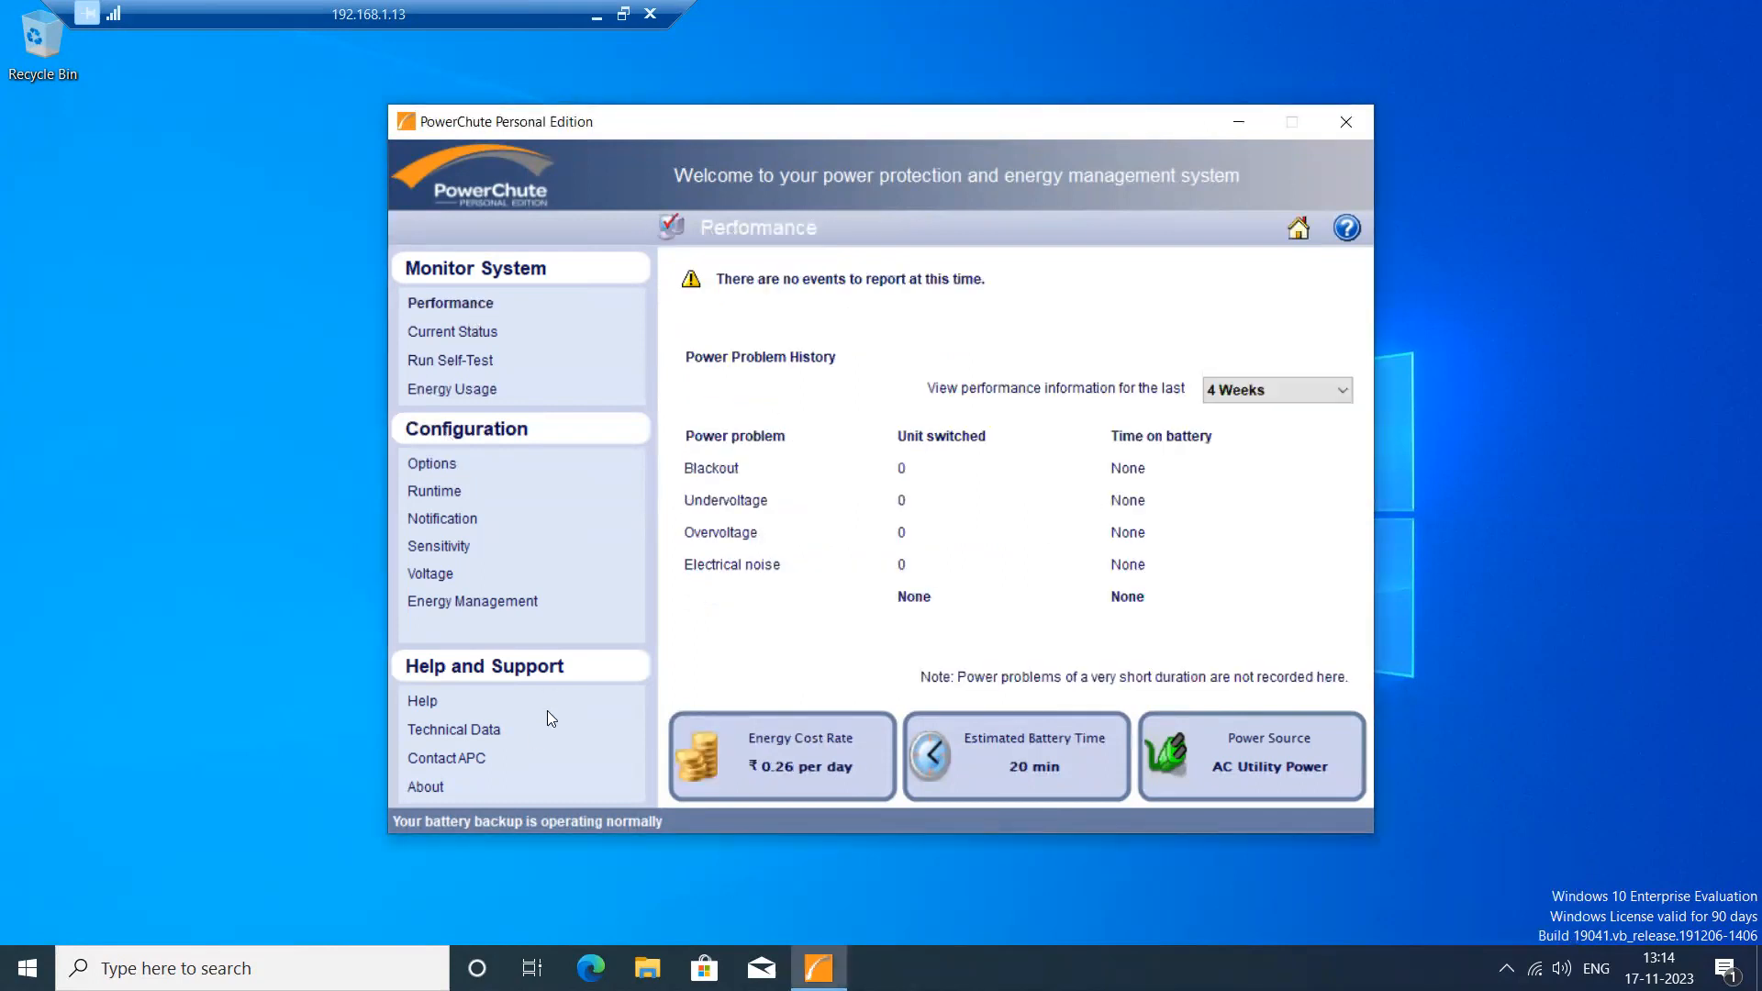
left_click(488, 336)
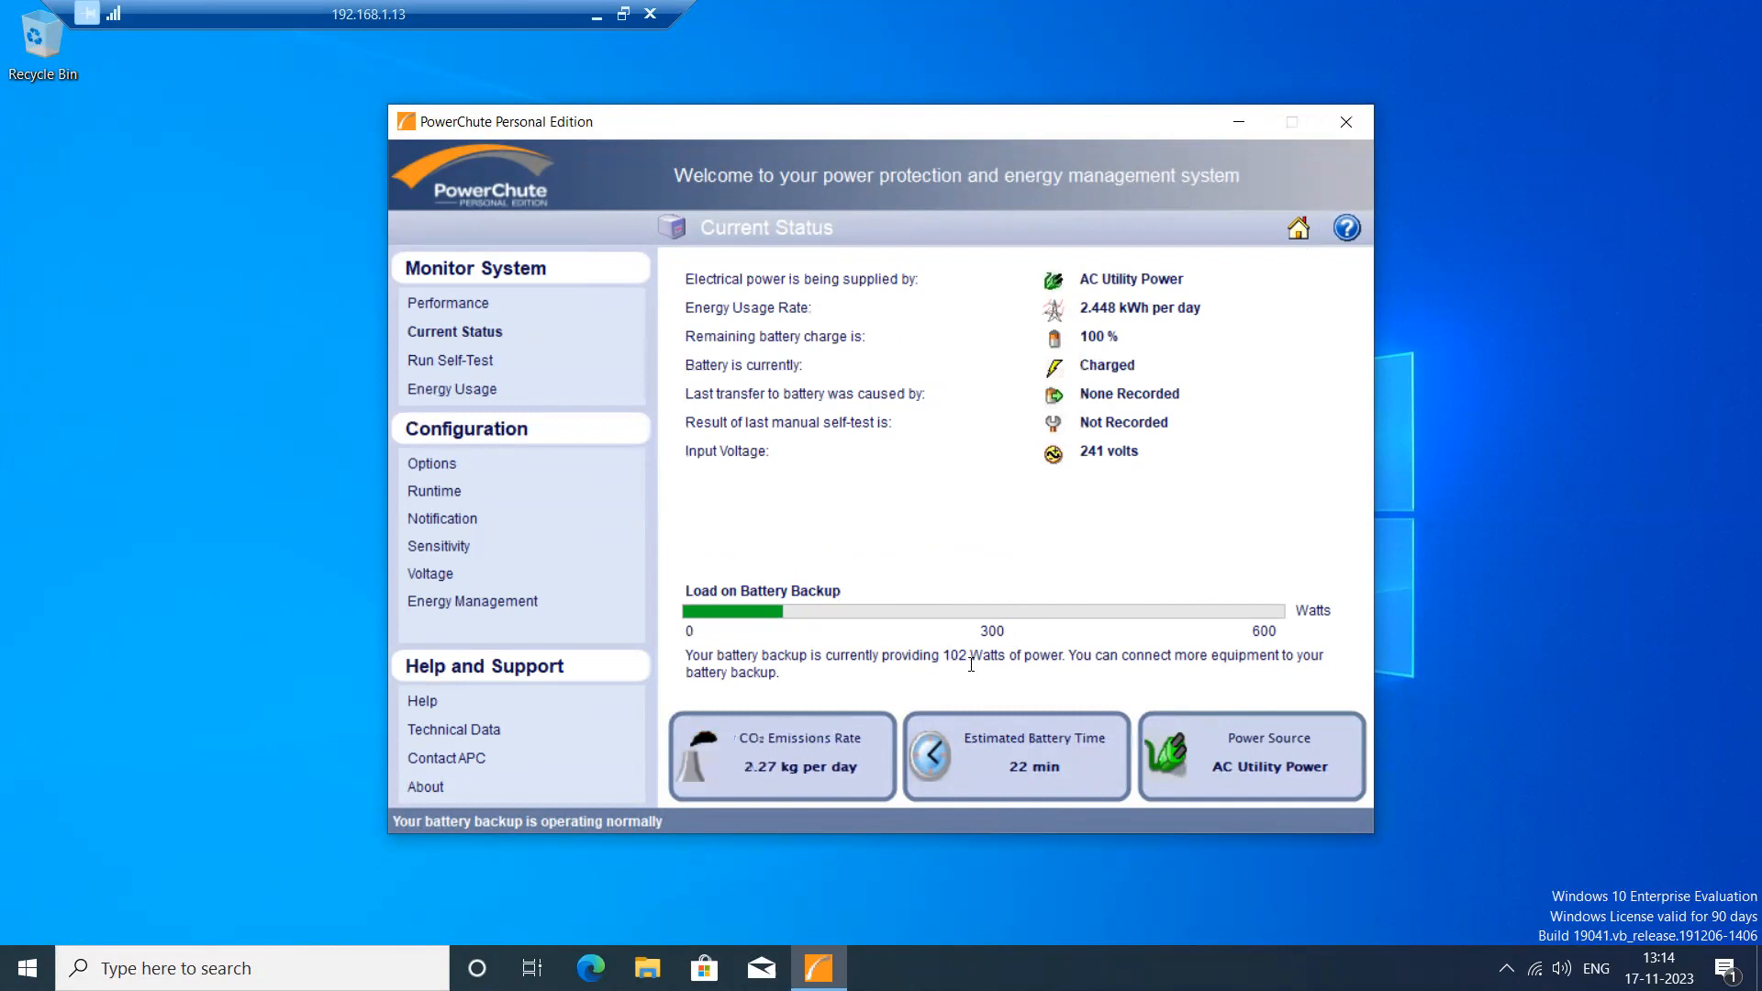
left_click(1349, 124)
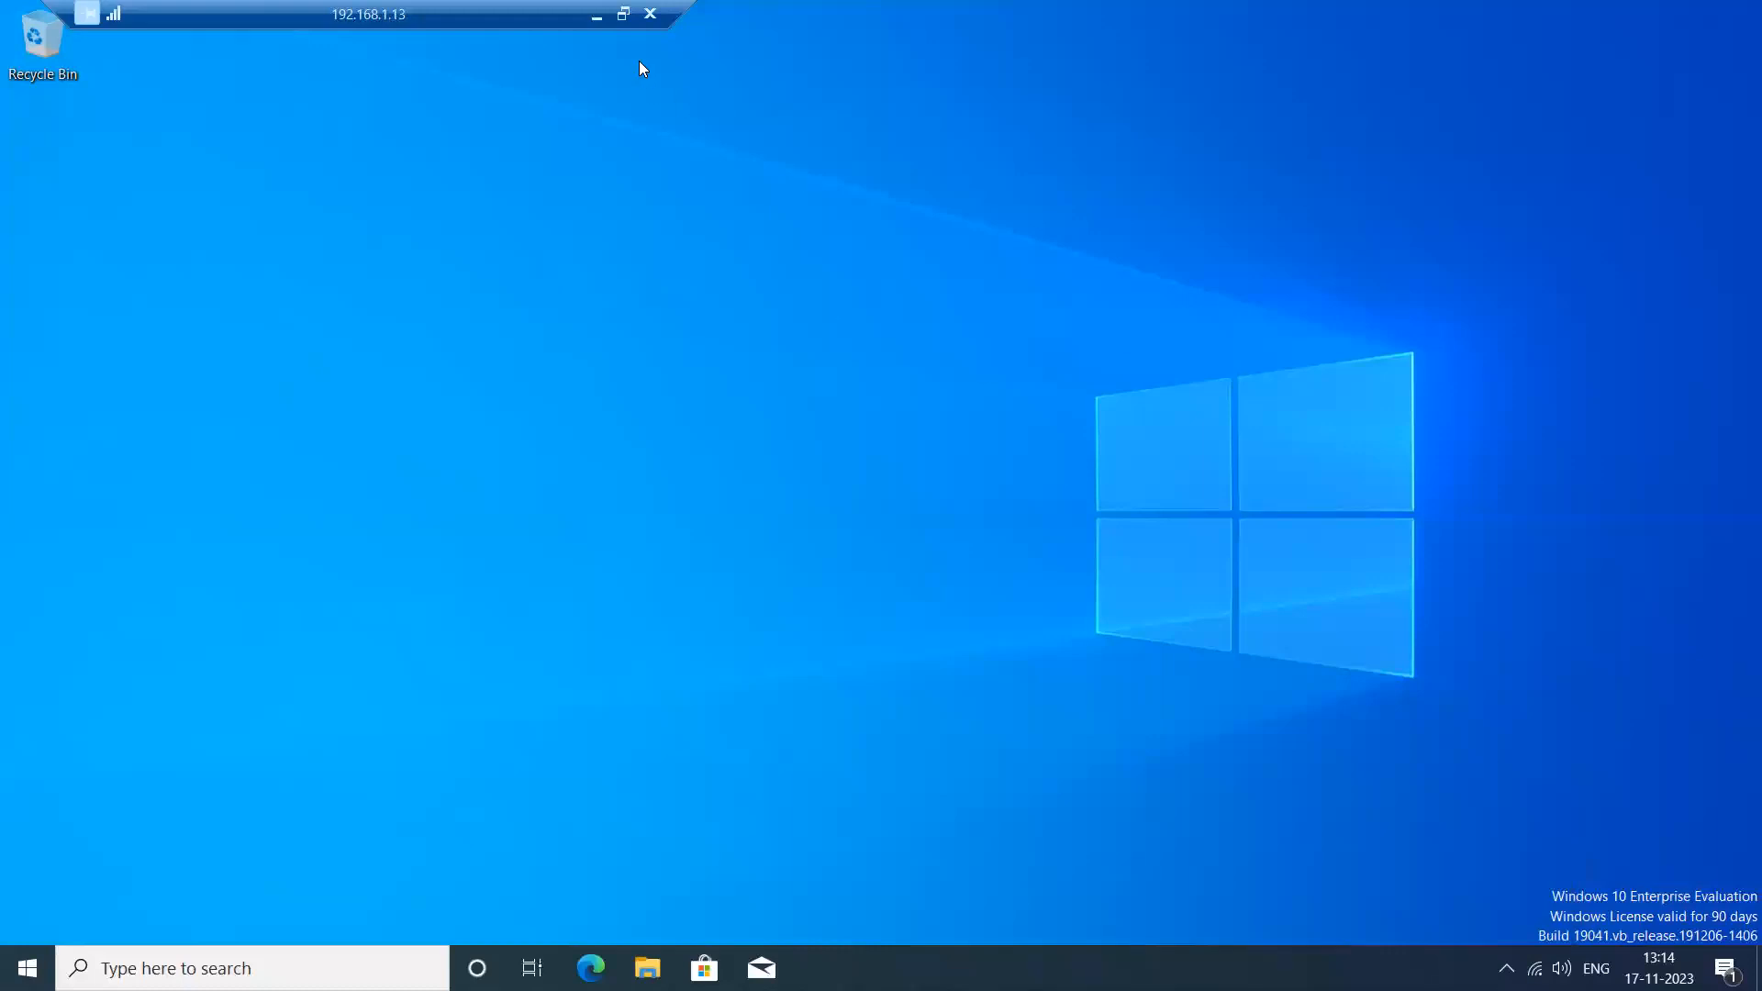
left_click(629, 35)
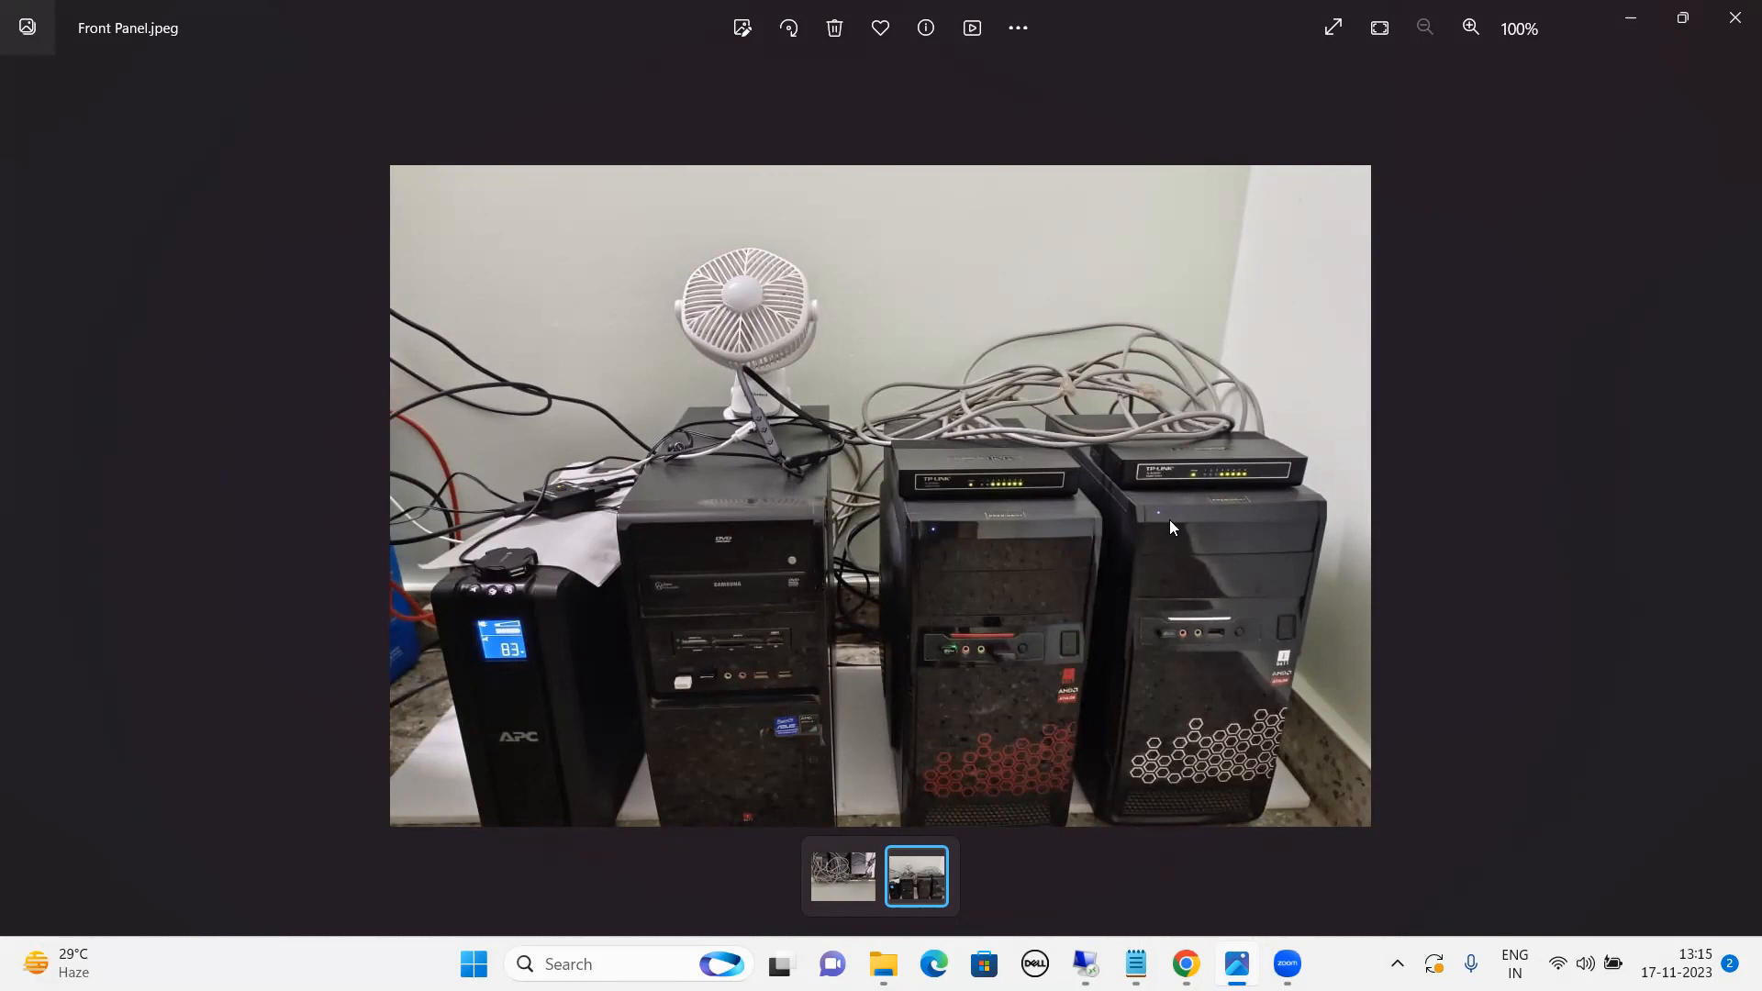
View the Back Panel.jpeg photo, go back to Front Panel.jpeg, and close Photos.
key("Left")
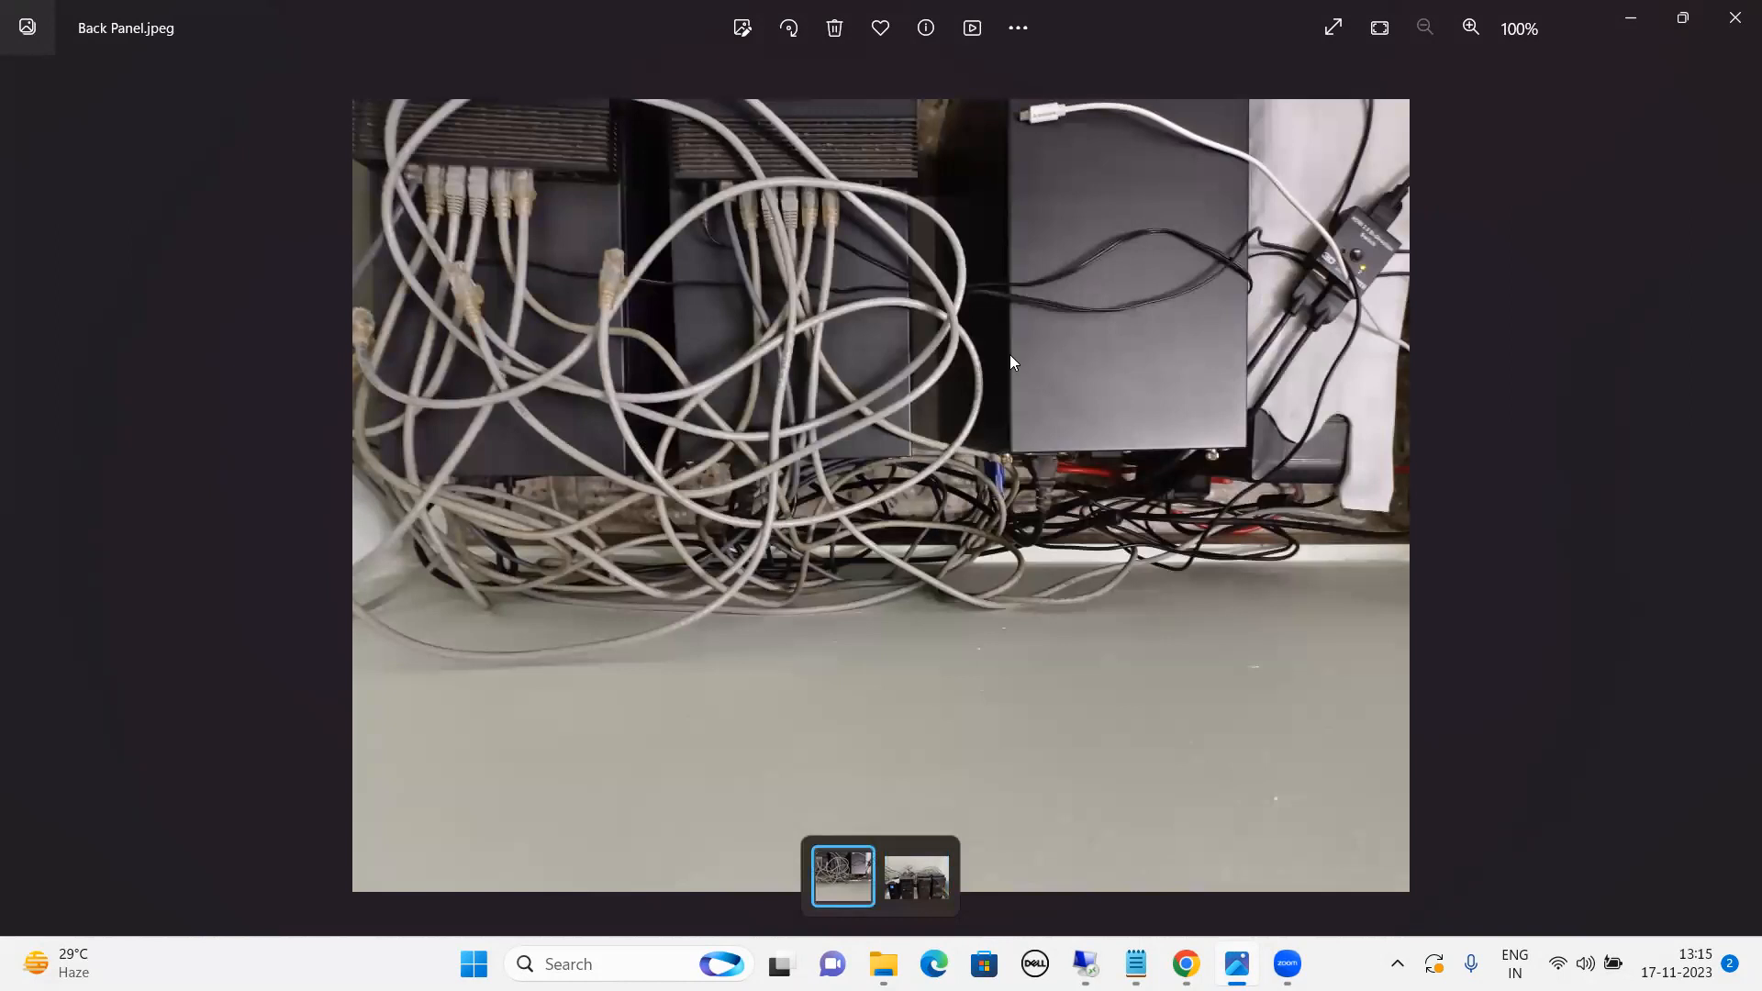
key("Right")
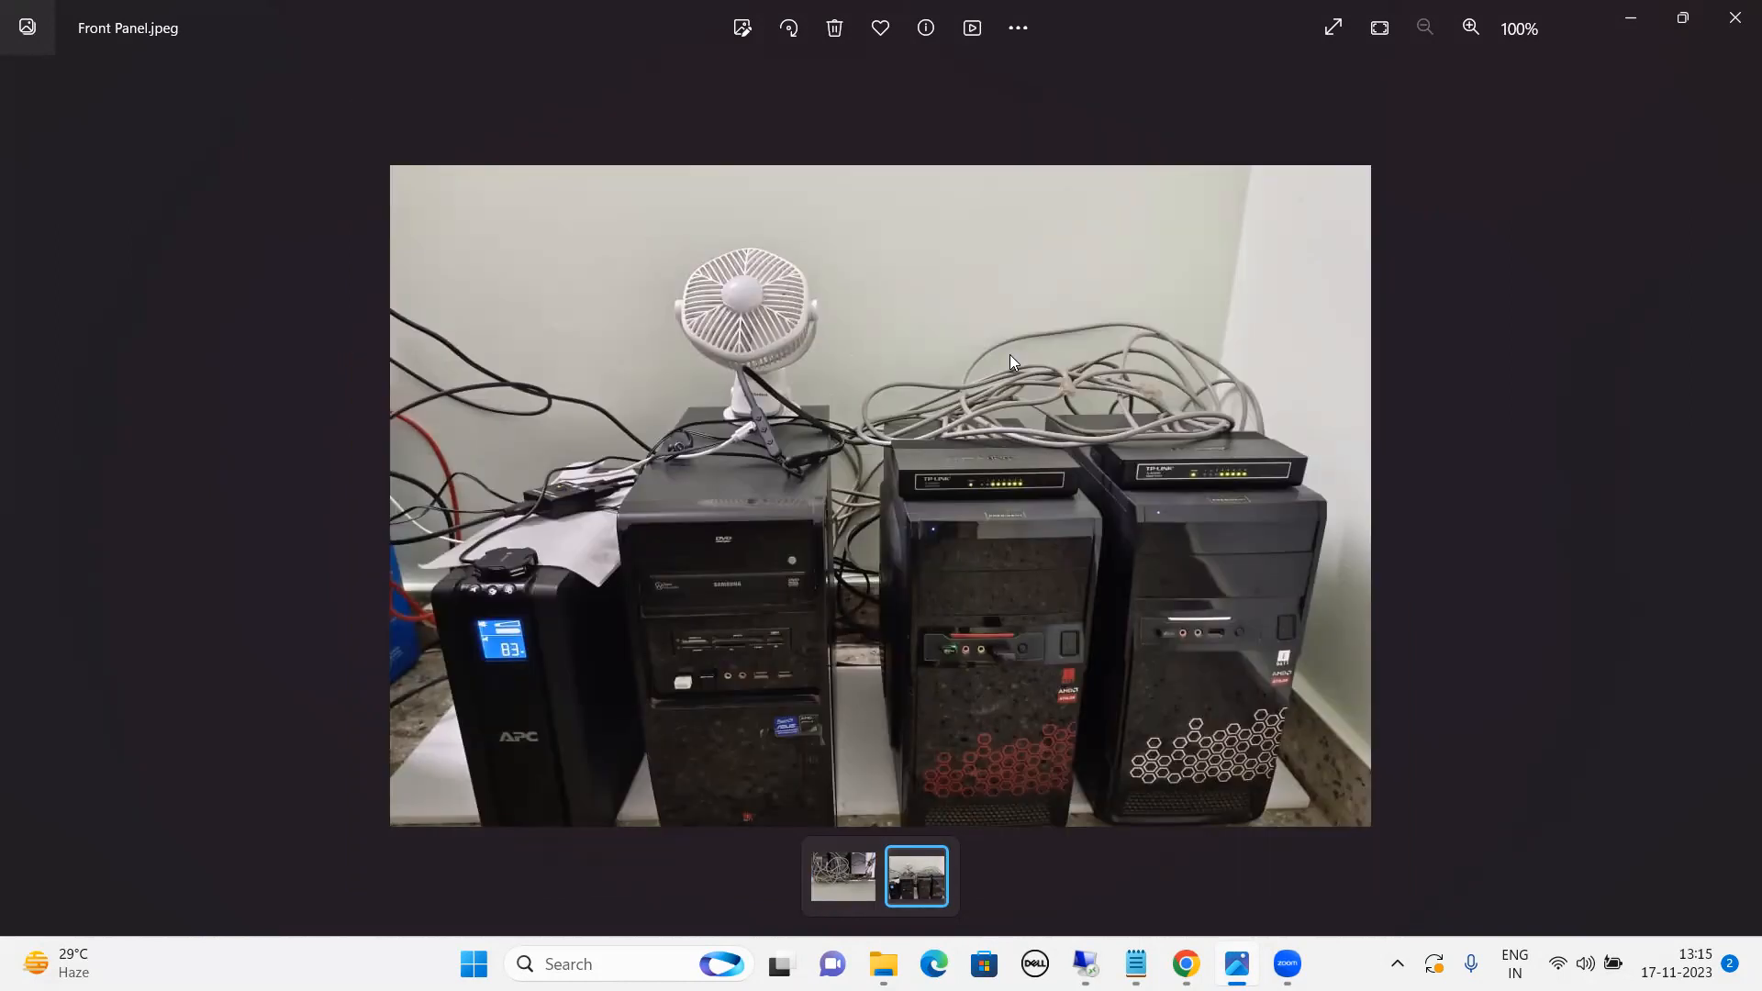
left_click(1734, 17)
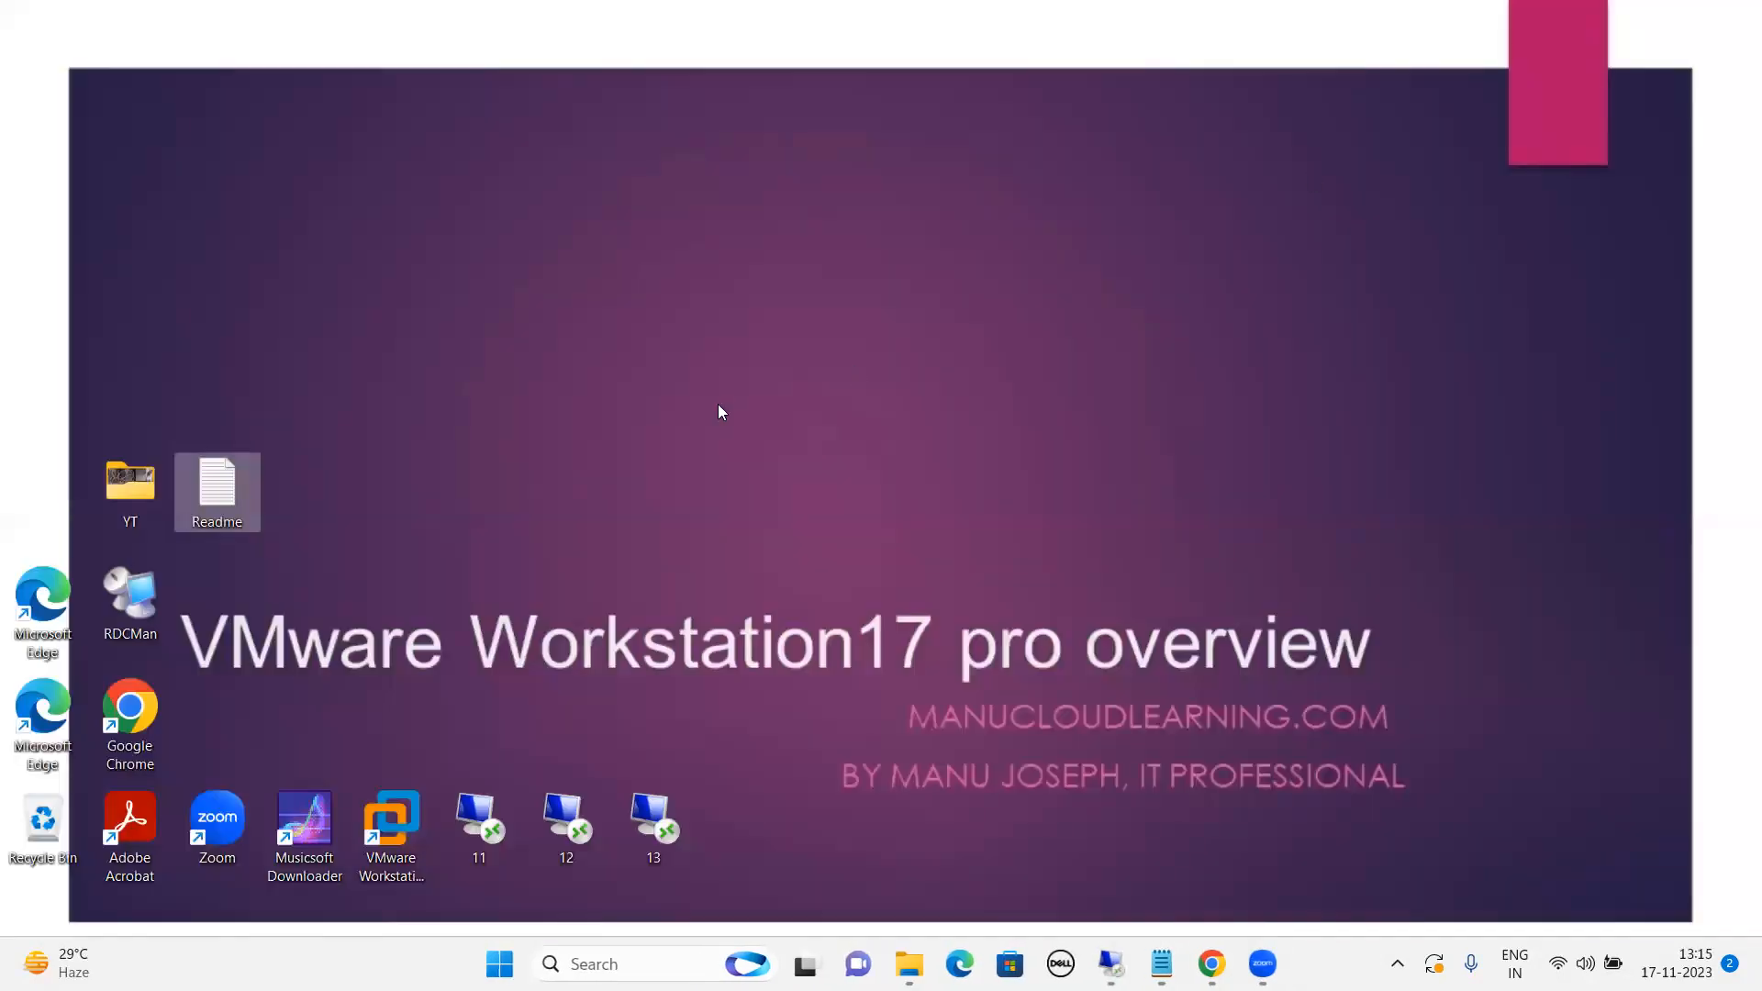
Switch to Chrome and view the MANUCLOUD LEARNING channel header and the open LinkedIn profile.
mouse_move(1211, 963)
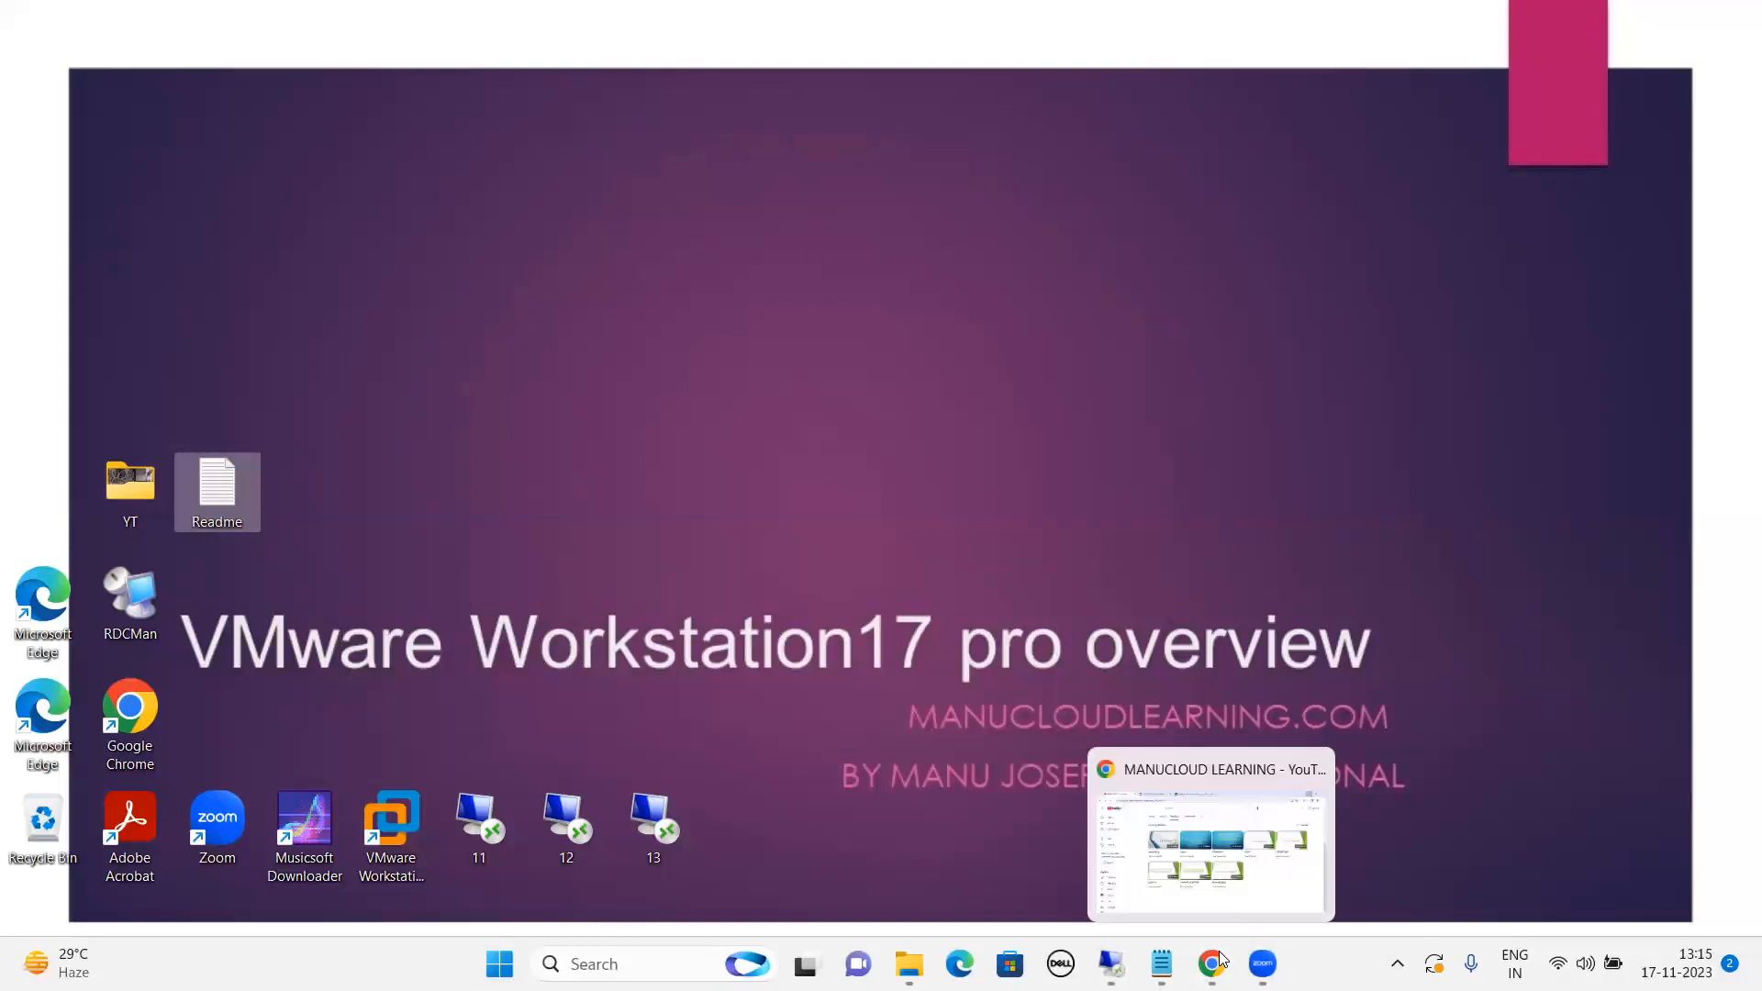
left_click(1256, 883)
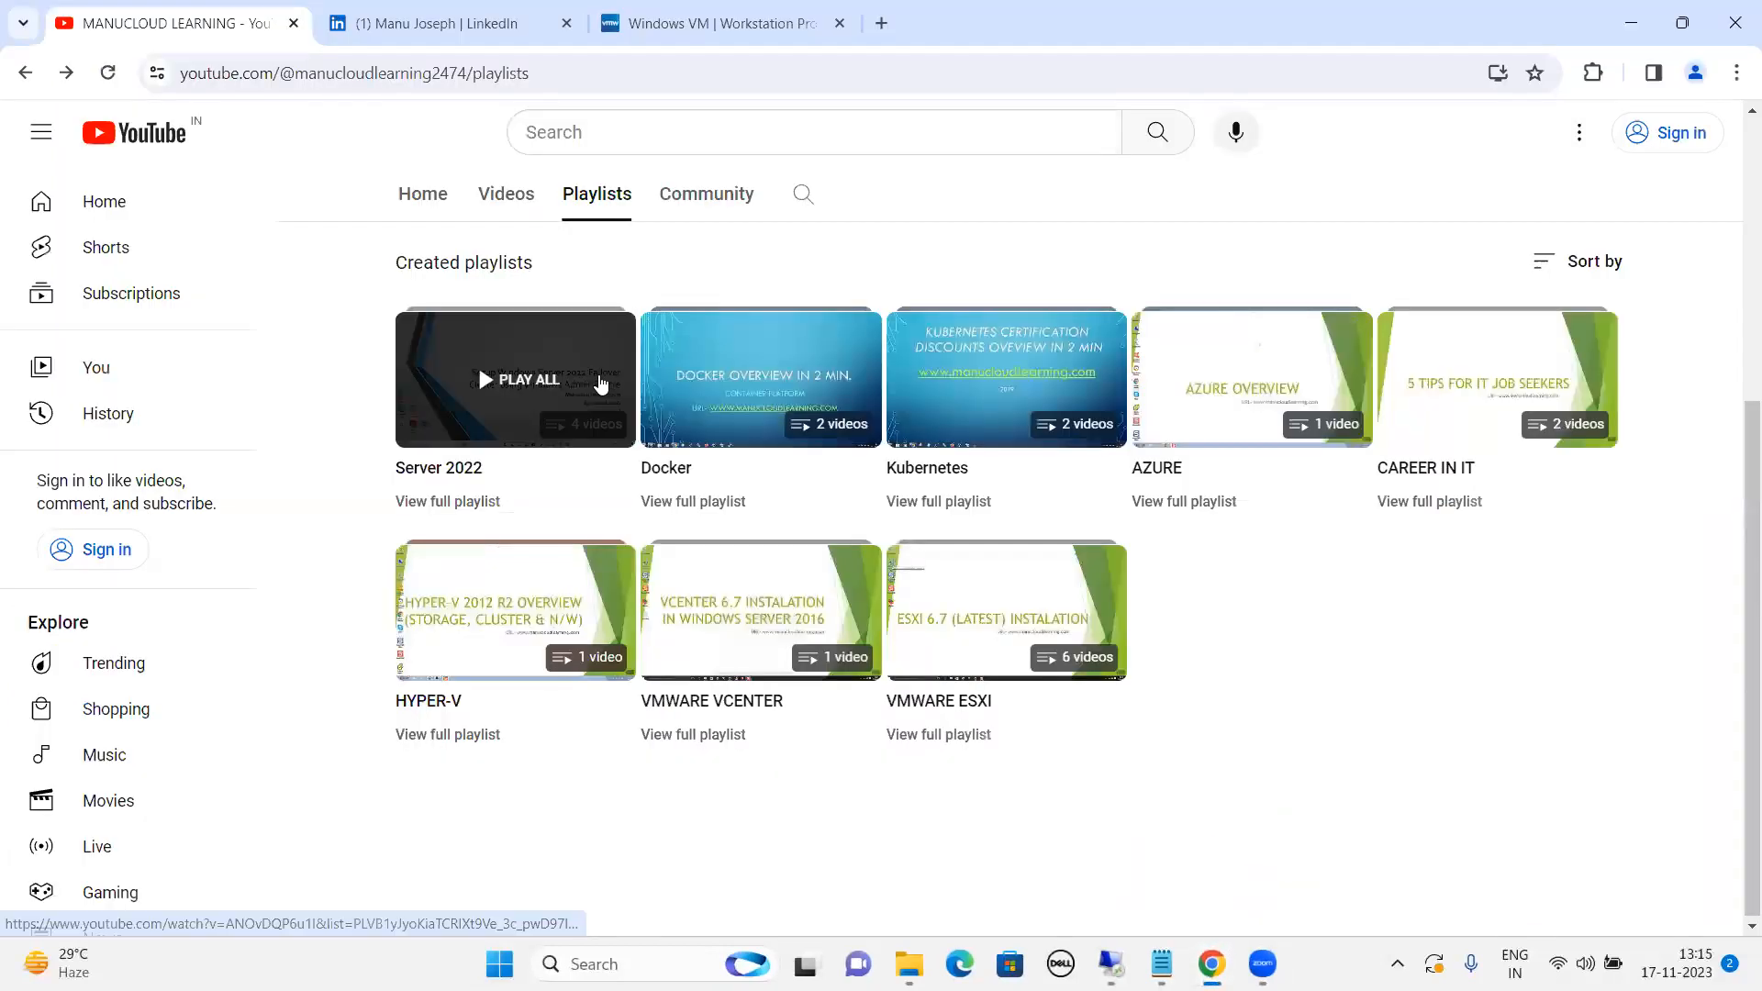
scroll(825, 511, "up", 3)
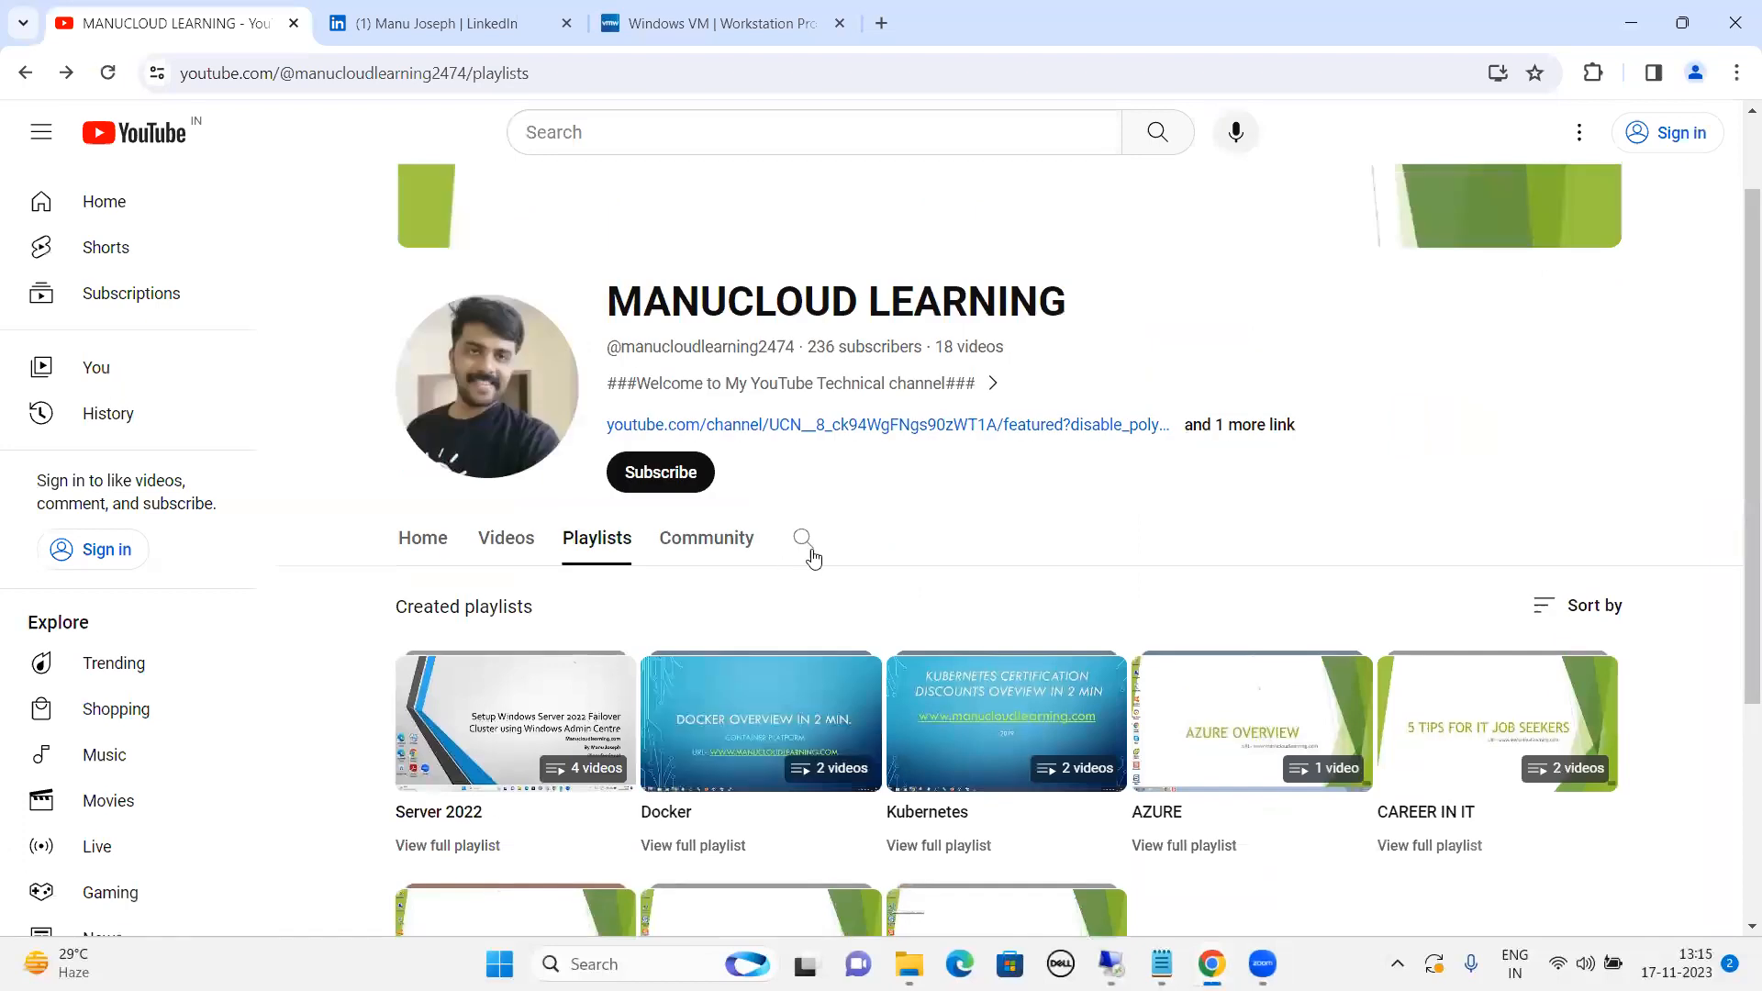
left_click(489, 28)
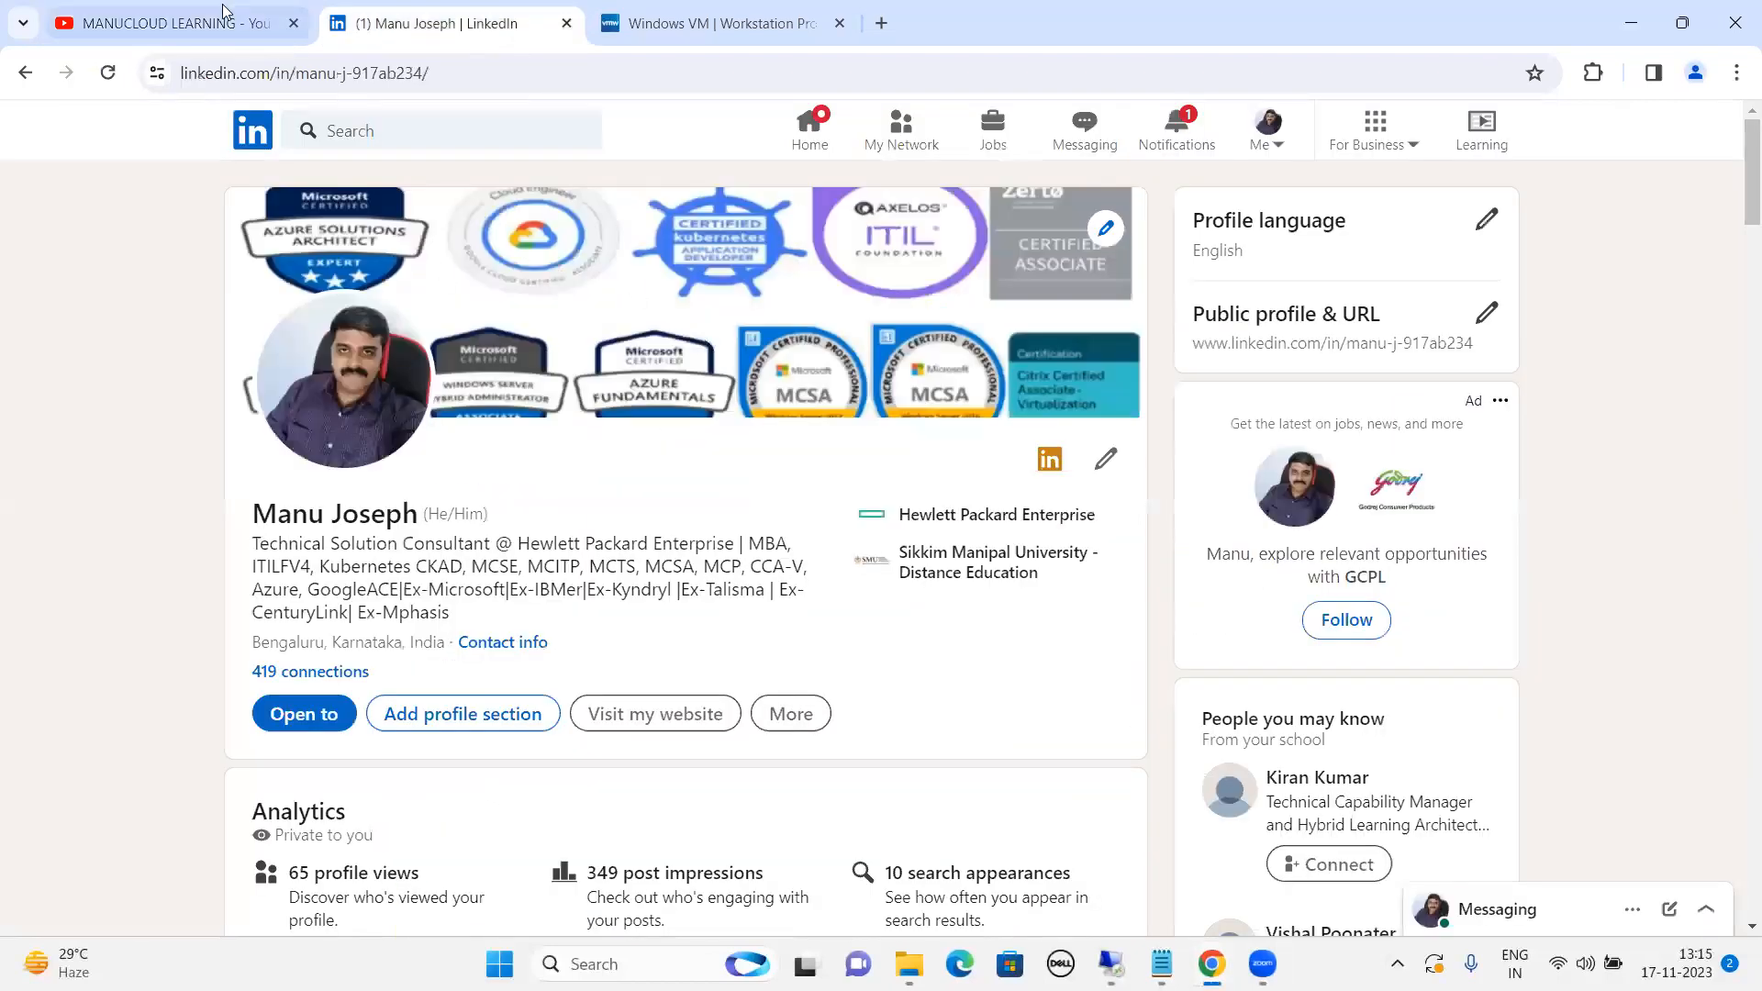
Examine the VMware Workstation Pro product page's overview and feature sections, and minimize the browser.
key("ctrl+Tab")
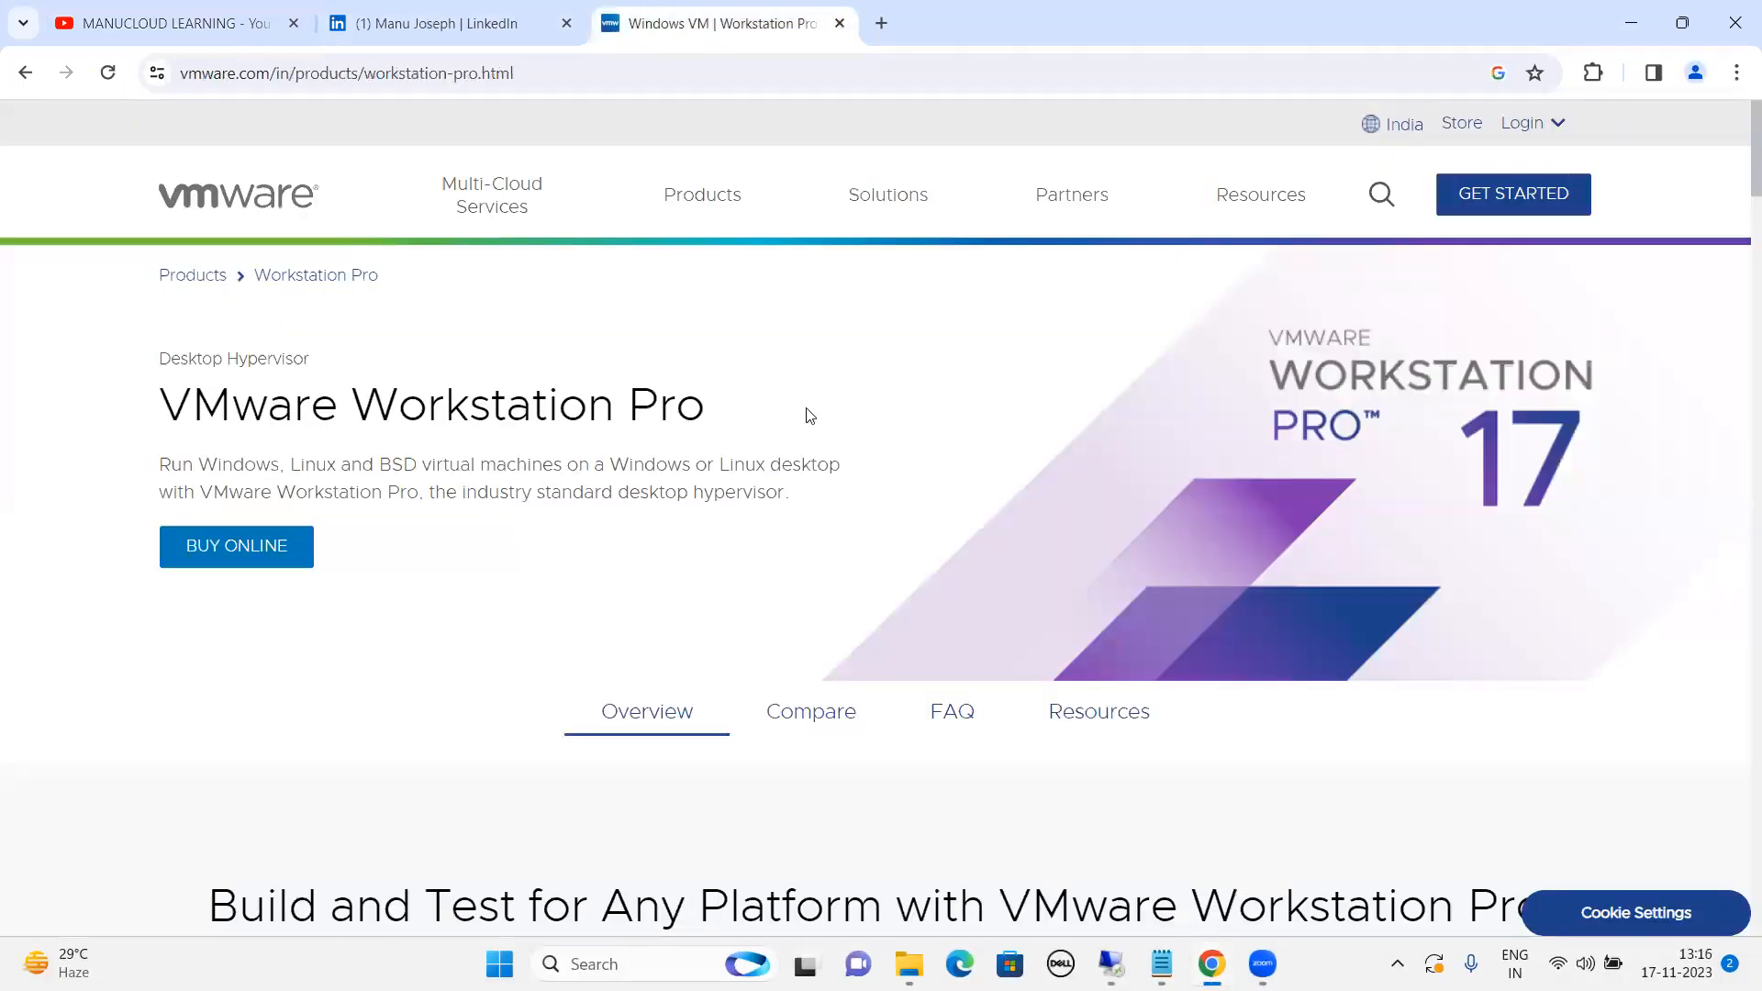
scroll(874, 488, "down", 6)
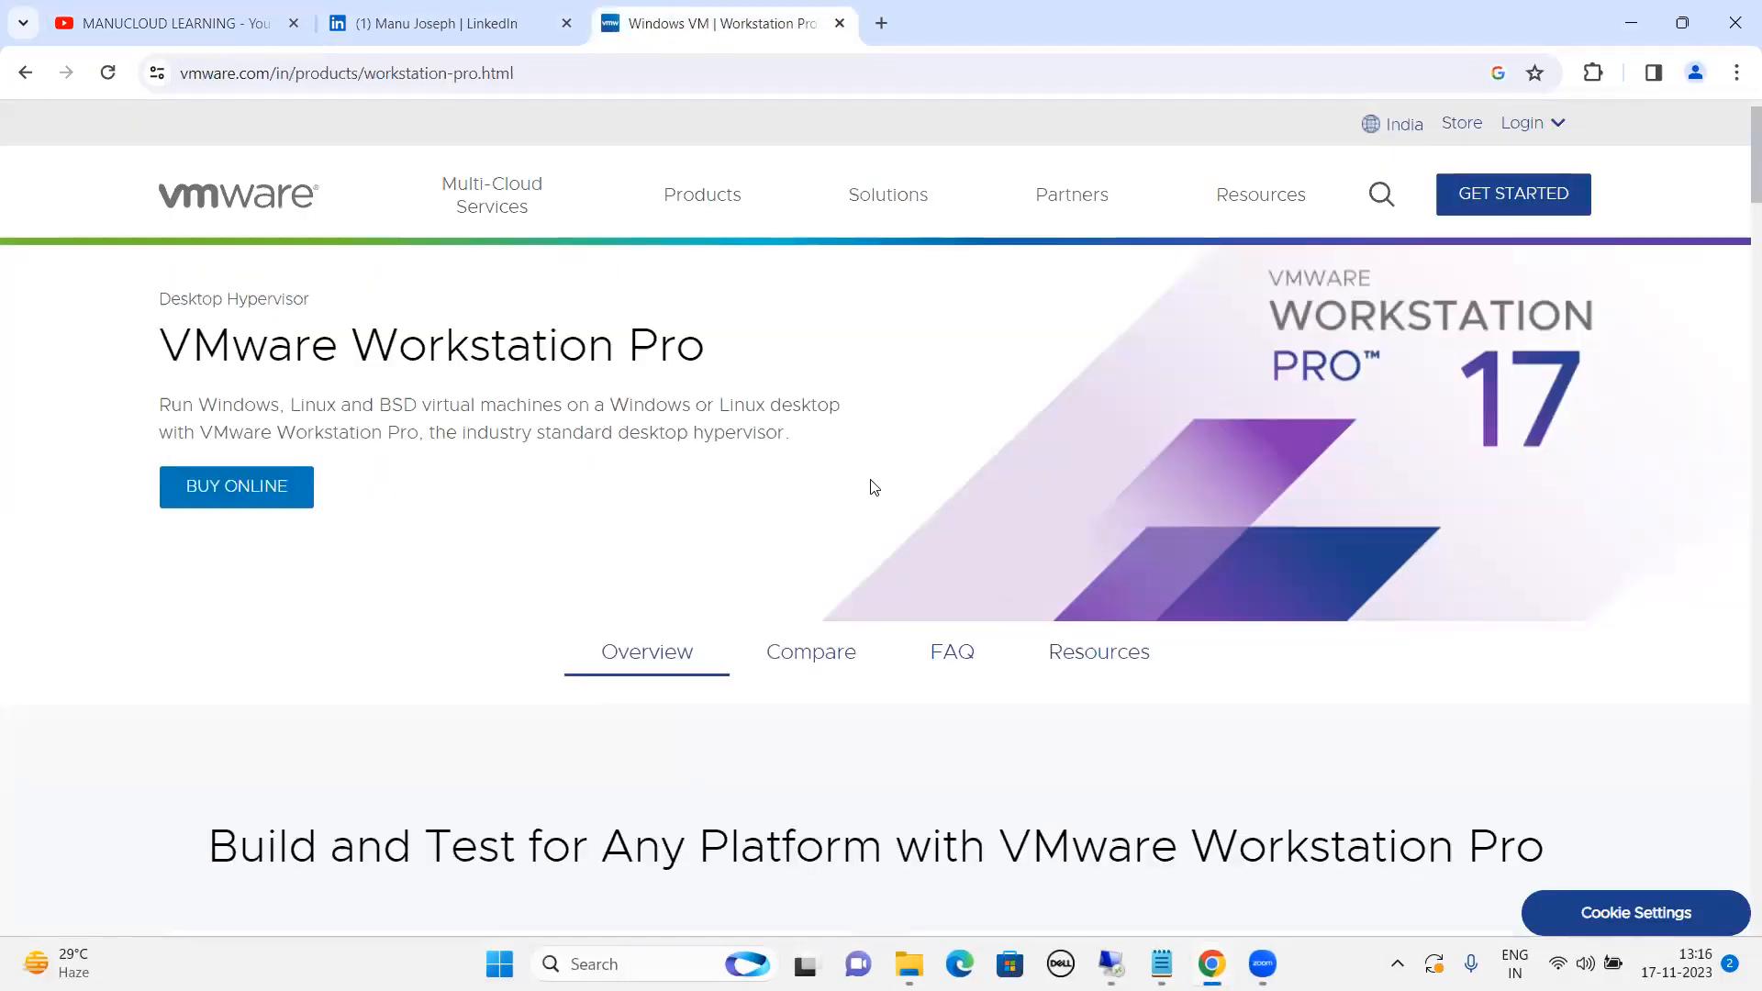
scroll(888, 505, "up", 7)
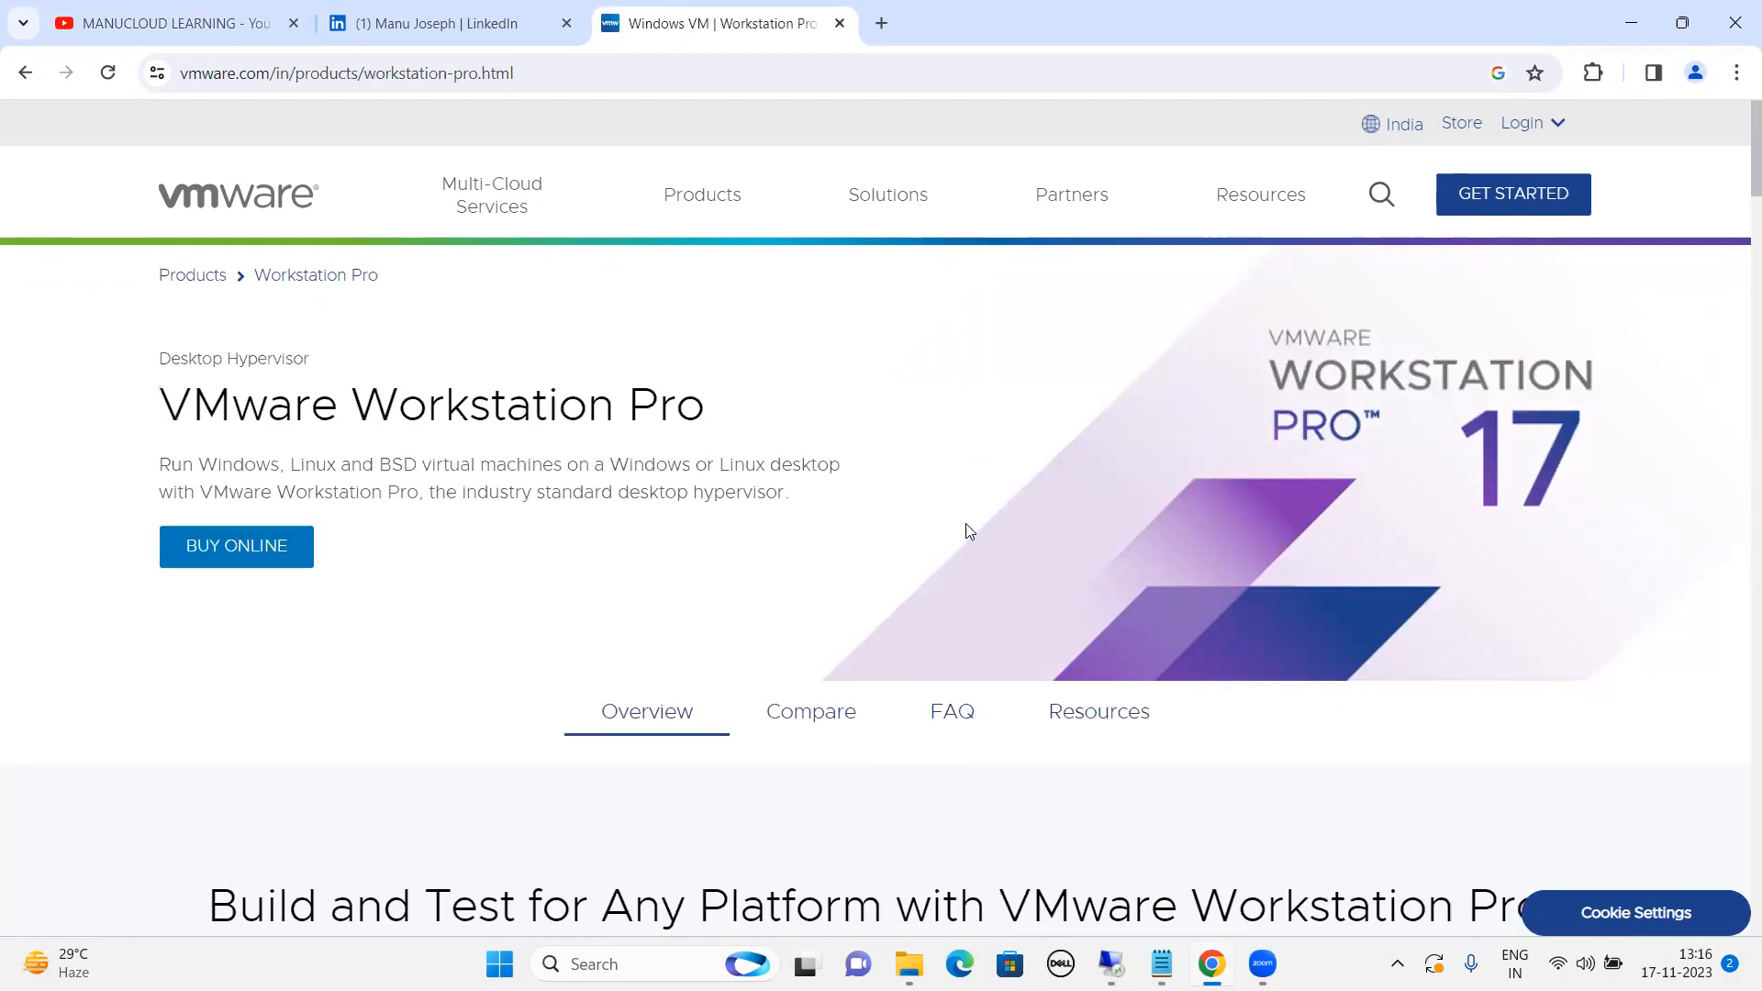
scroll(968, 525, "down", 4)
scroll(974, 513, "down", 10)
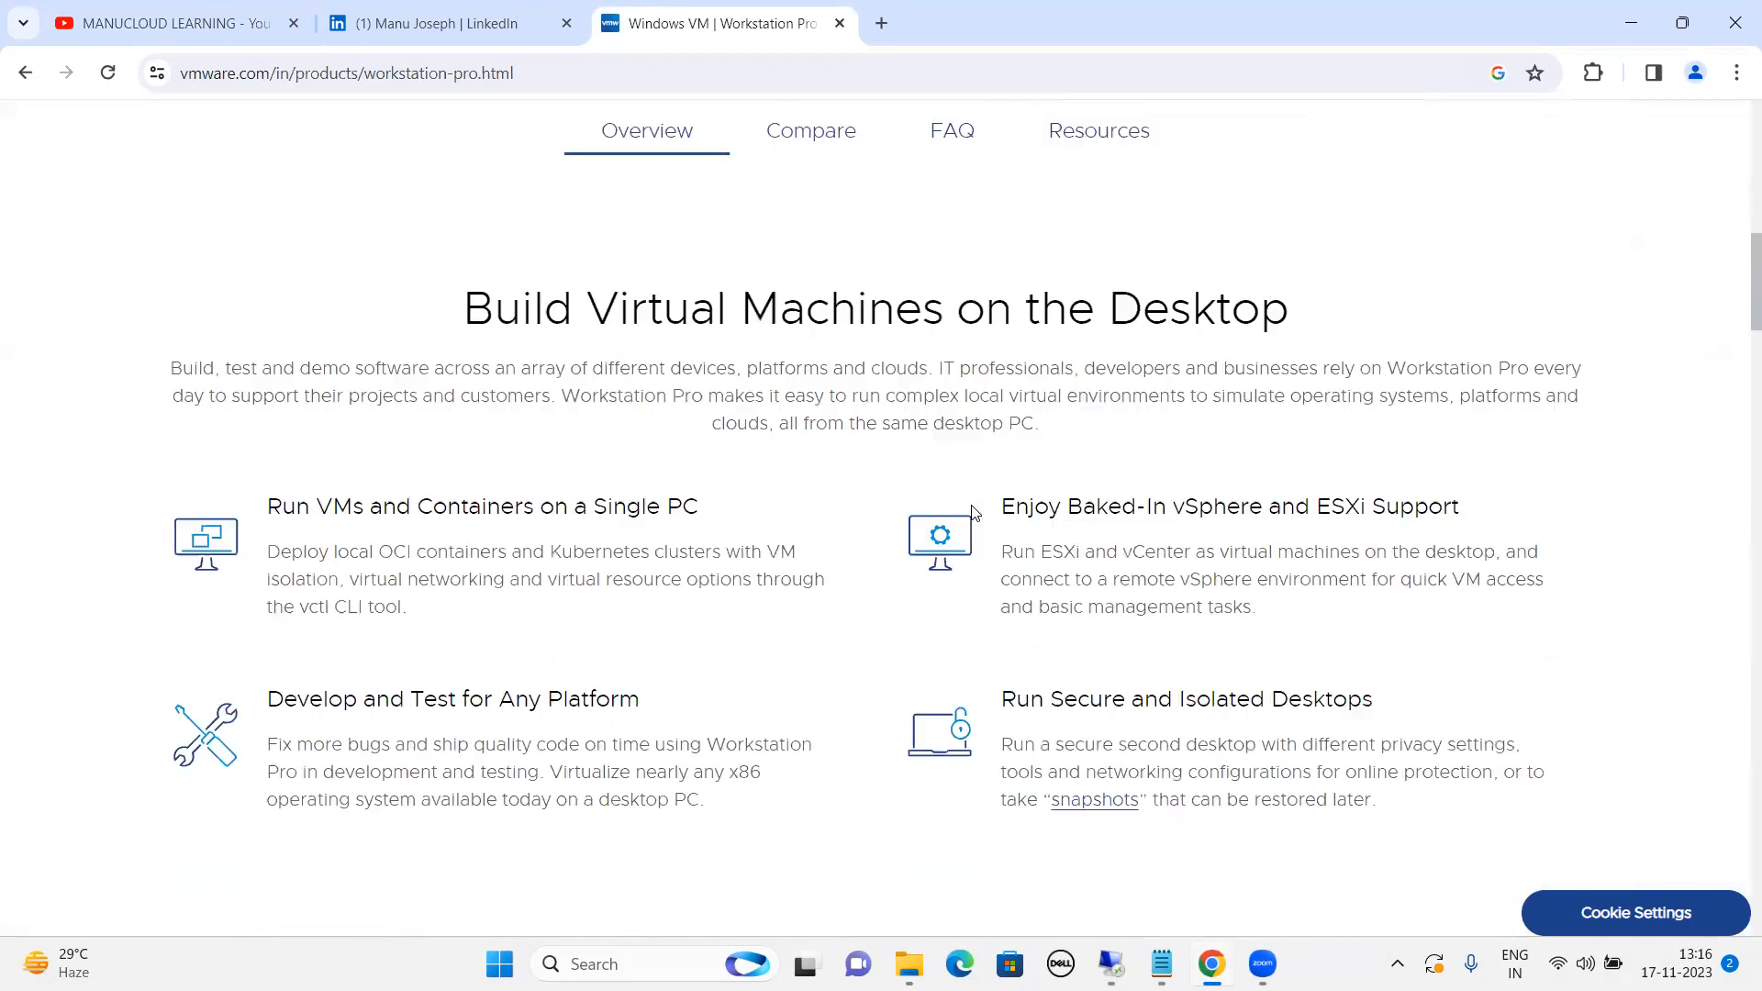
scroll(973, 510, "up", 8)
scroll(986, 492, "up", 5)
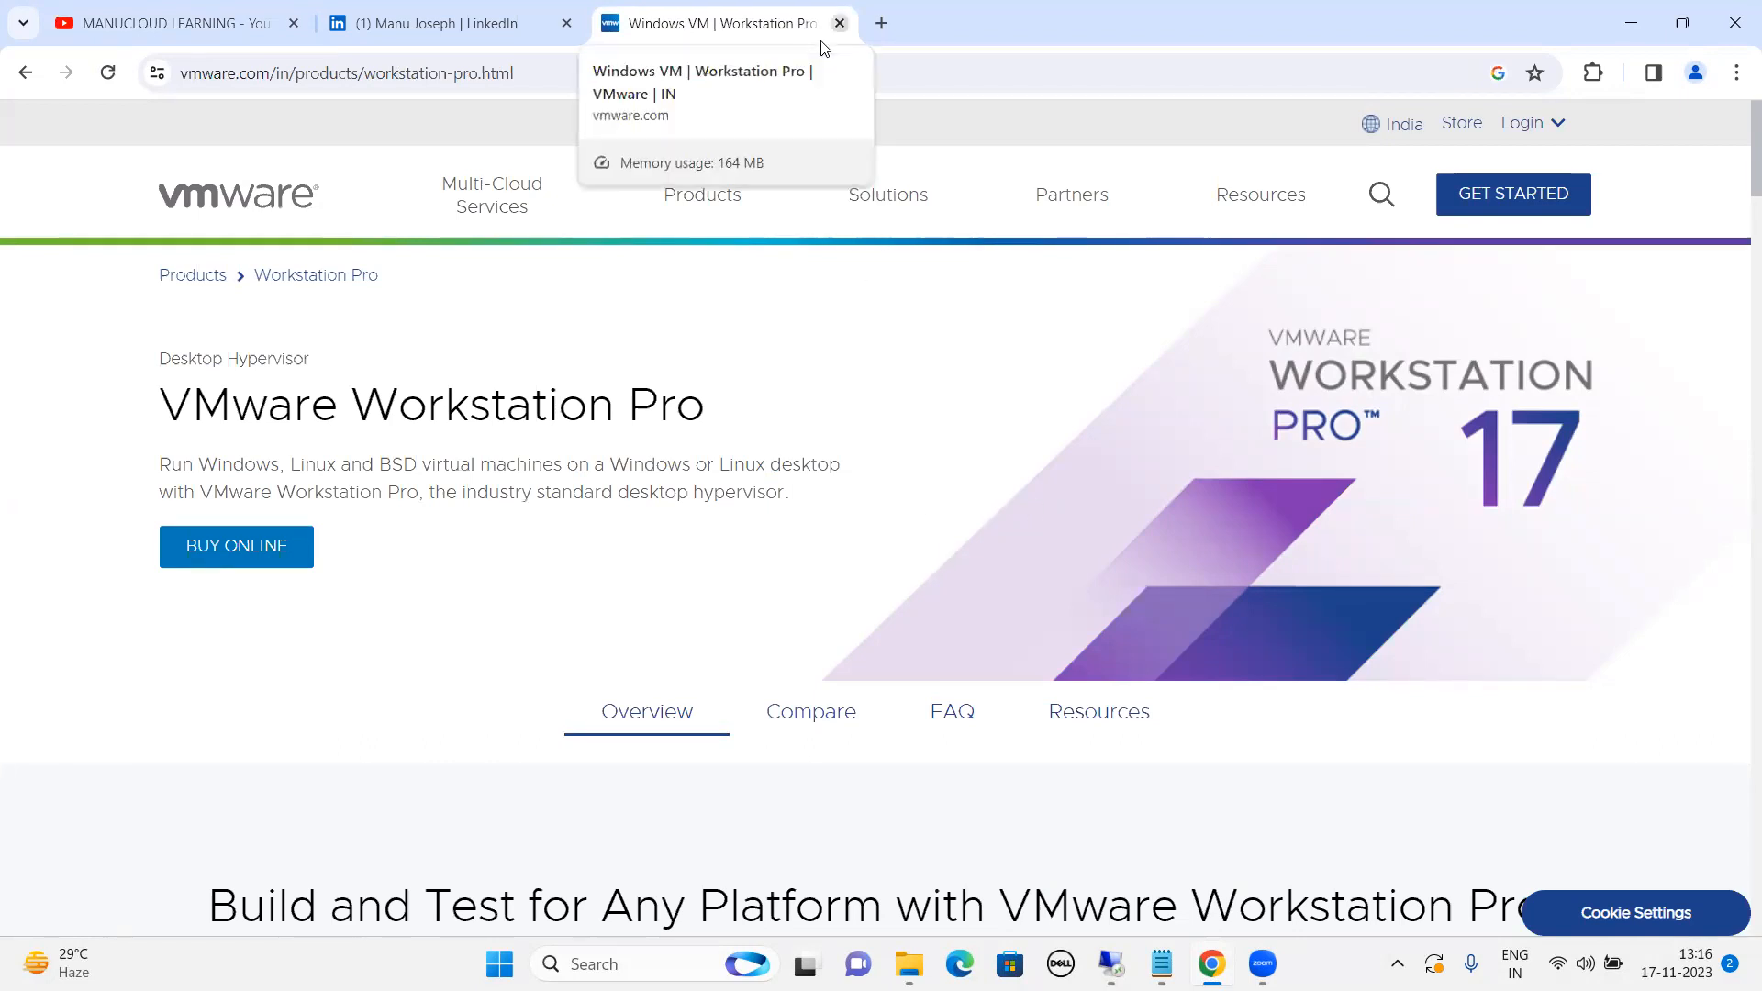
left_click(1580, 128)
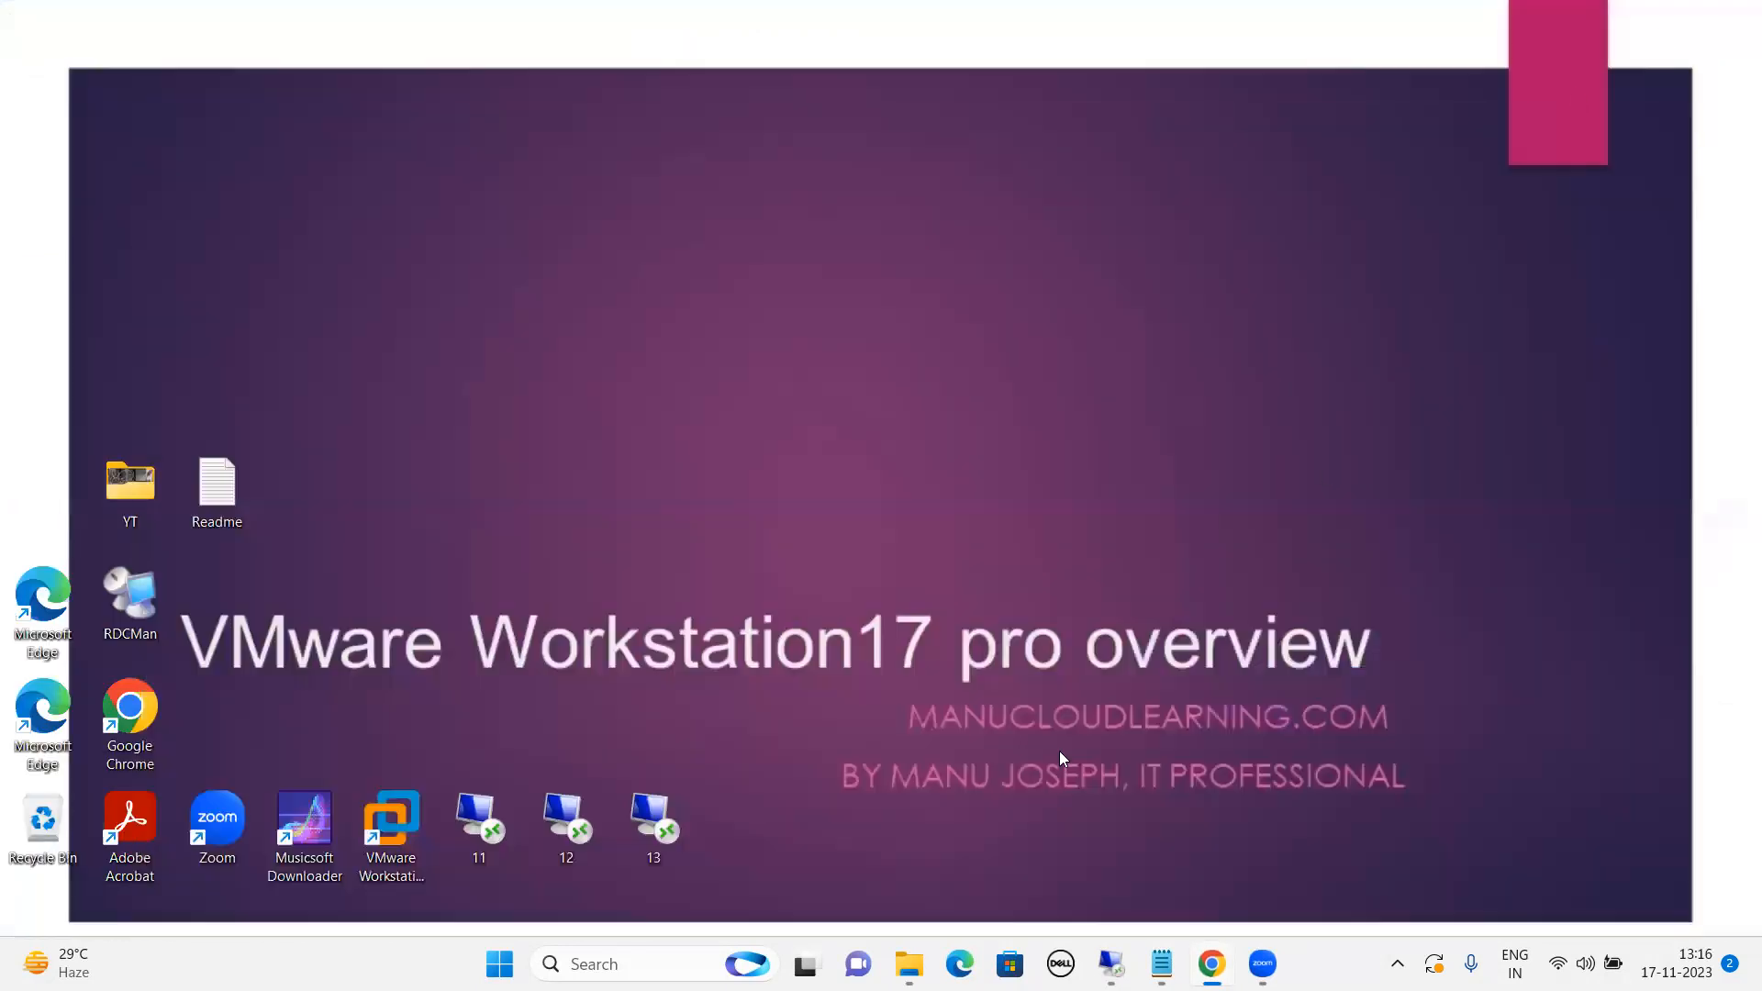
Connect to 192.168.1.13 with the desktop Remote Desktop shortcut 13, reposition its connection bar, and open File Explorer on the remote computer.
mouse_move(1211, 964)
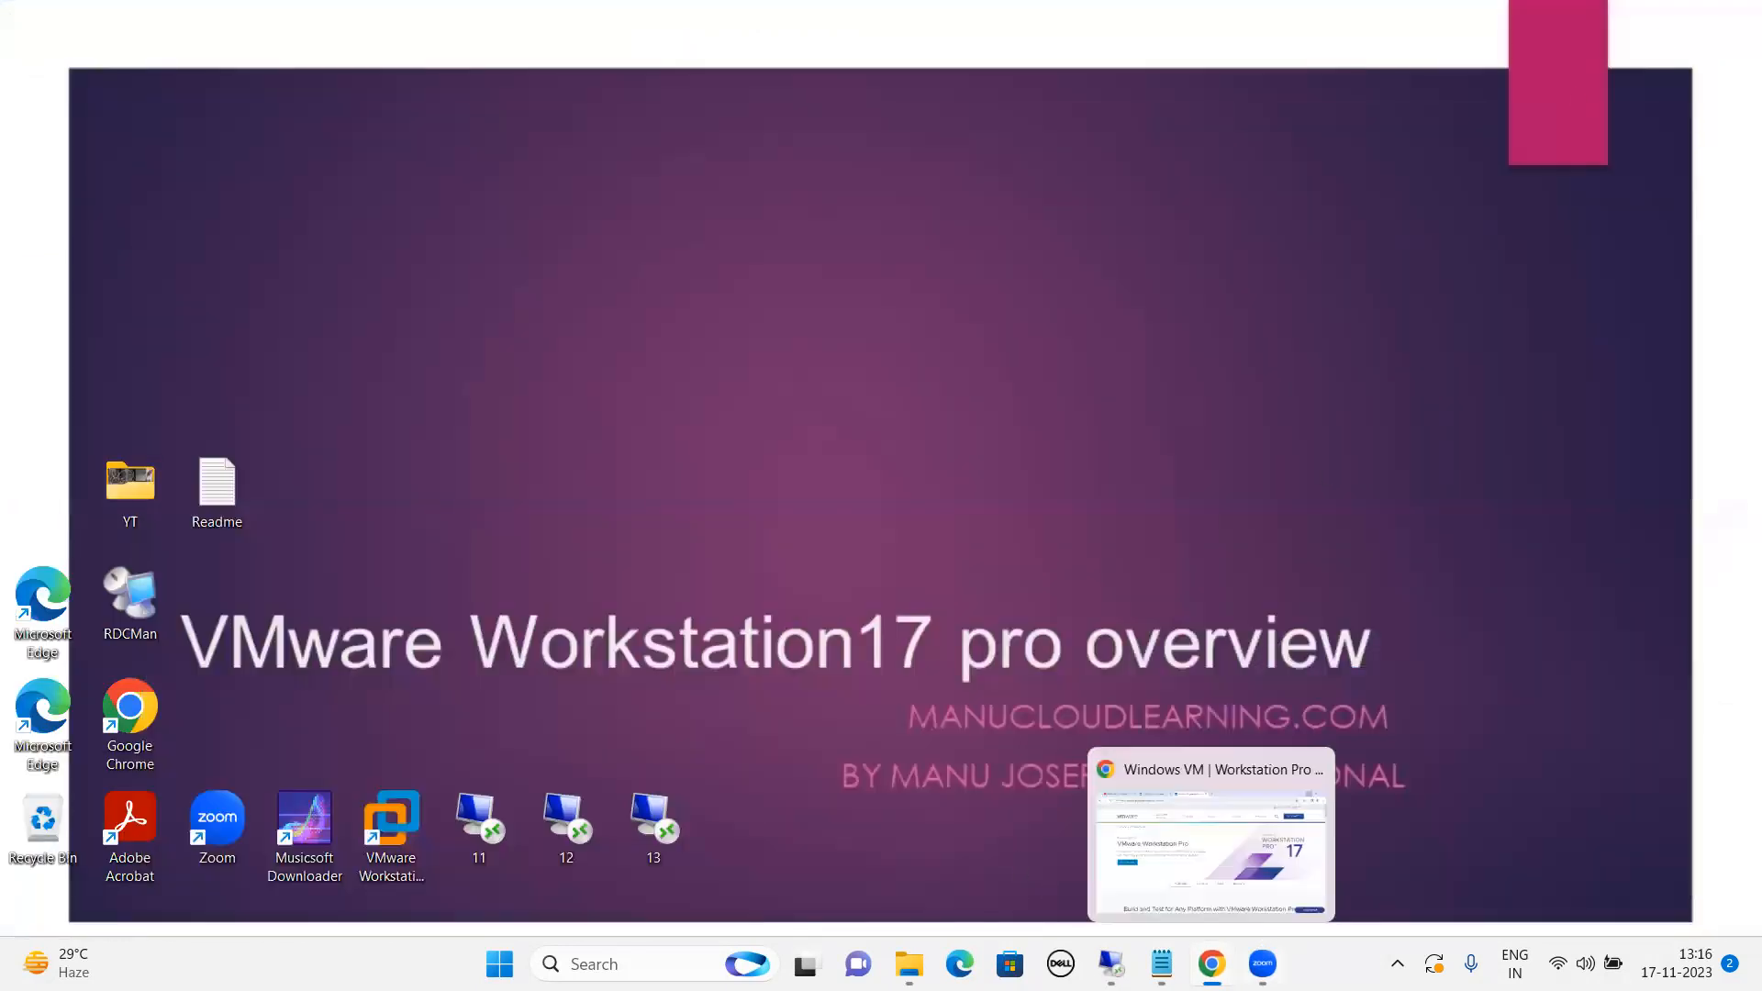
mouse_move(1110, 963)
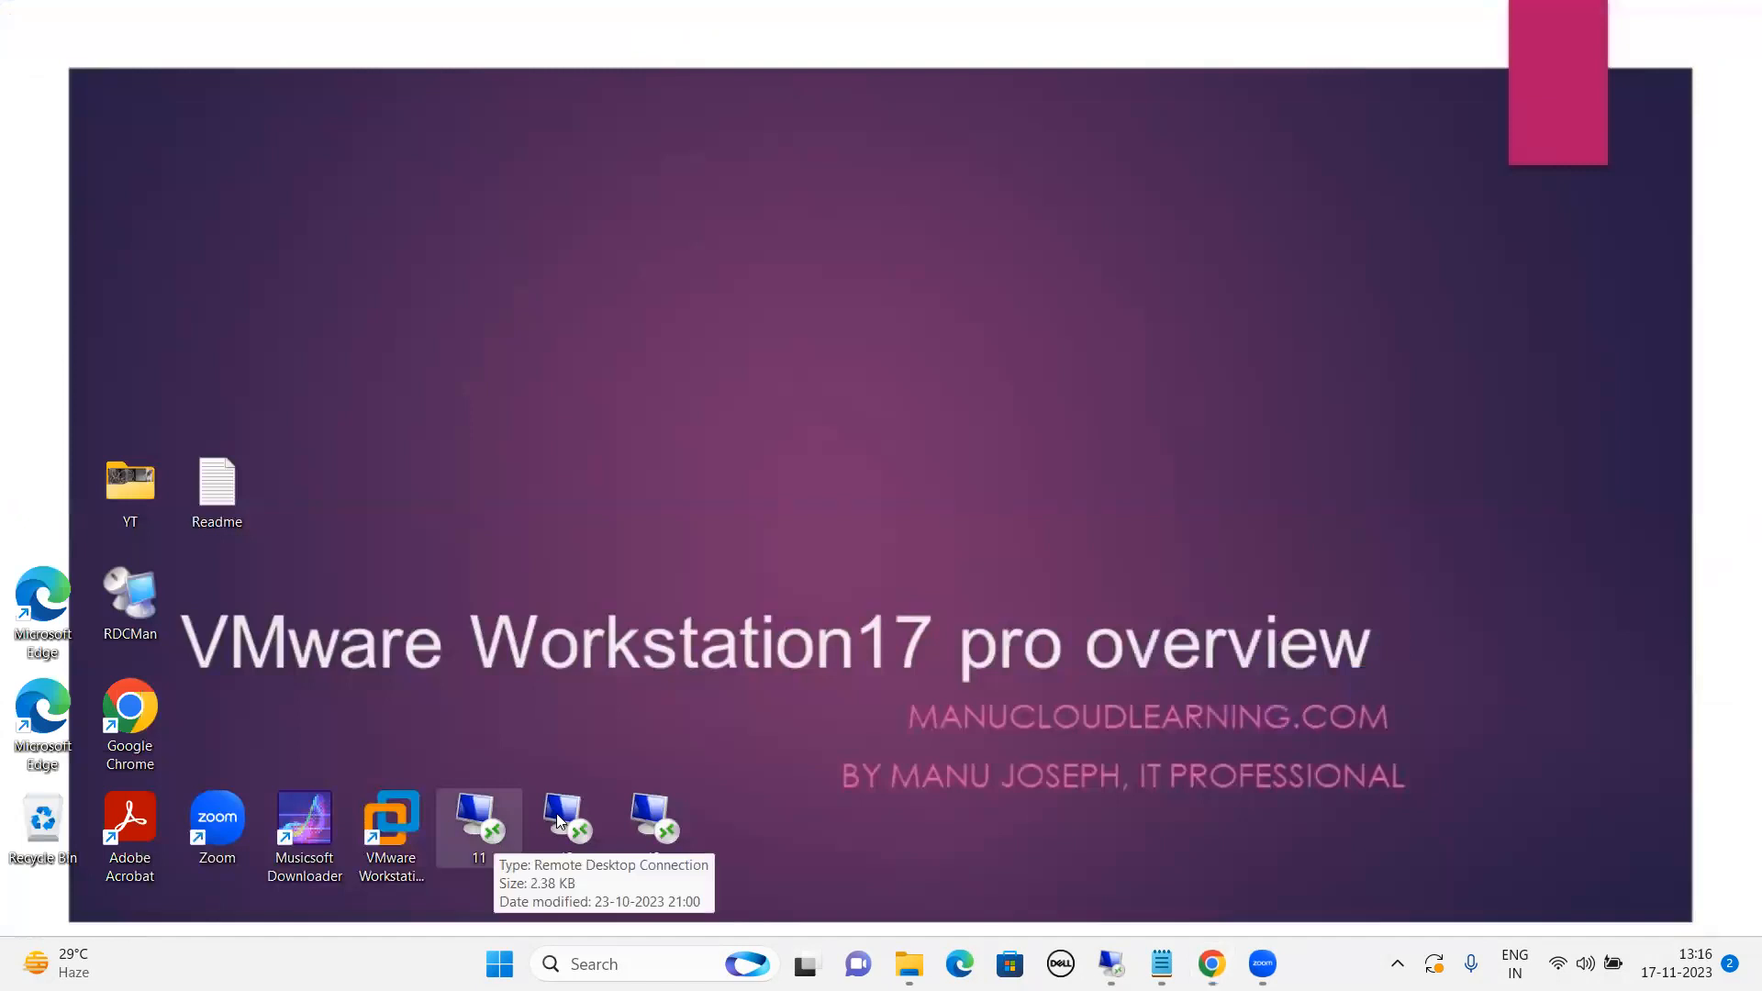
double_click(666, 809)
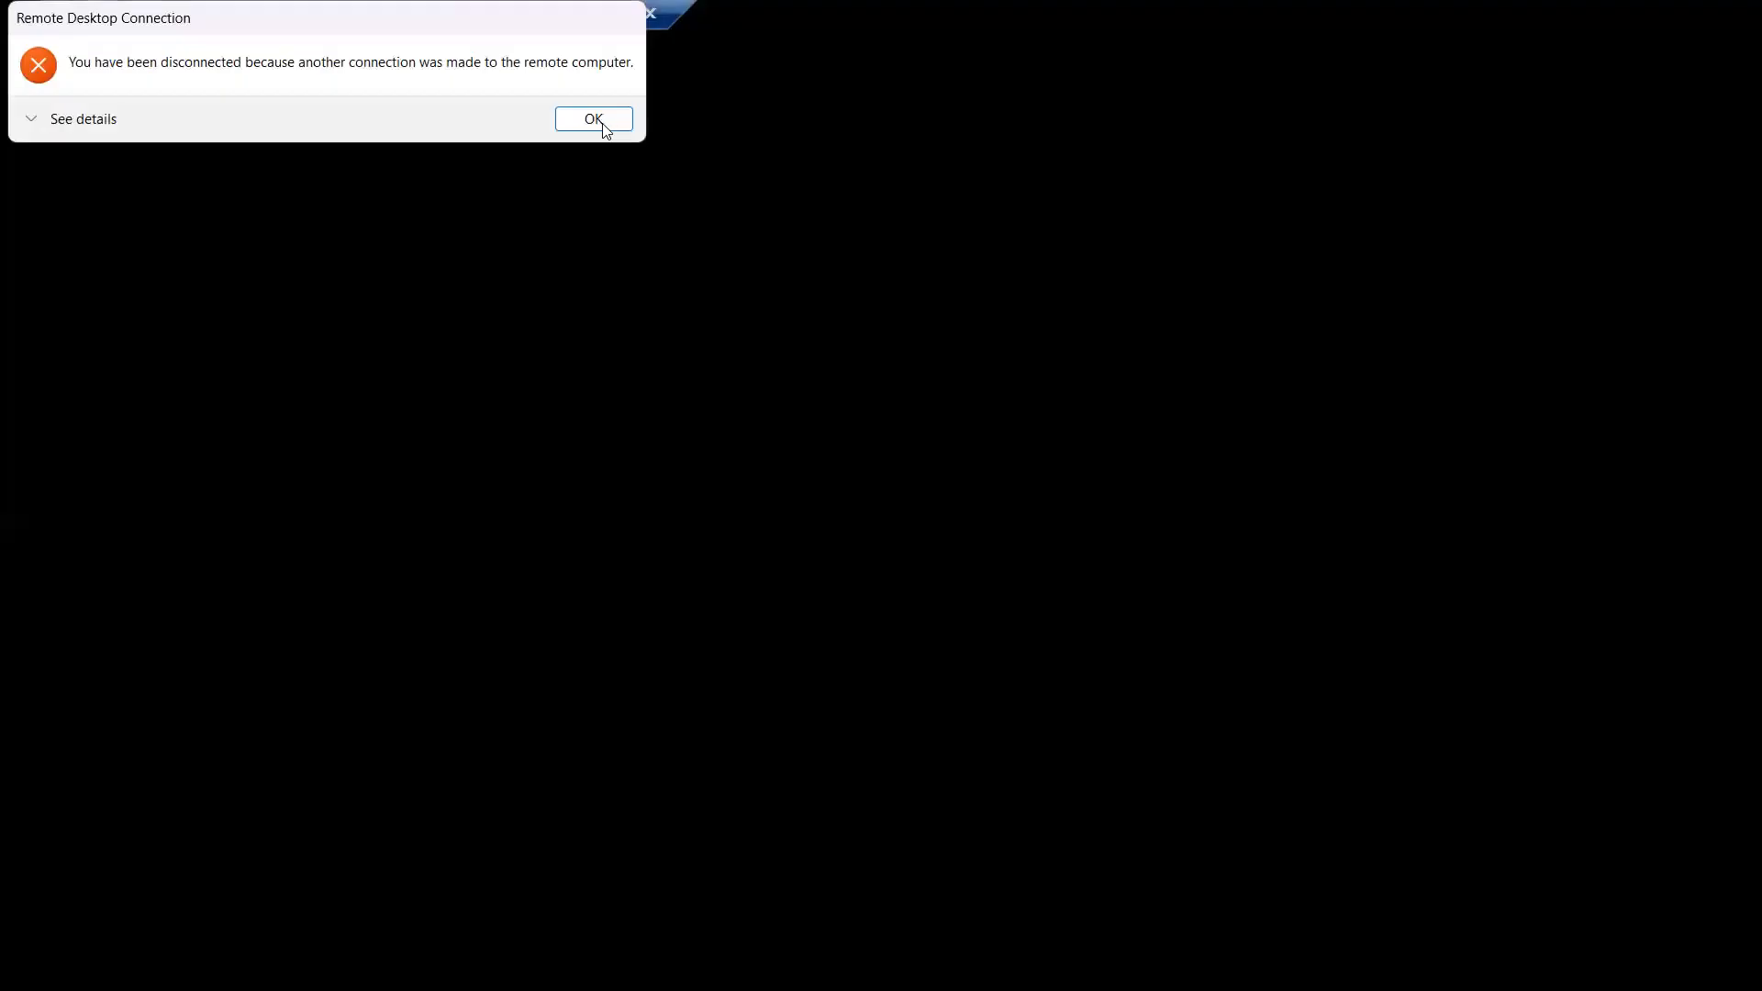
left_click(599, 121)
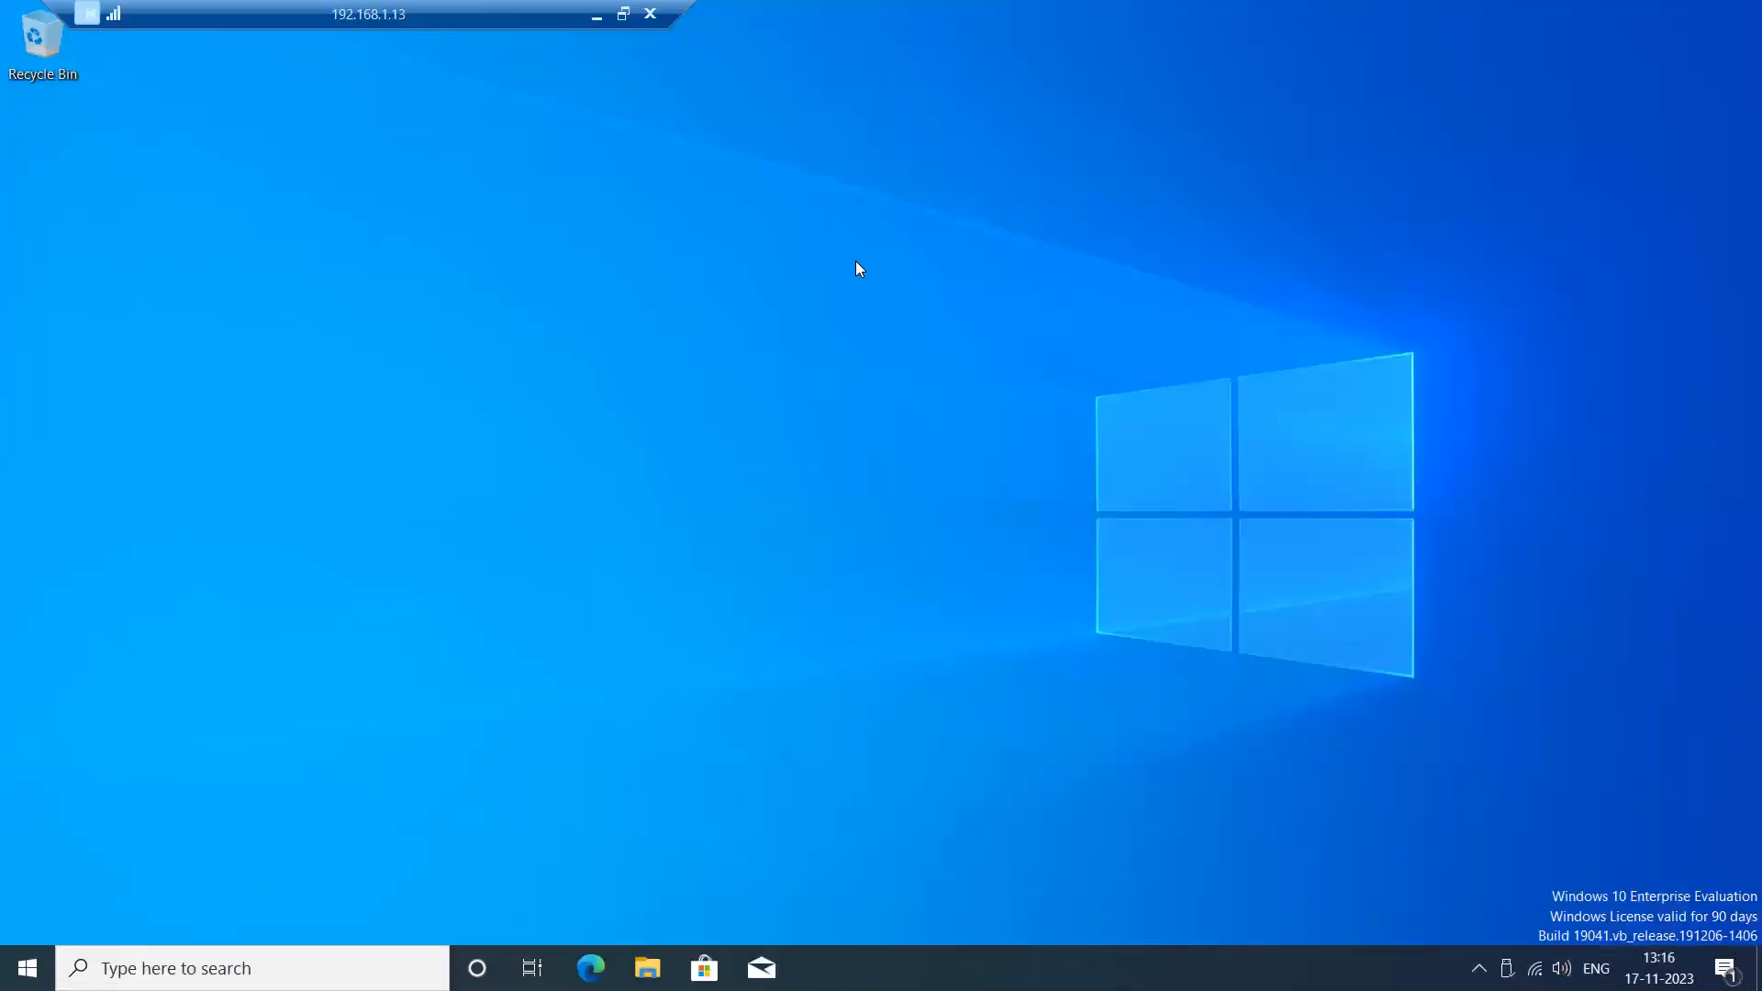
left_click_drag(468, 14, 618, 17)
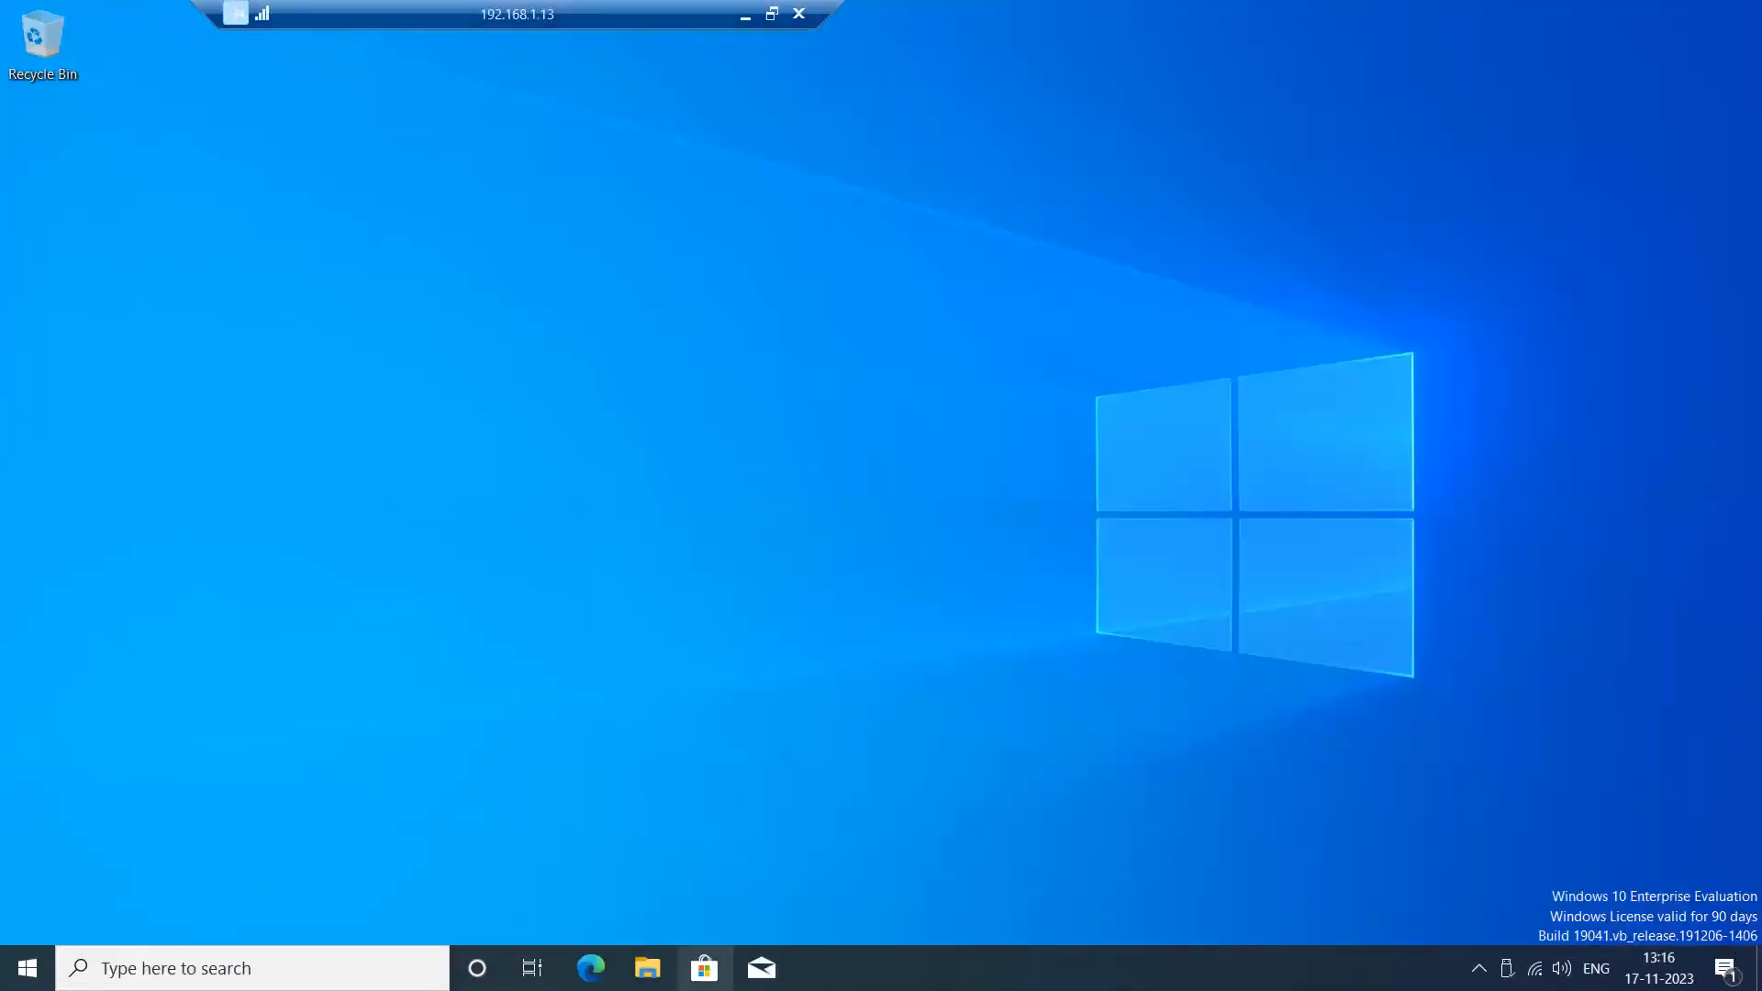
left_click(648, 968)
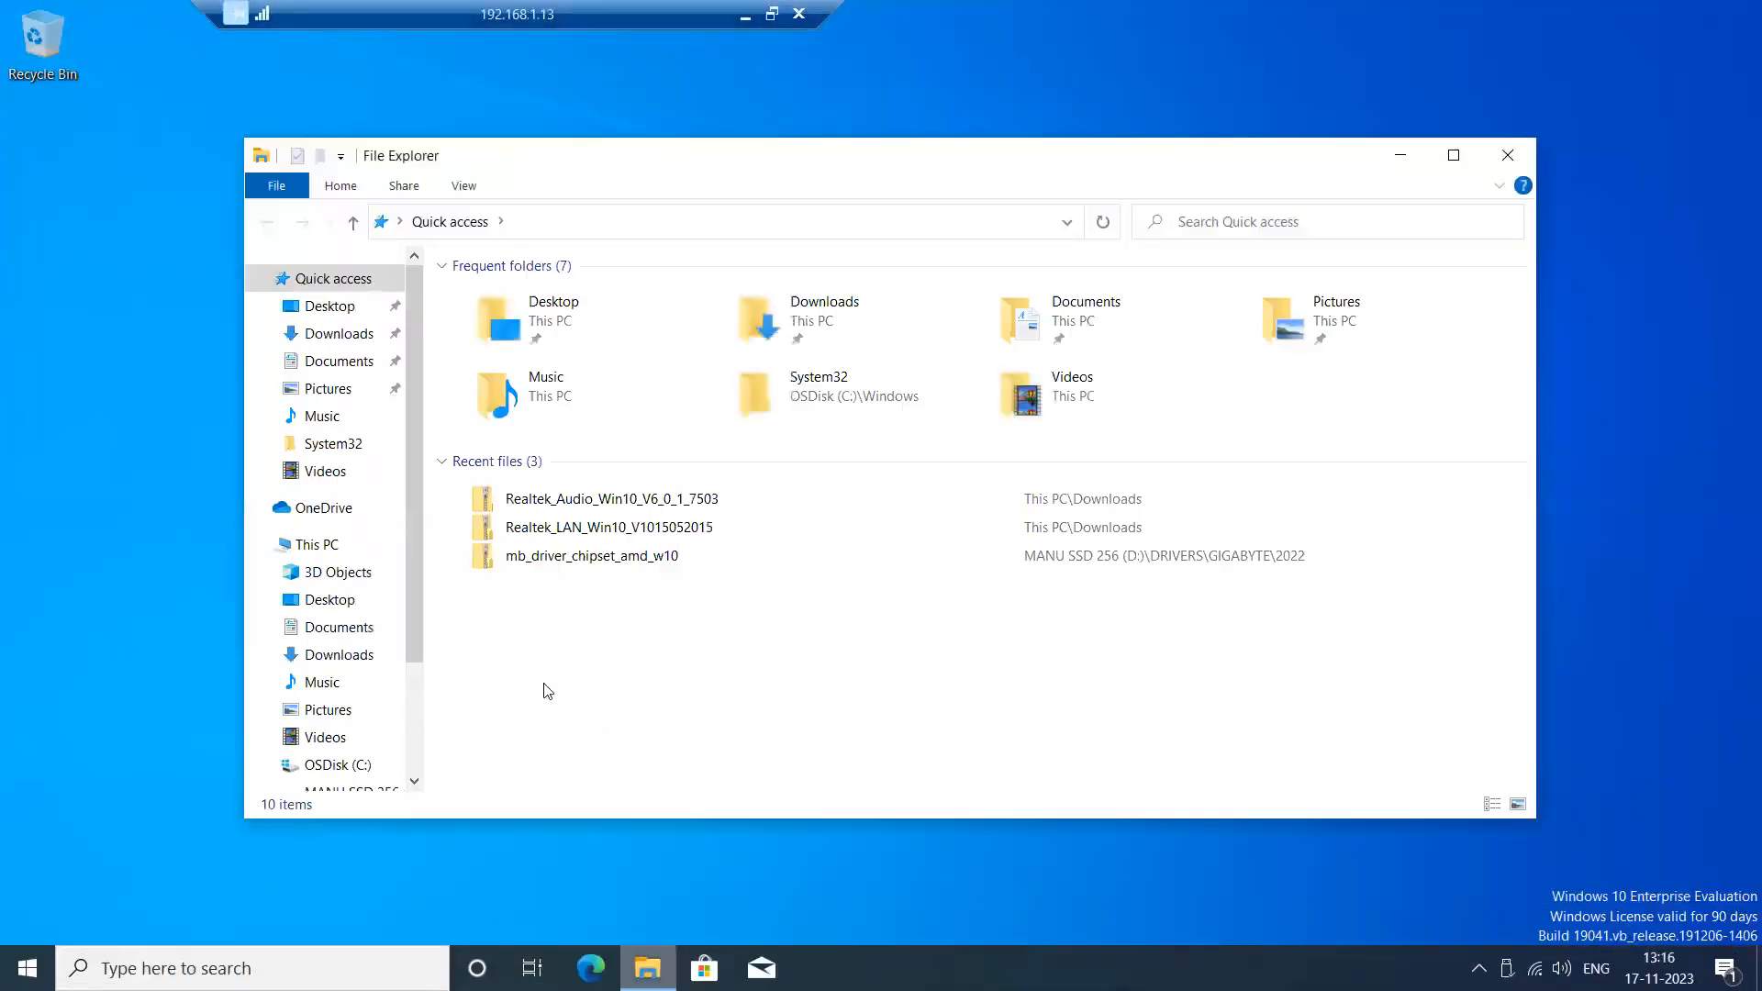
Open the SW folder on DATA WD (F:), widen its Name column, and run VMware-workstation-full-17.0.0-20800274 with administrator approval.
left_click(417, 668)
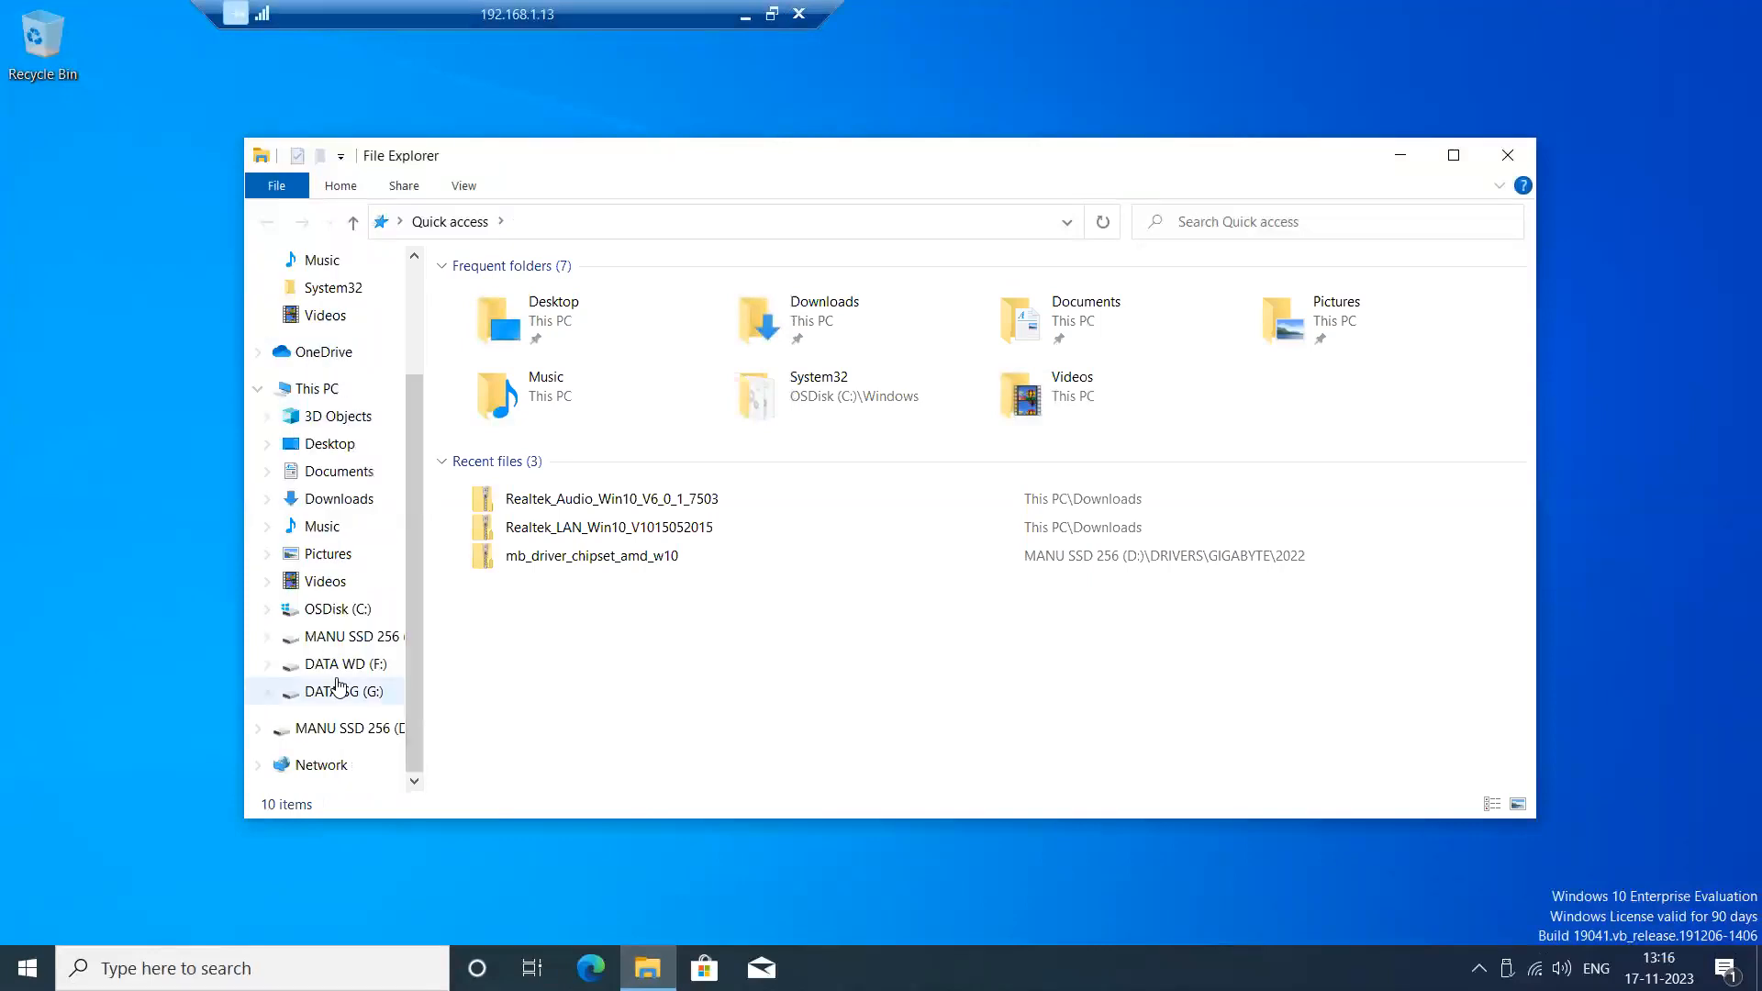
left_click(378, 639)
left_click(354, 665)
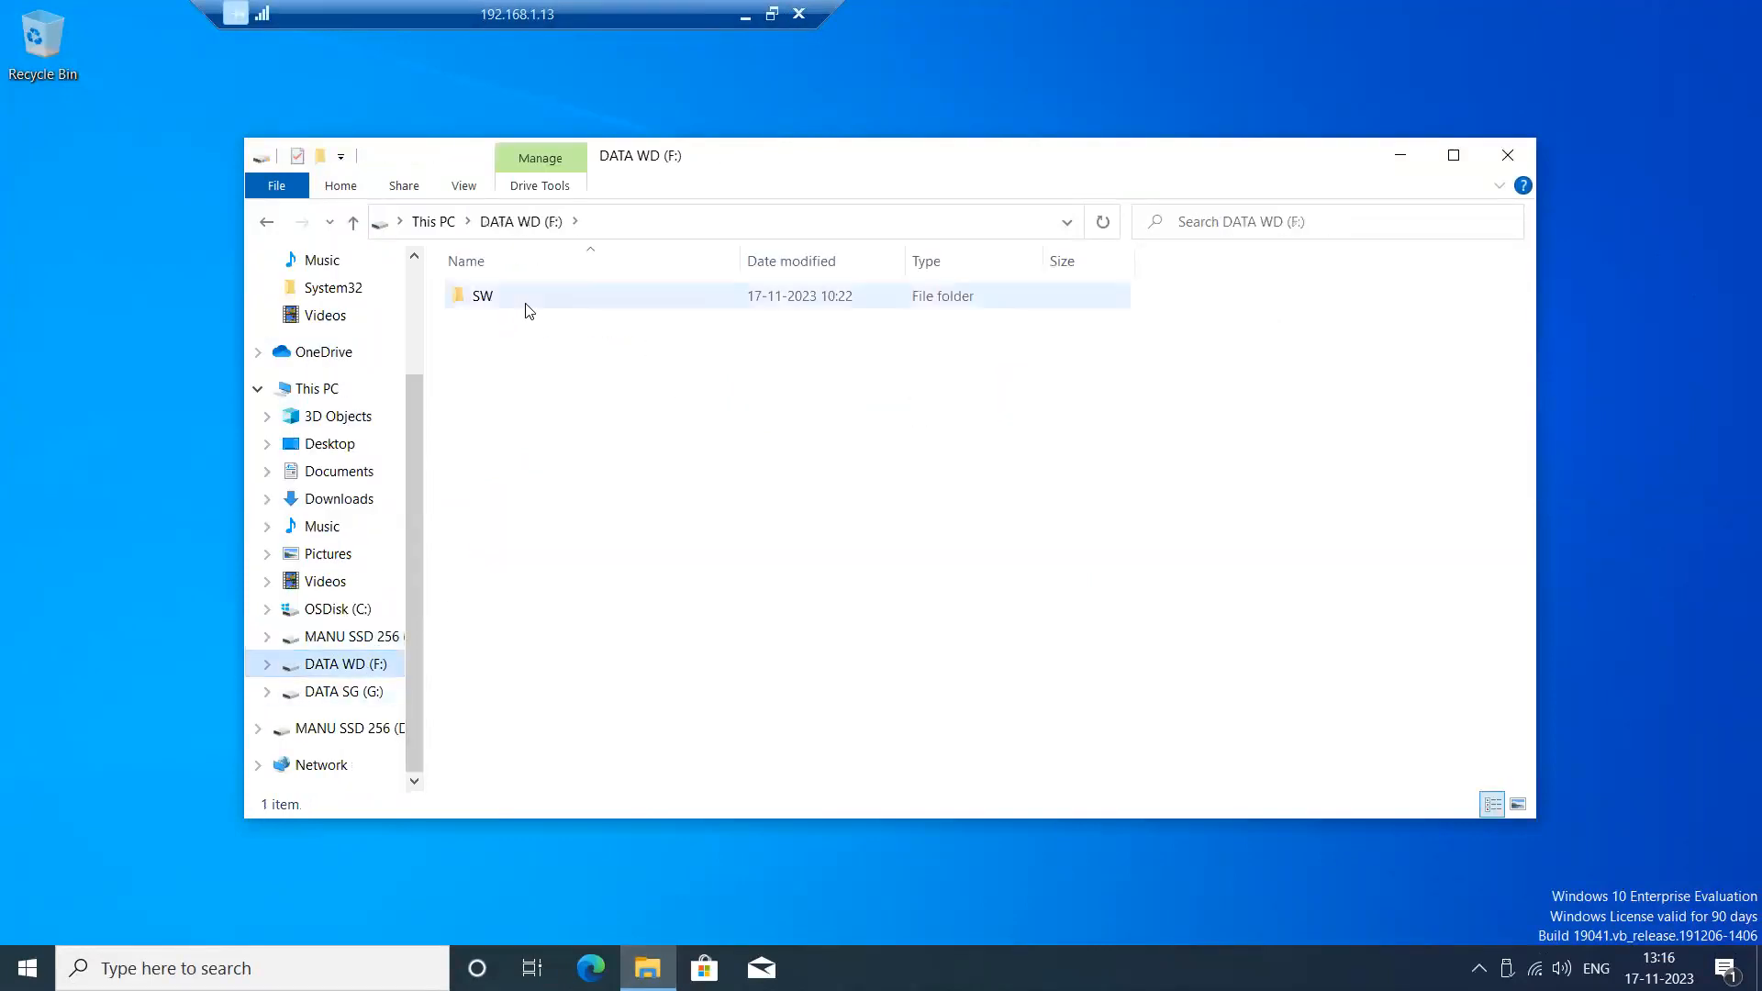
double_click(525, 303)
left_click_drag(740, 261, 989, 261)
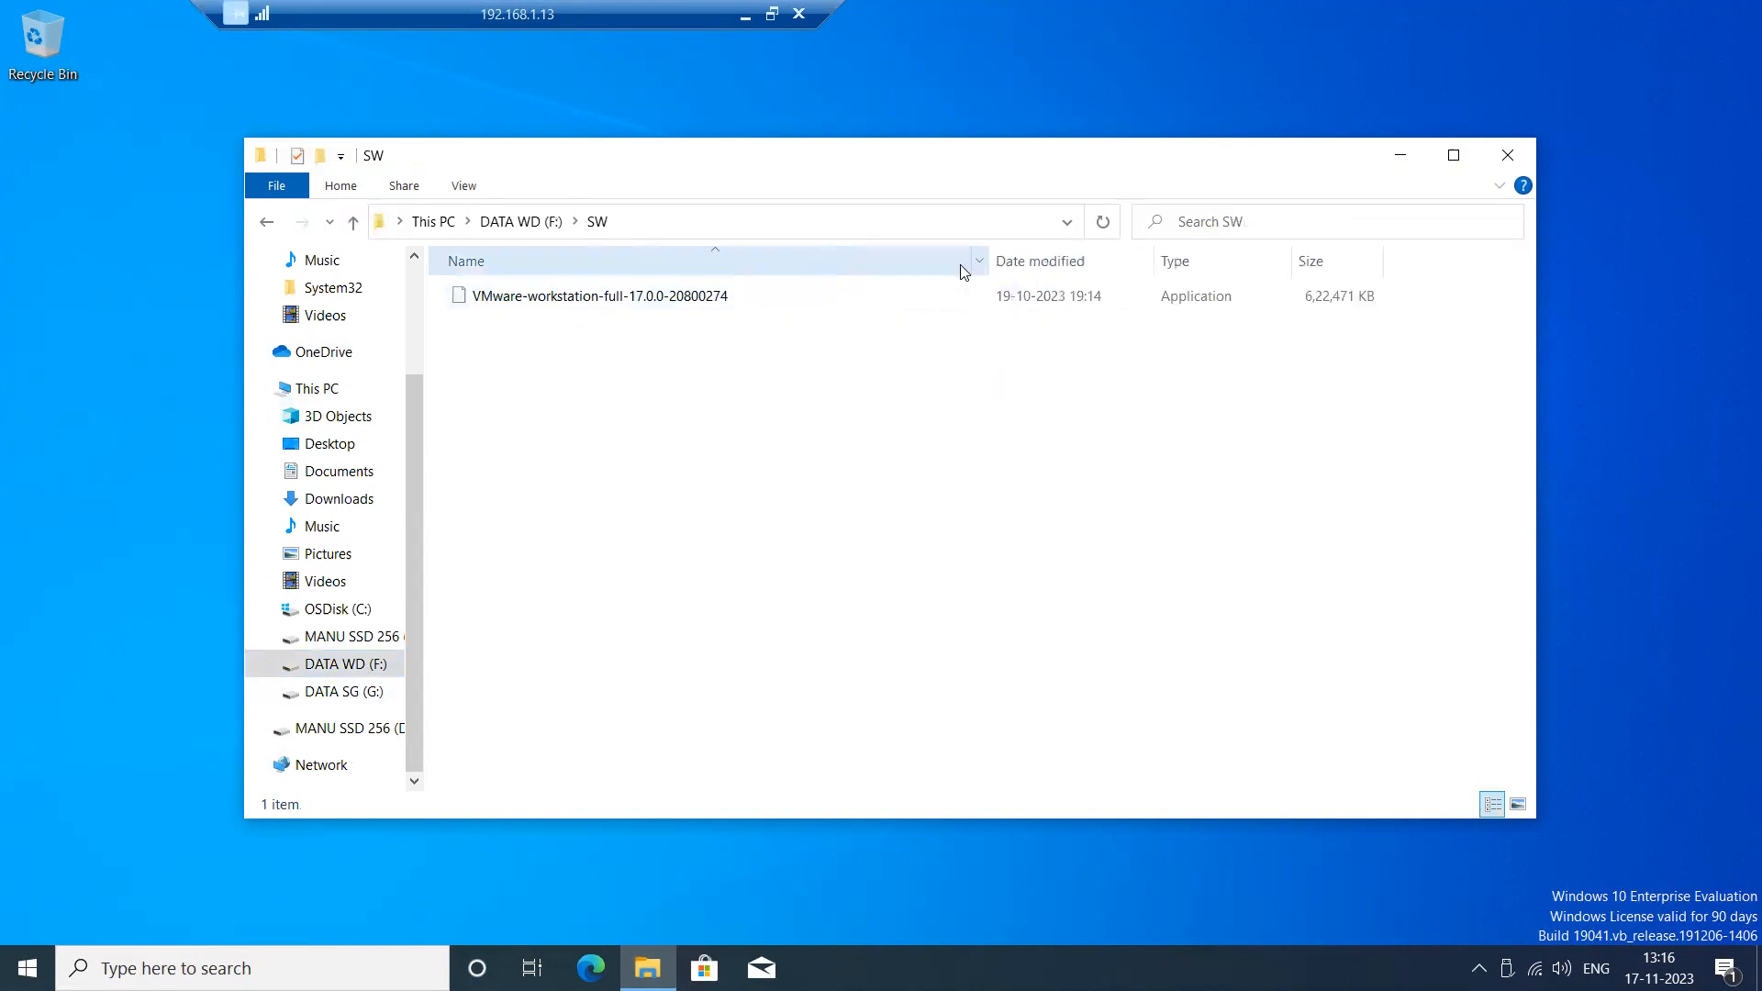
double_click(706, 303)
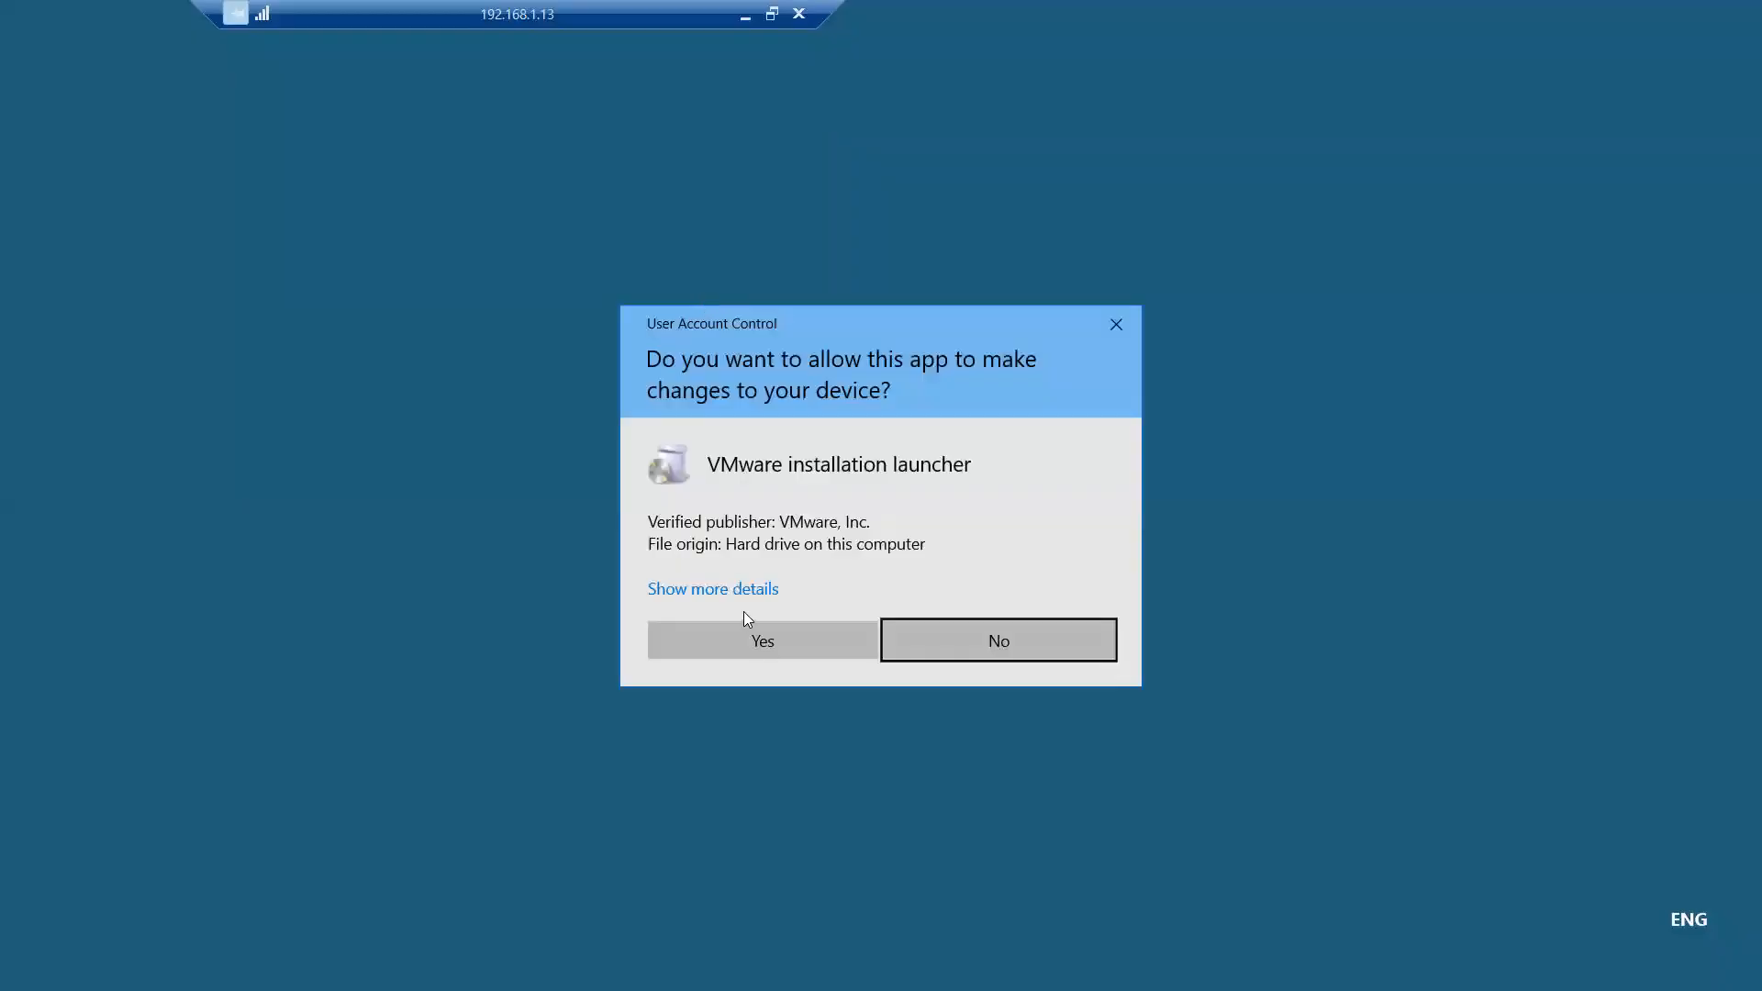
left_click(765, 641)
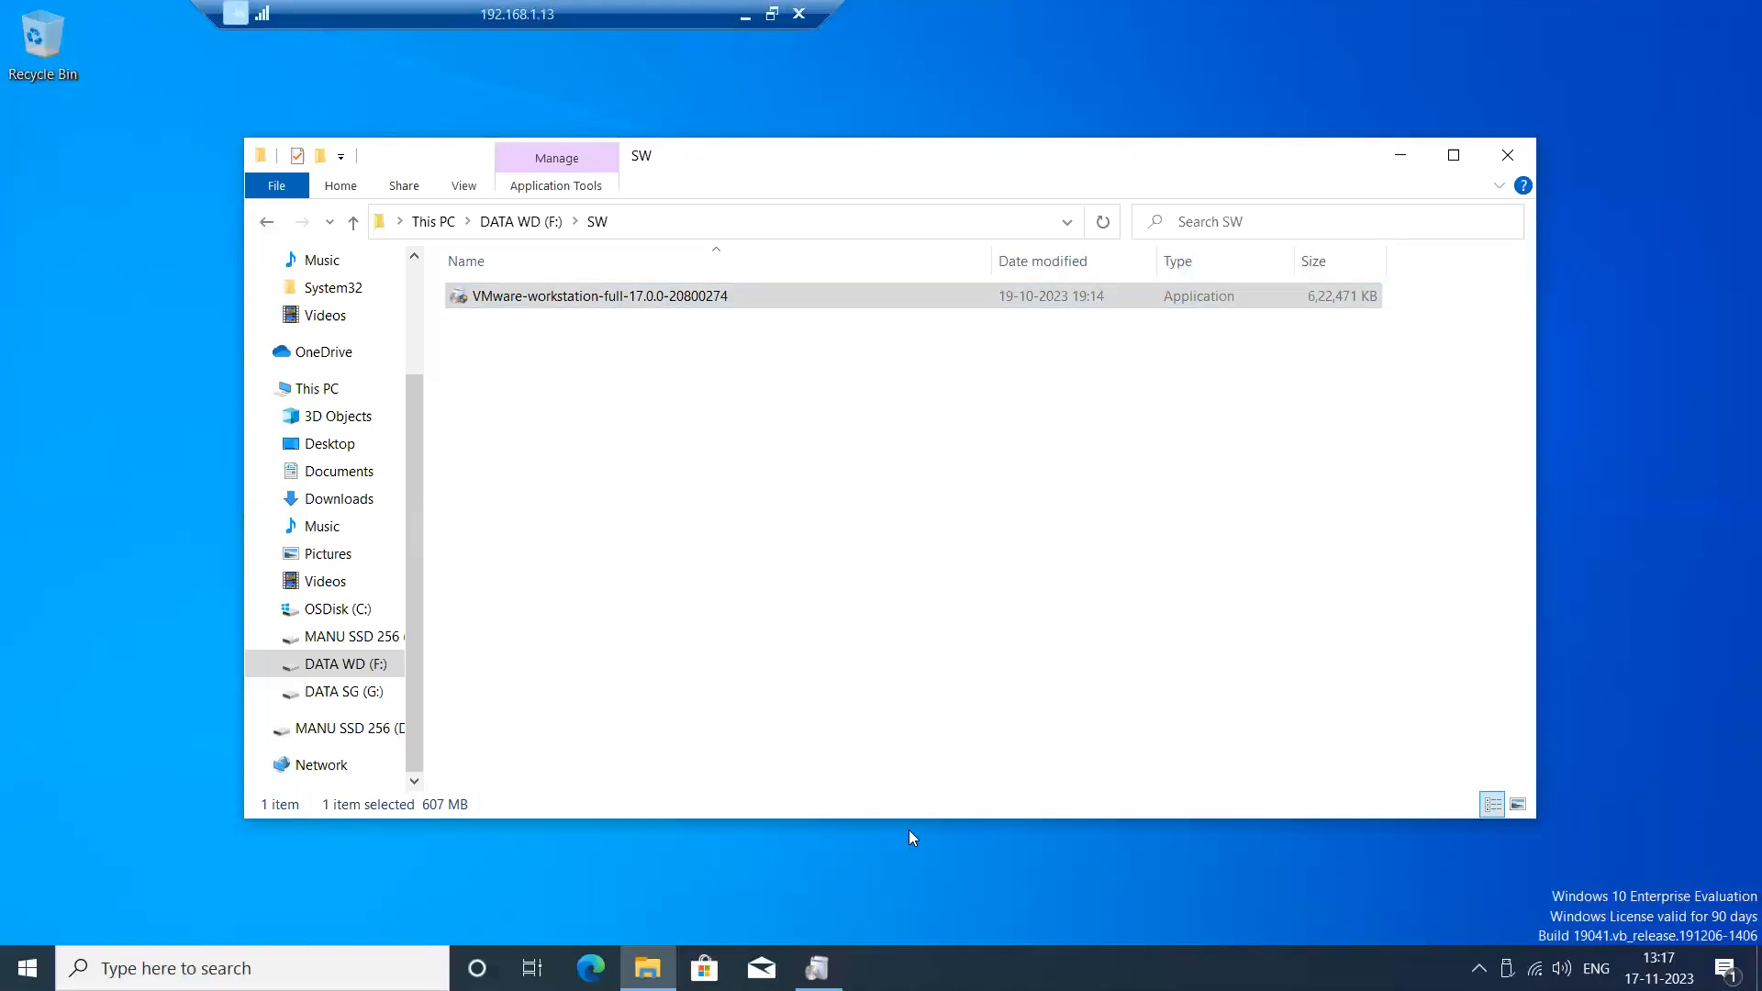
Minimize File Explorer, reposition the VMware Workstation Pro setup wizard, and proceed past its welcome page.
mouse_move(816, 968)
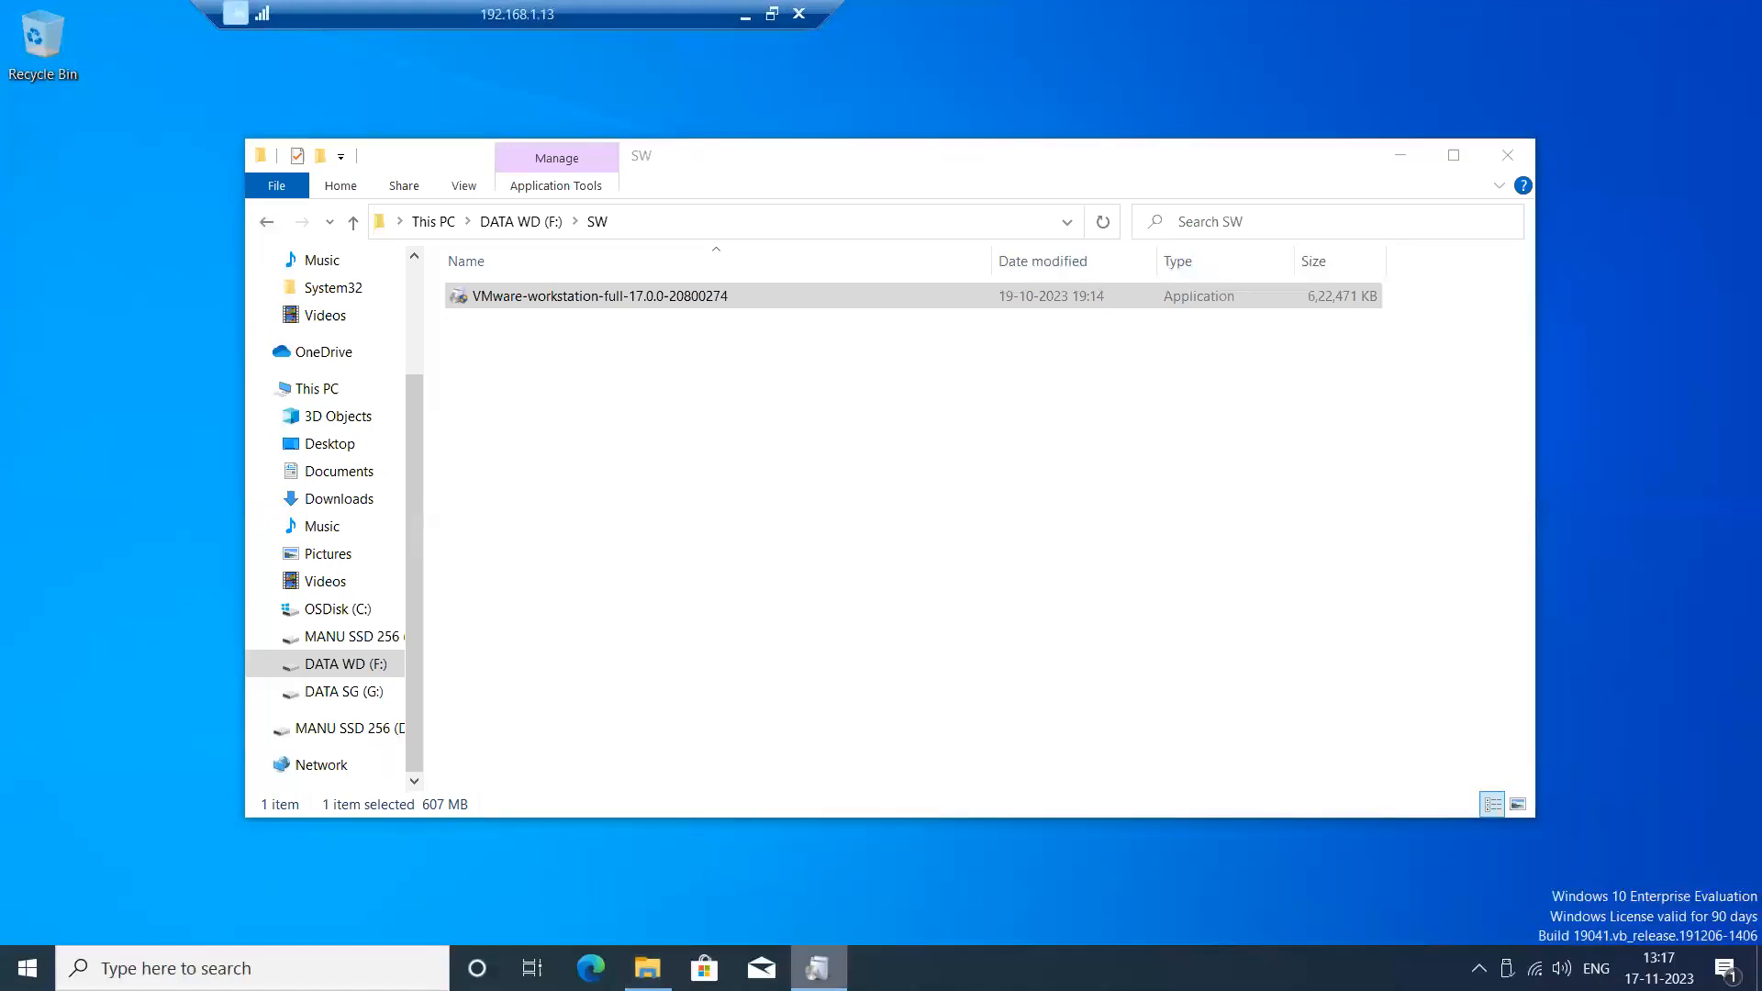
left_click(1401, 156)
mouse_move(816, 968)
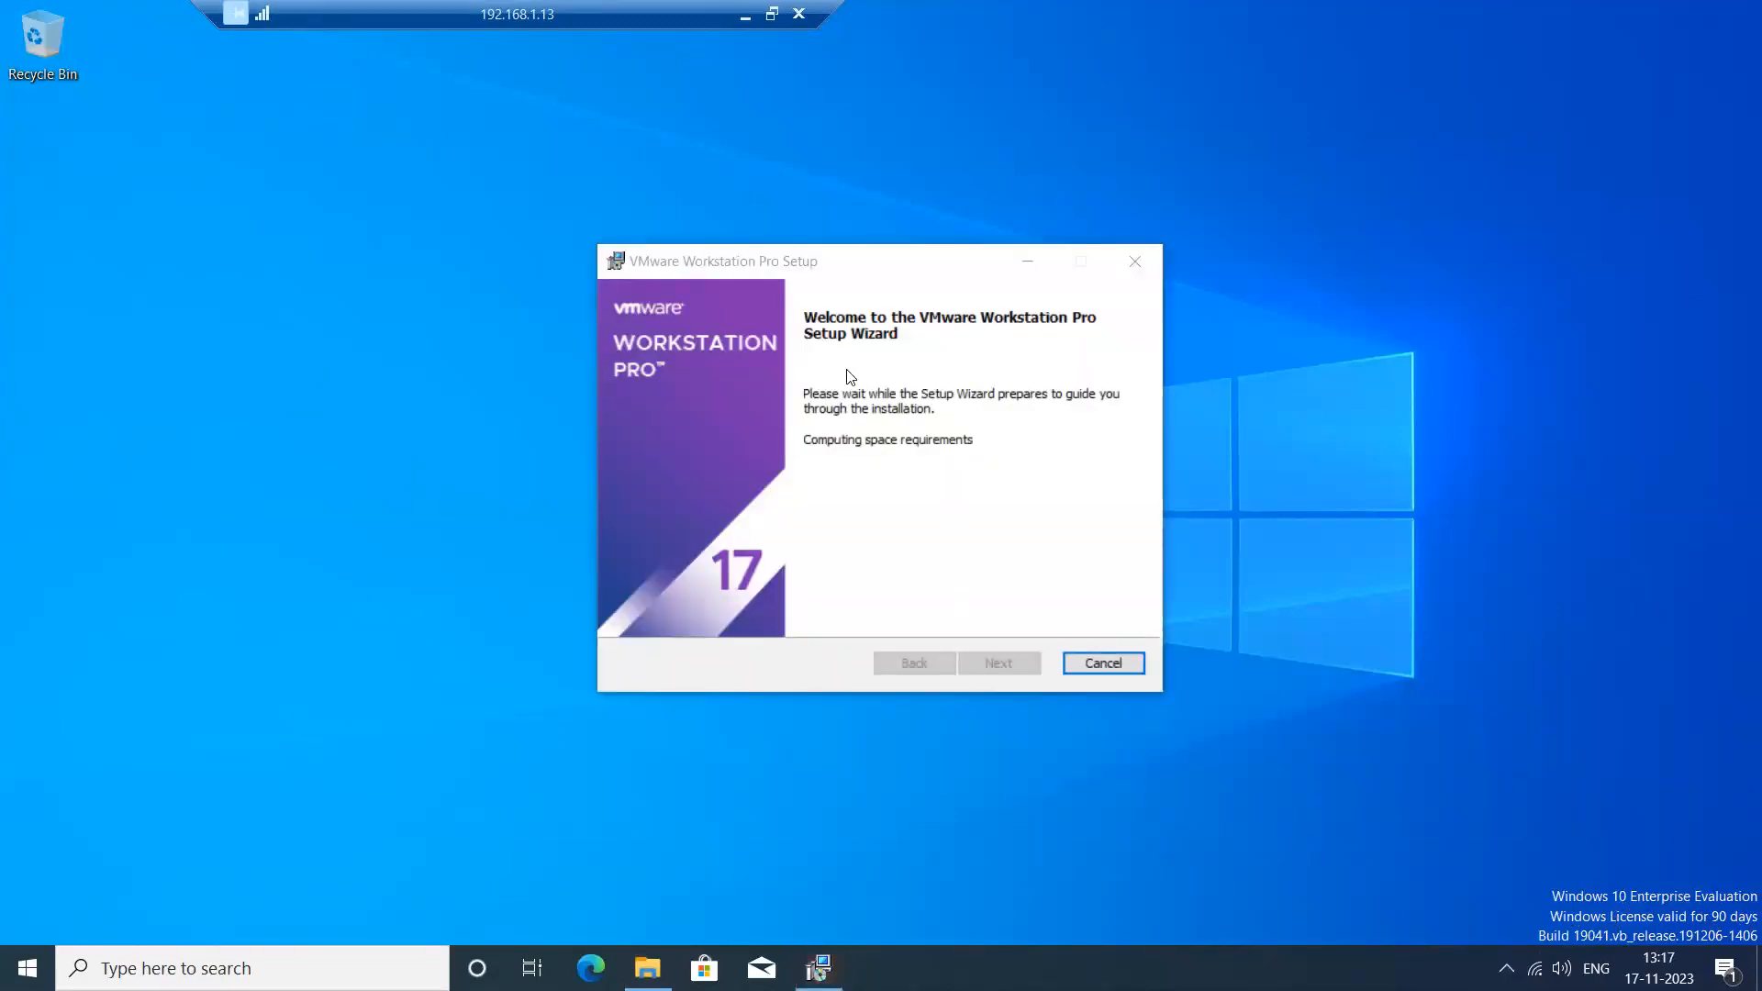
left_click_drag(871, 266, 801, 233)
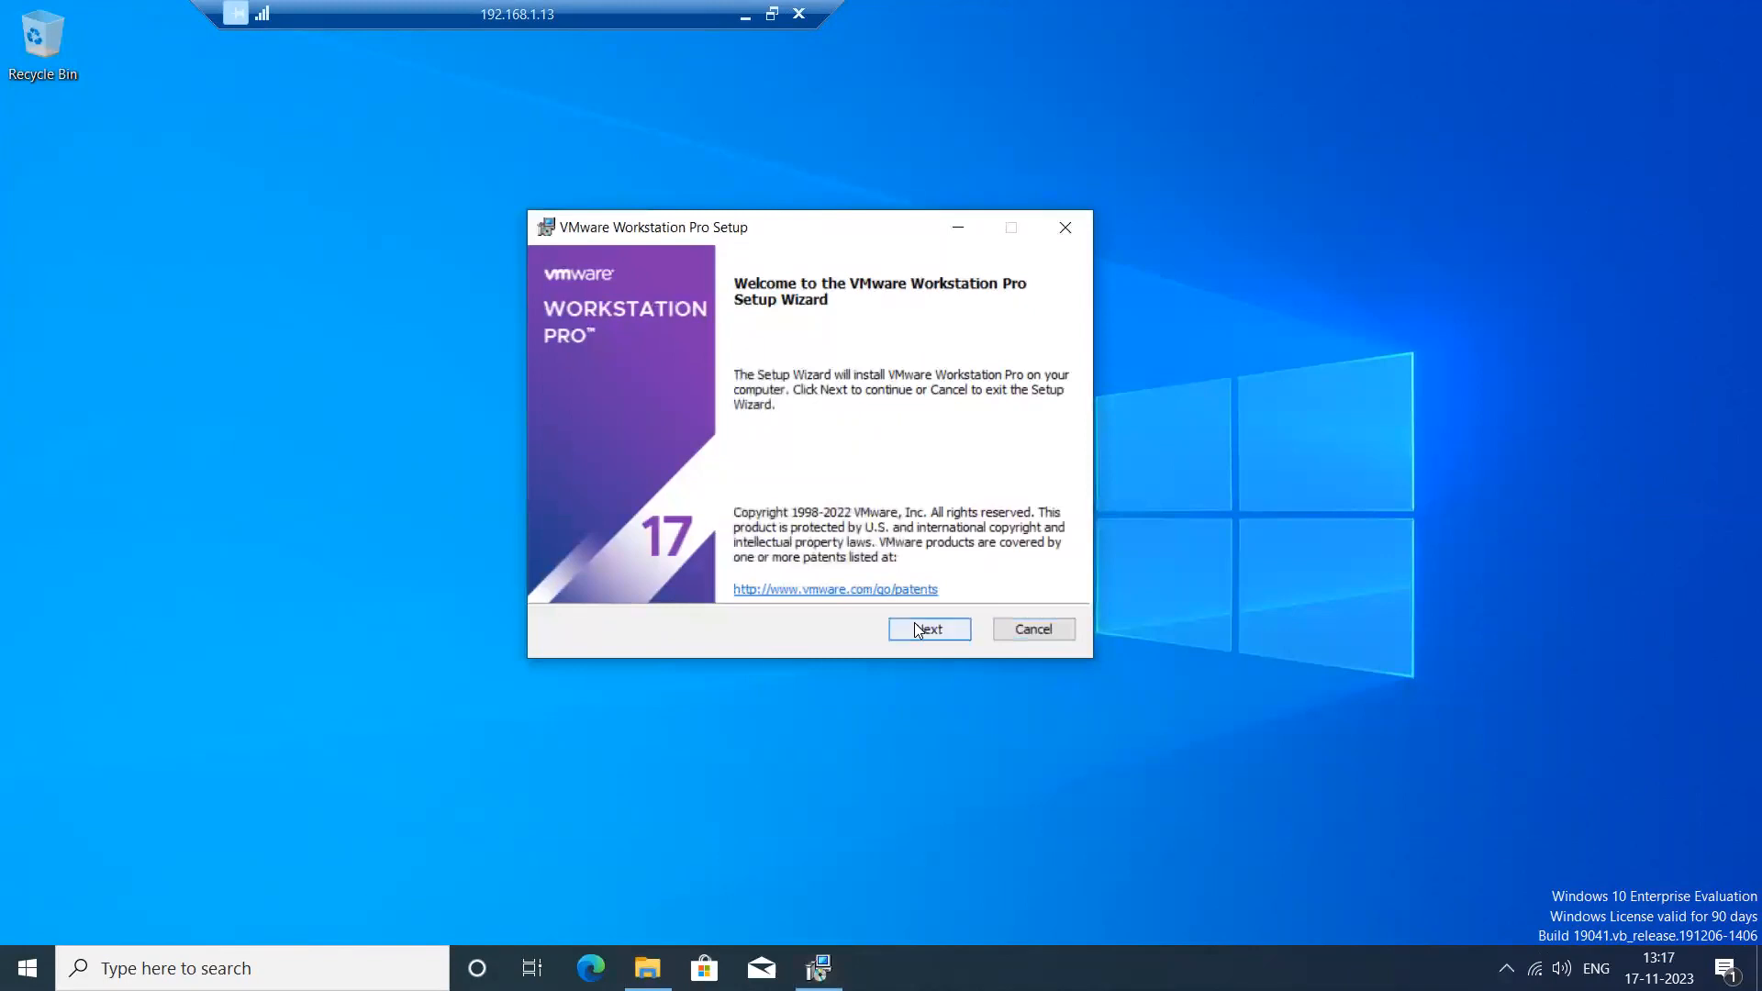
left_click(920, 629)
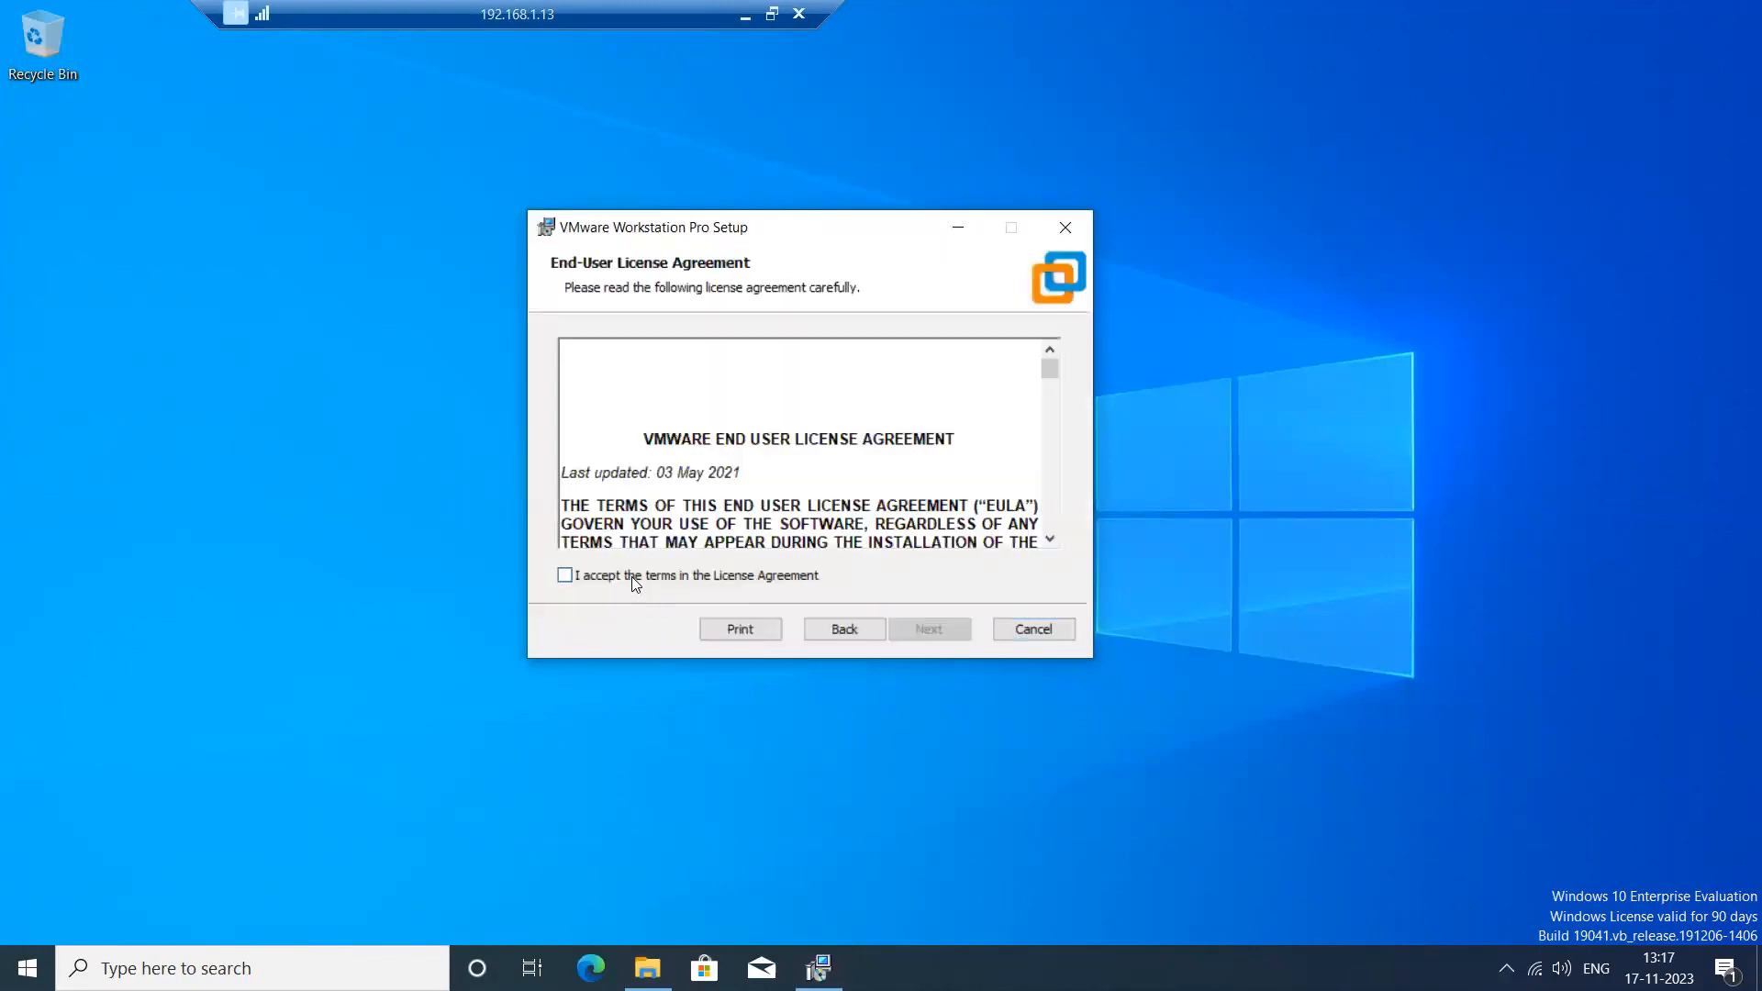
Accept the terms of the VMware End User License Agreement, skim its text, and continue the setup.
left_click(625, 577)
left_click_drag(1052, 370, 1049, 516)
left_click_drag(1054, 412, 1053, 351)
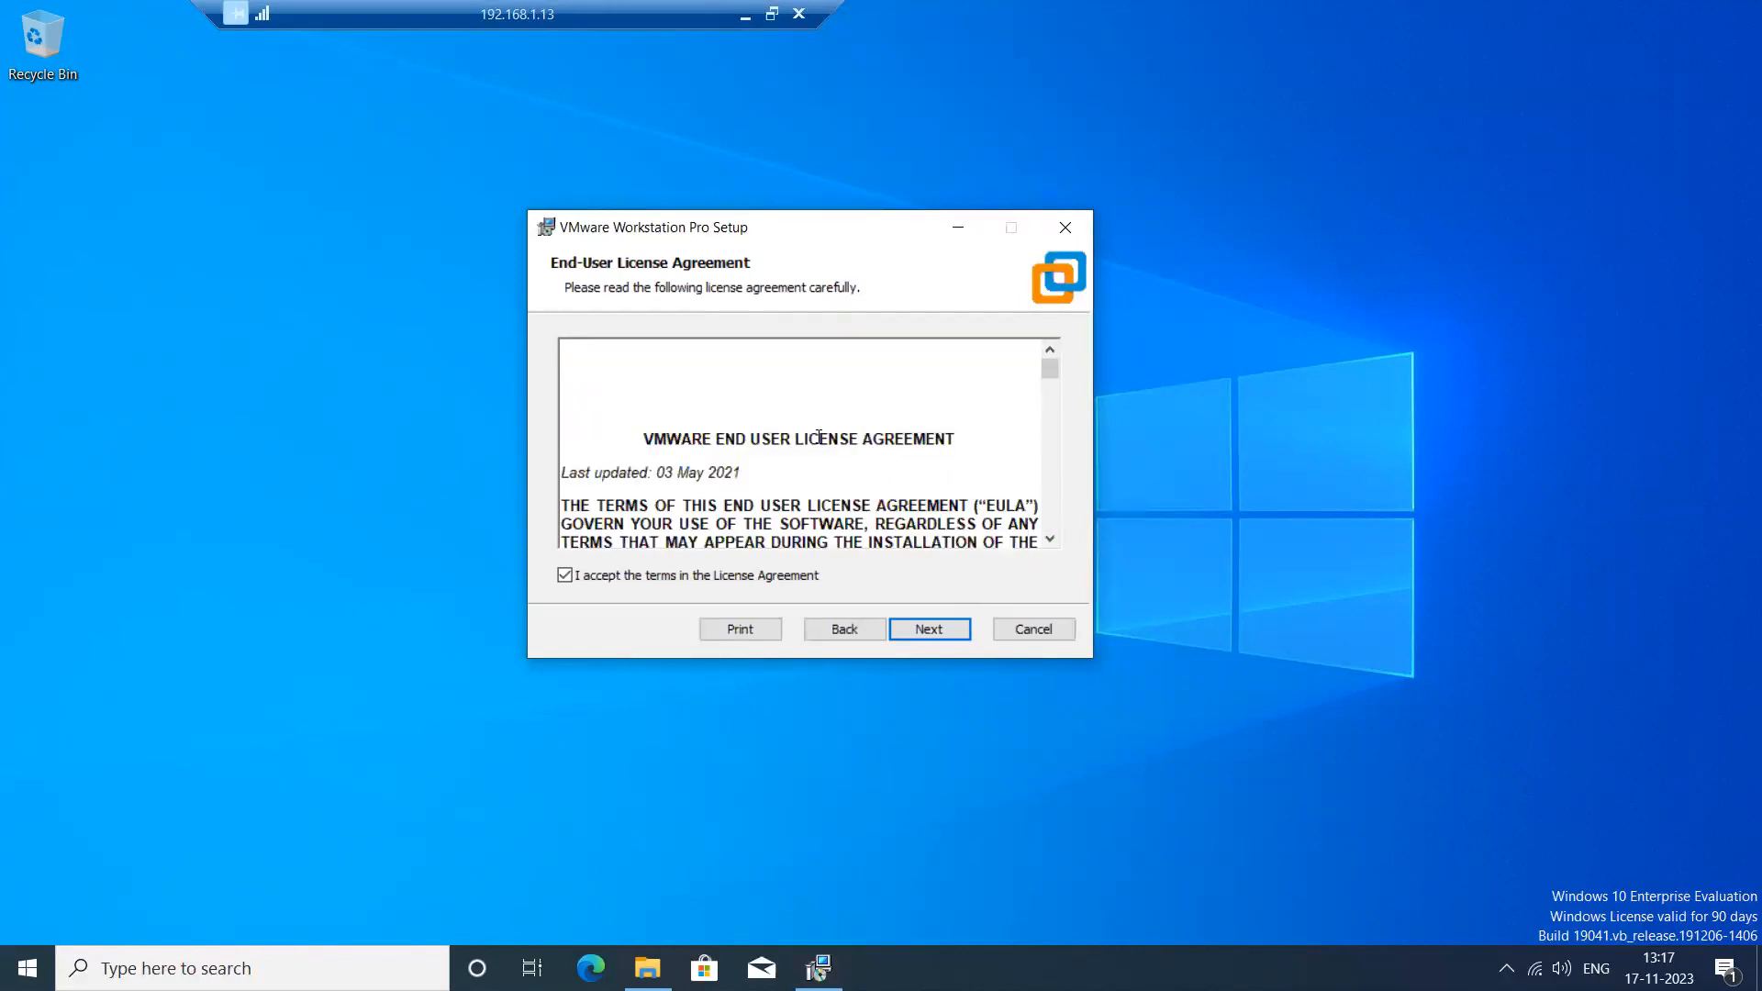
scroll(862, 475, "down", 1)
left_click(938, 637)
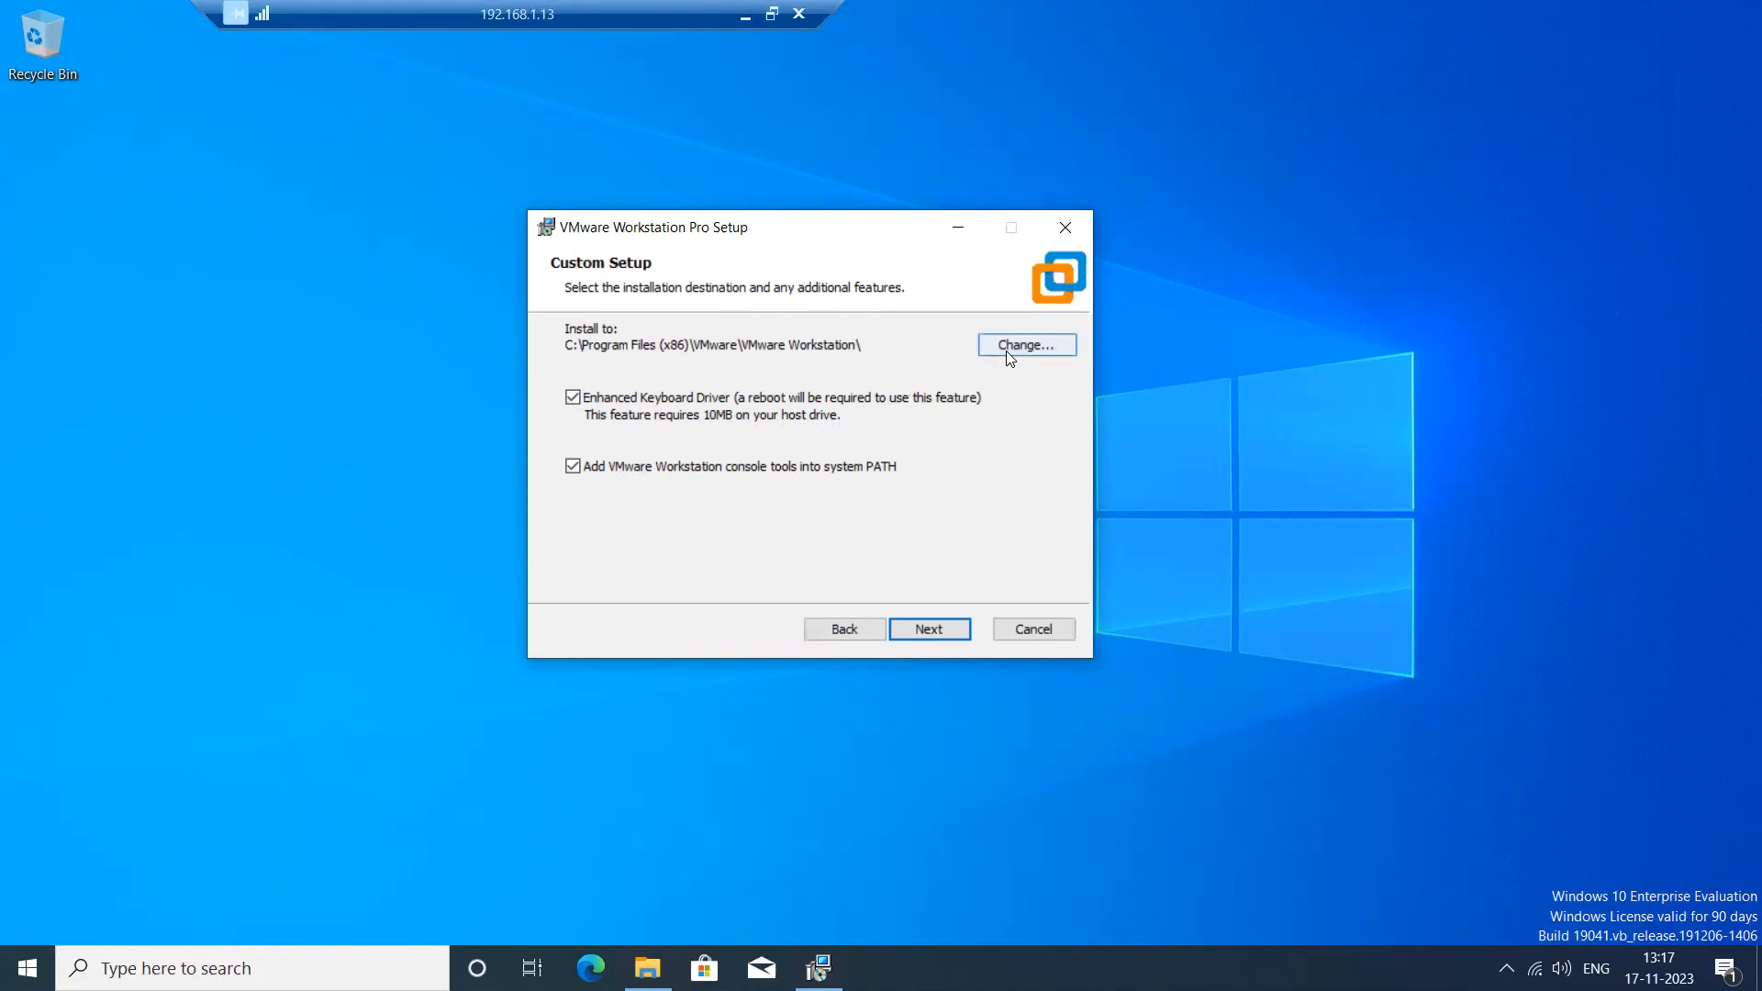
Keep the default Custom Setup options, and turn off startup product update checks and the VMware Customer Experience Improvement Program.
left_click(962, 624)
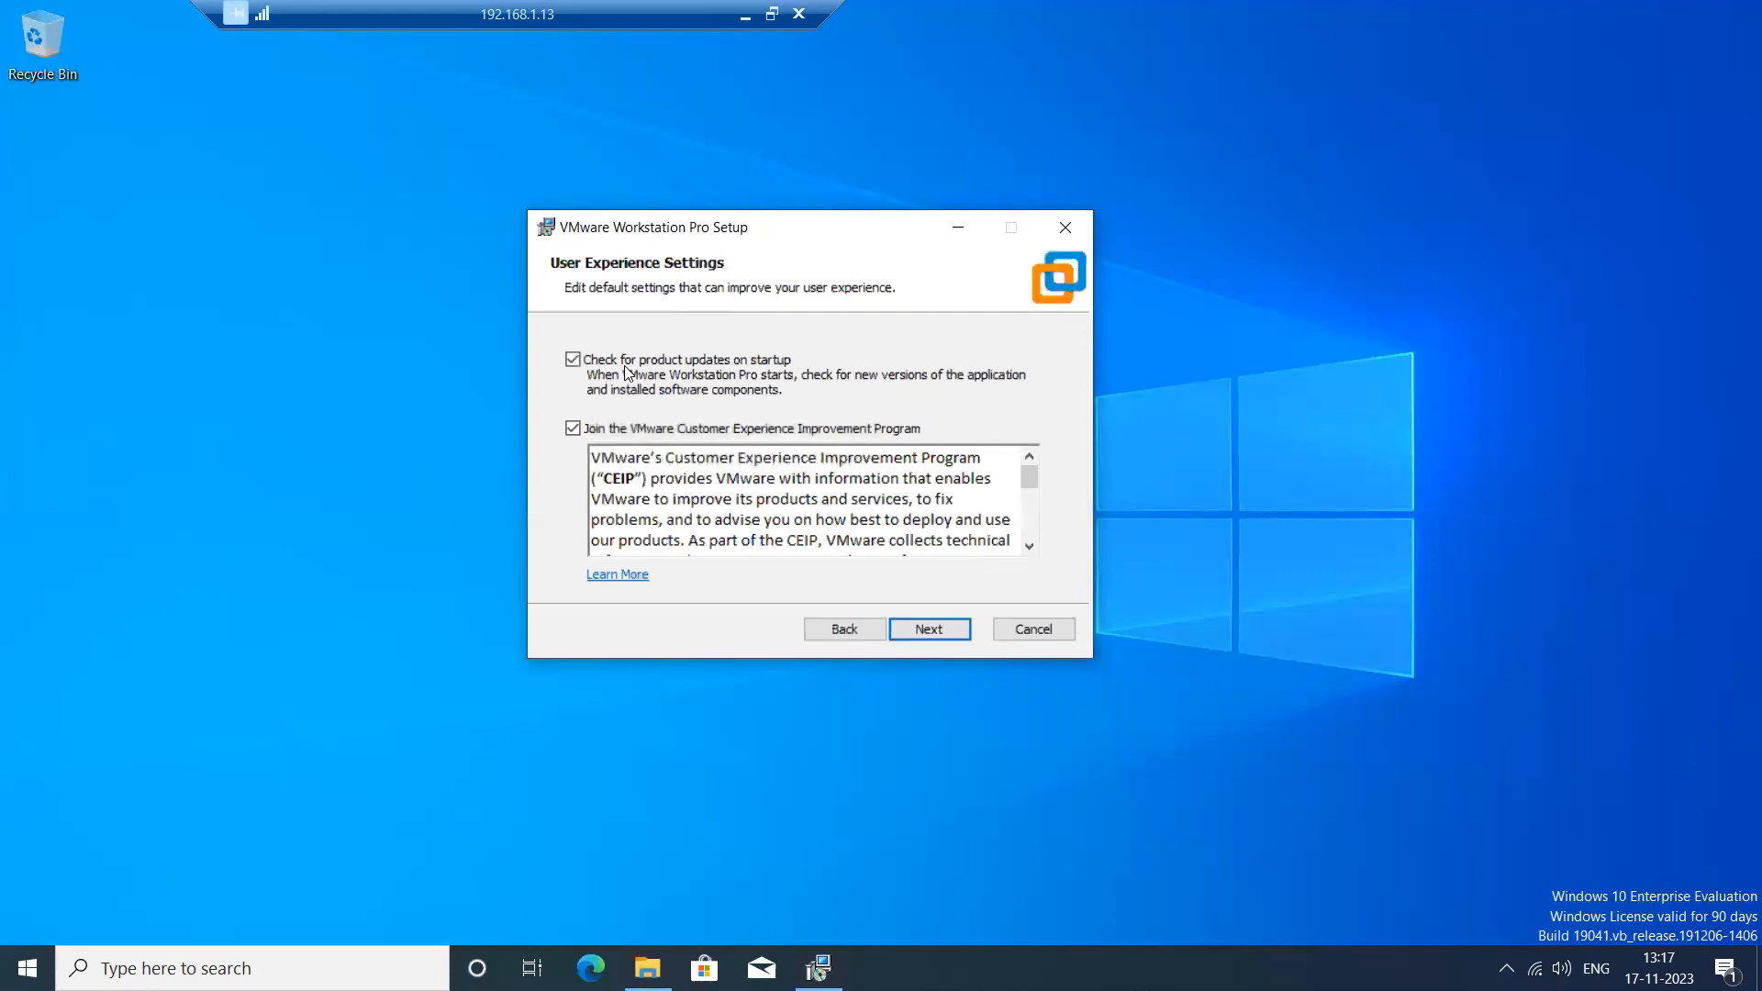
left_click(665, 434)
left_click(630, 362)
left_click(937, 640)
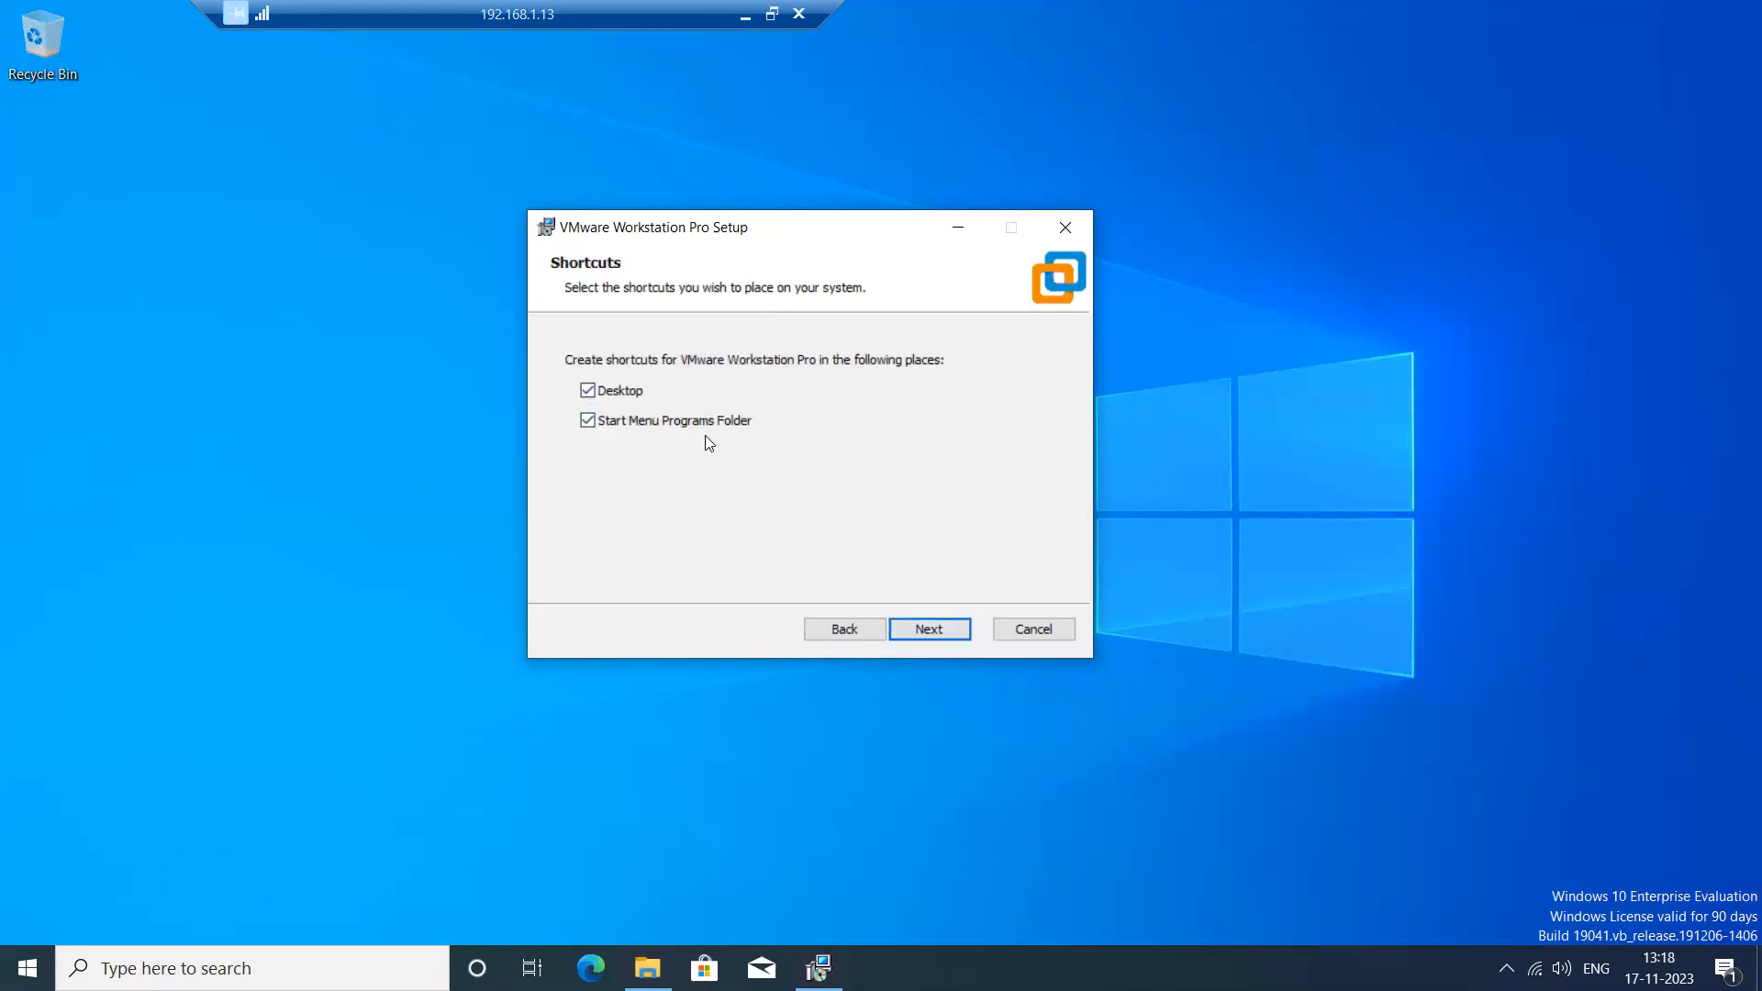
Keep the Desktop and Start Menu Programs Folder shortcuts enabled, and install VMware Workstation Pro.
left_click(631, 421)
left_click(627, 395)
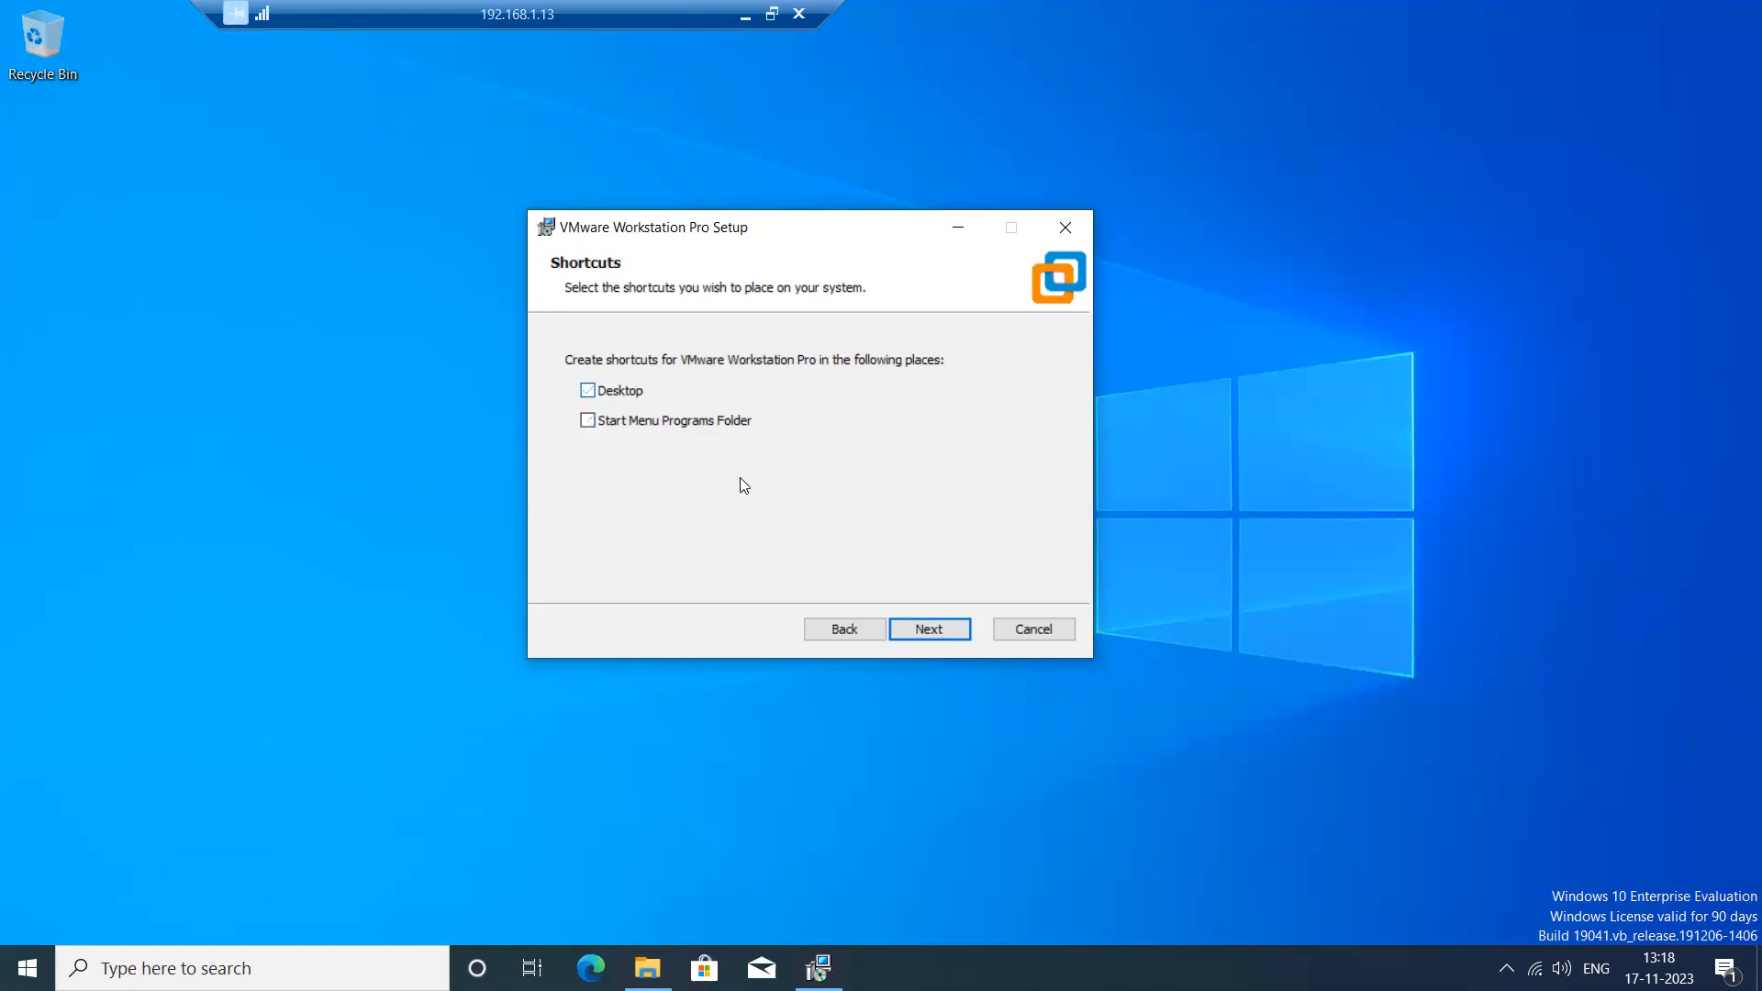
left_click(621, 424)
left_click(929, 630)
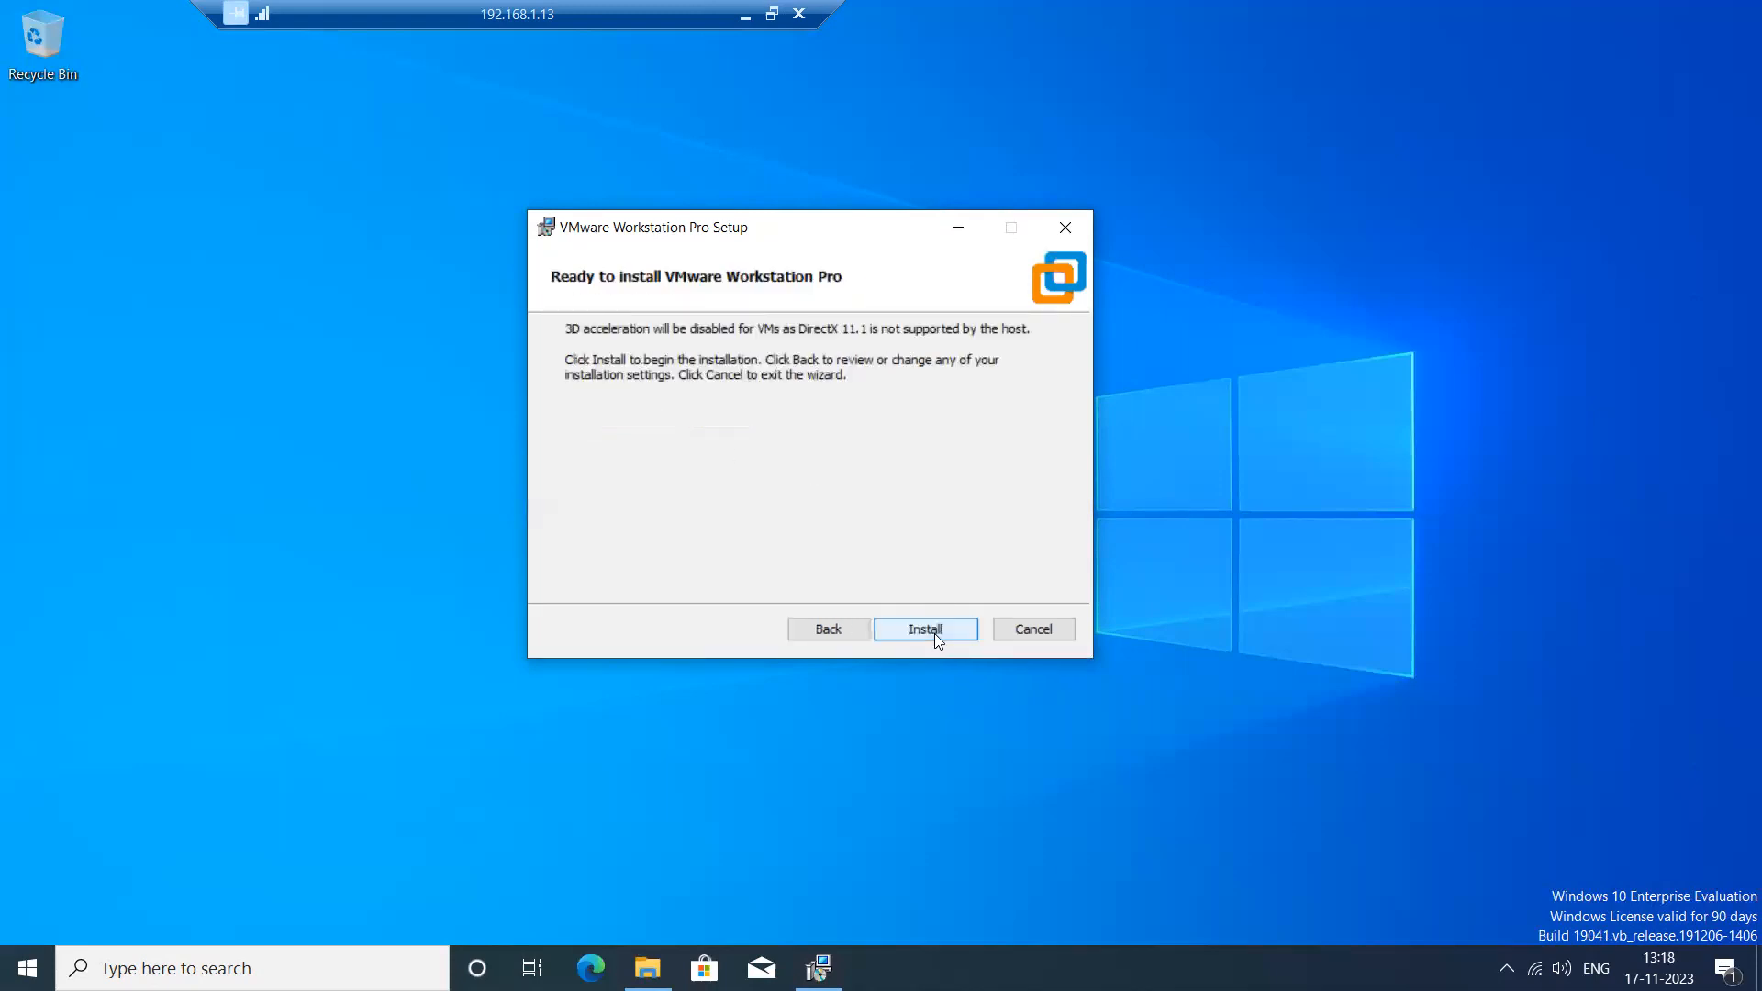
left_click(935, 635)
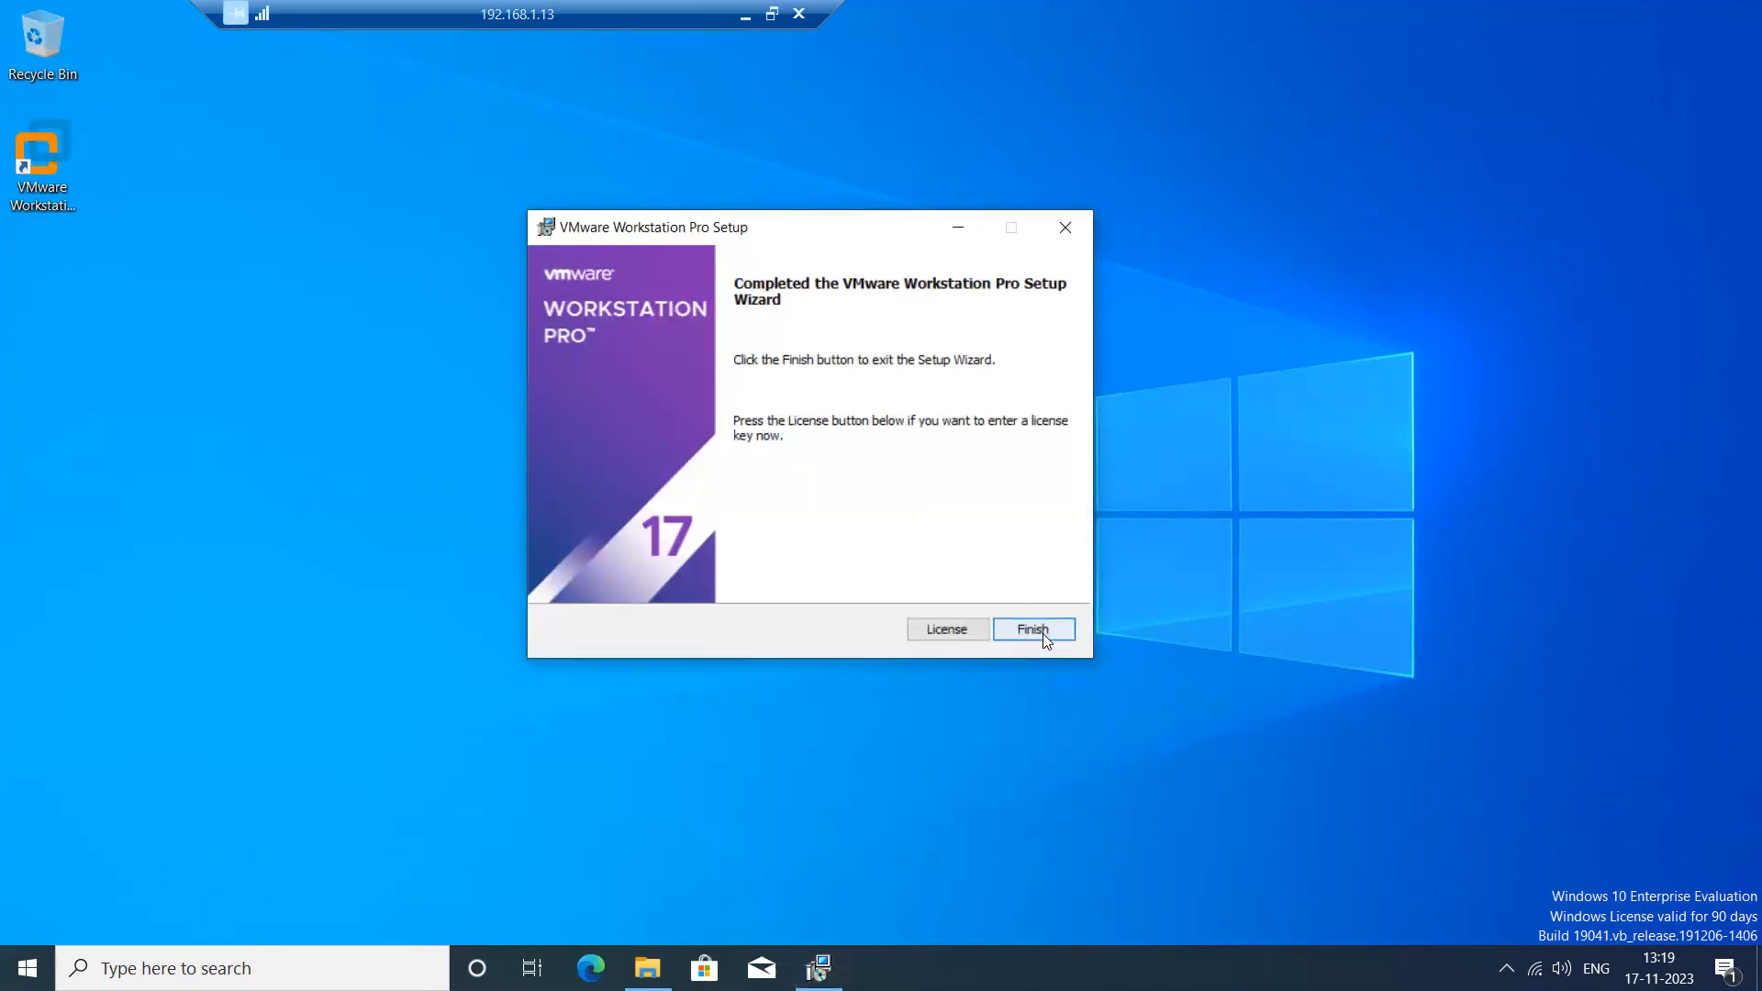
Finish the setup wizard and decline the immediate system restart.
left_click(1032, 630)
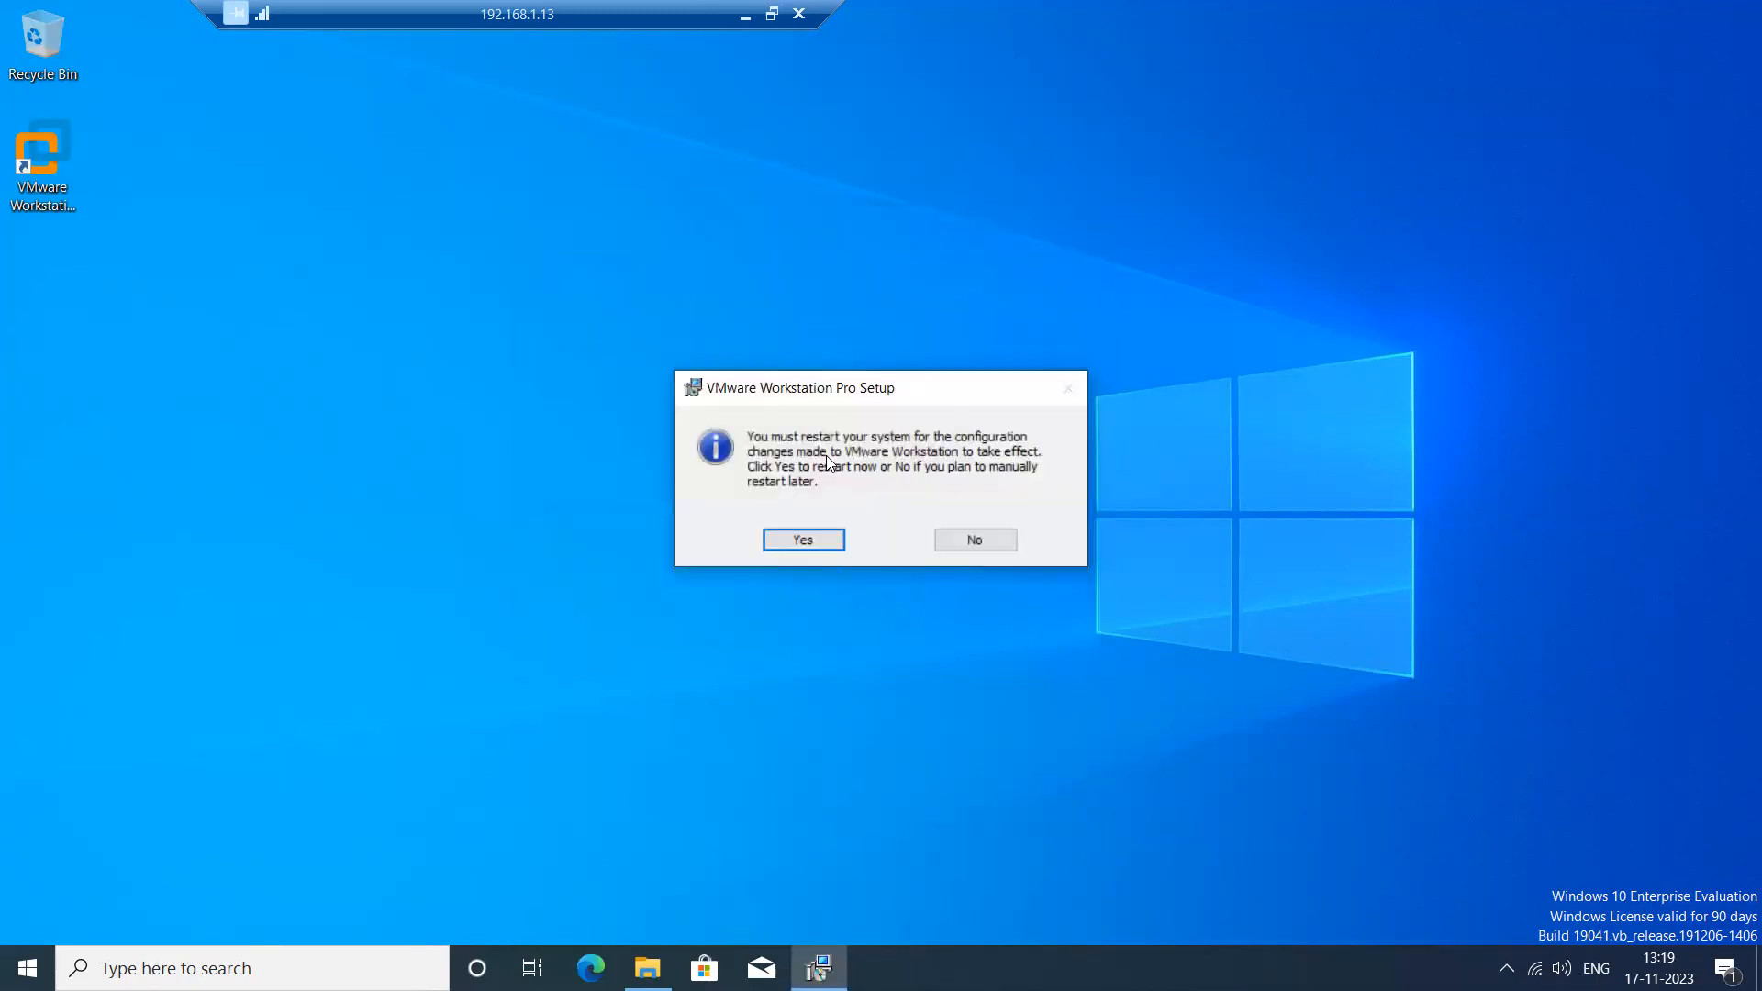
left_click_drag(860, 390, 868, 379)
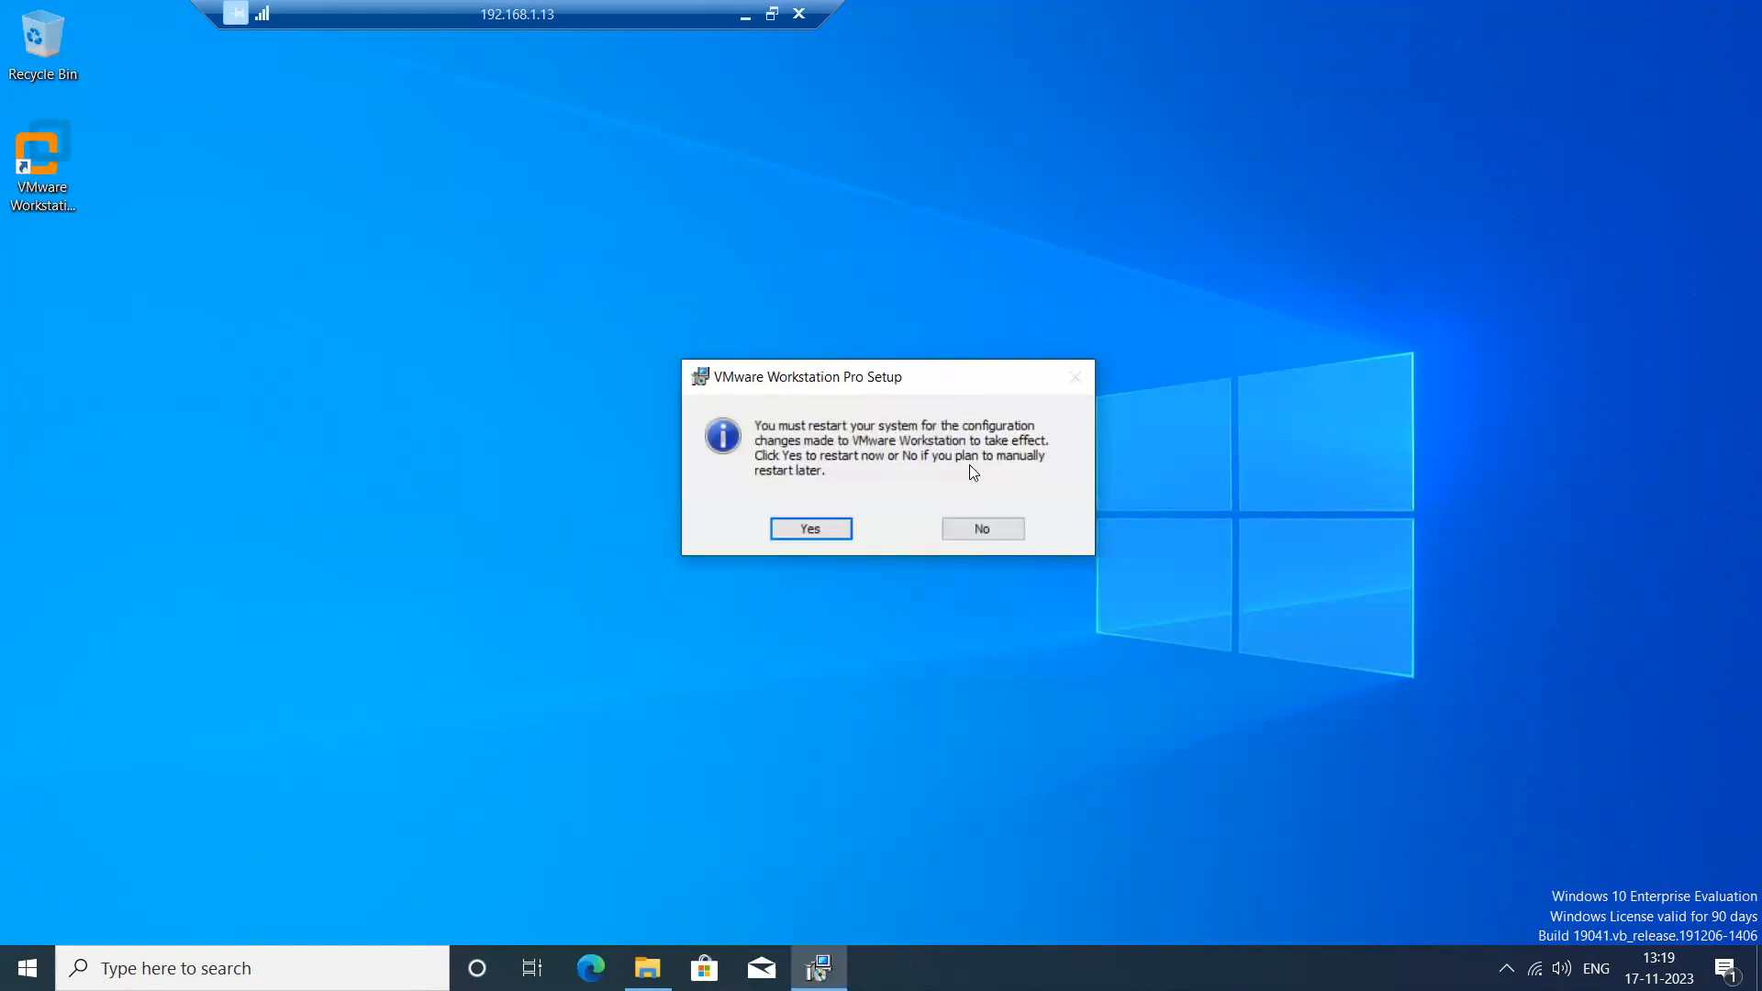
left_click(995, 531)
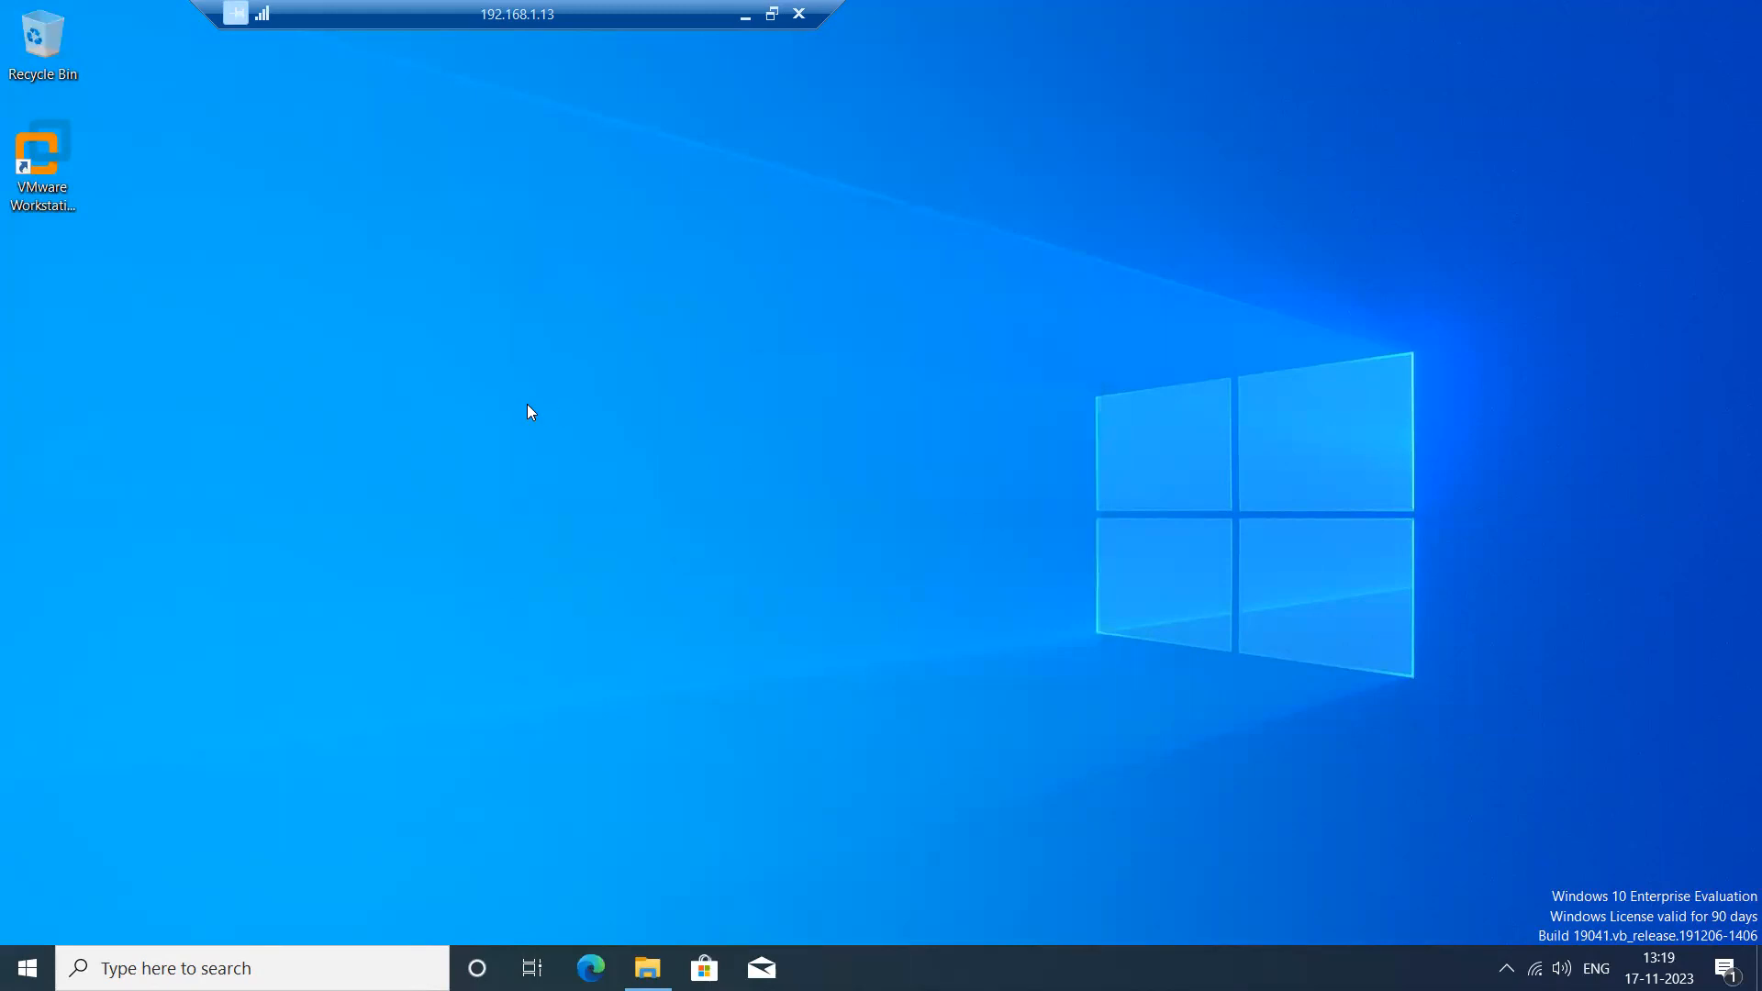
Launch VMware Workstation from its desktop shortcut, and view the product and license details in the About dialog.
left_click(40, 148)
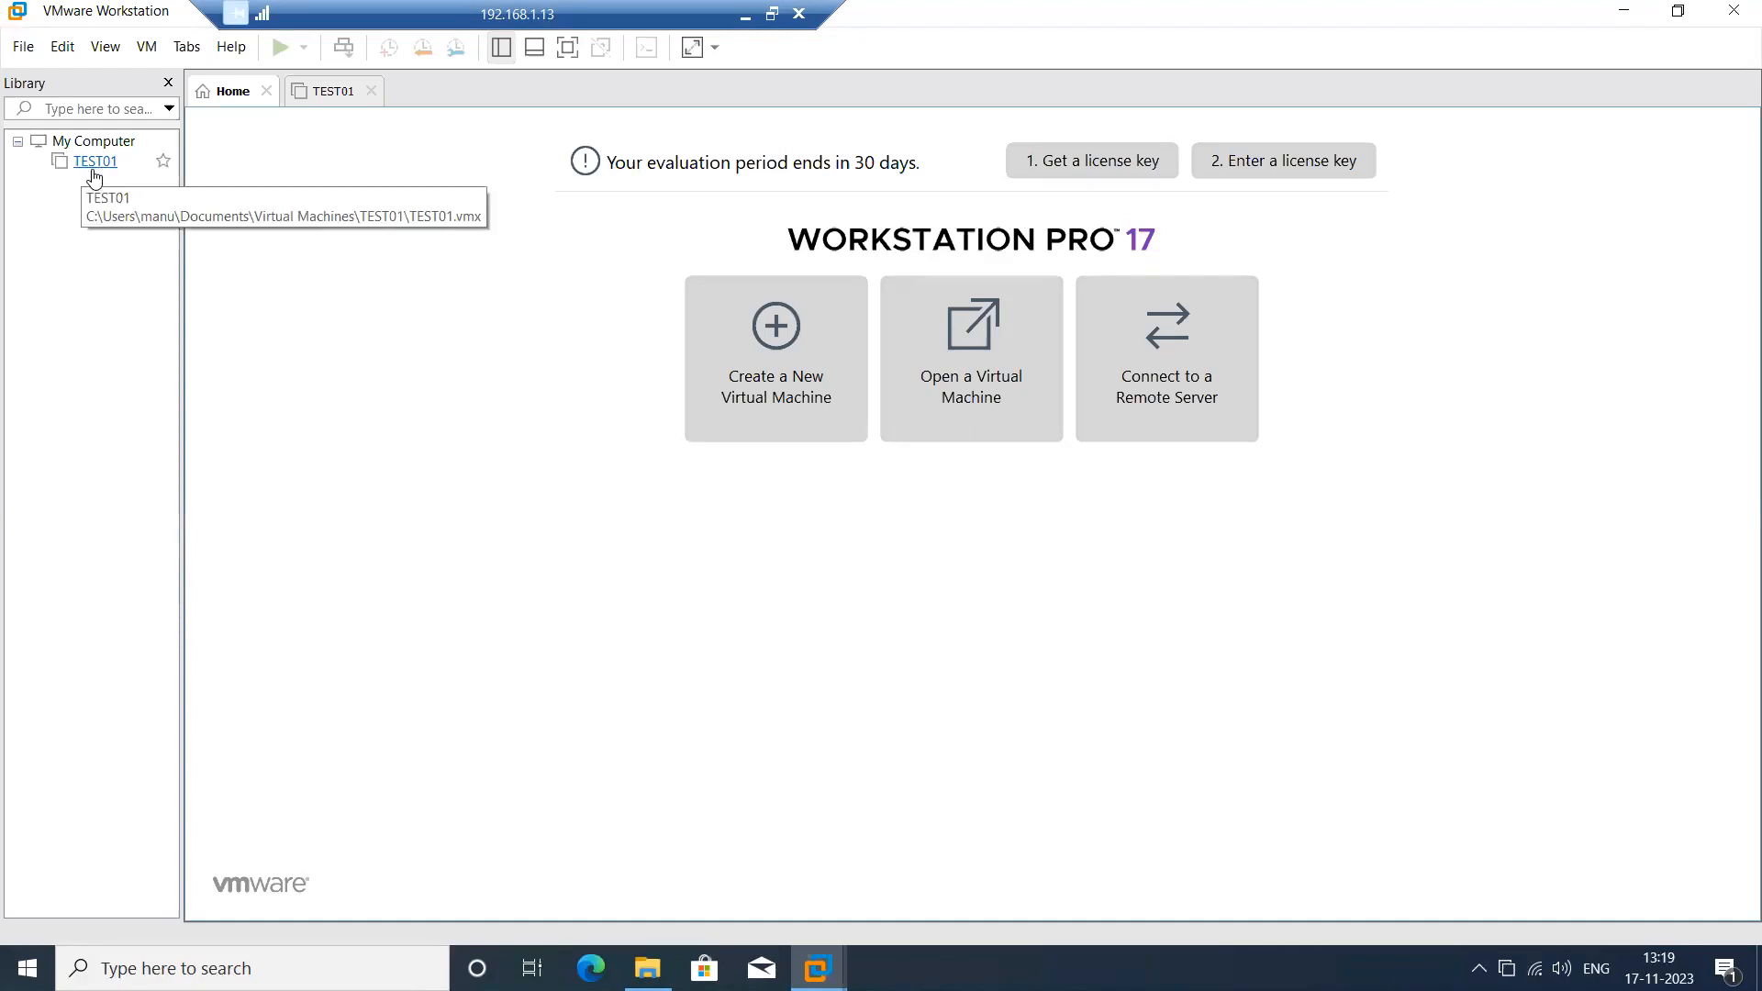
left_click(240, 50)
left_click(284, 252)
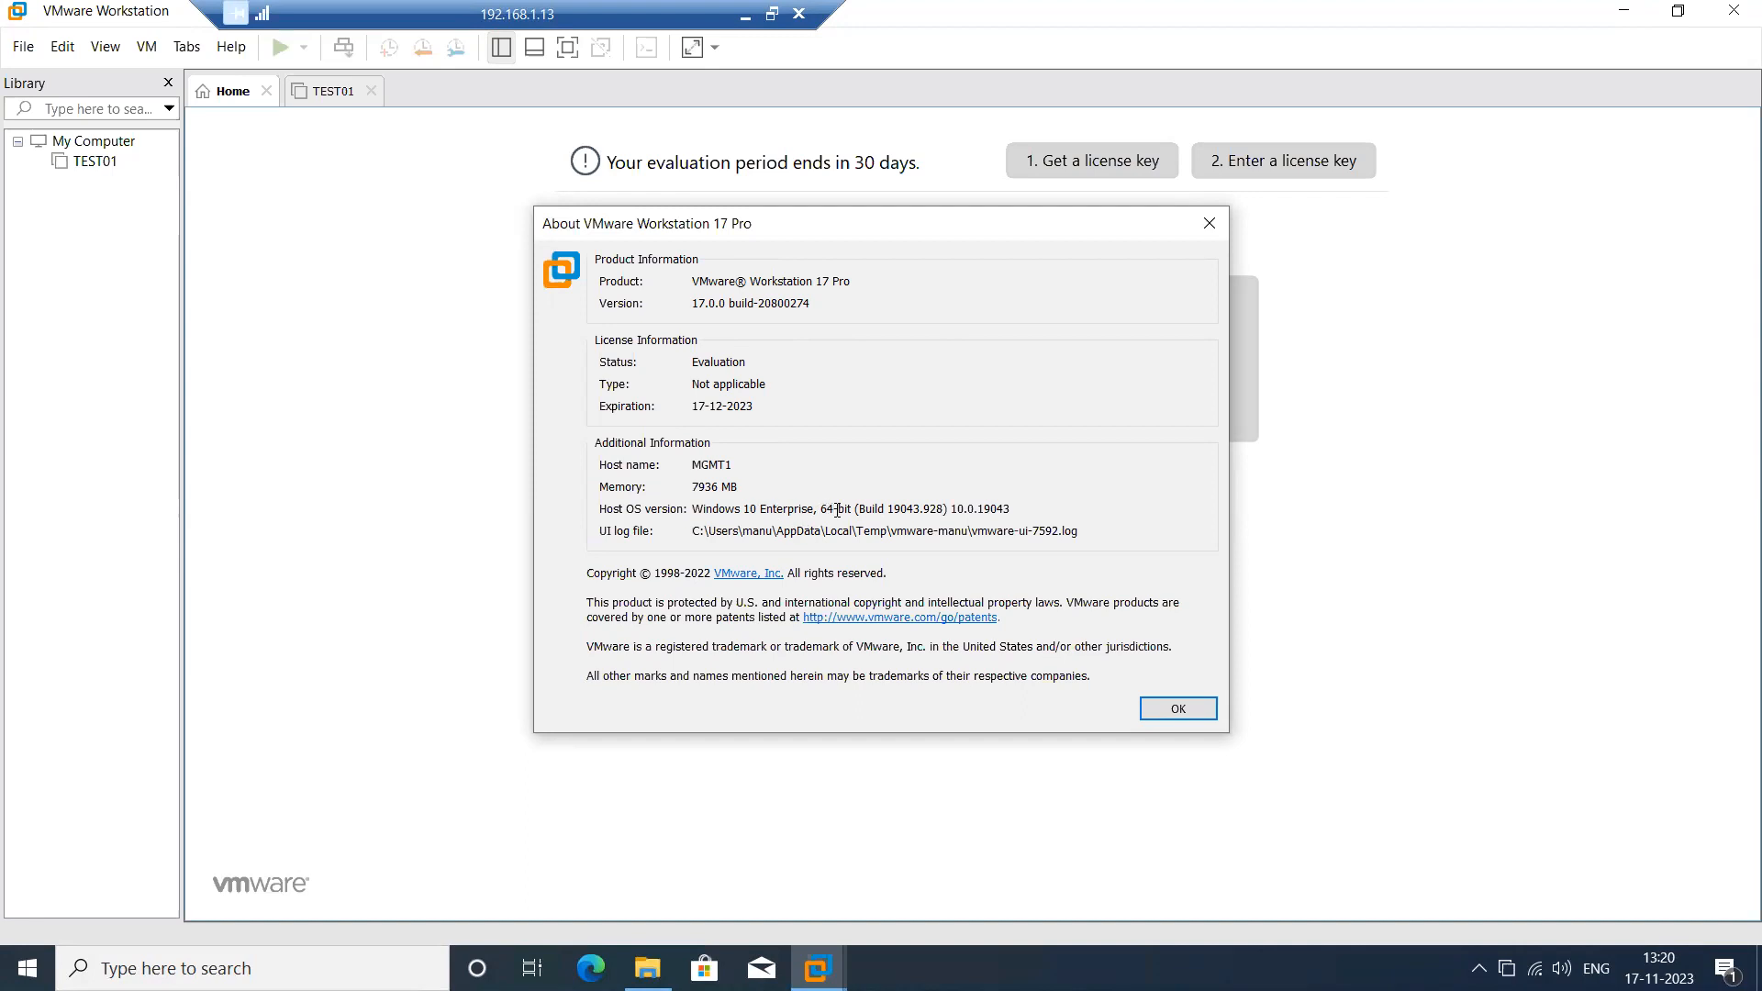
left_click(1208, 224)
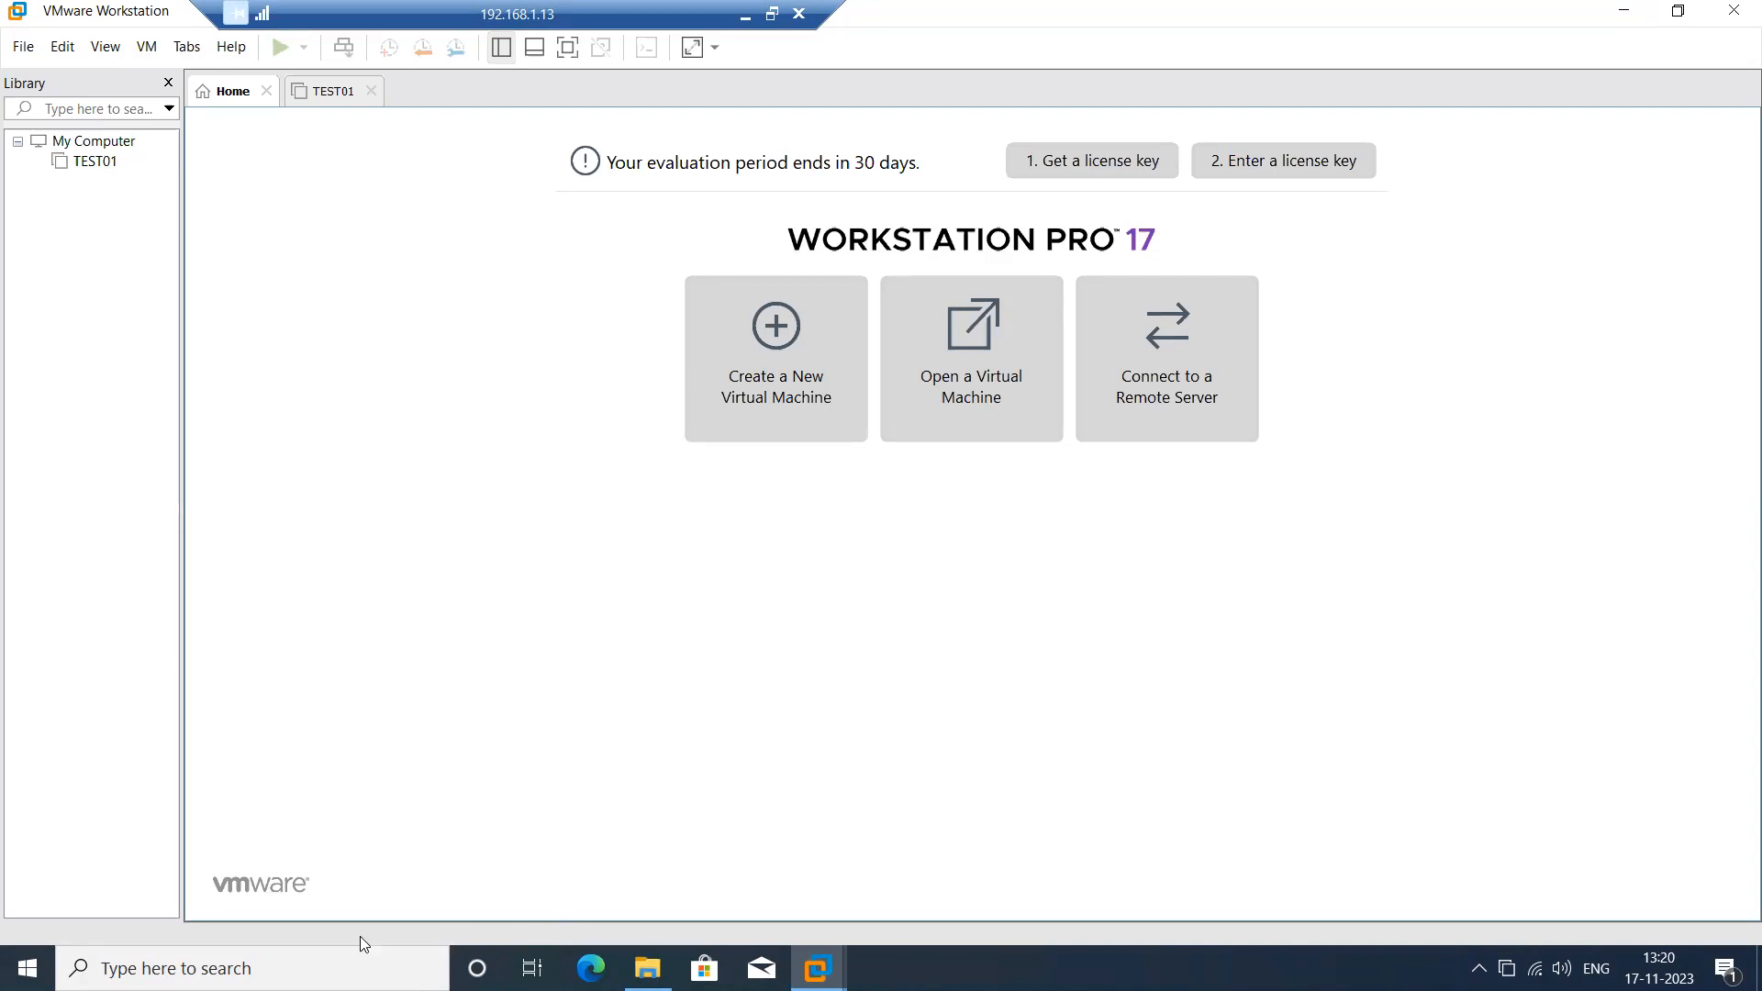
Open the Network Connections window by searching Windows for ncpa.cpl.
left_click(362, 965)
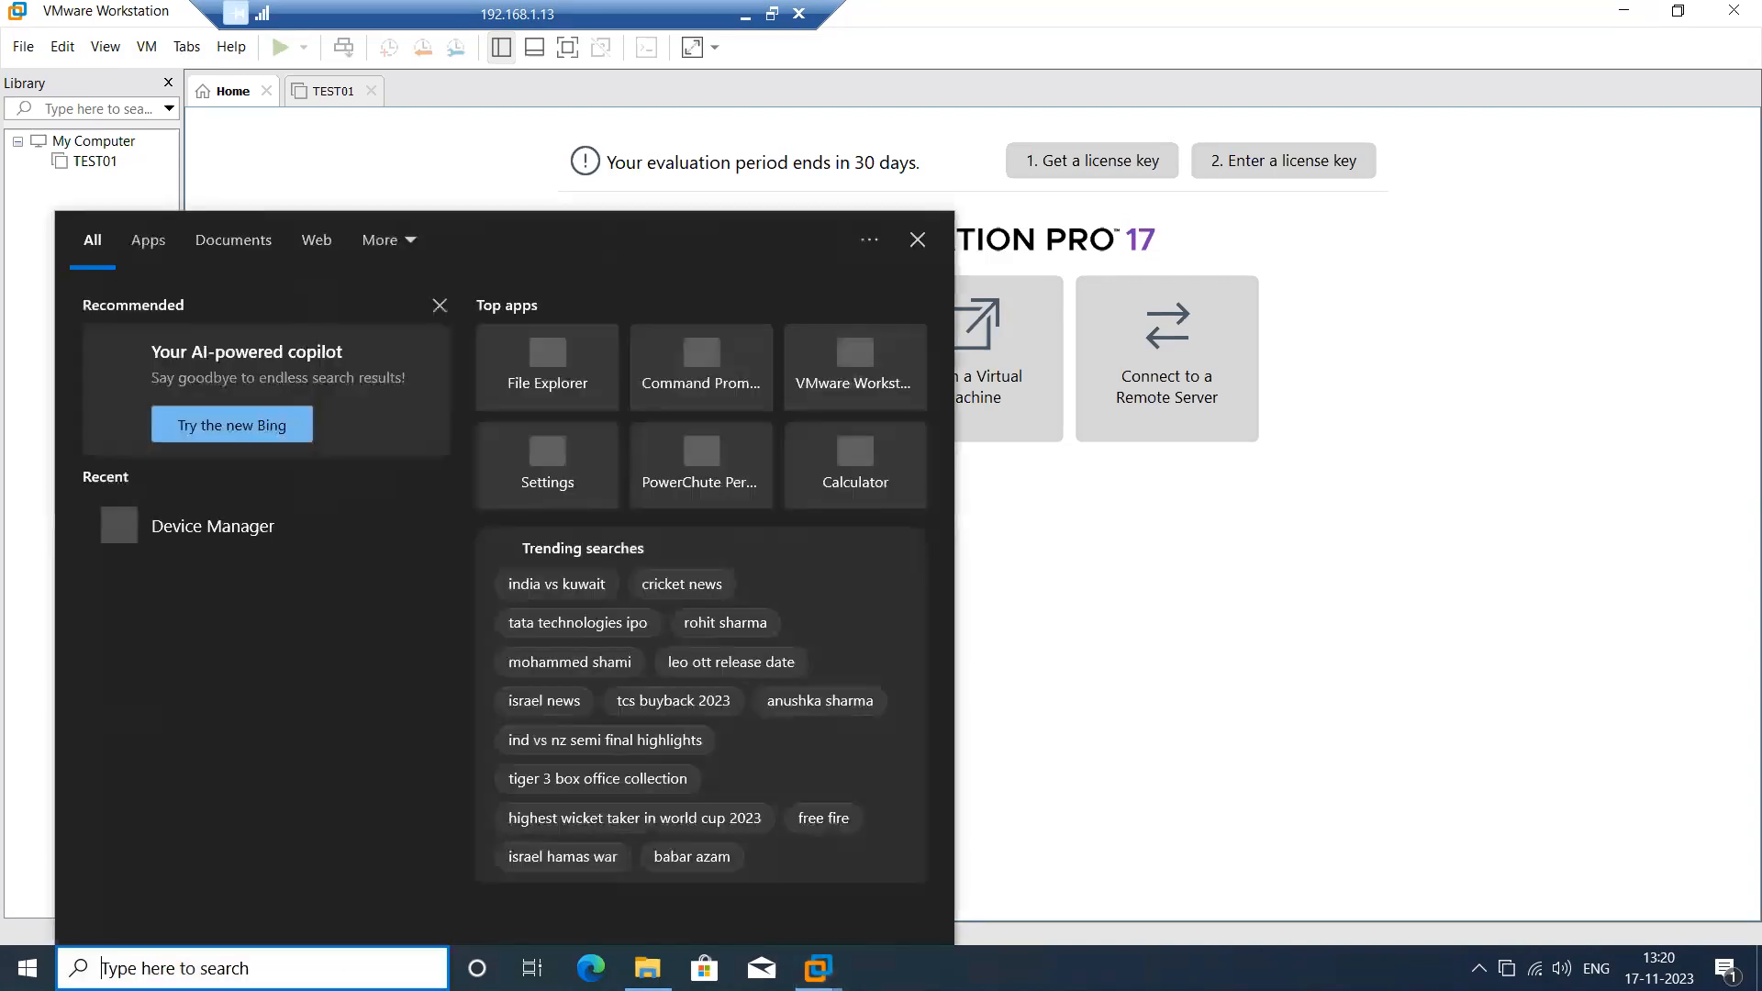
type("ncap")
key("BackSpace")
key("BackSpace")
key("BackSpace")
type("cpa.cpl")
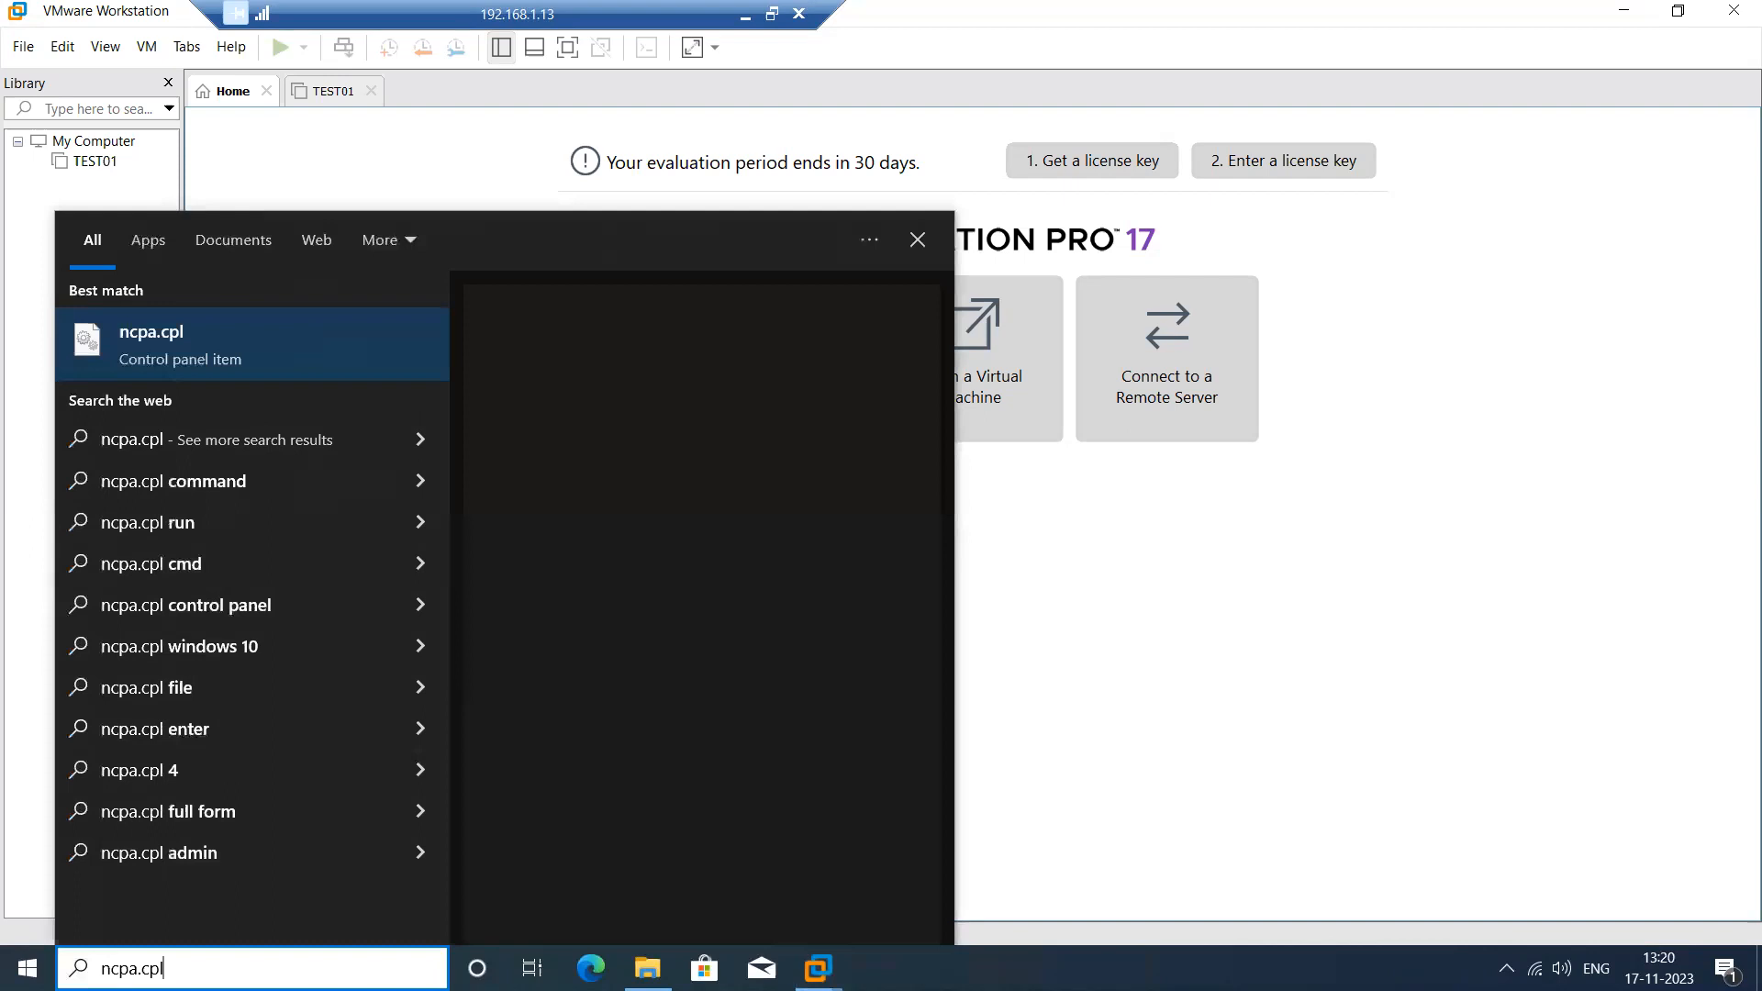
key("Return")
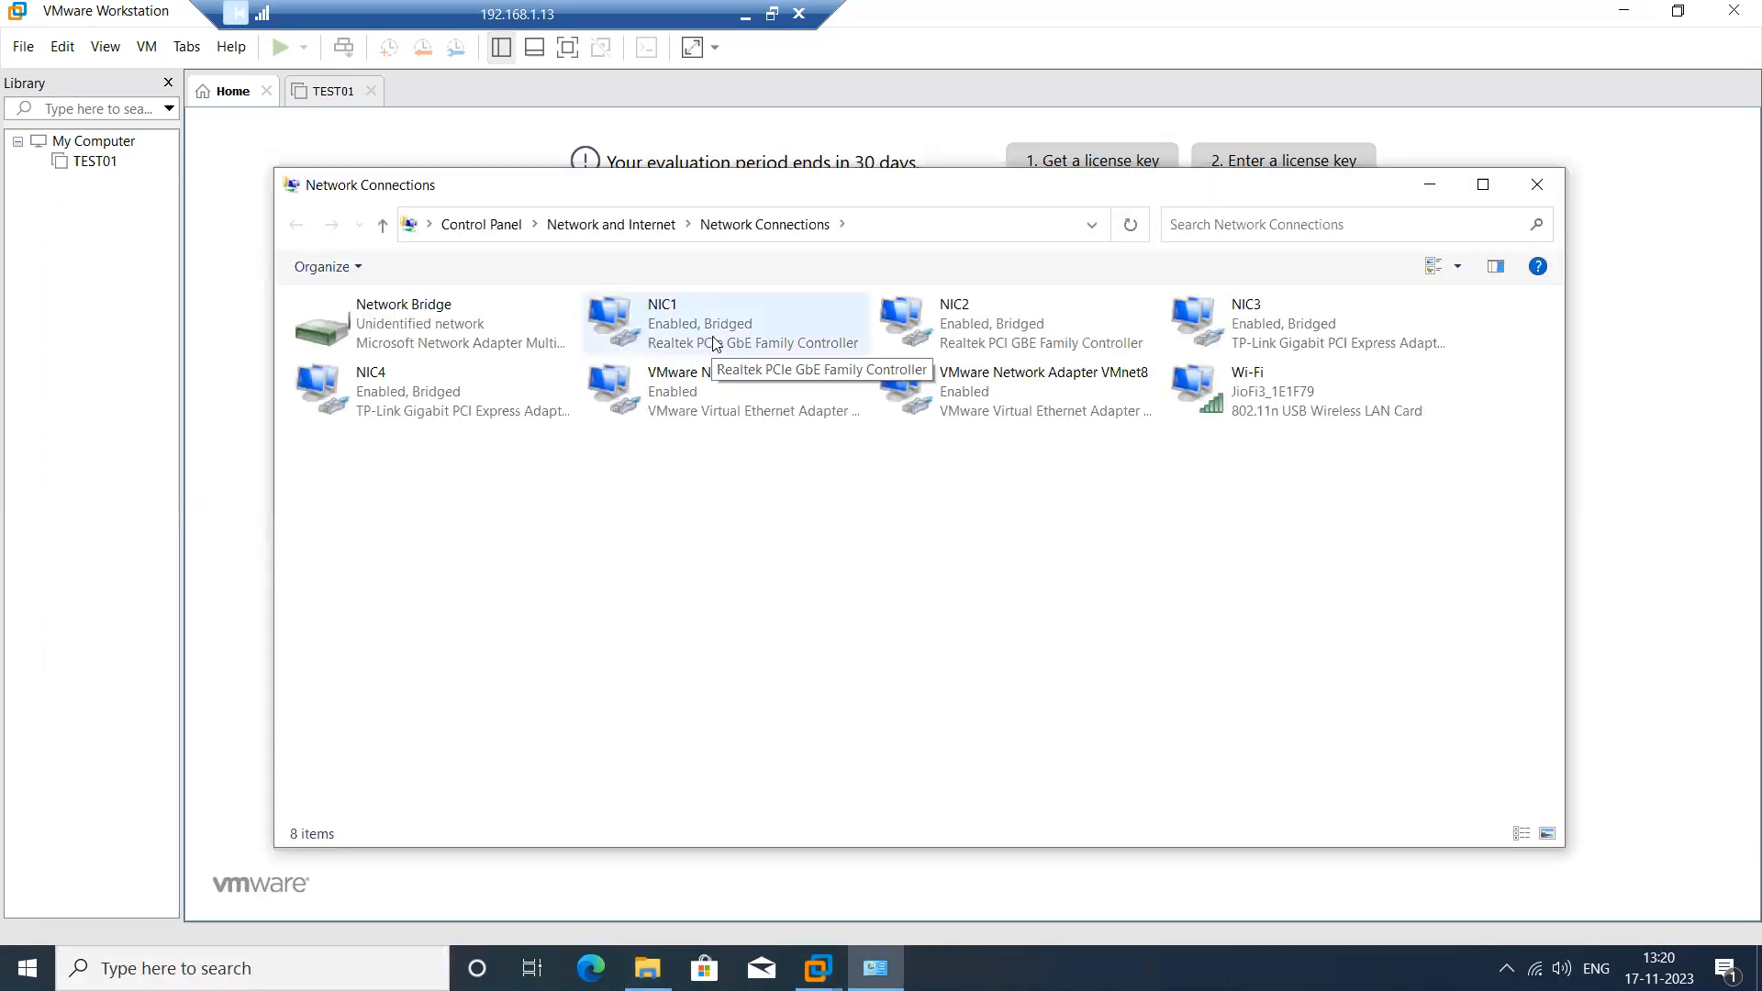
Examine the physical network adapters NIC1 to NIC4 and the Wi-Fi adapter in Network Connections.
left_click(1076, 328)
left_click(1303, 326)
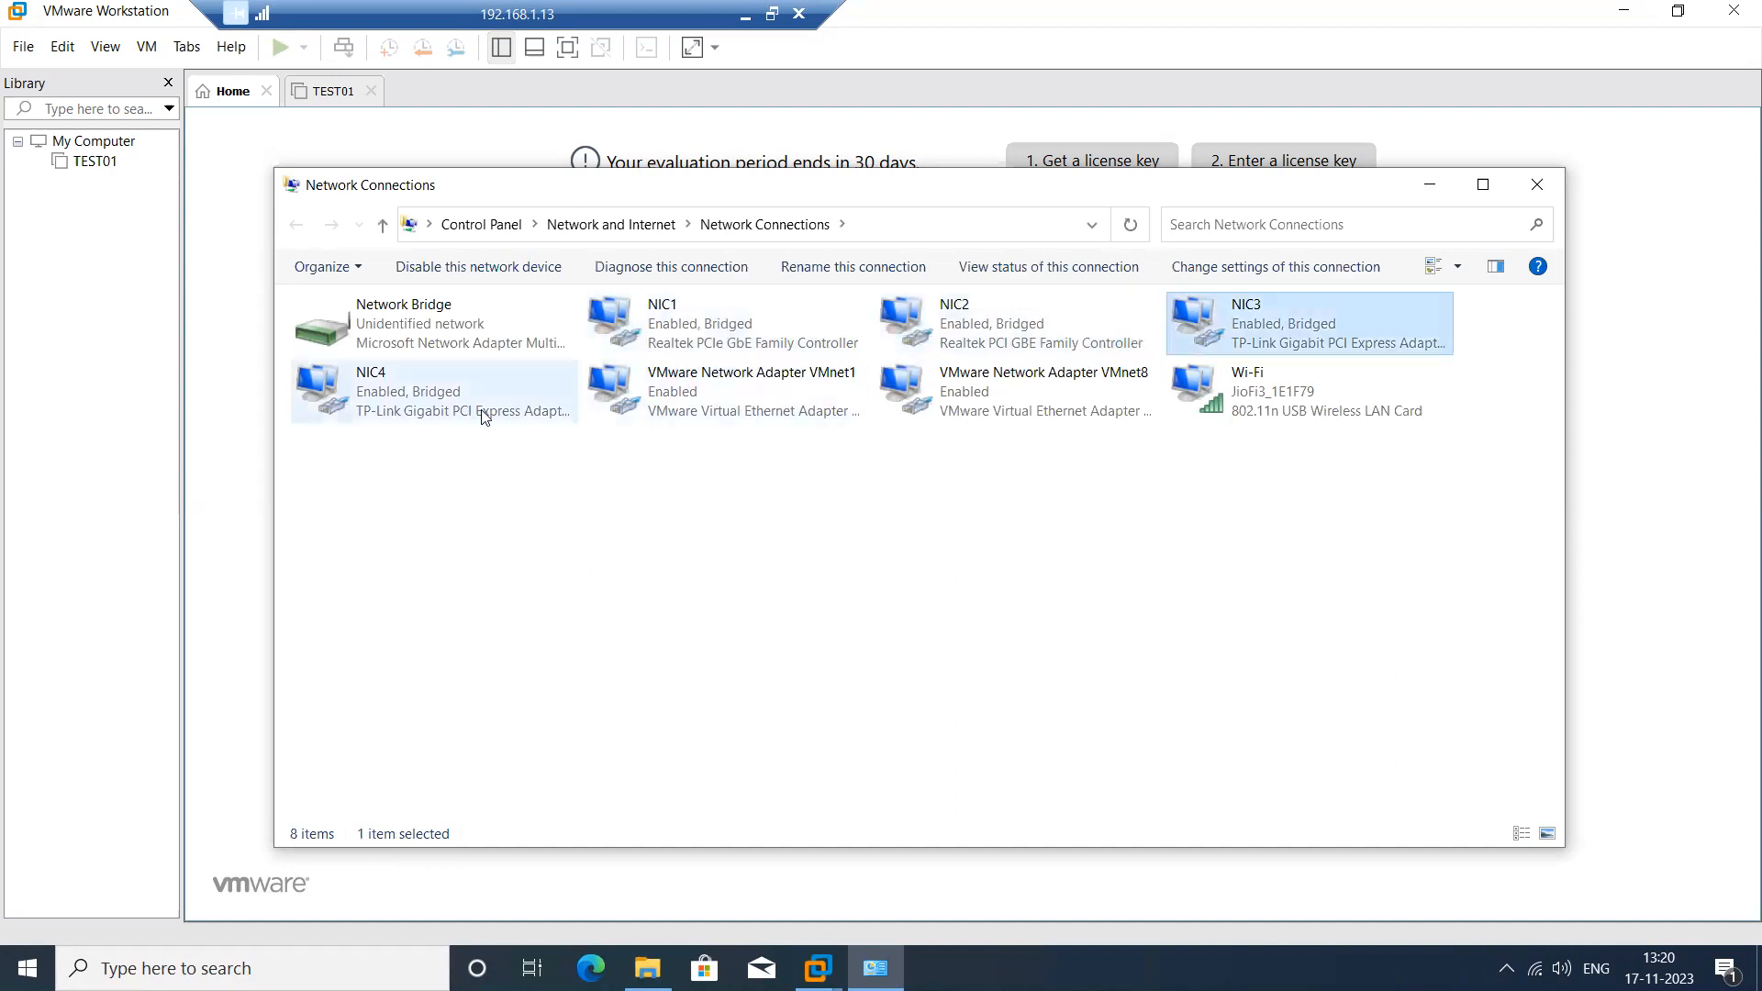
left_click(518, 408)
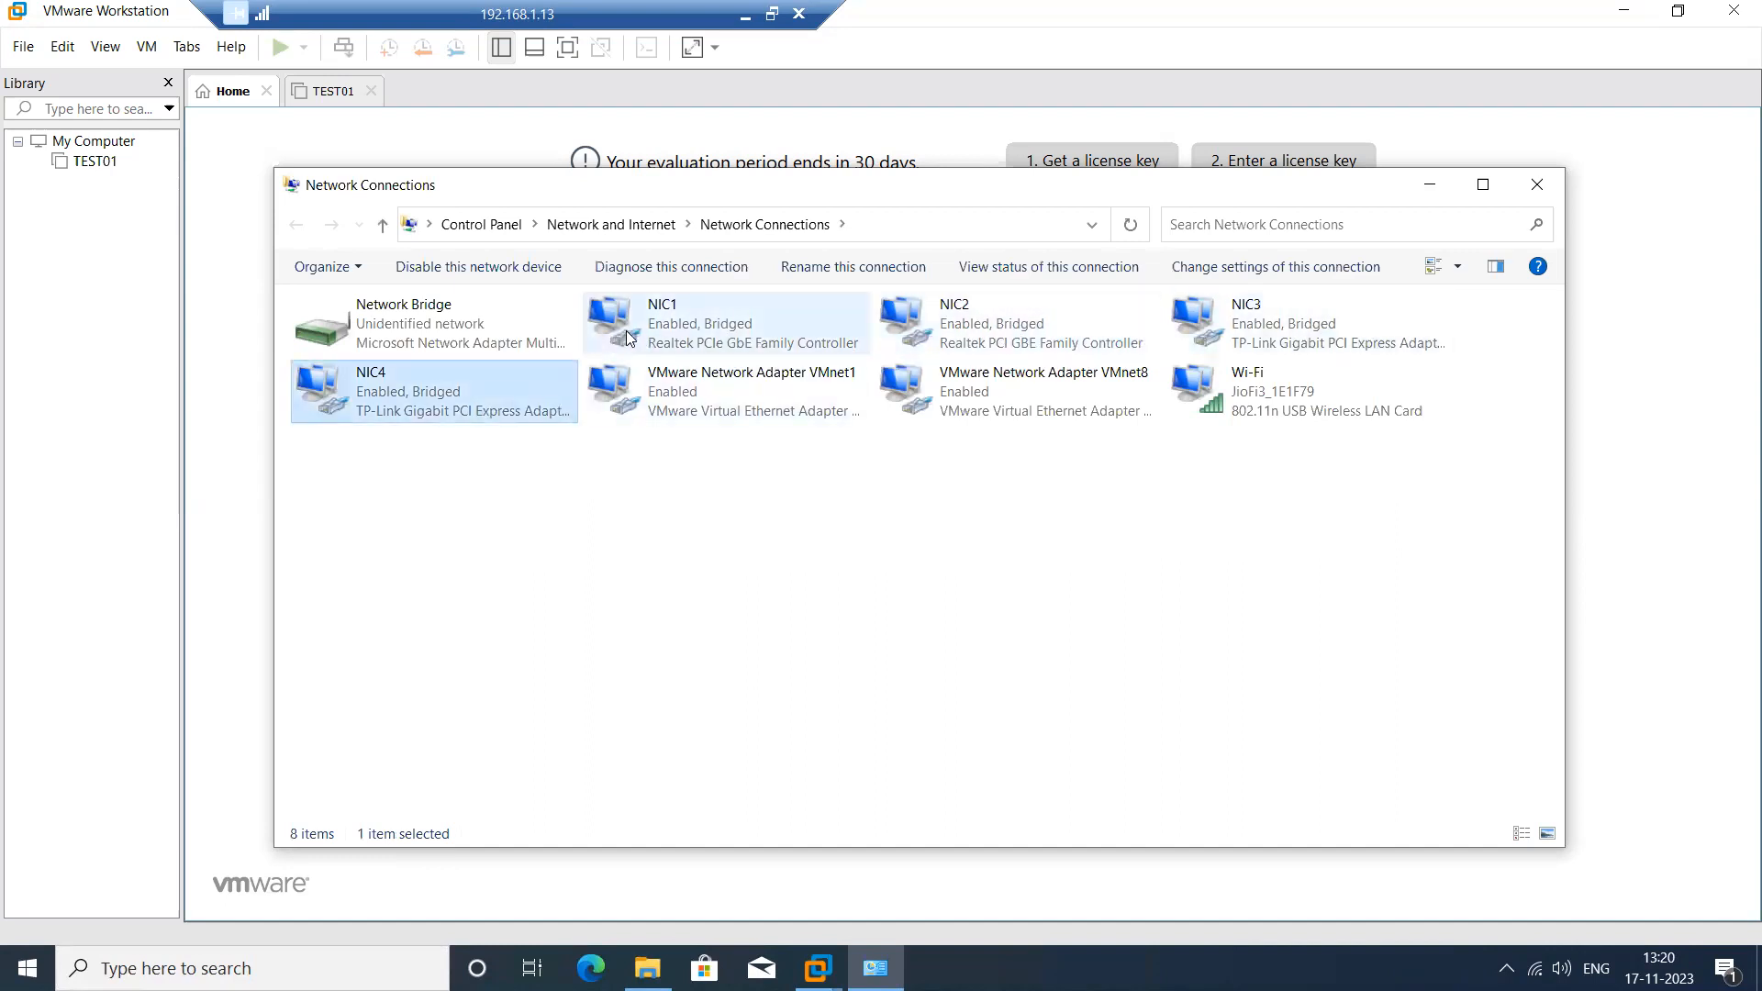
left_click(653, 338)
left_click(1137, 328)
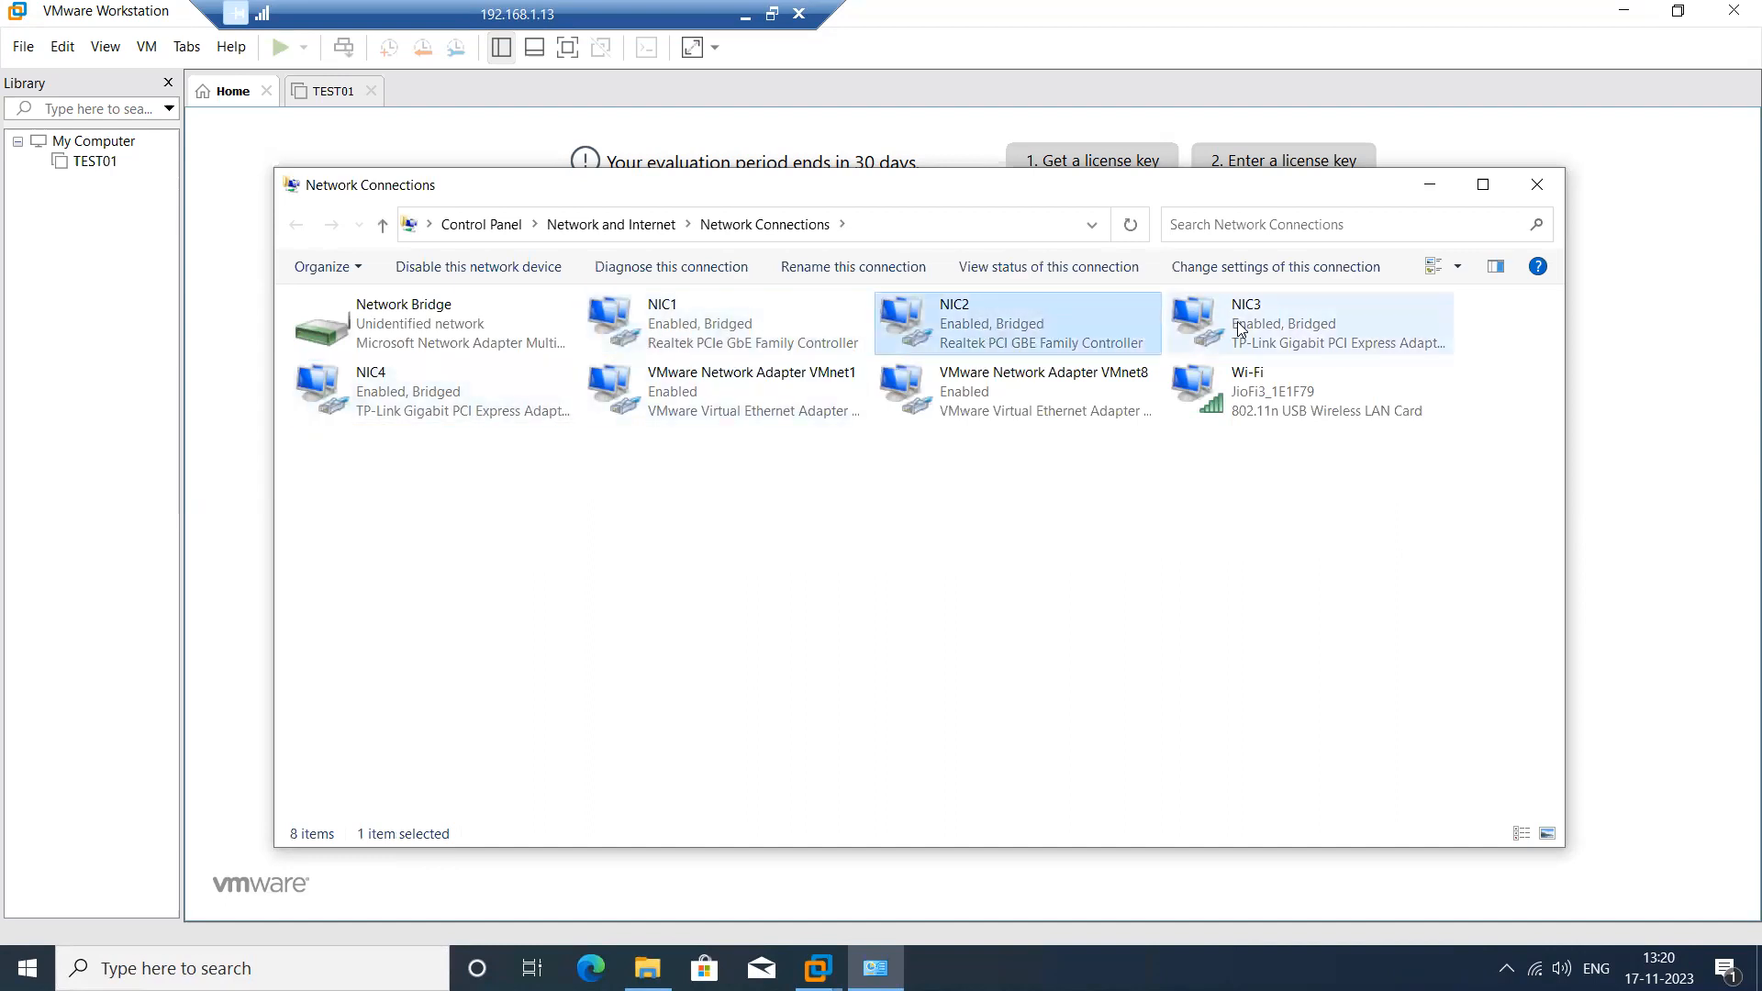
left_click(1303, 326)
left_click(493, 386)
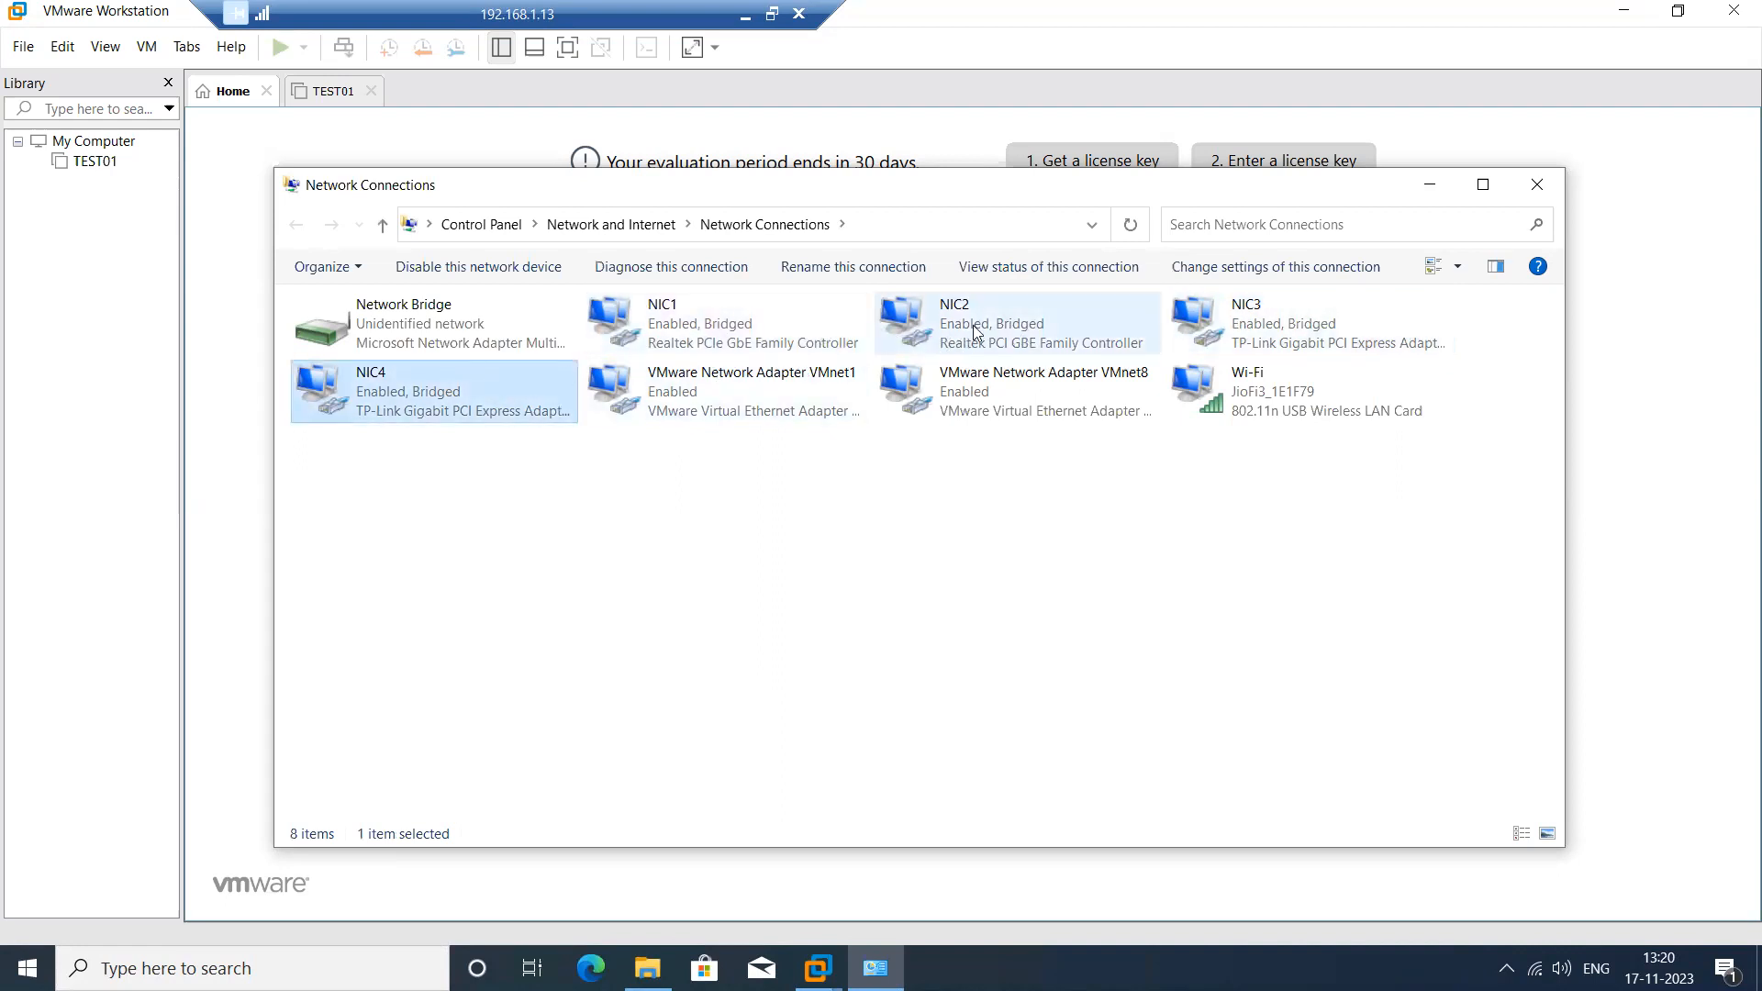
left_click(1281, 393)
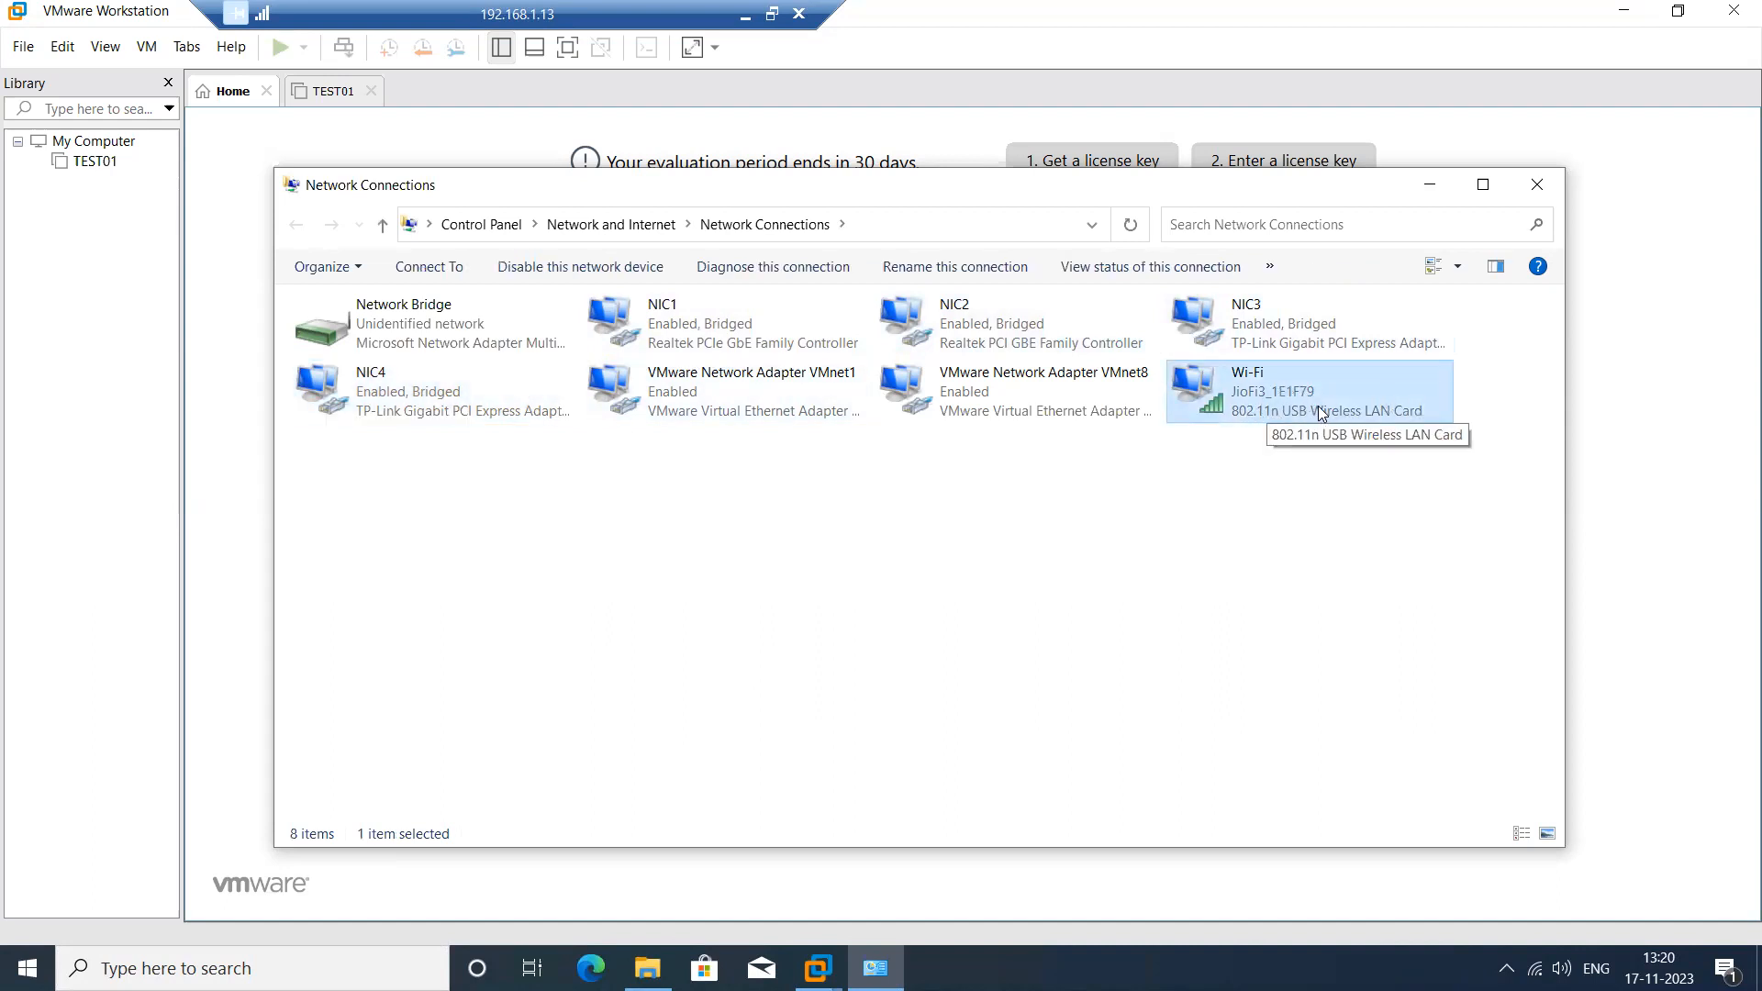
Examine the VMware Network Adapter VMnet1 and VMnet8 entries and the Network Bridge.
left_click(749, 415)
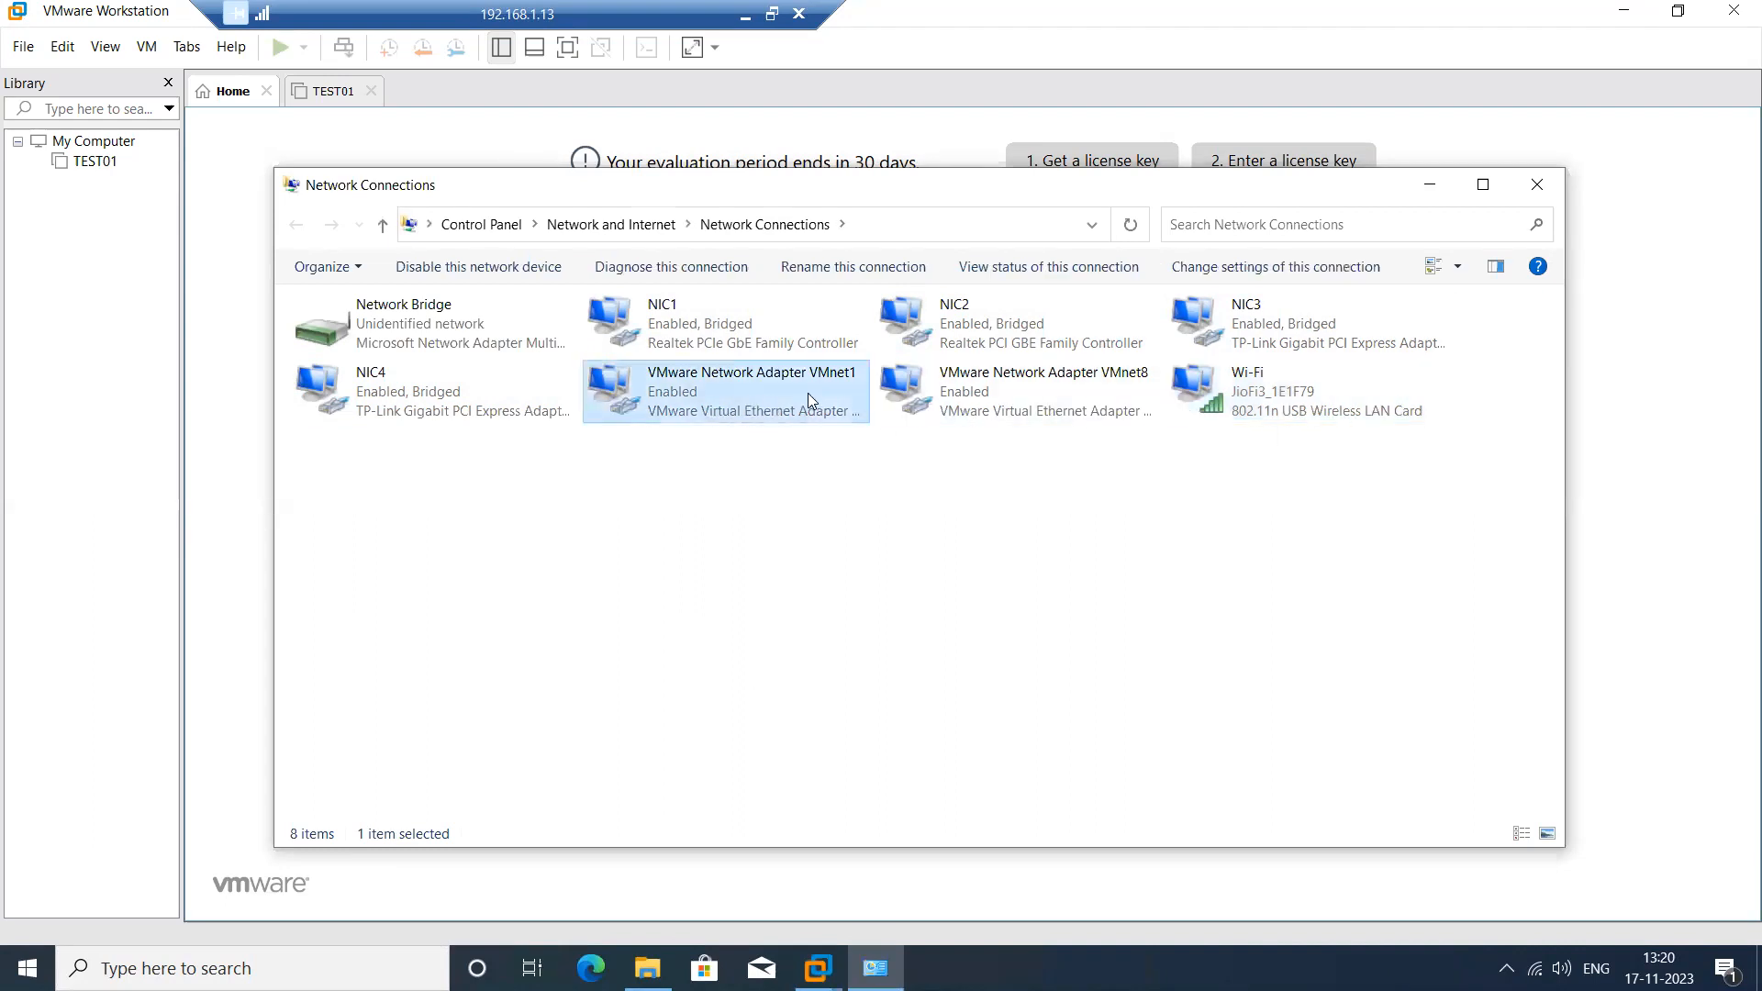
left_click(1078, 392)
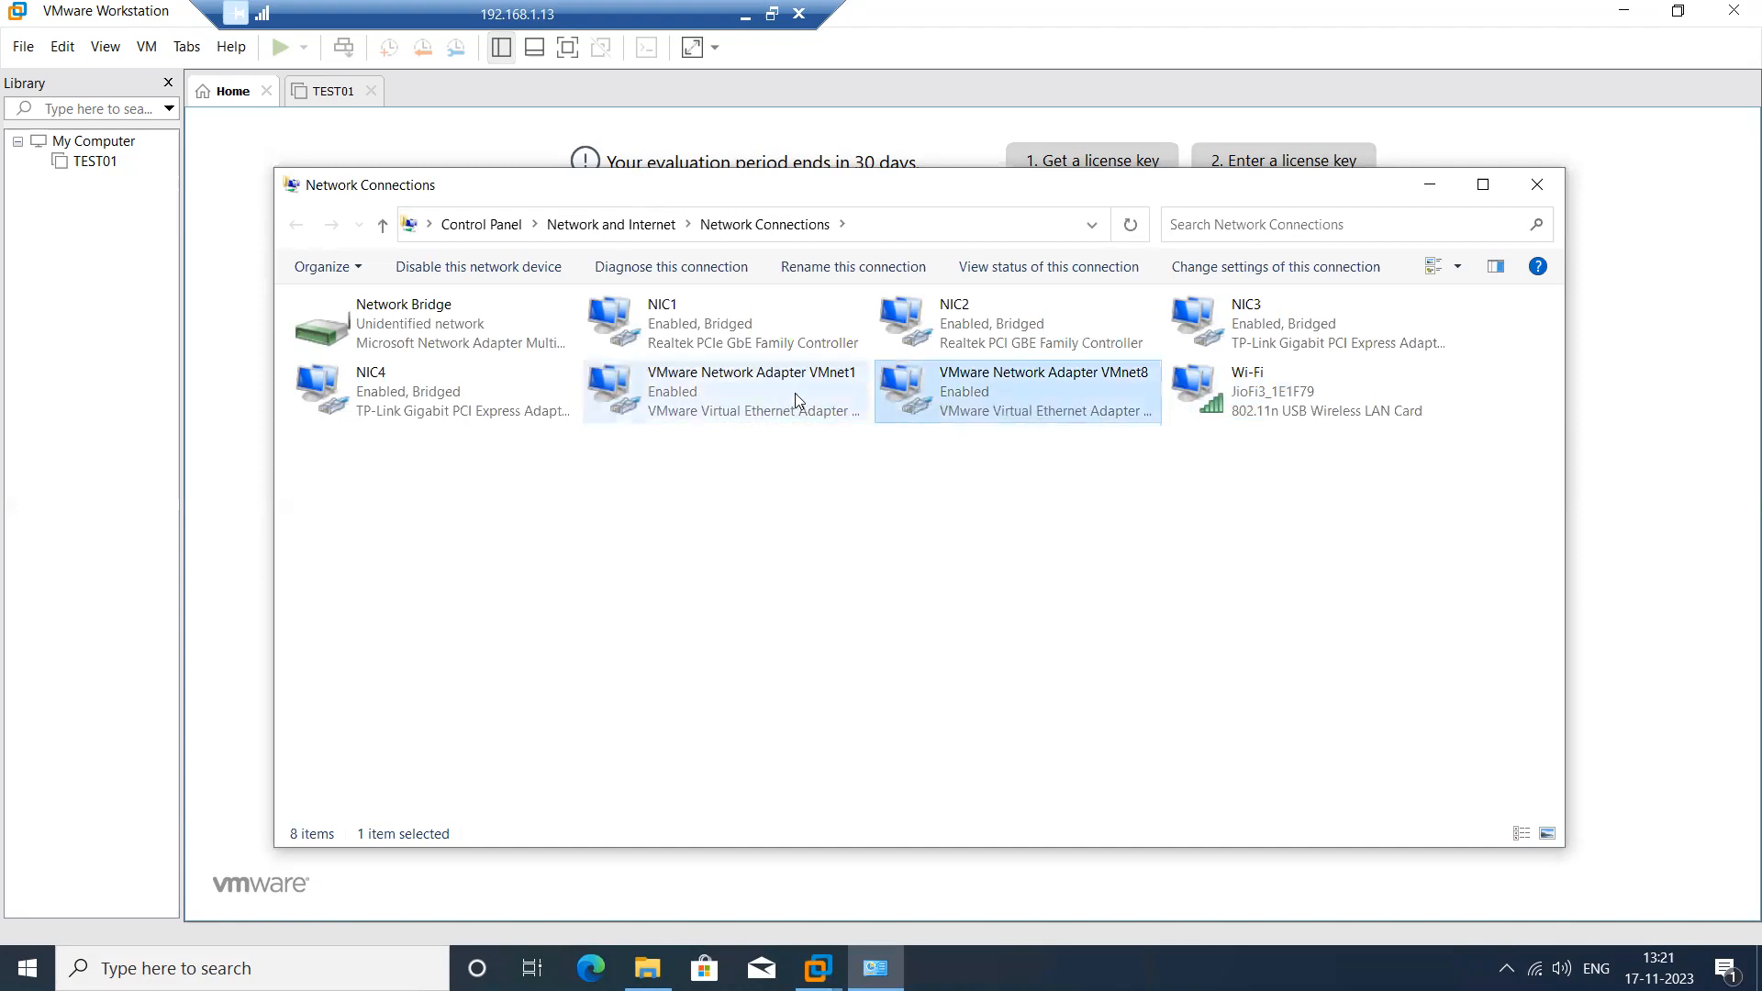
left_click(802, 397)
left_click(964, 394)
left_click(806, 403)
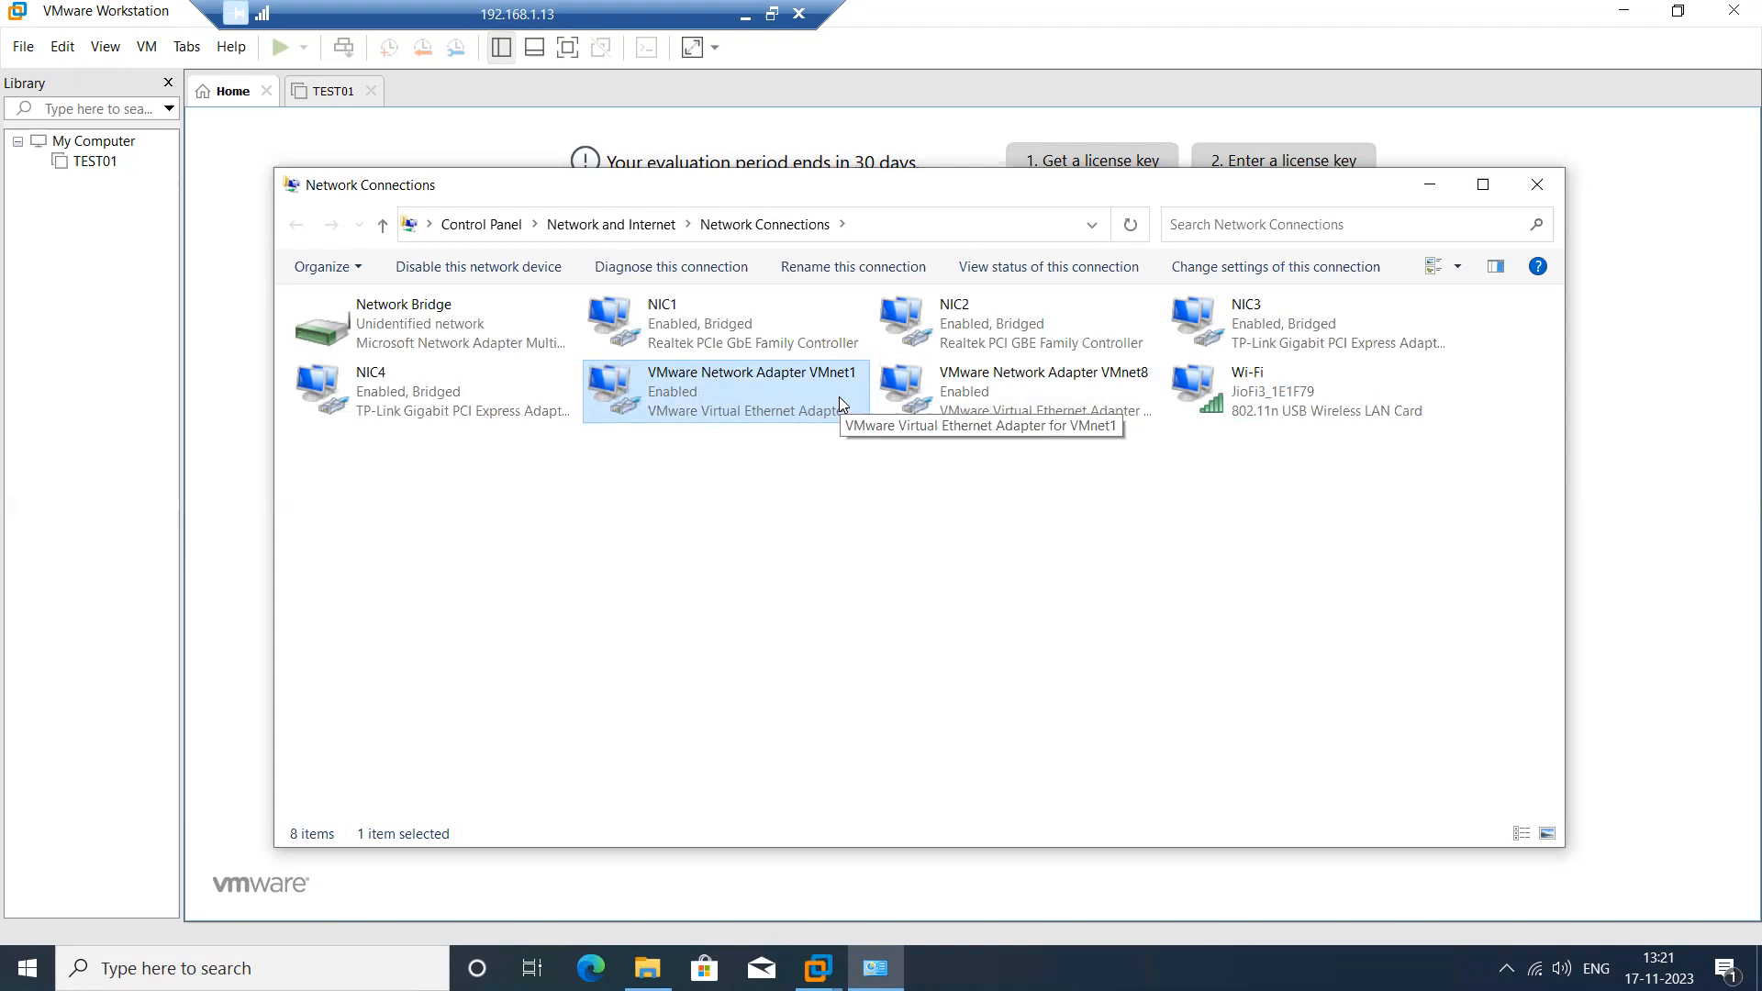
left_click(958, 398)
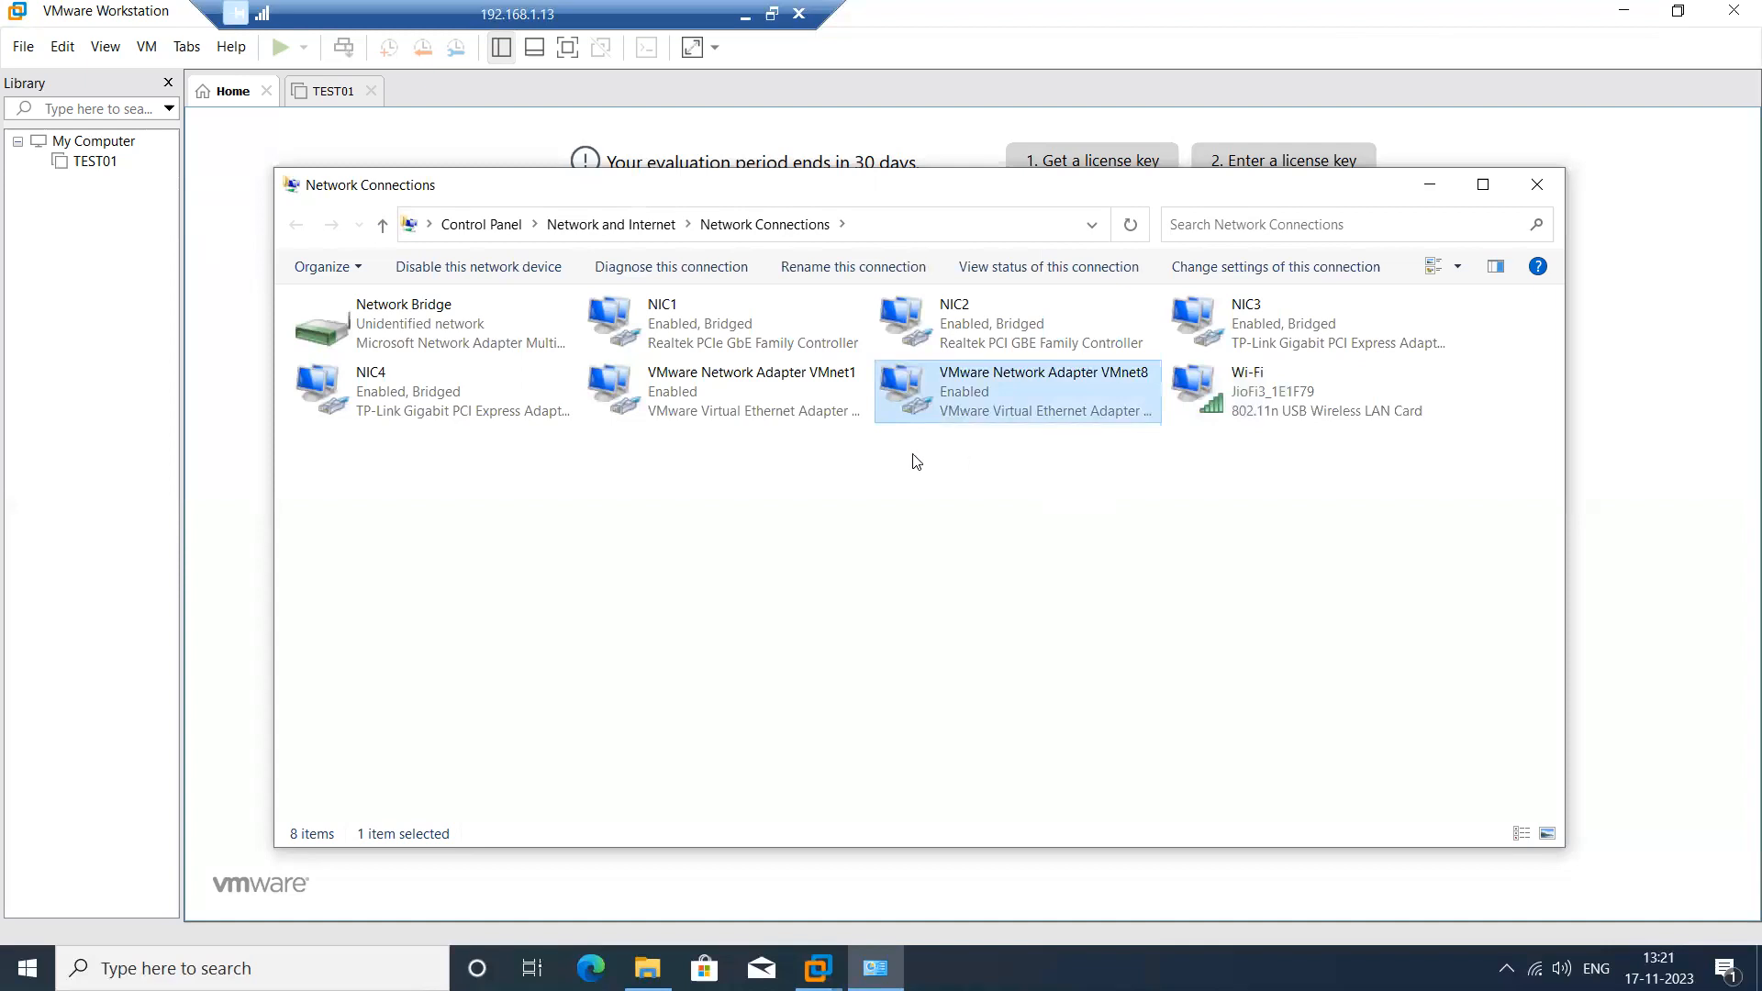
left_click(460, 344)
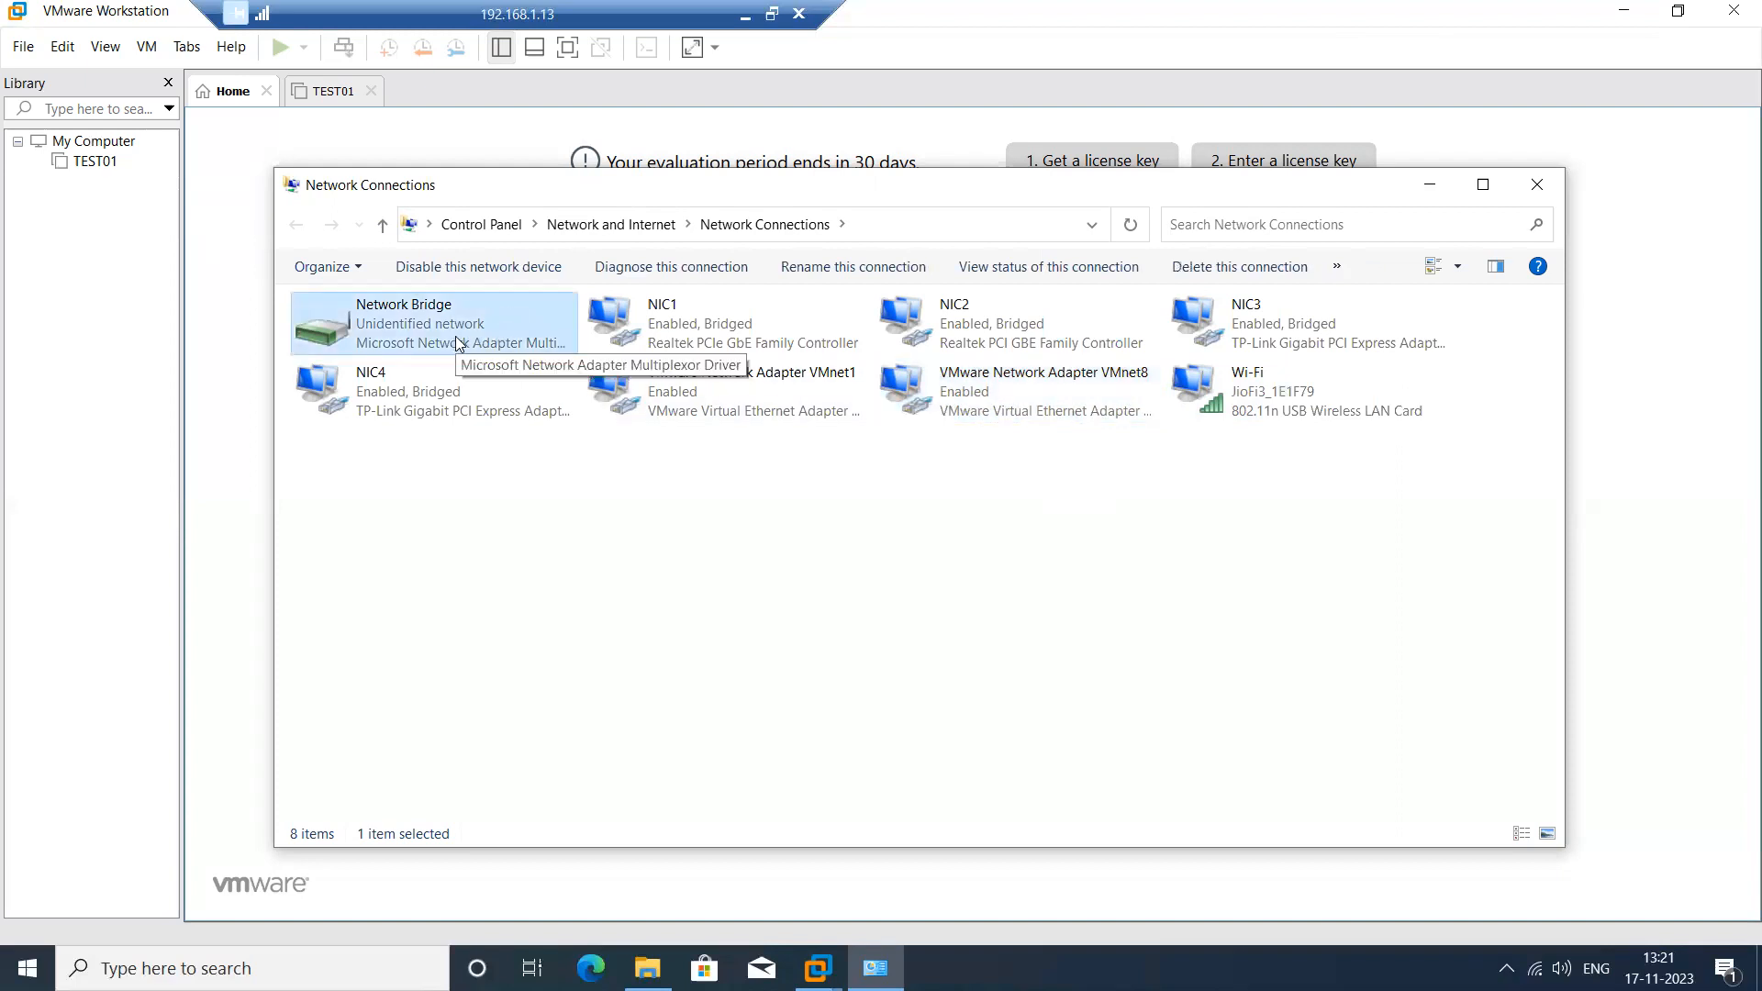
Examine the bridged NIC adapters in Network Connections and the actions available for the Network Bridge.
left_click(704, 331)
left_click(1234, 333)
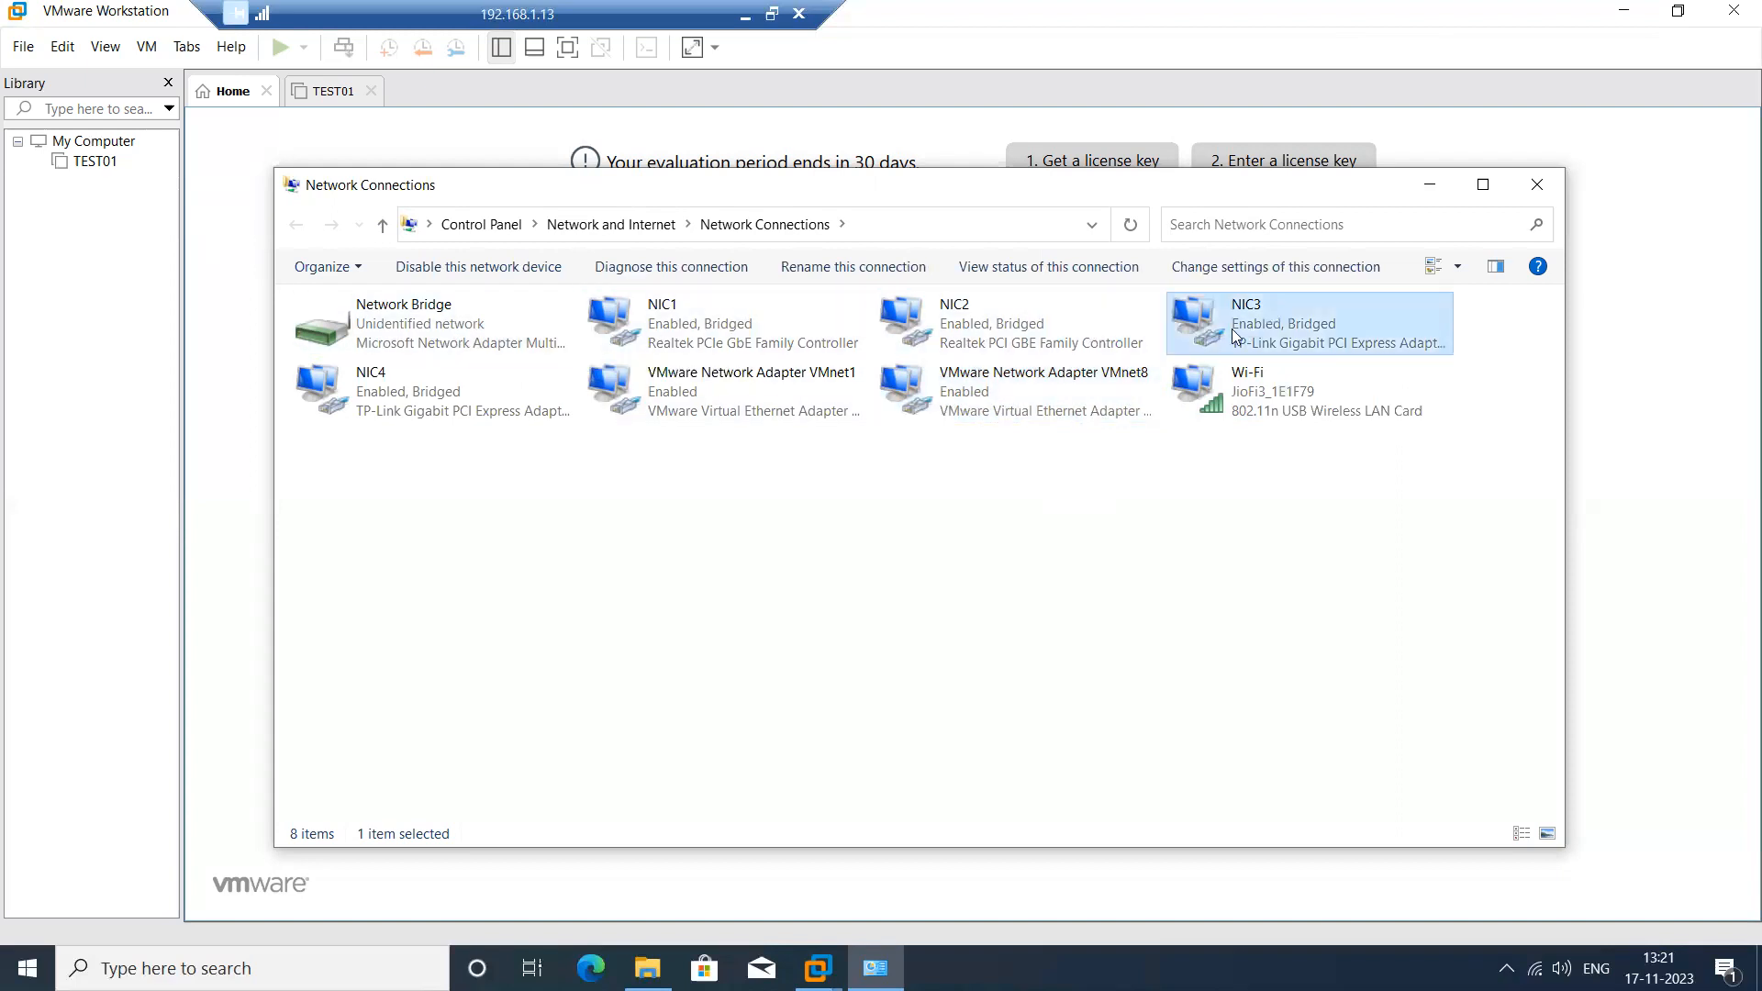
left_click(468, 411)
left_click(455, 325)
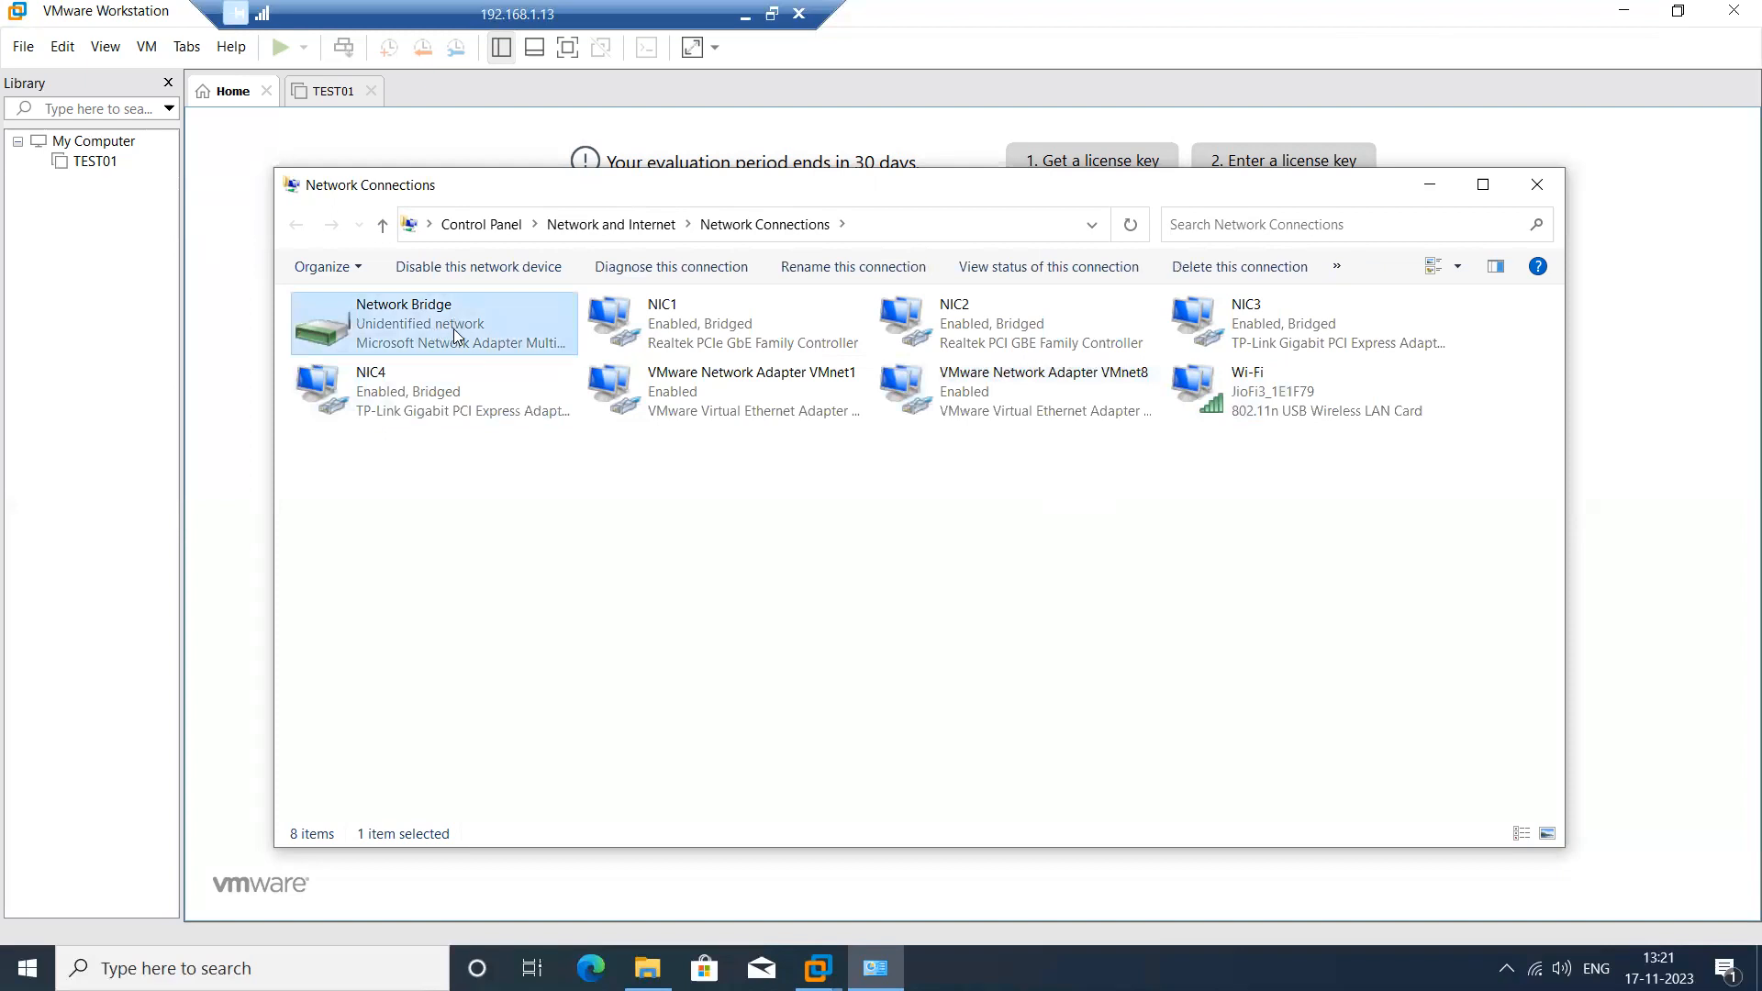
right_click(459, 327)
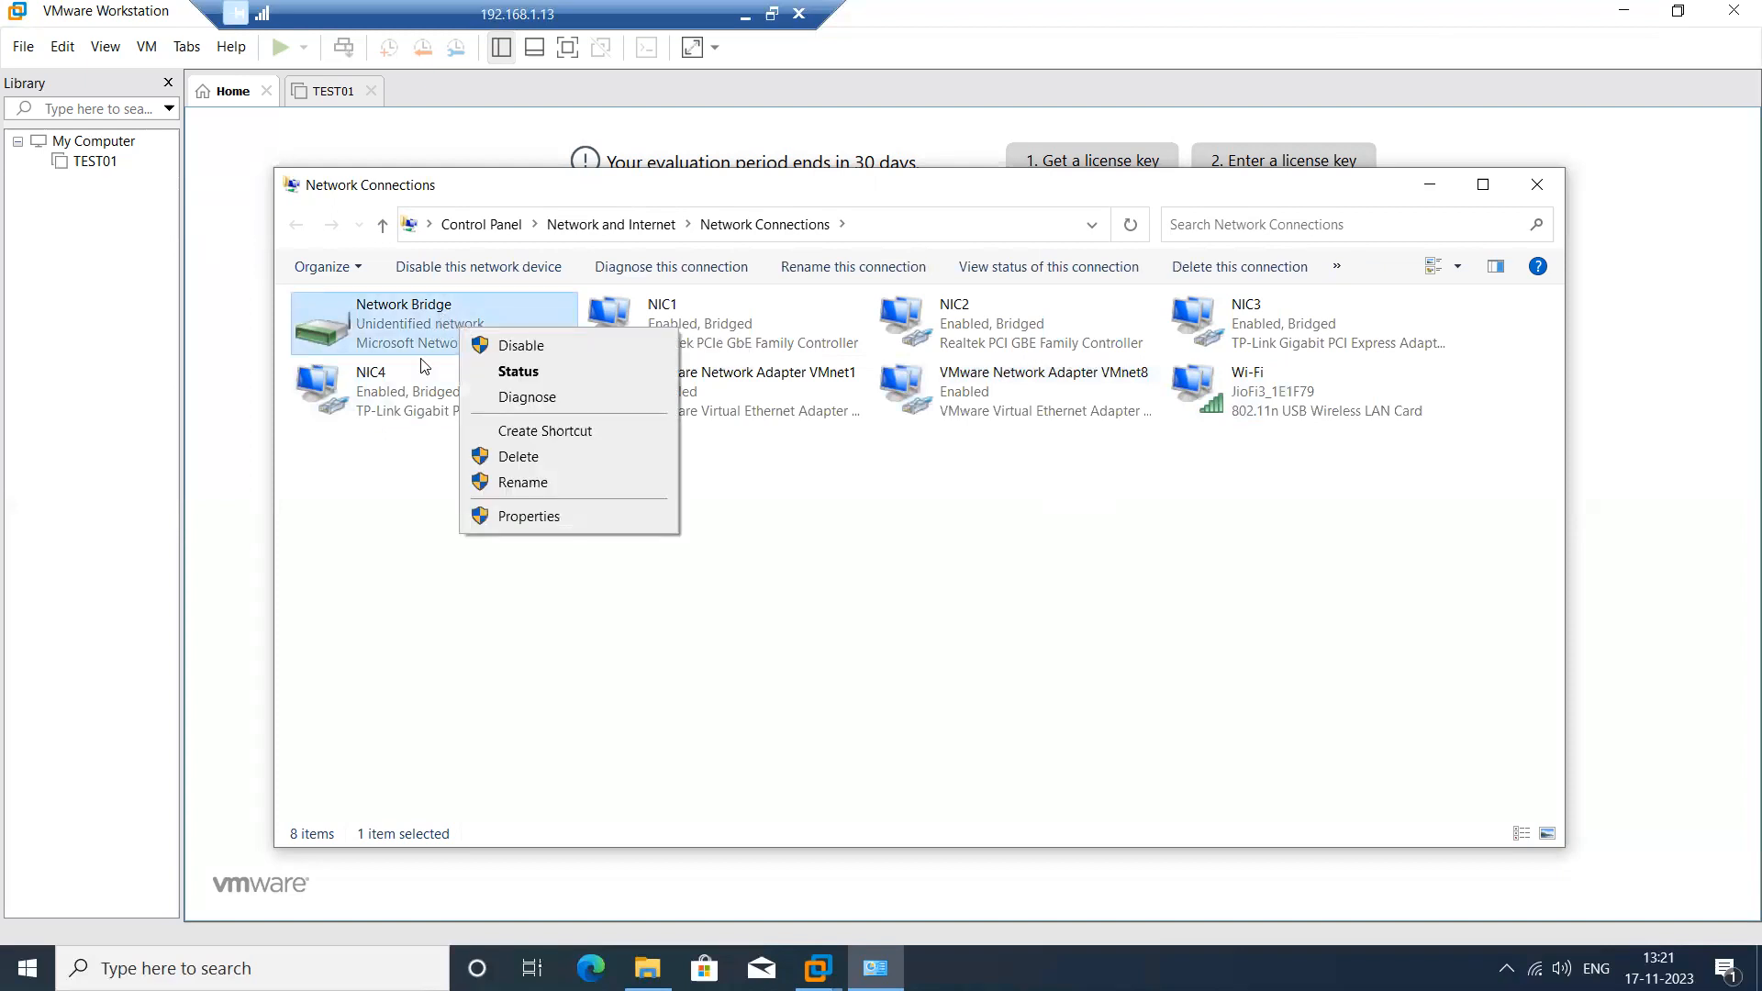
left_click(384, 499)
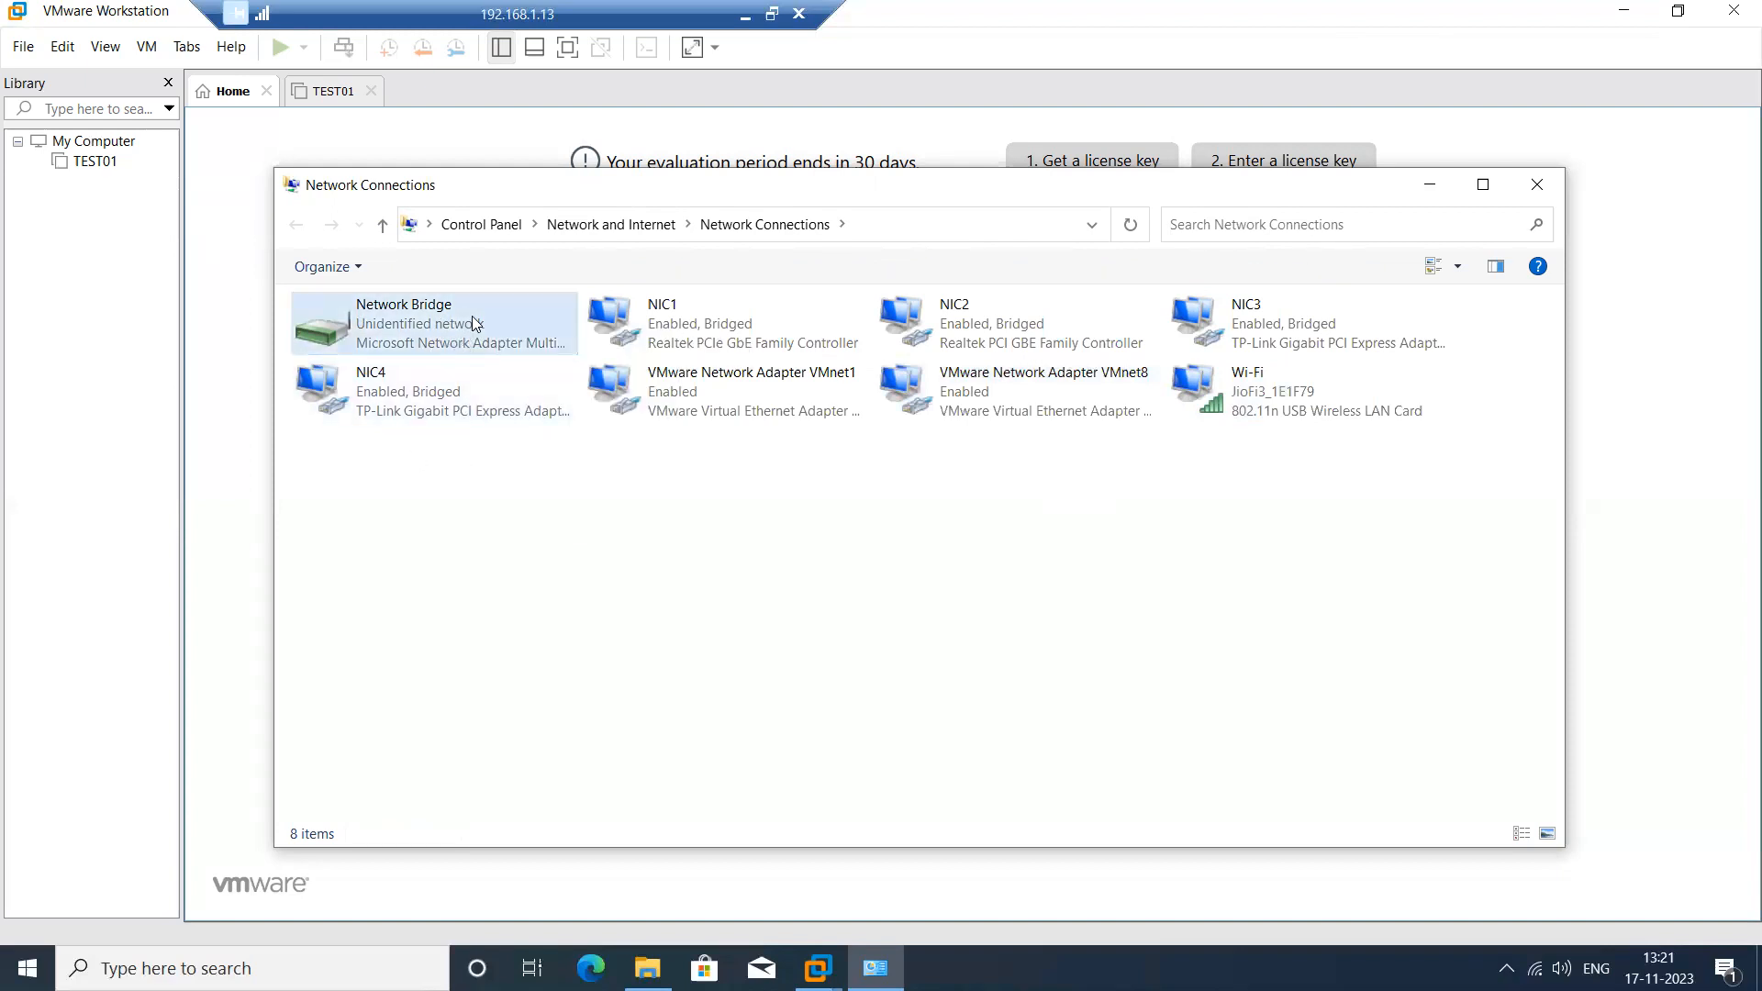
View the status of the Network Bridge and close the Network Connections window.
right_click(441, 326)
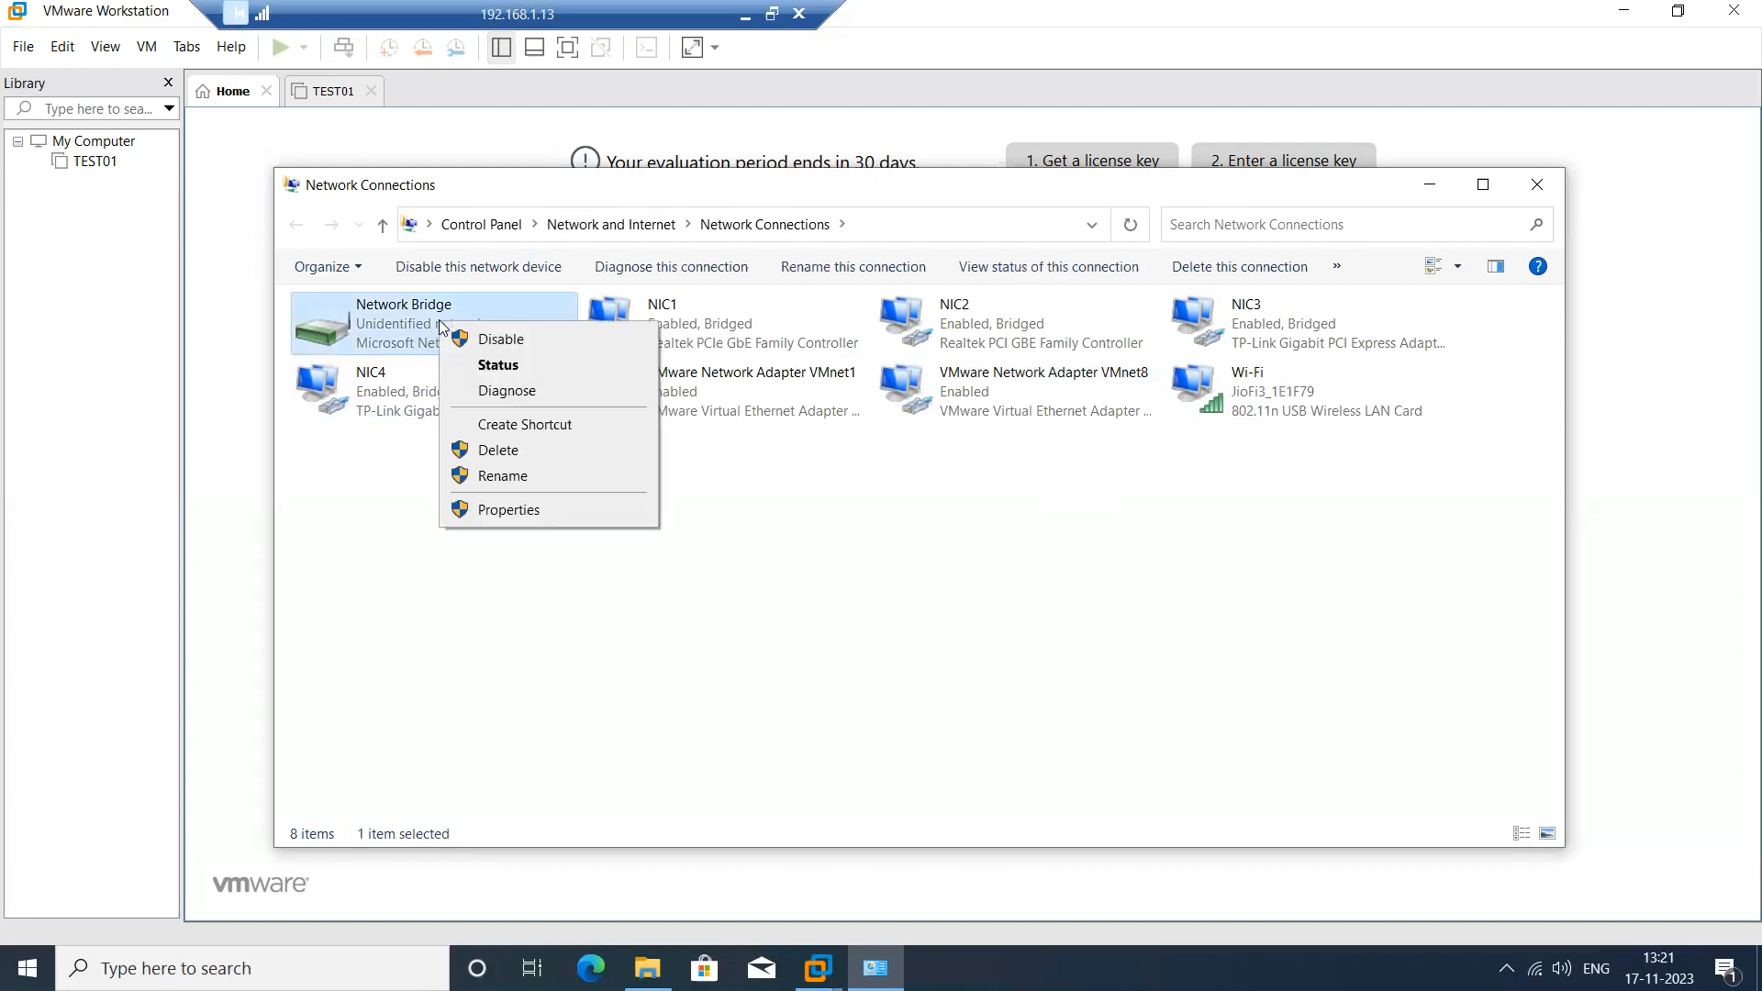
left_click(530, 366)
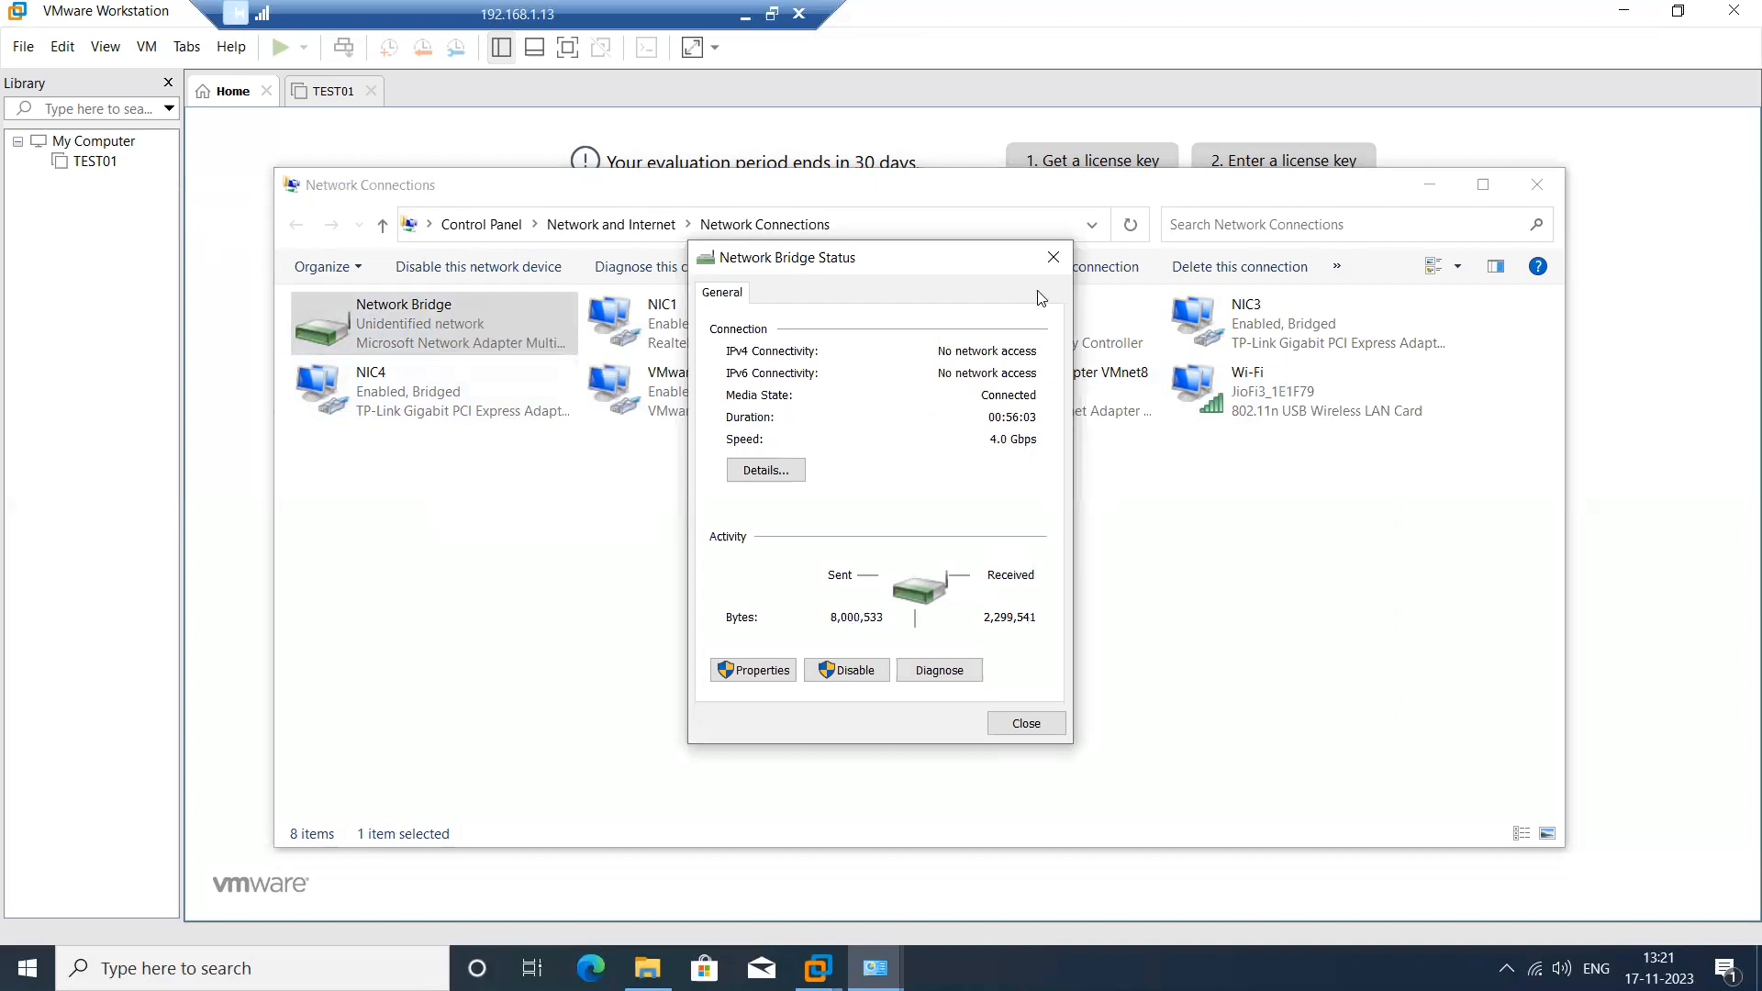
left_click(1052, 257)
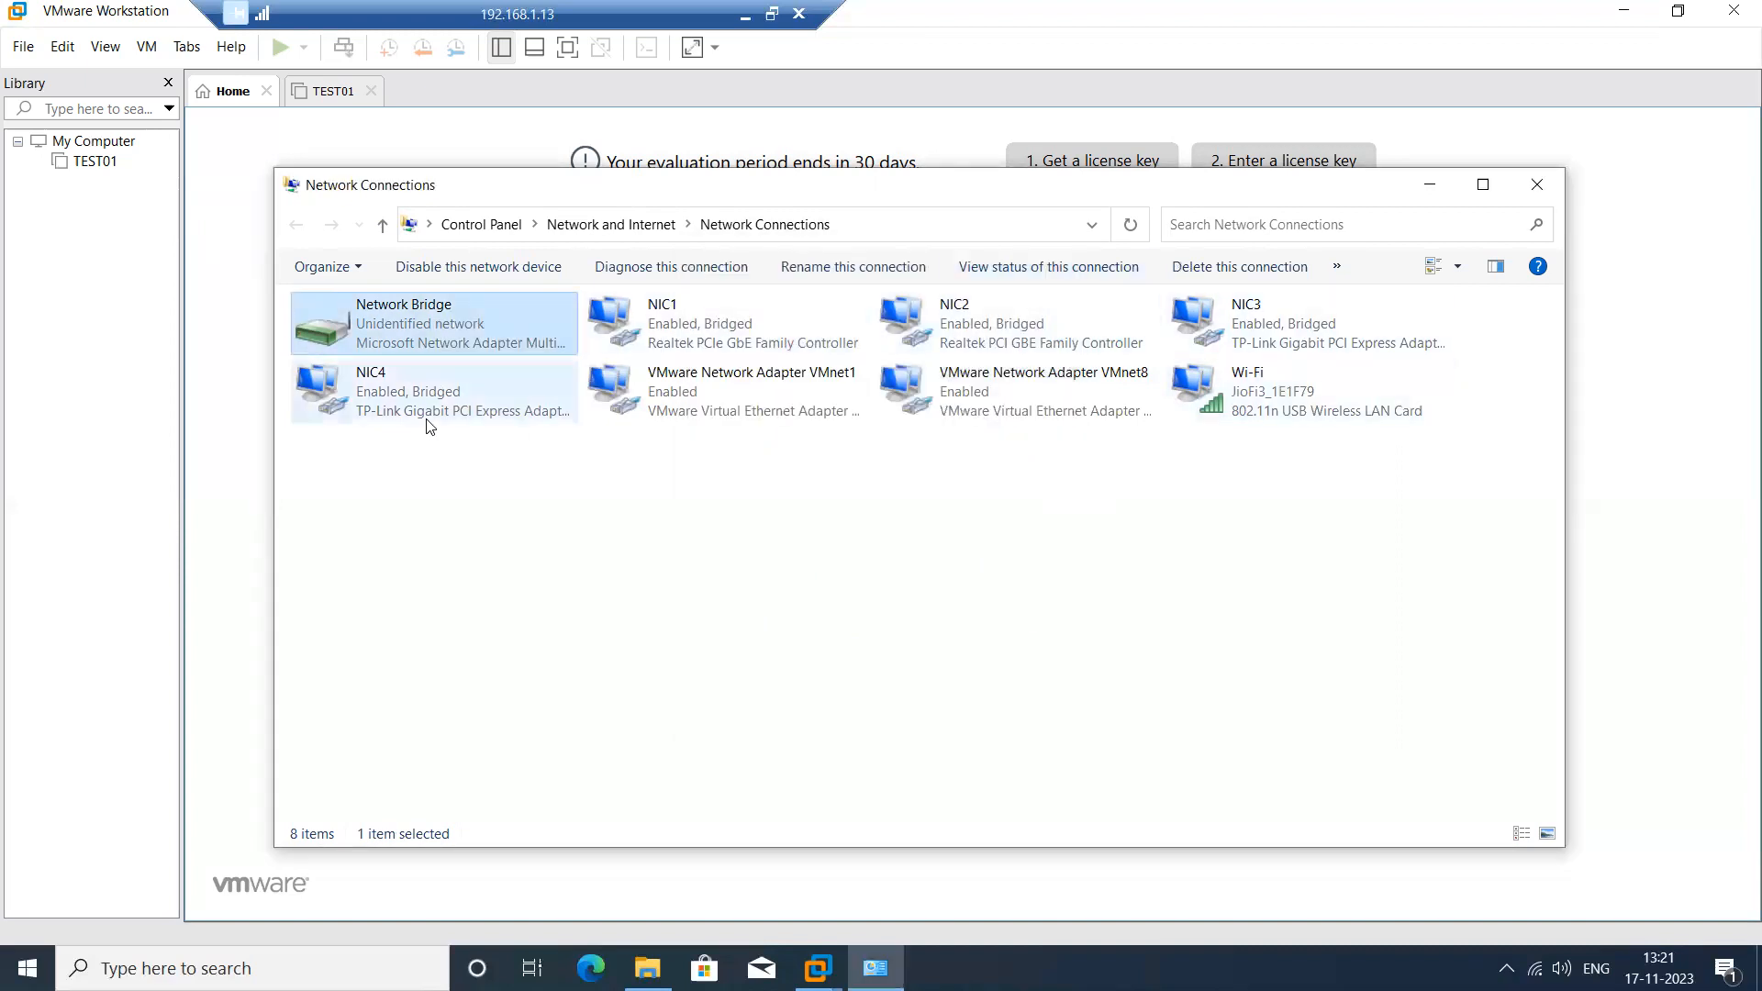
right_click(471, 349)
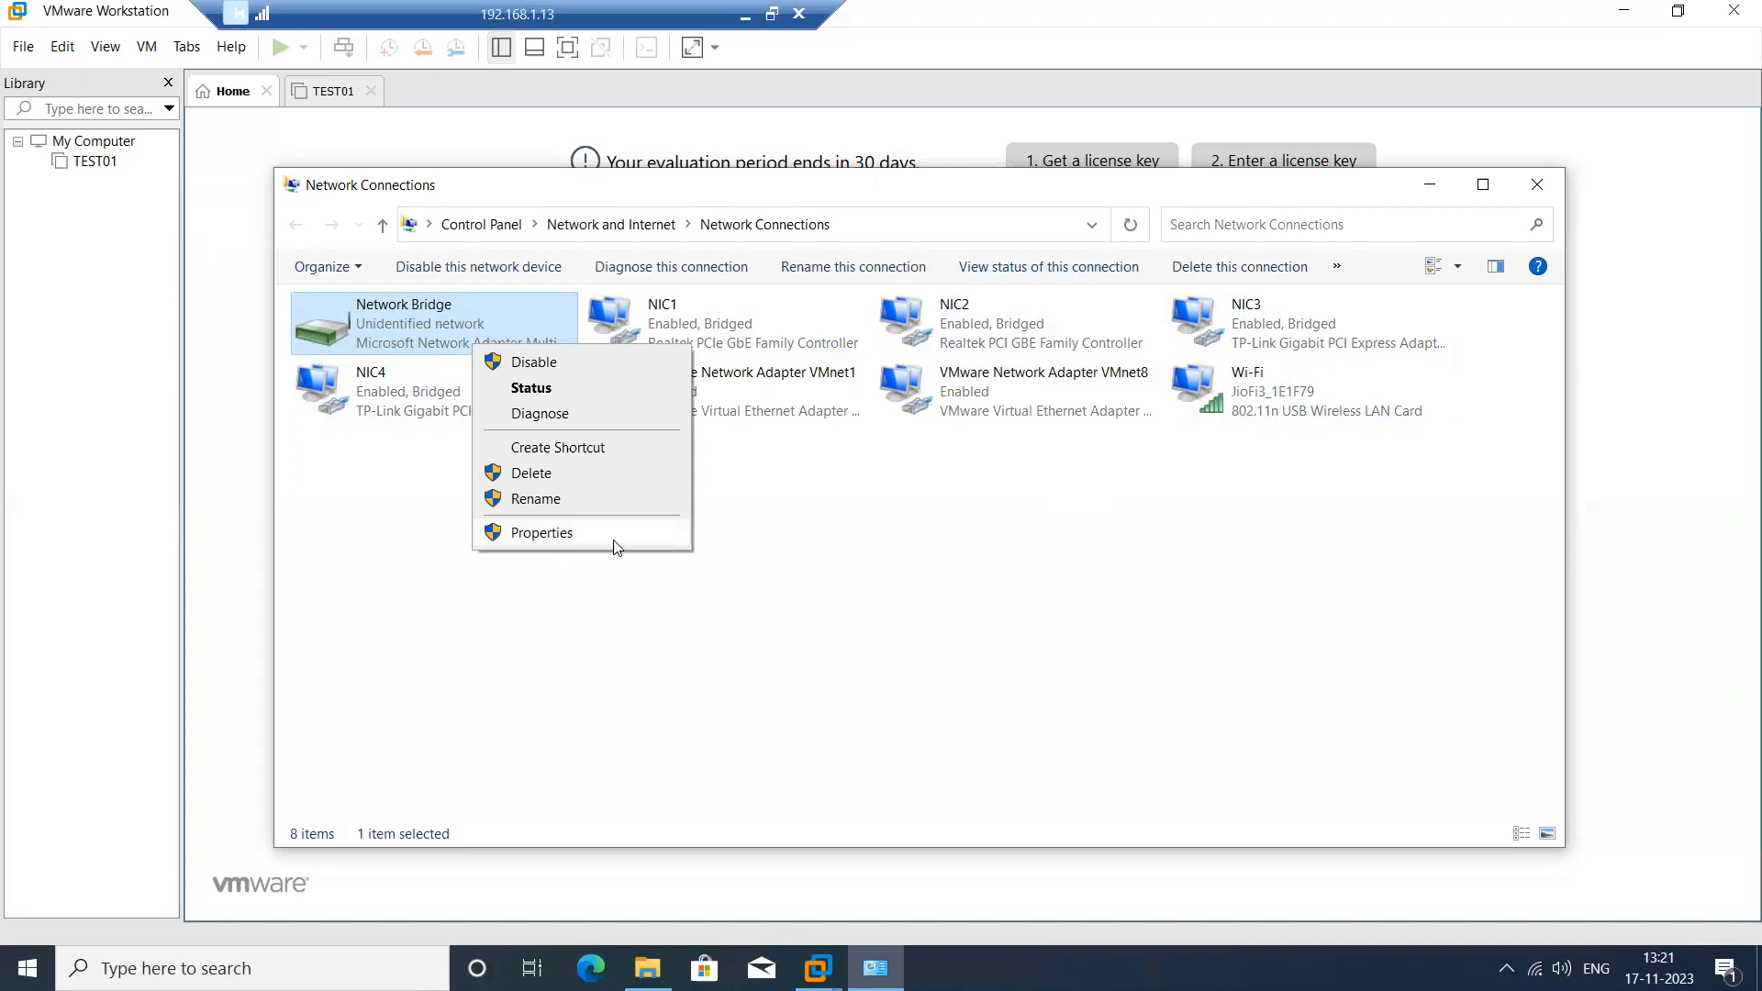
left_click(1250, 578)
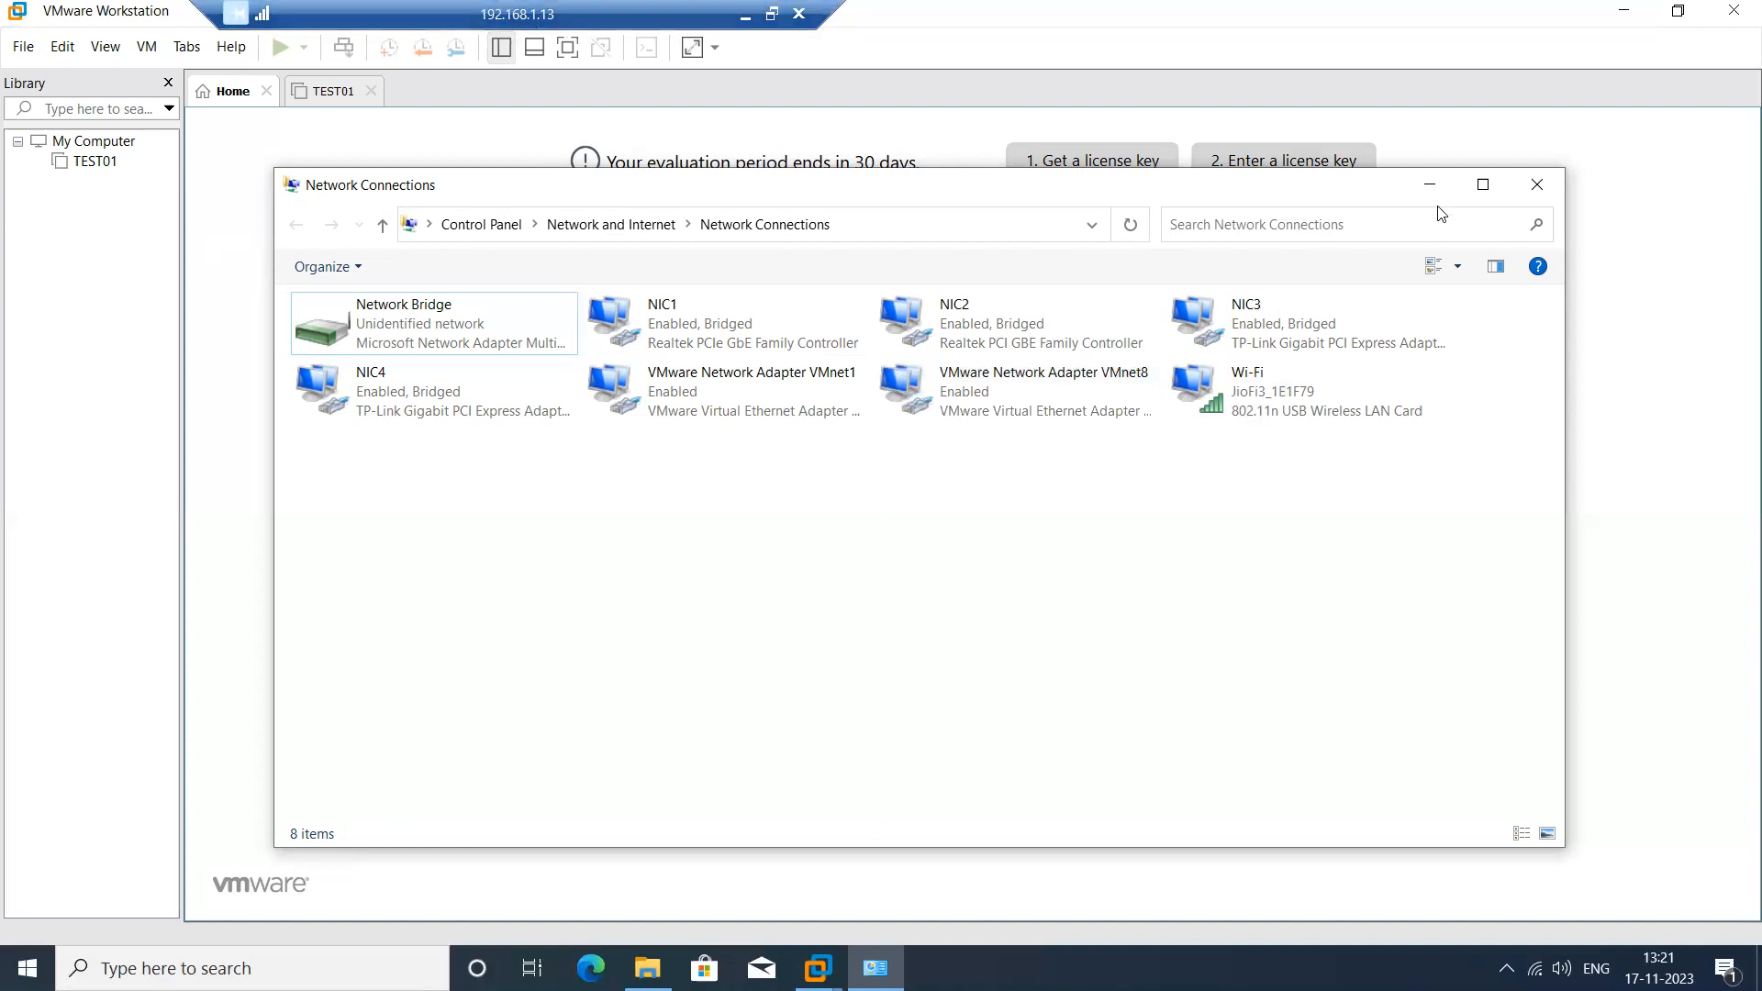
left_click(1535, 184)
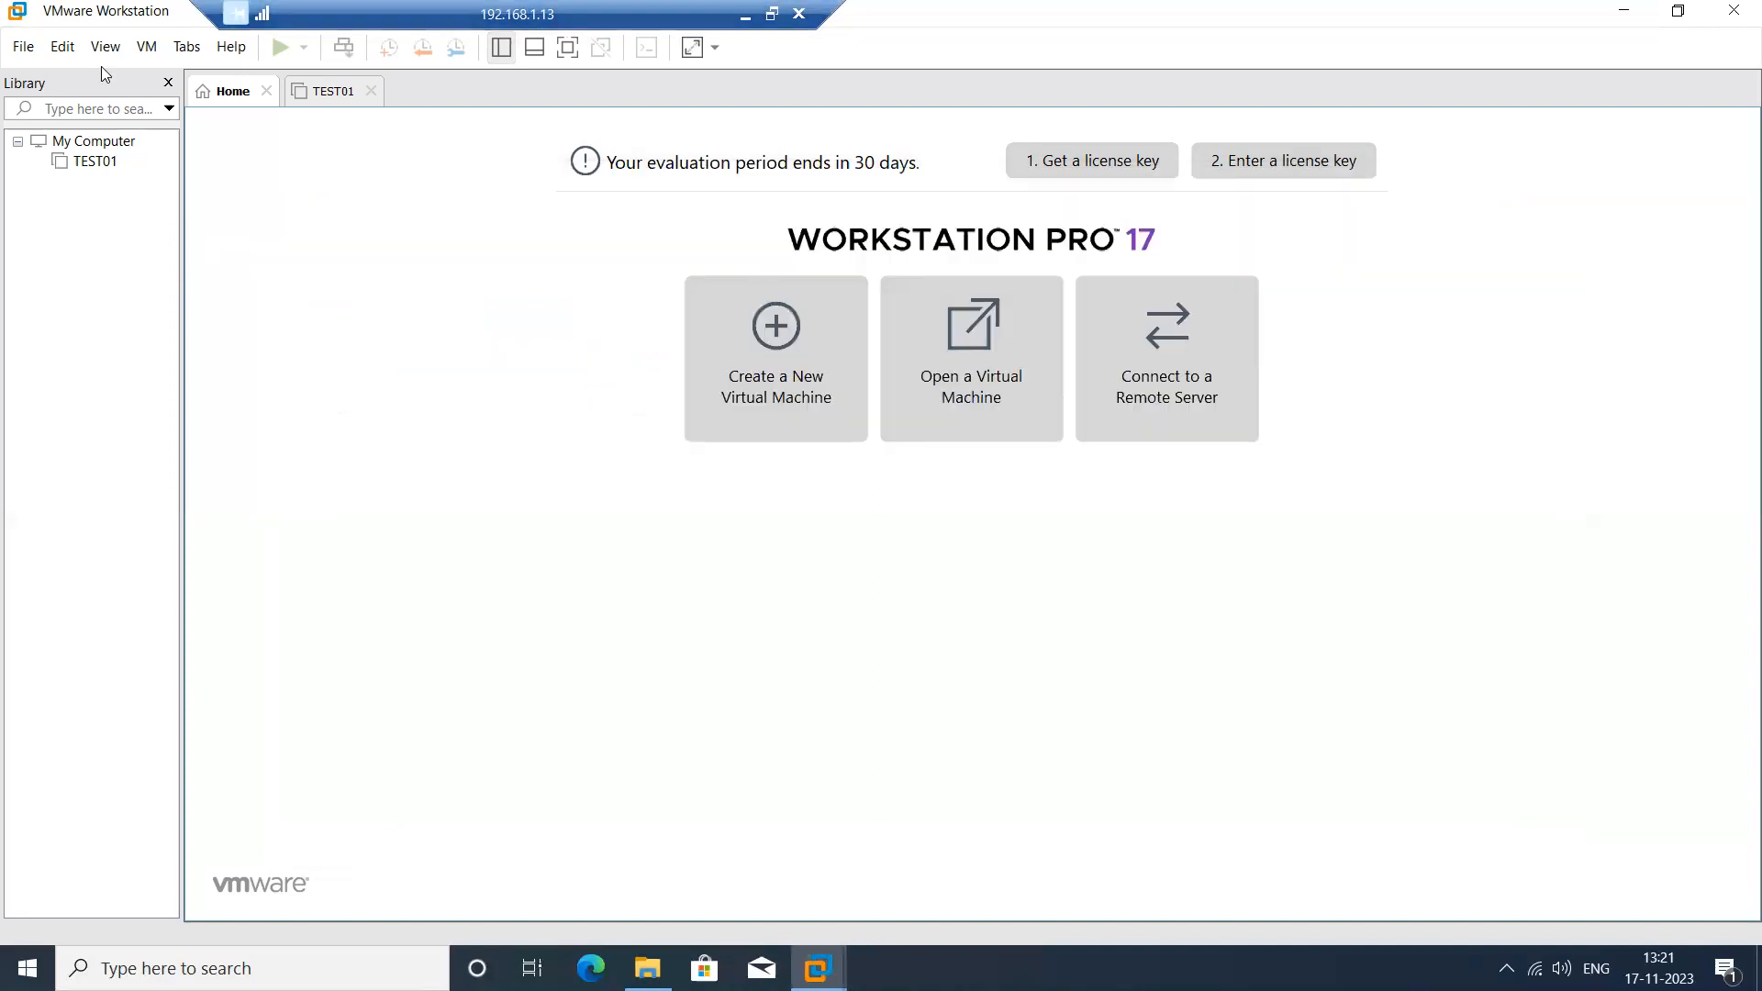
Open the Virtual Network Editor and examine the VMnet1 and VMnet8 types and subnets, plus the VMnet8 NAT settings.
left_click(62, 47)
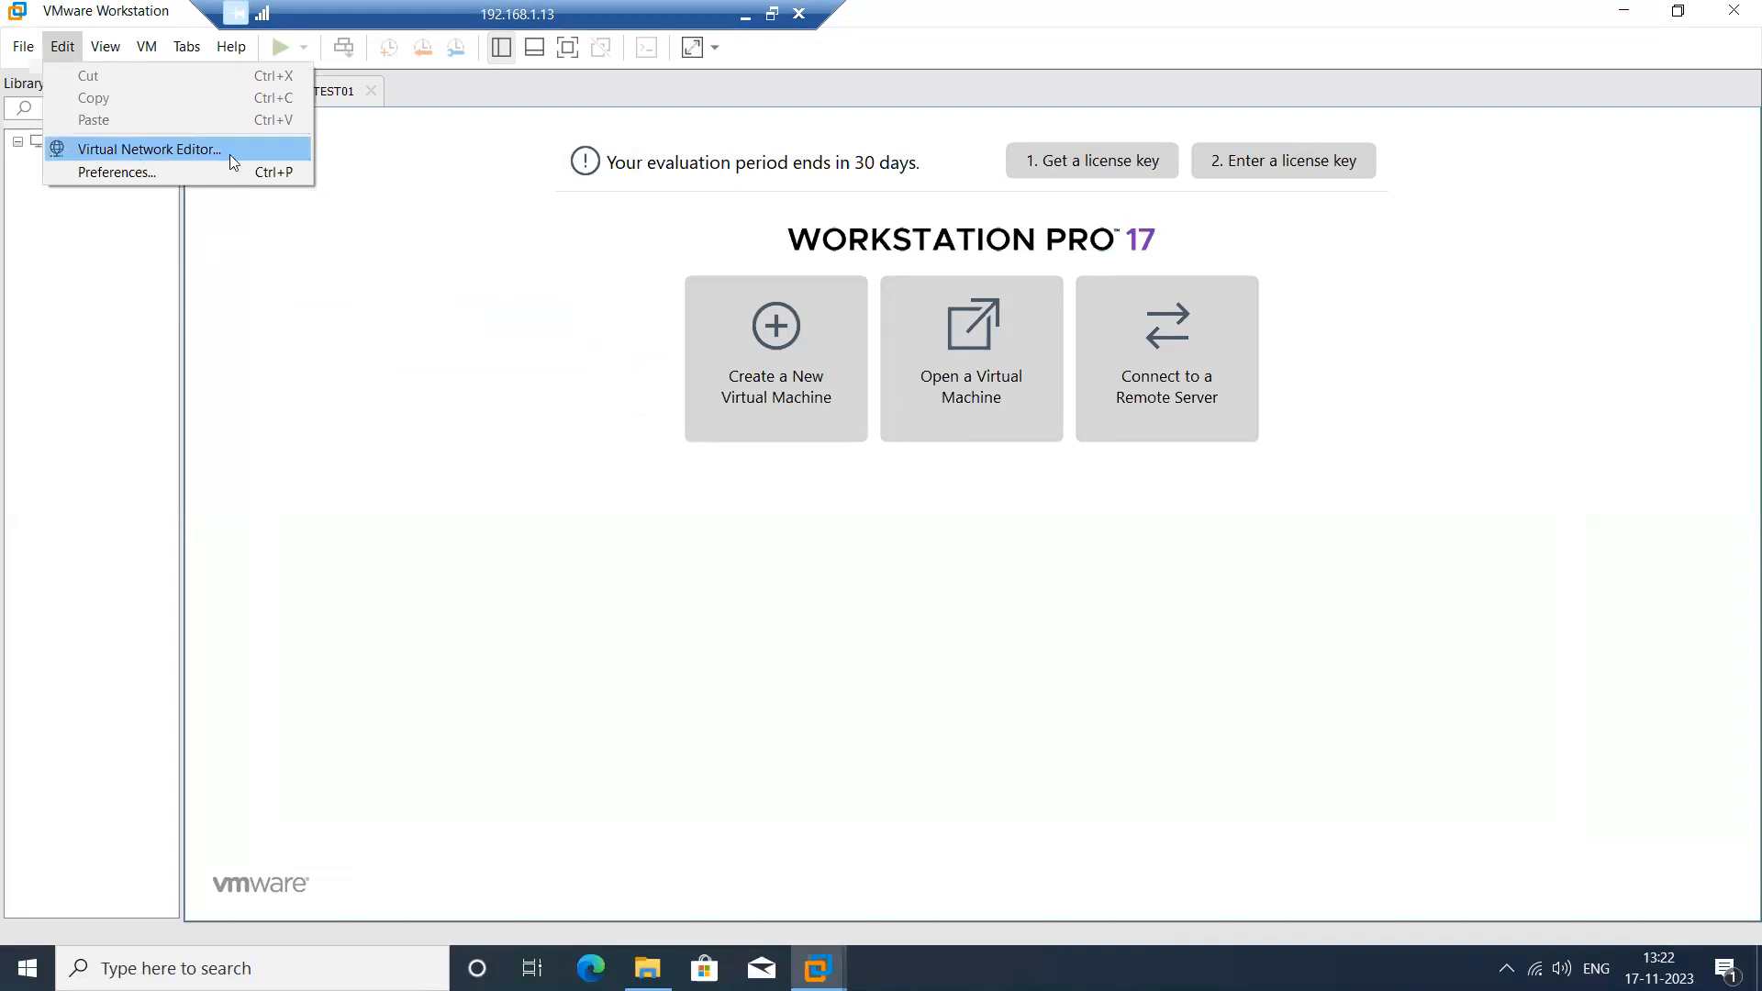
left_click(178, 152)
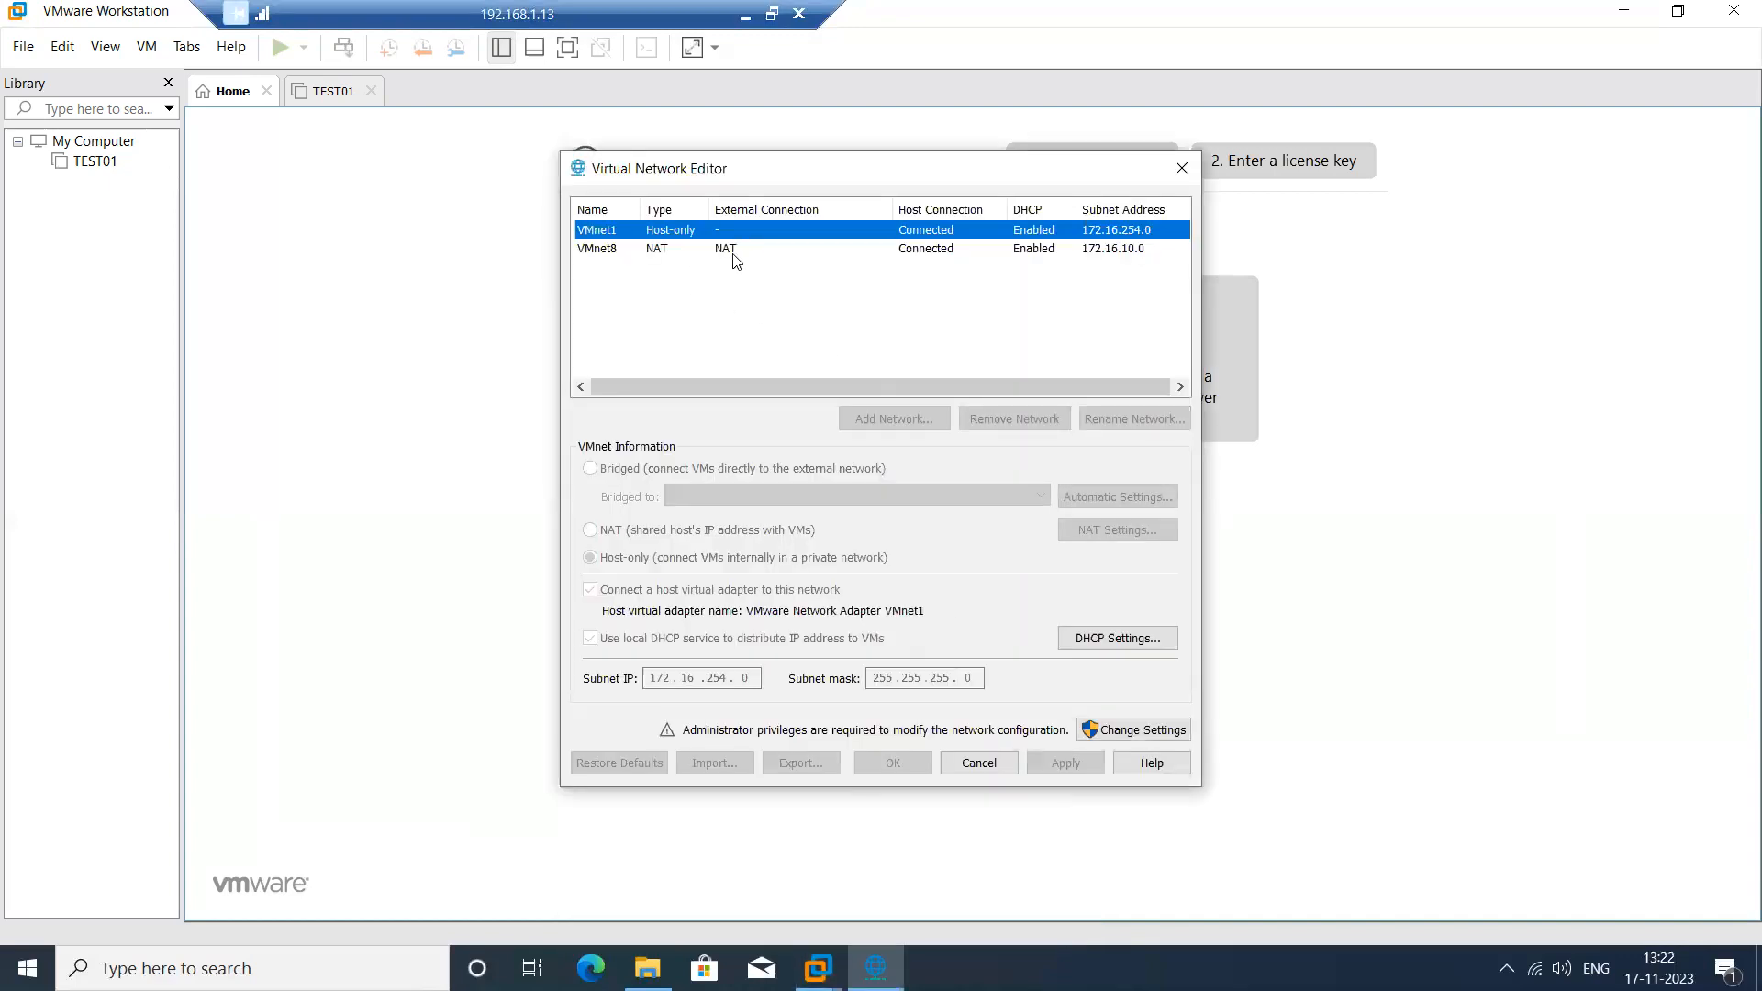
left_click(653, 252)
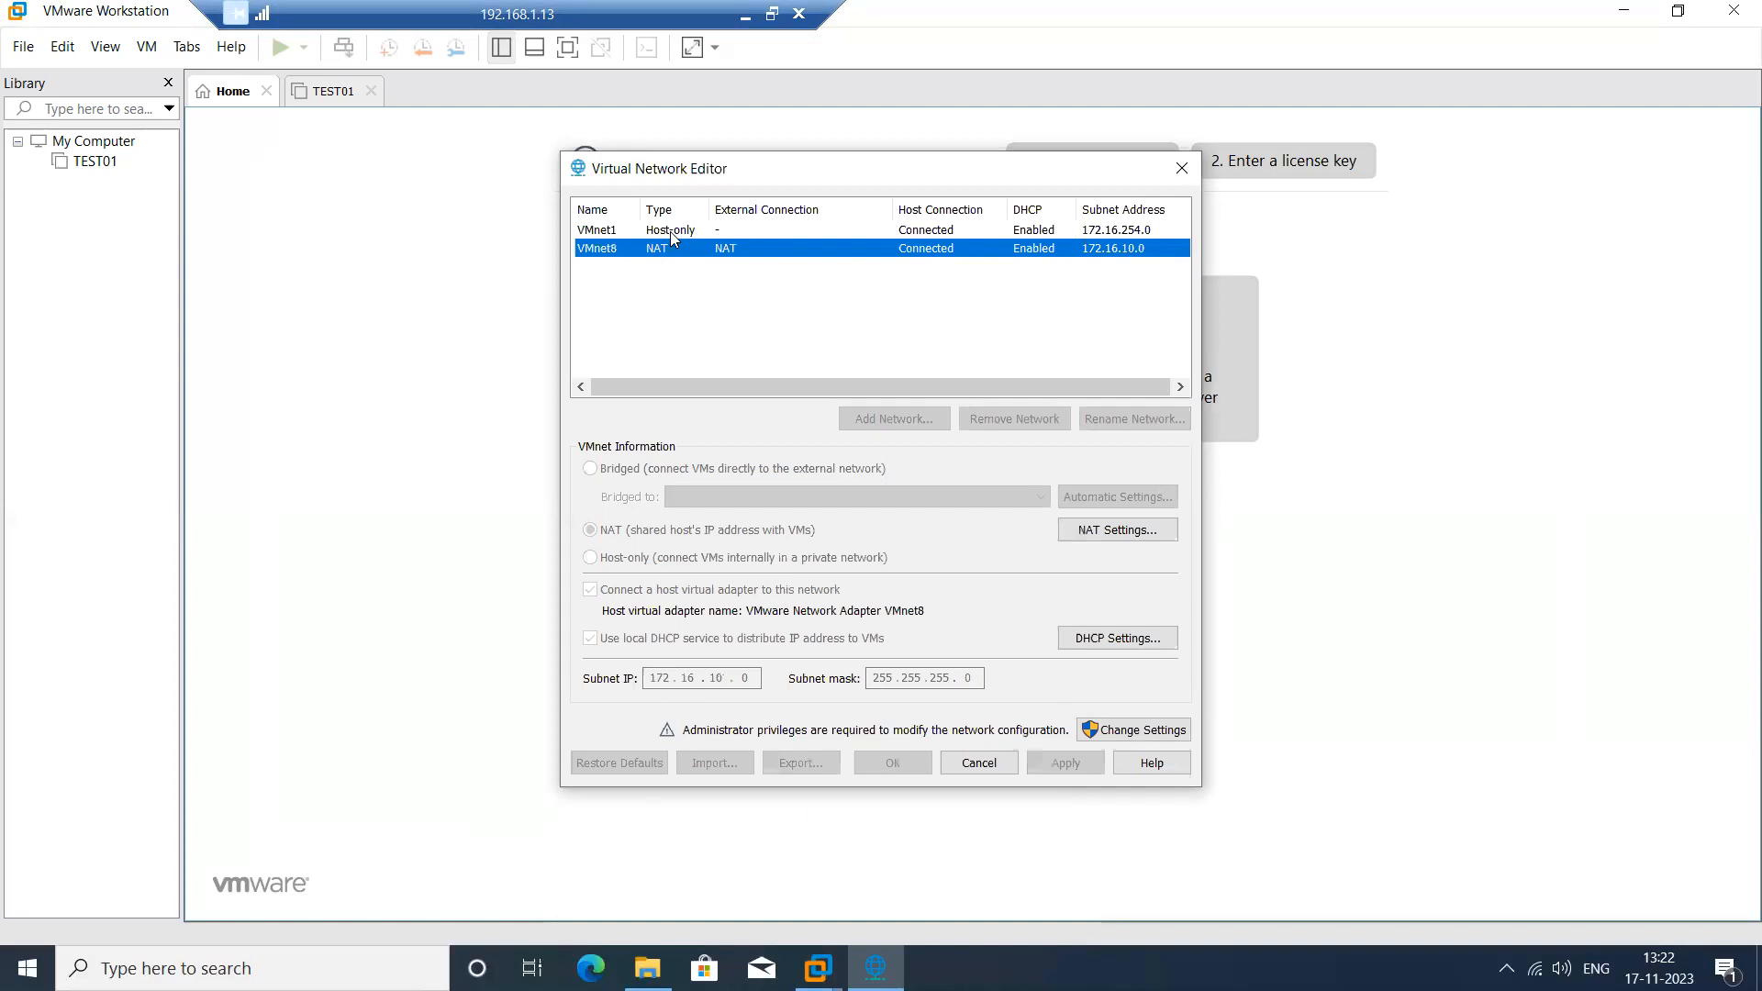
left_click(670, 231)
left_click(672, 251)
left_click(866, 229)
left_click(854, 250)
left_click(1094, 231)
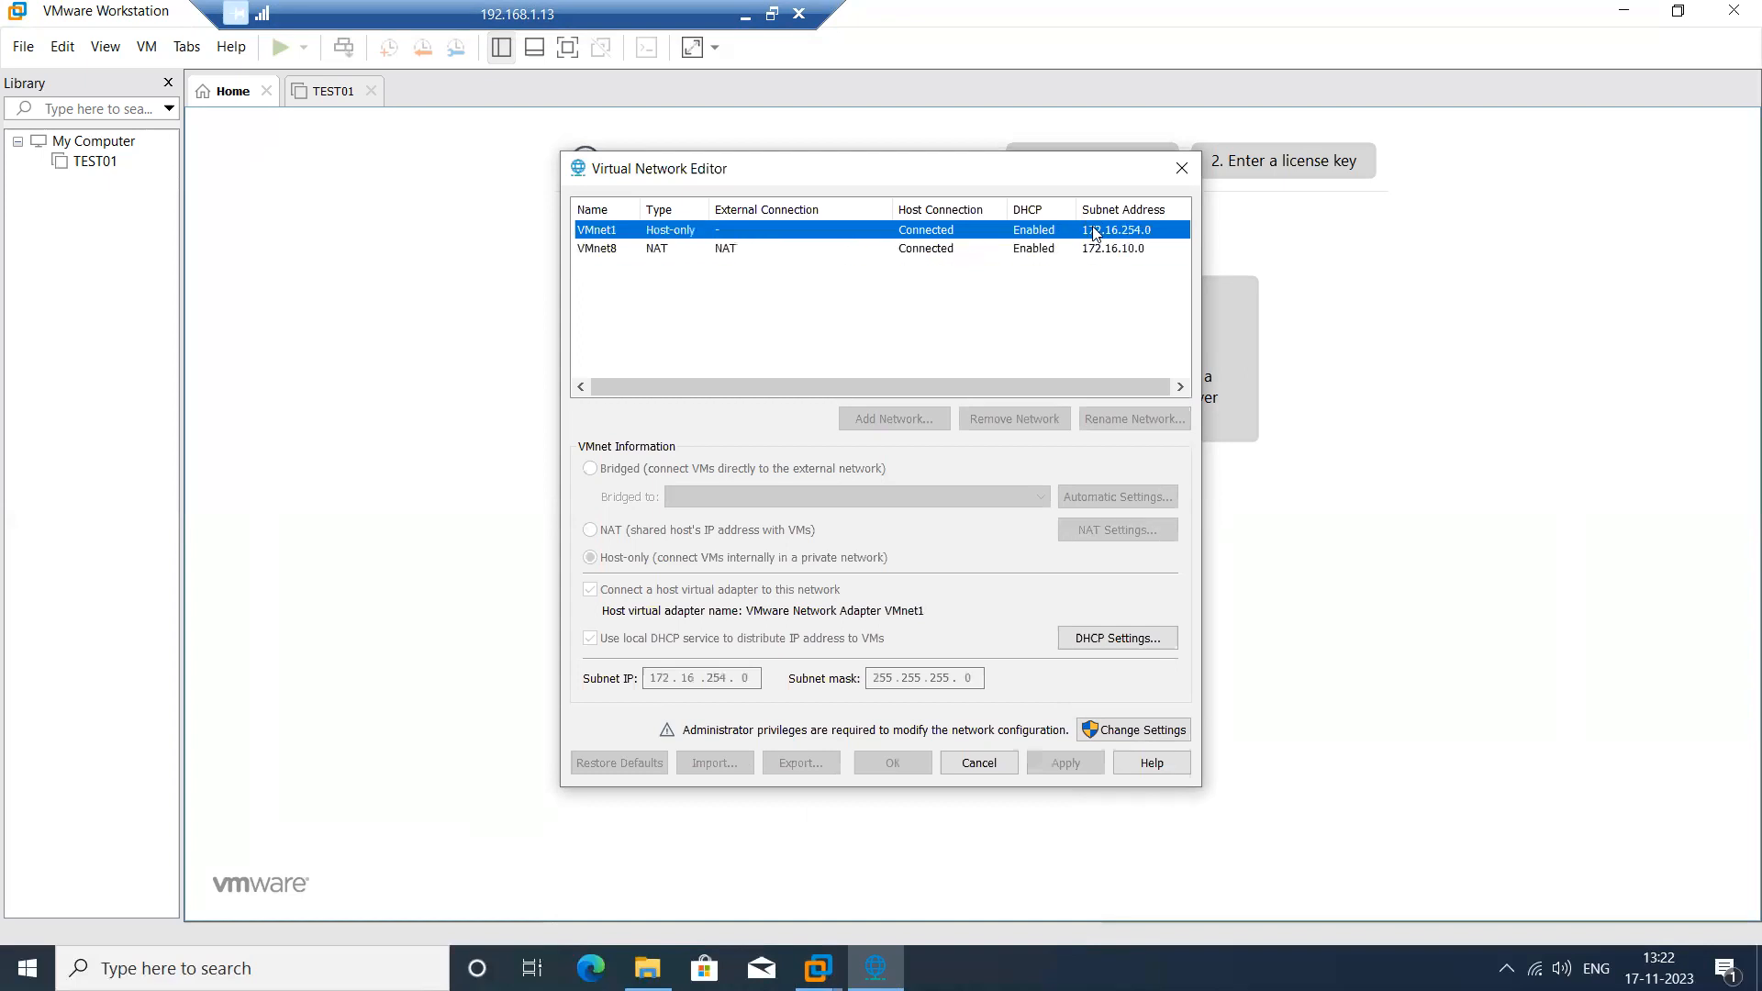
left_click(1111, 250)
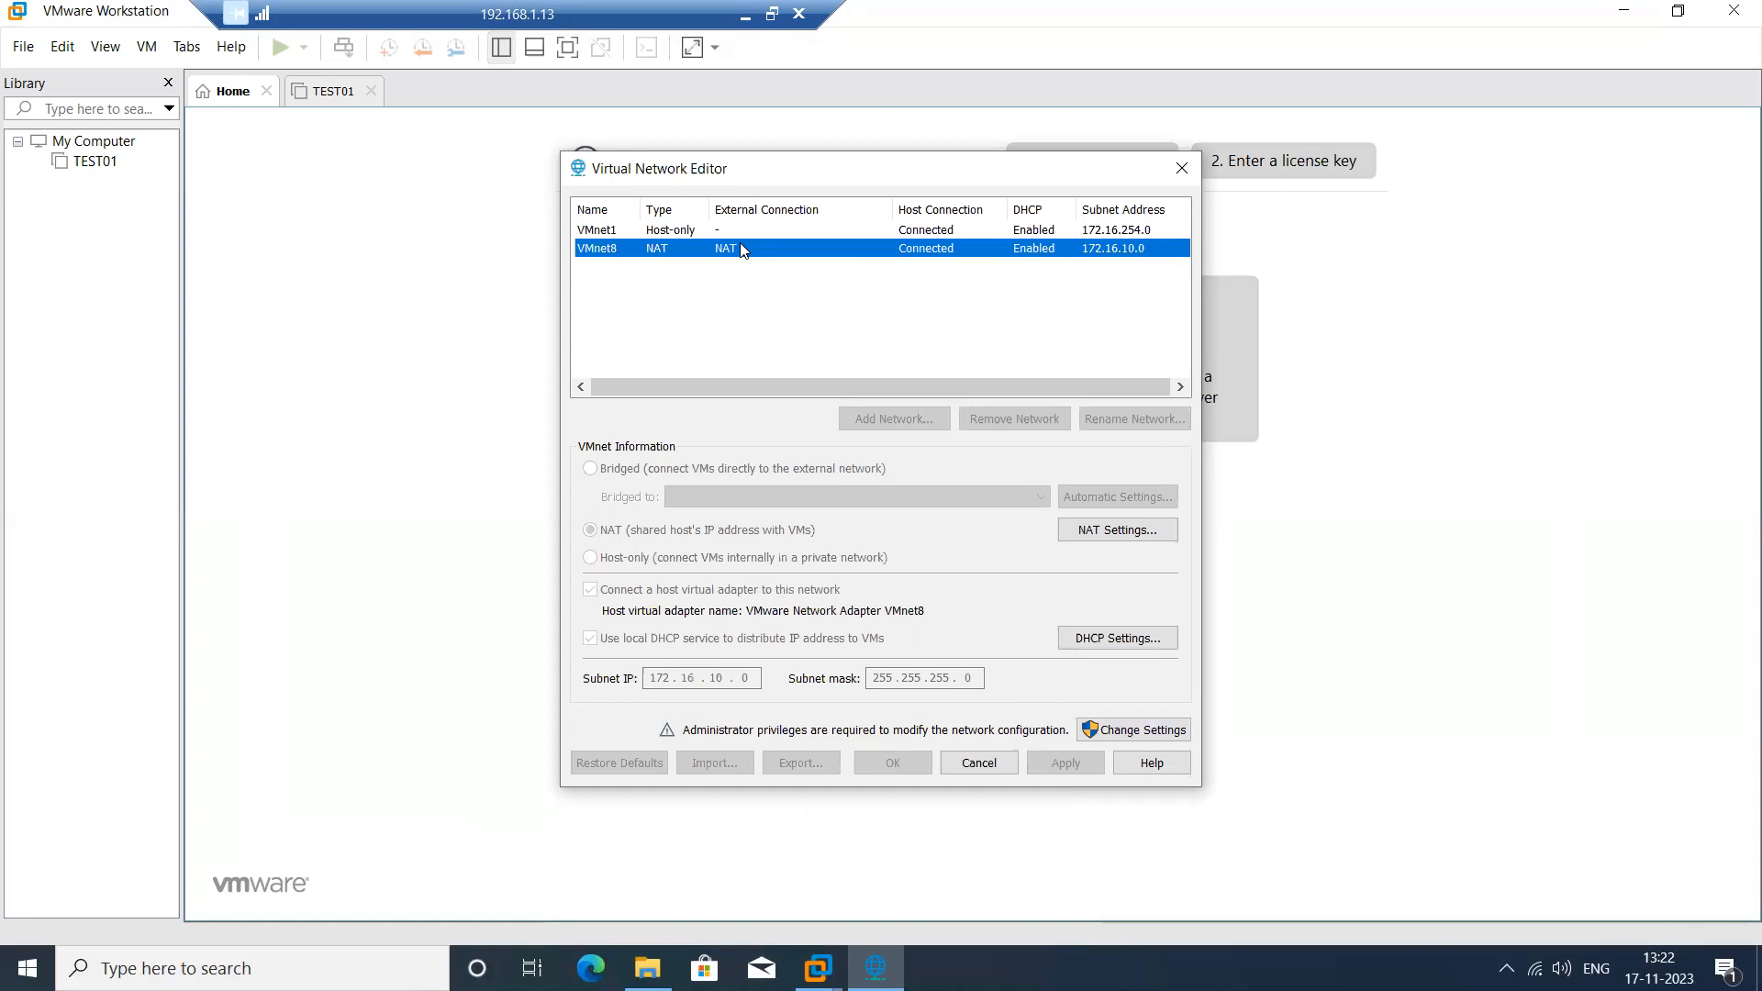
left_click(1133, 536)
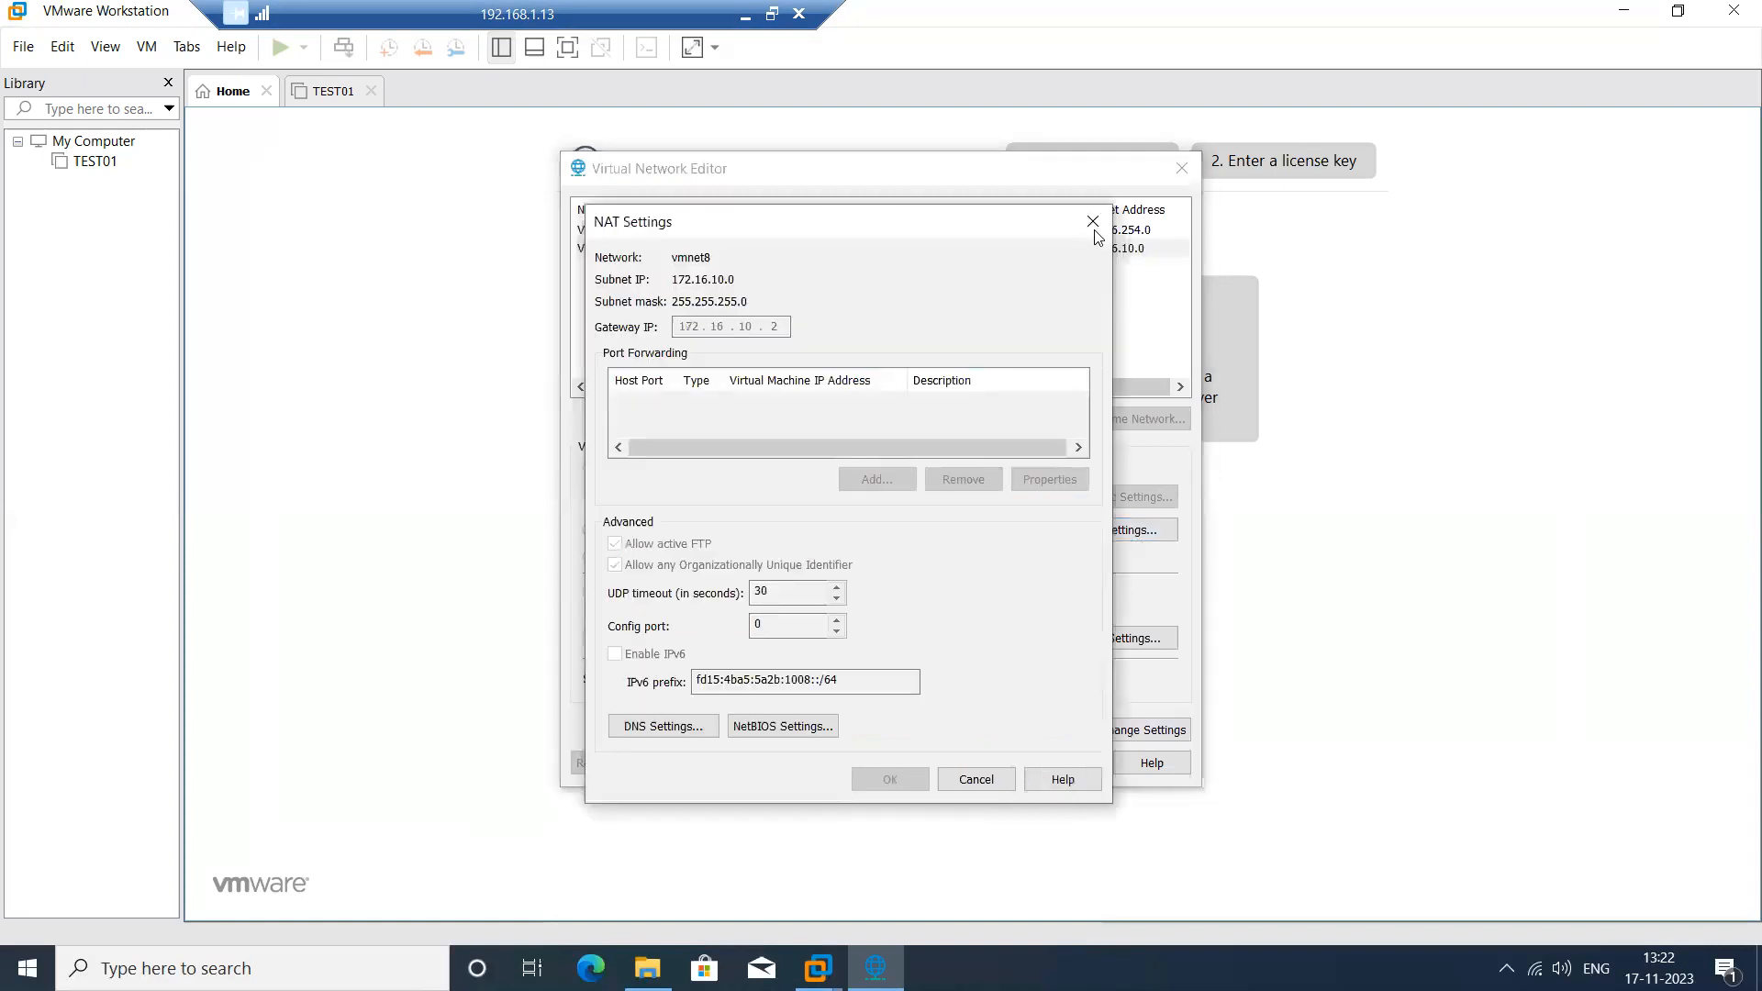
left_click(1093, 225)
Unlock the Virtual Network Editor's network configuration for changes with administrator privileges.
left_click(1170, 734)
left_click(841, 655)
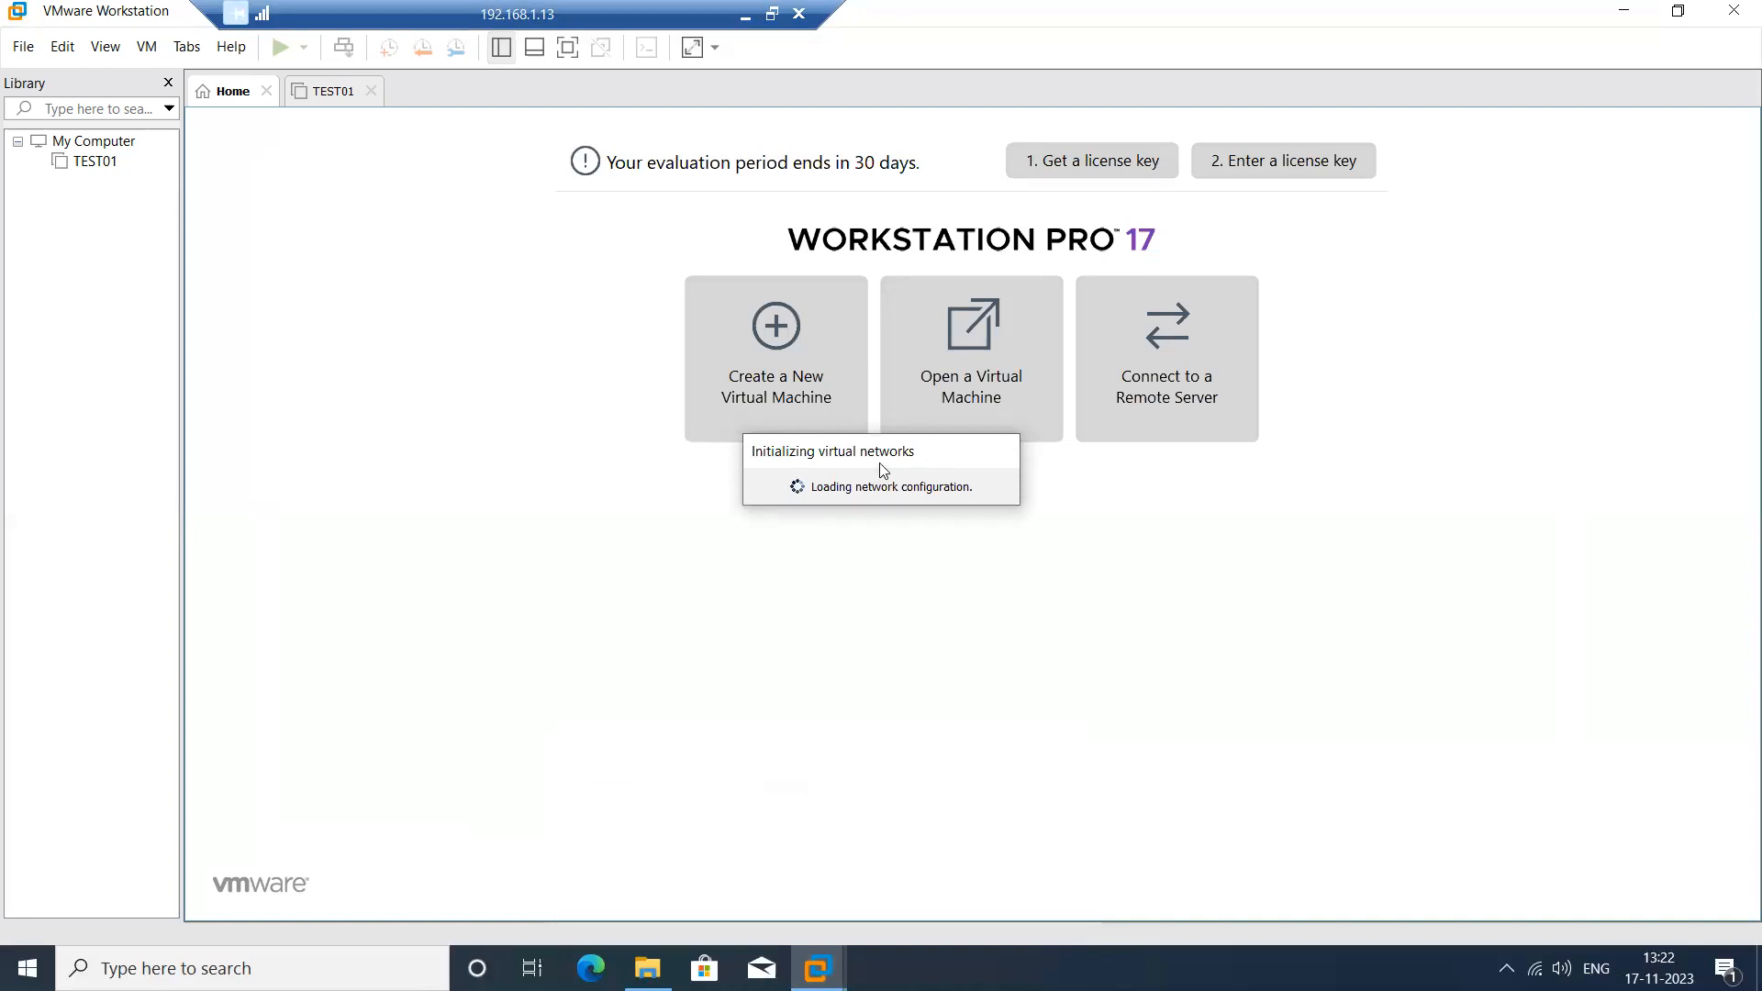
left_click_drag(874, 461, 856, 452)
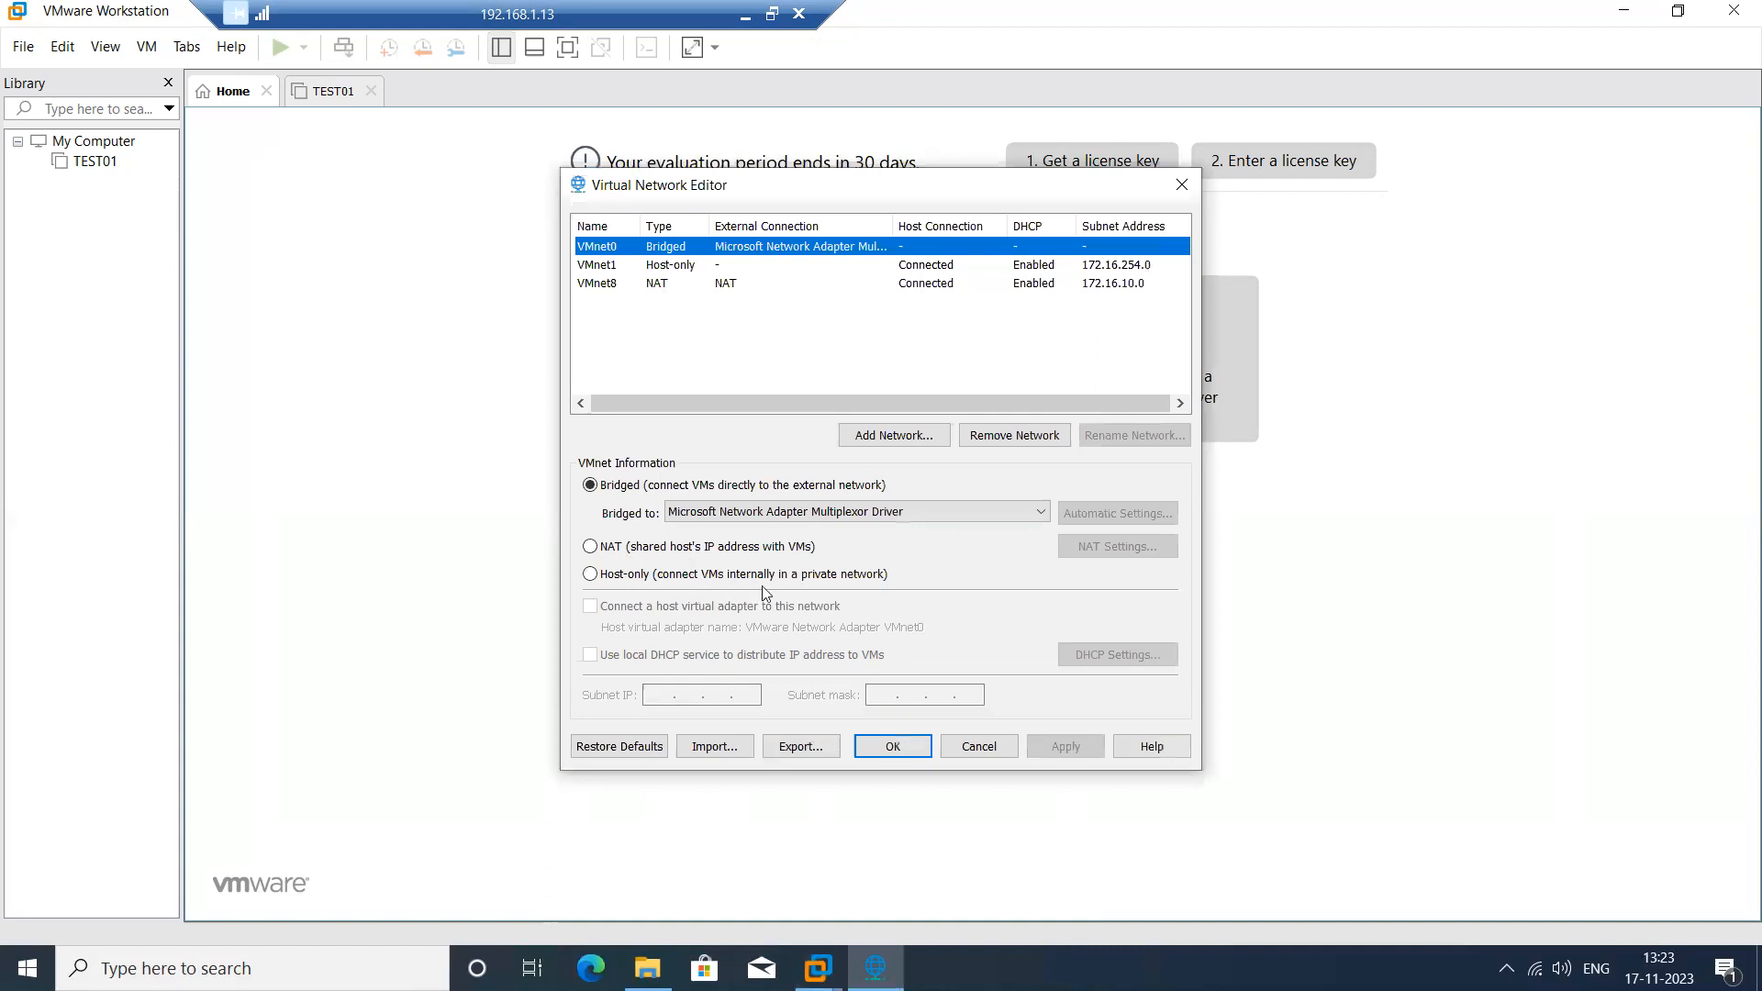
Set VMnet0 to Bridged through the Microsoft Network Adapter Multiplexor Driver and apply the network configuration.
left_click(659, 574)
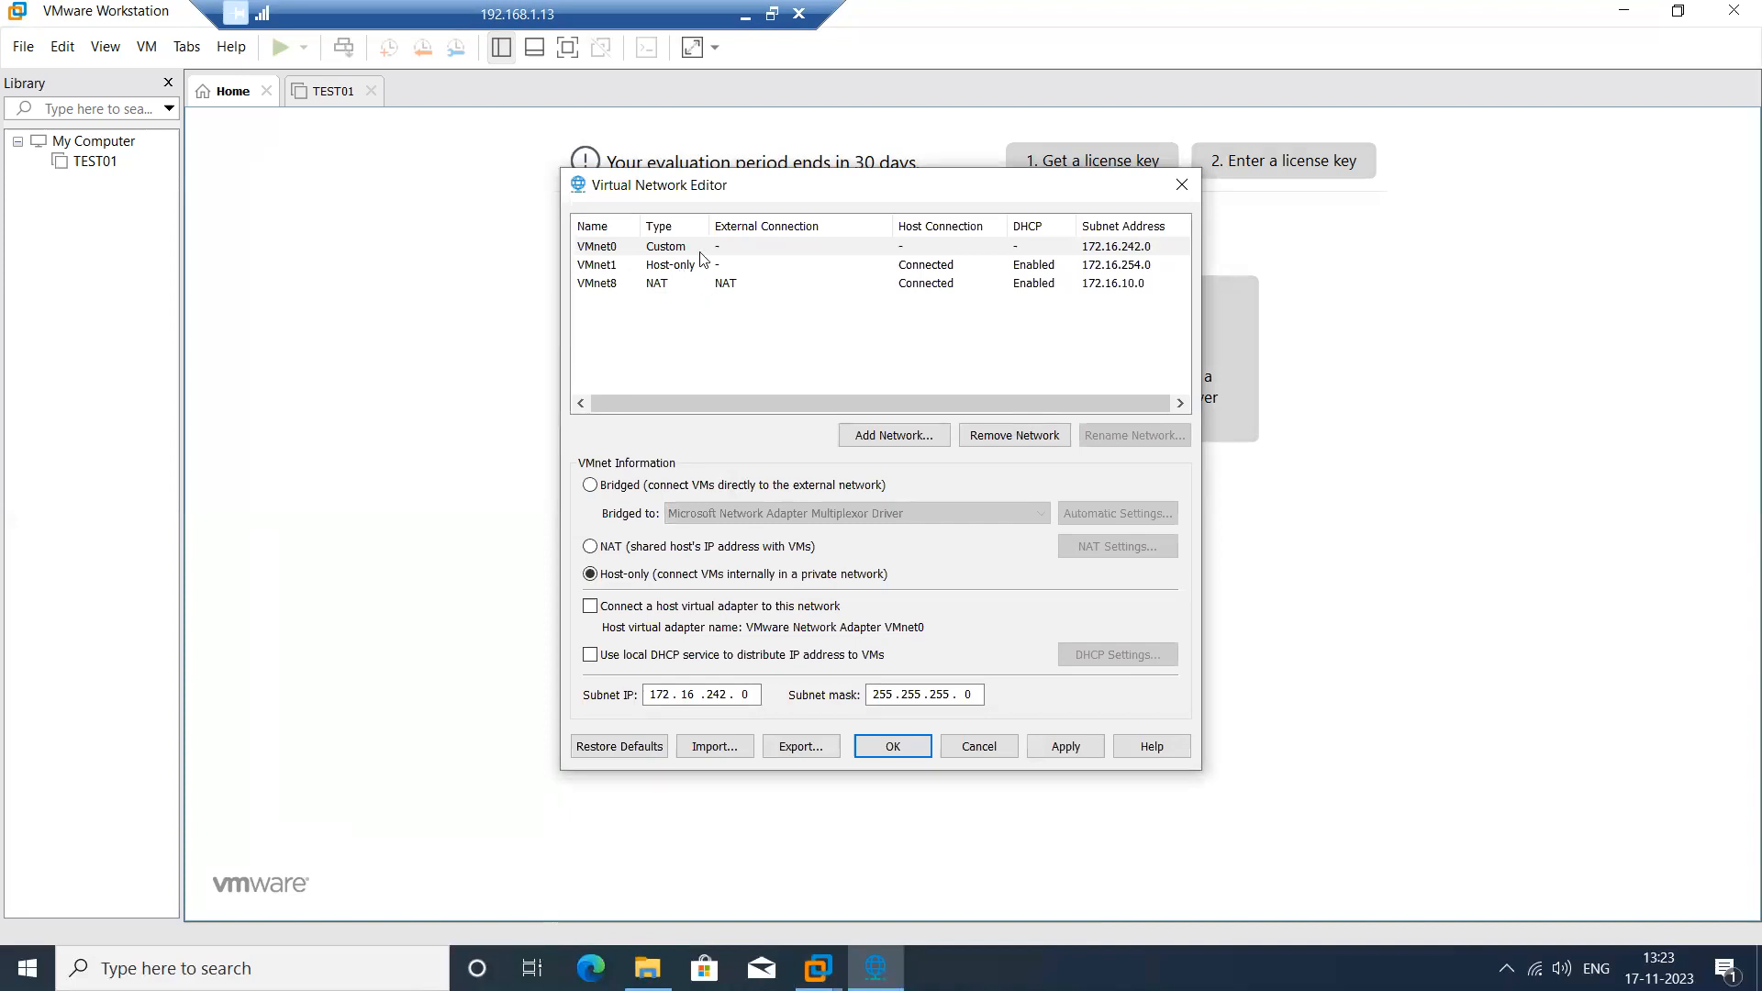
left_click(643, 488)
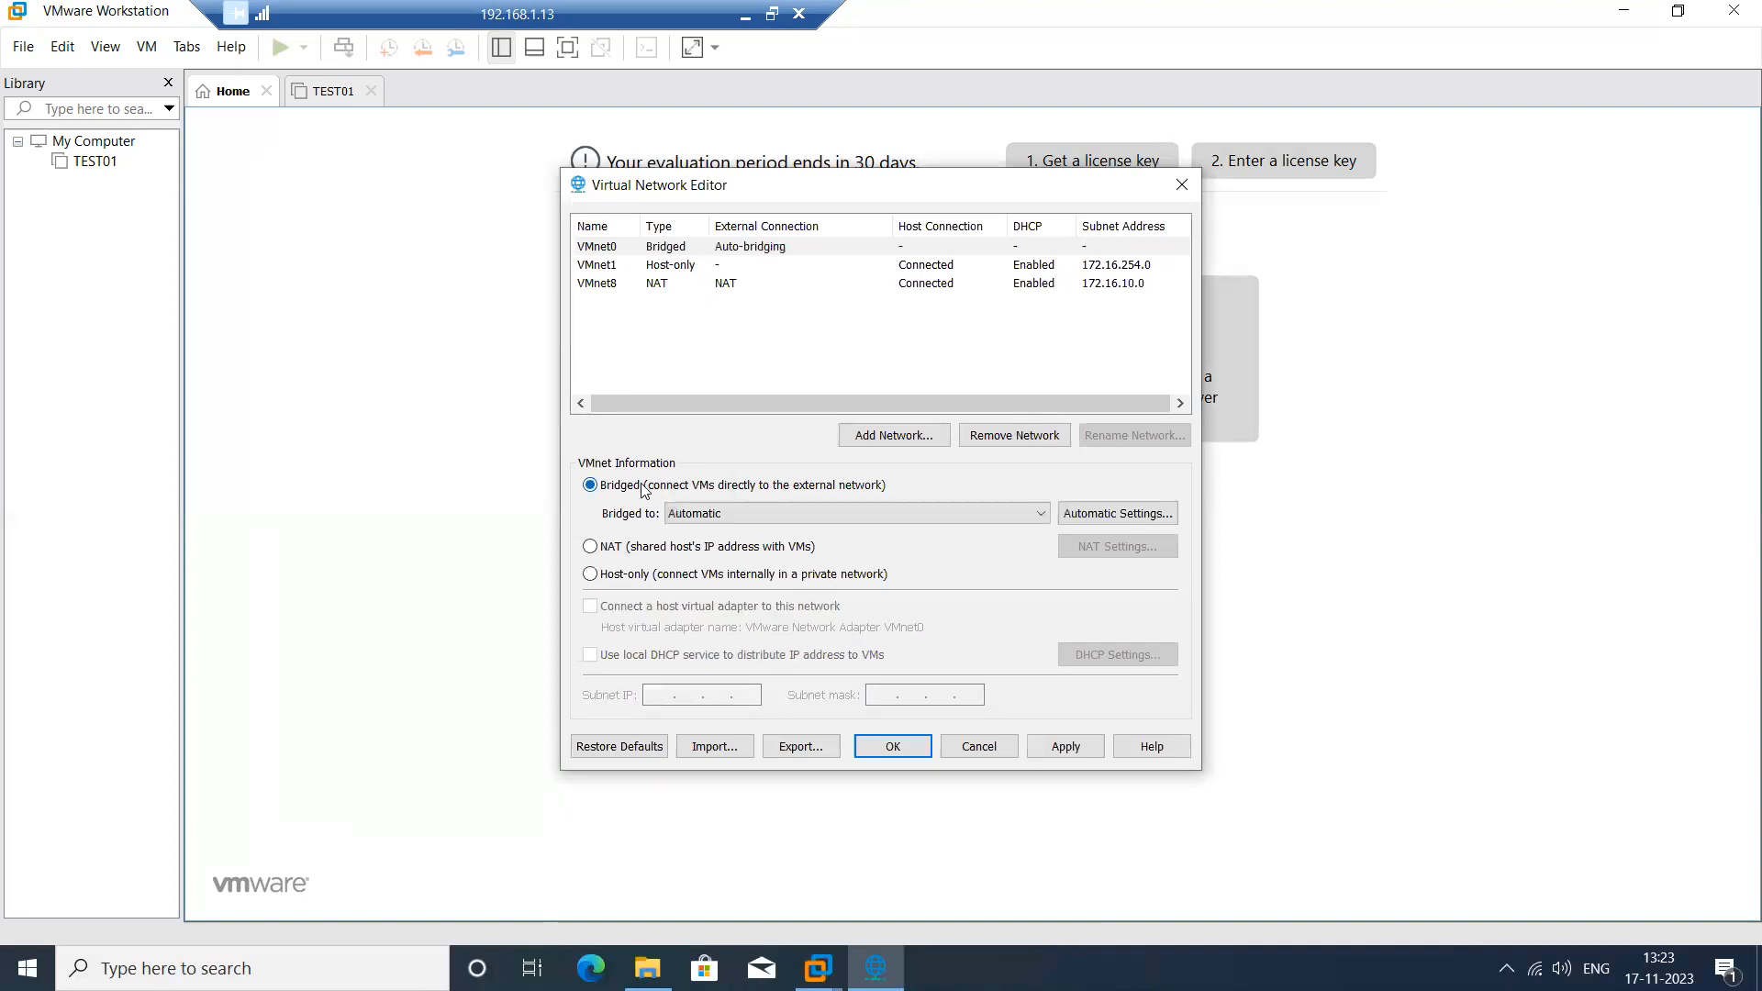
left_click(845, 519)
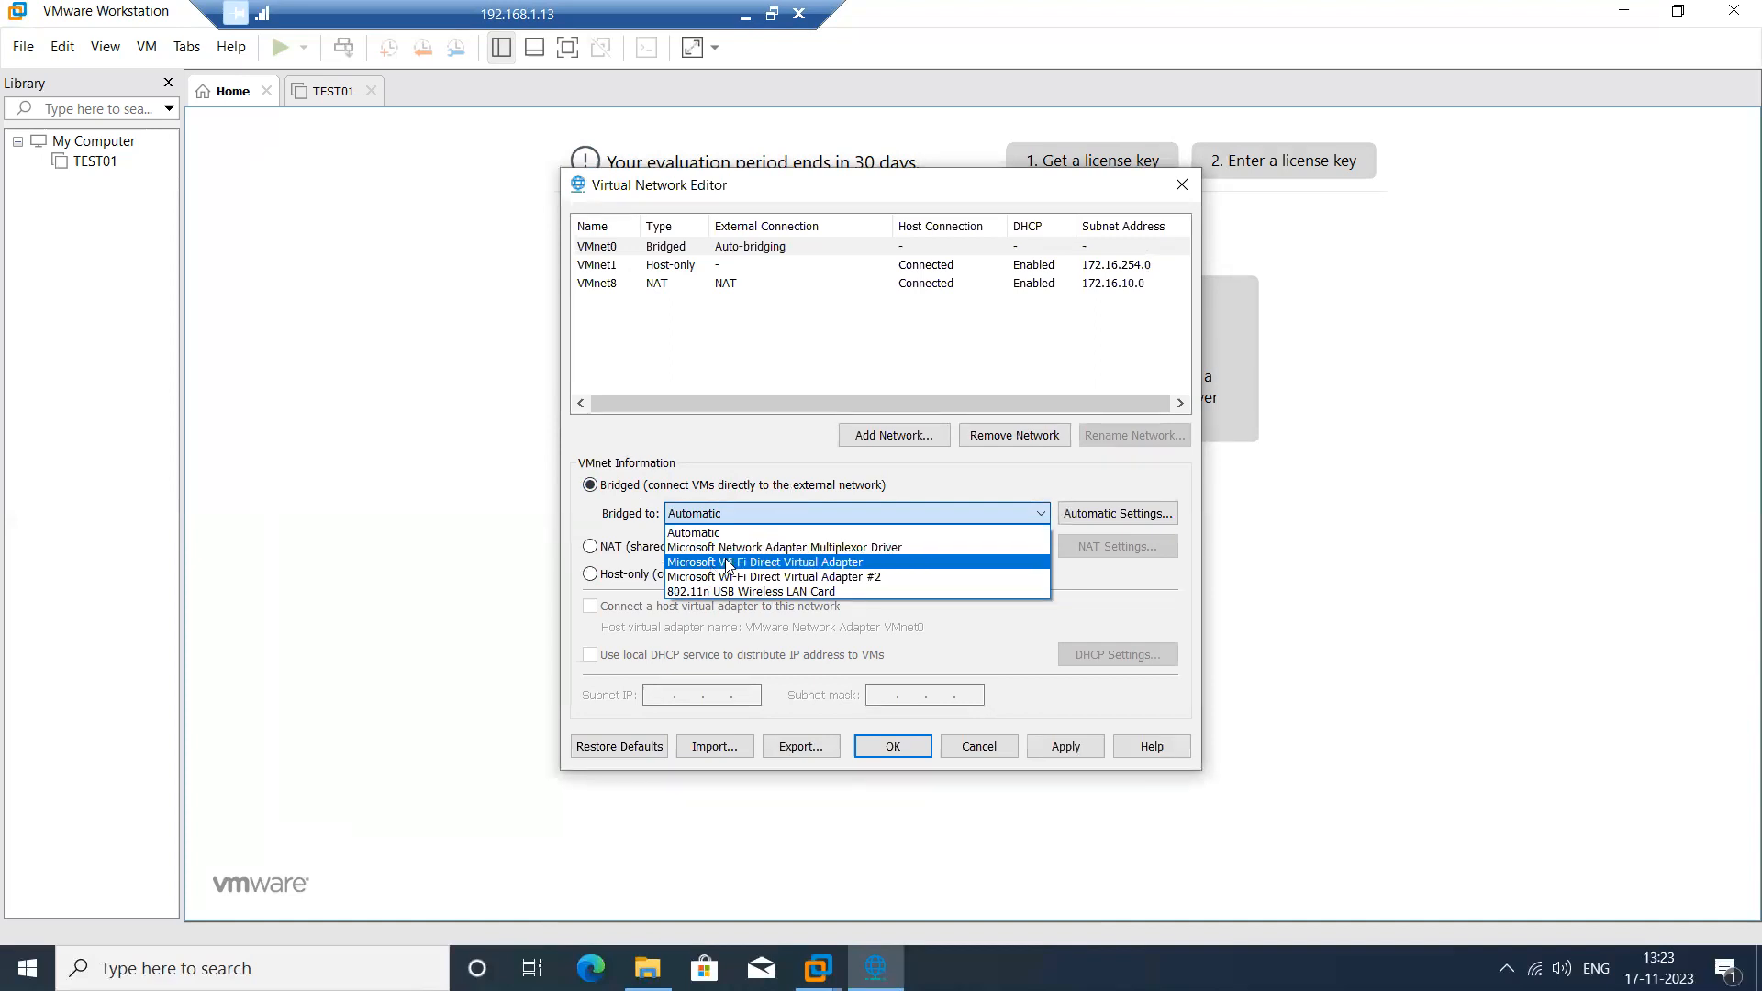
left_click(909, 551)
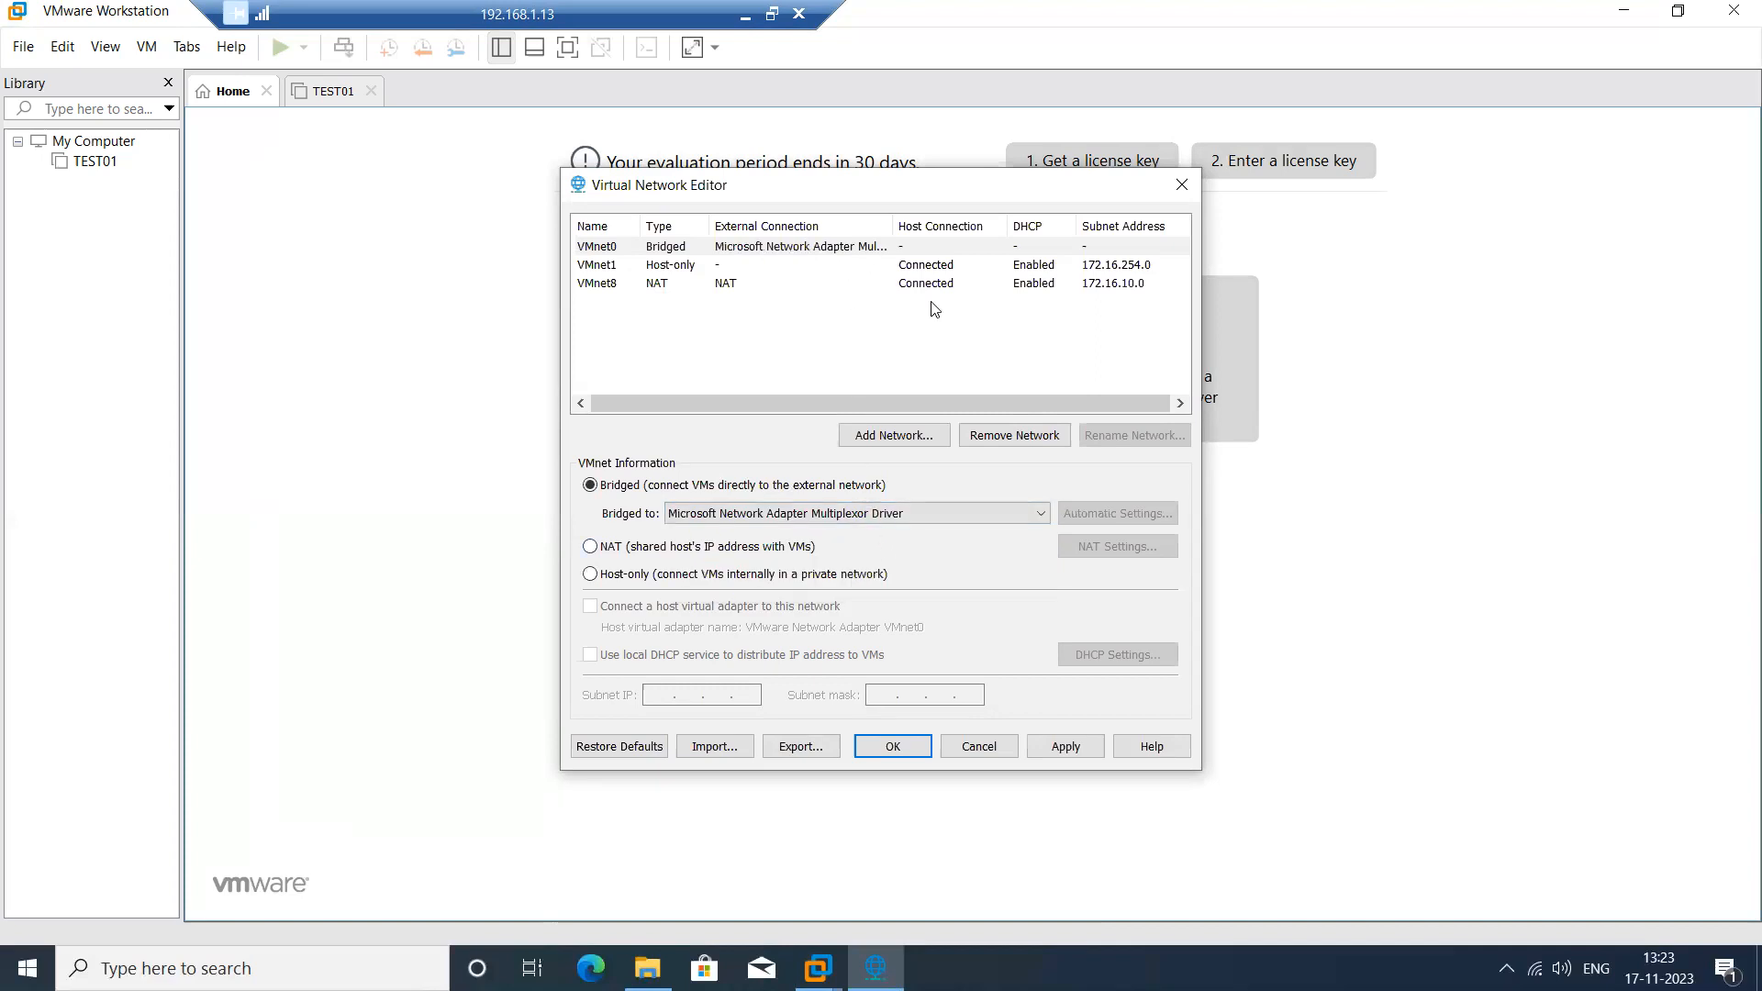
left_click(1072, 749)
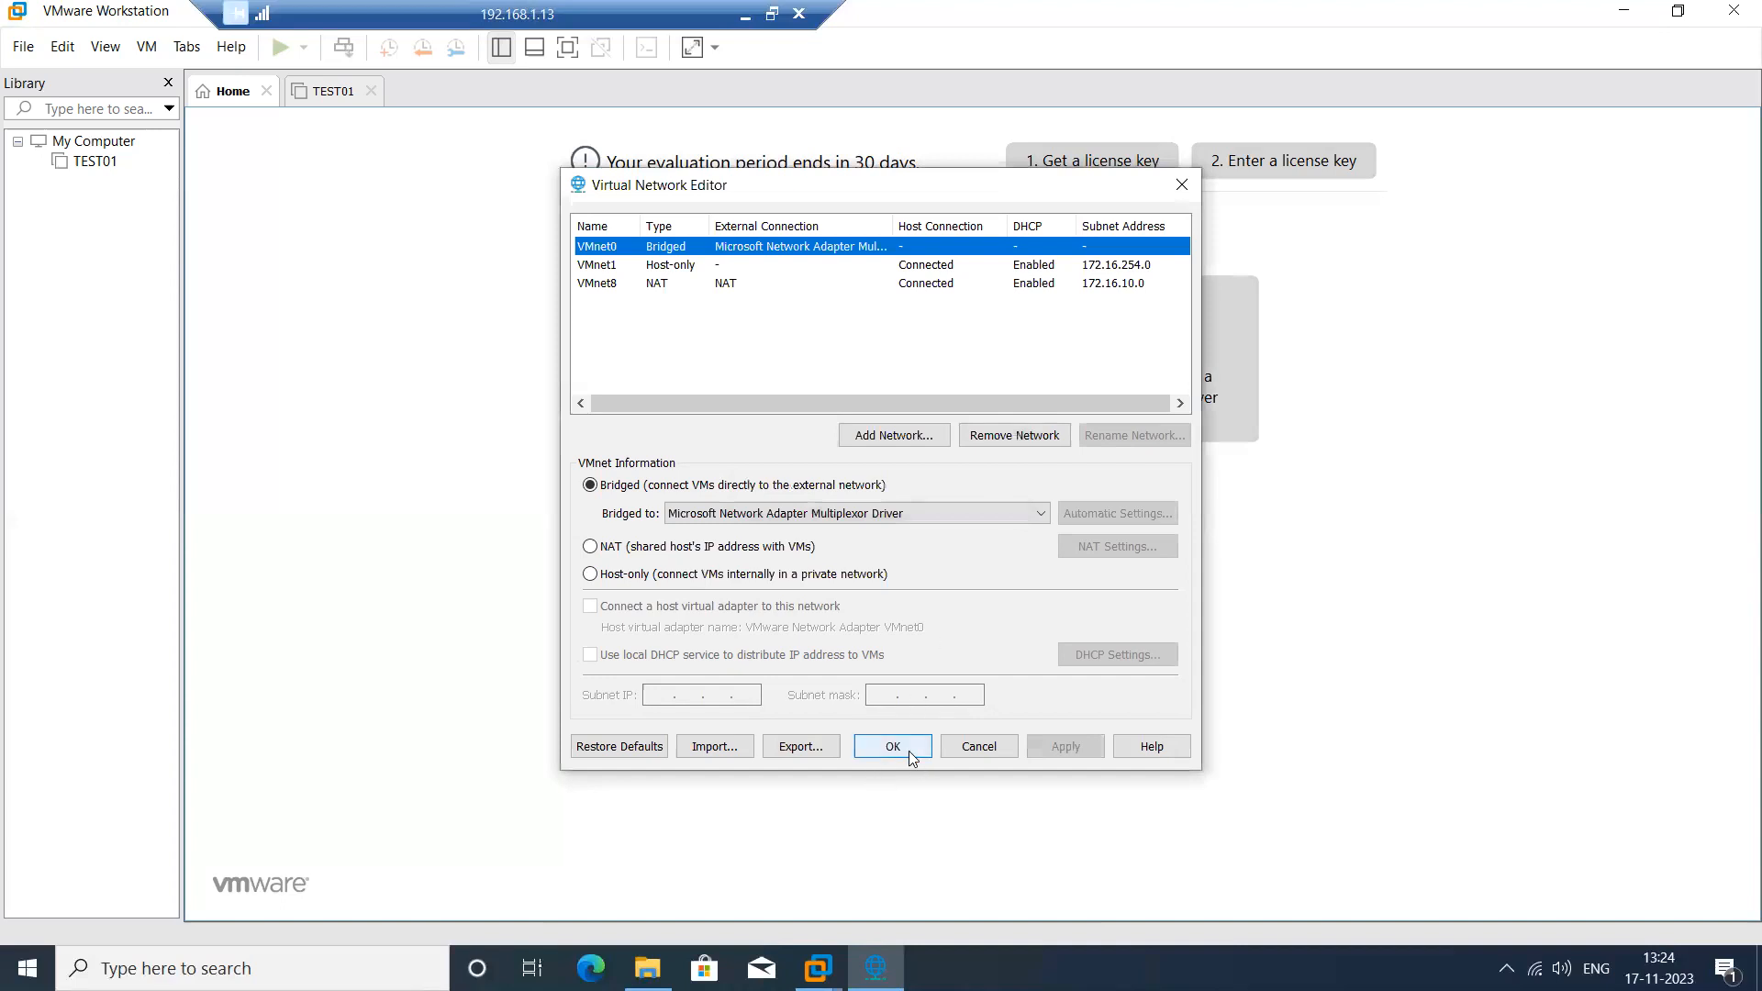
Compare the settings of the VMnet0 bridged, VMnet1 host-only and VMnet8 NAT networks.
left_click(695, 268)
left_click(696, 285)
left_click(686, 265)
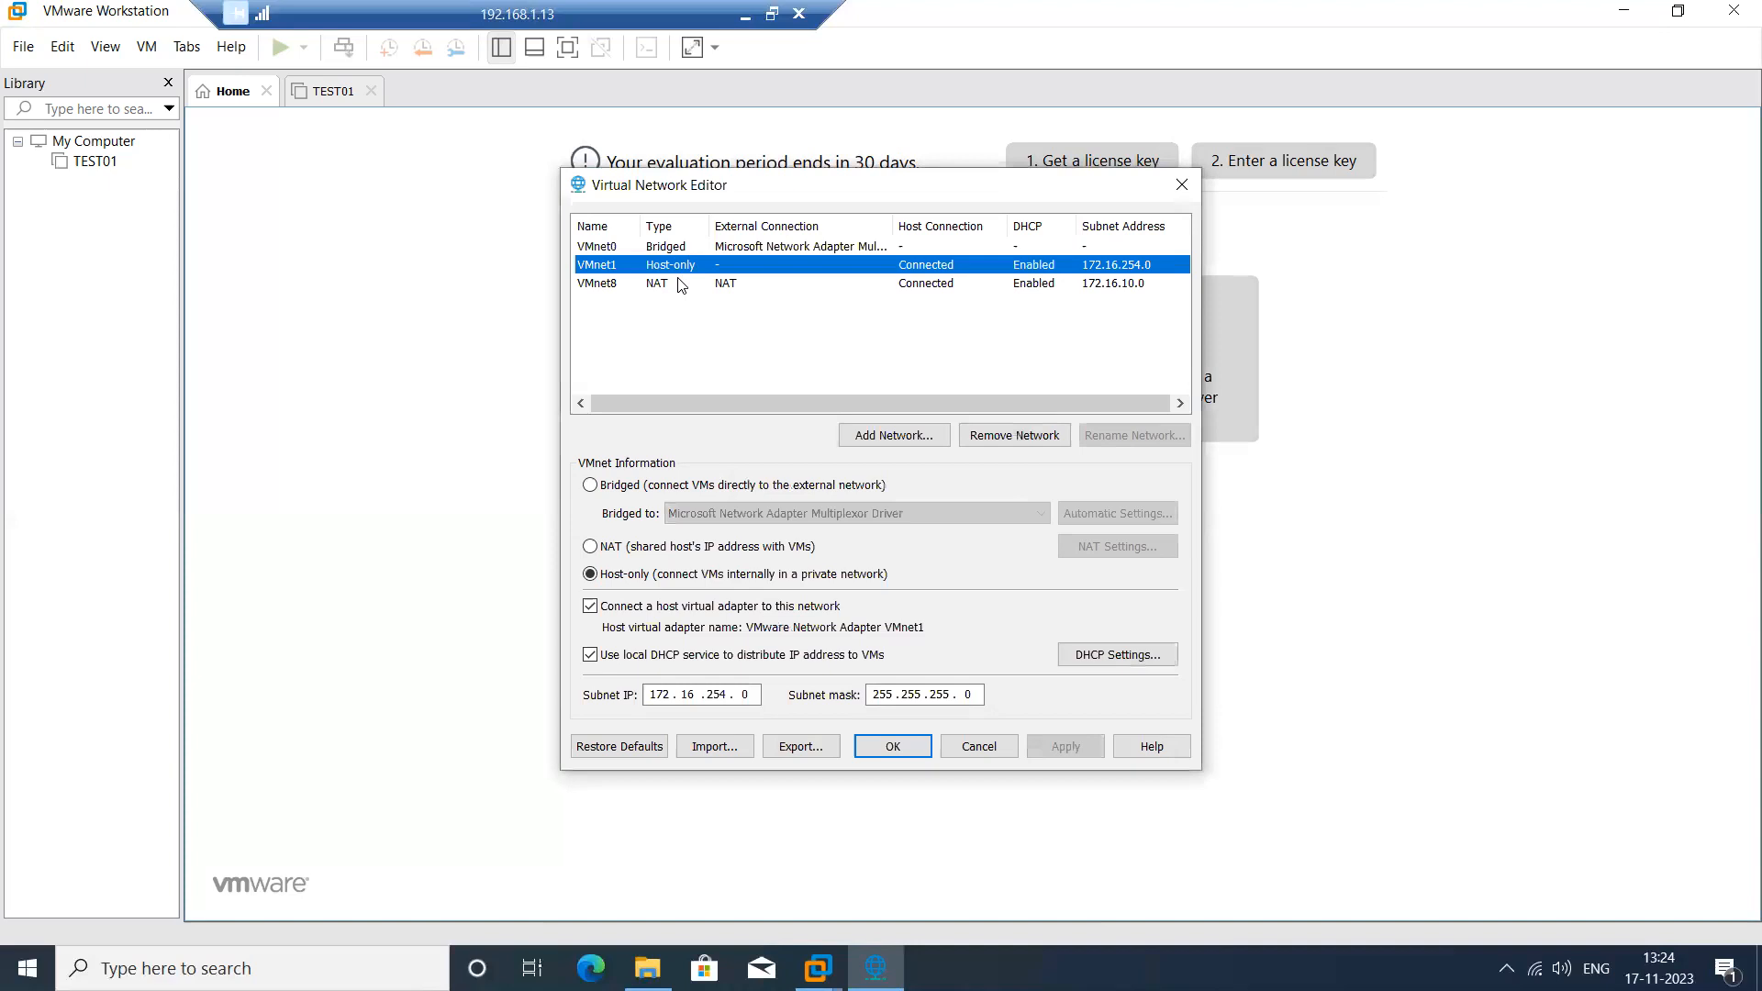
left_click(682, 248)
left_click(673, 281)
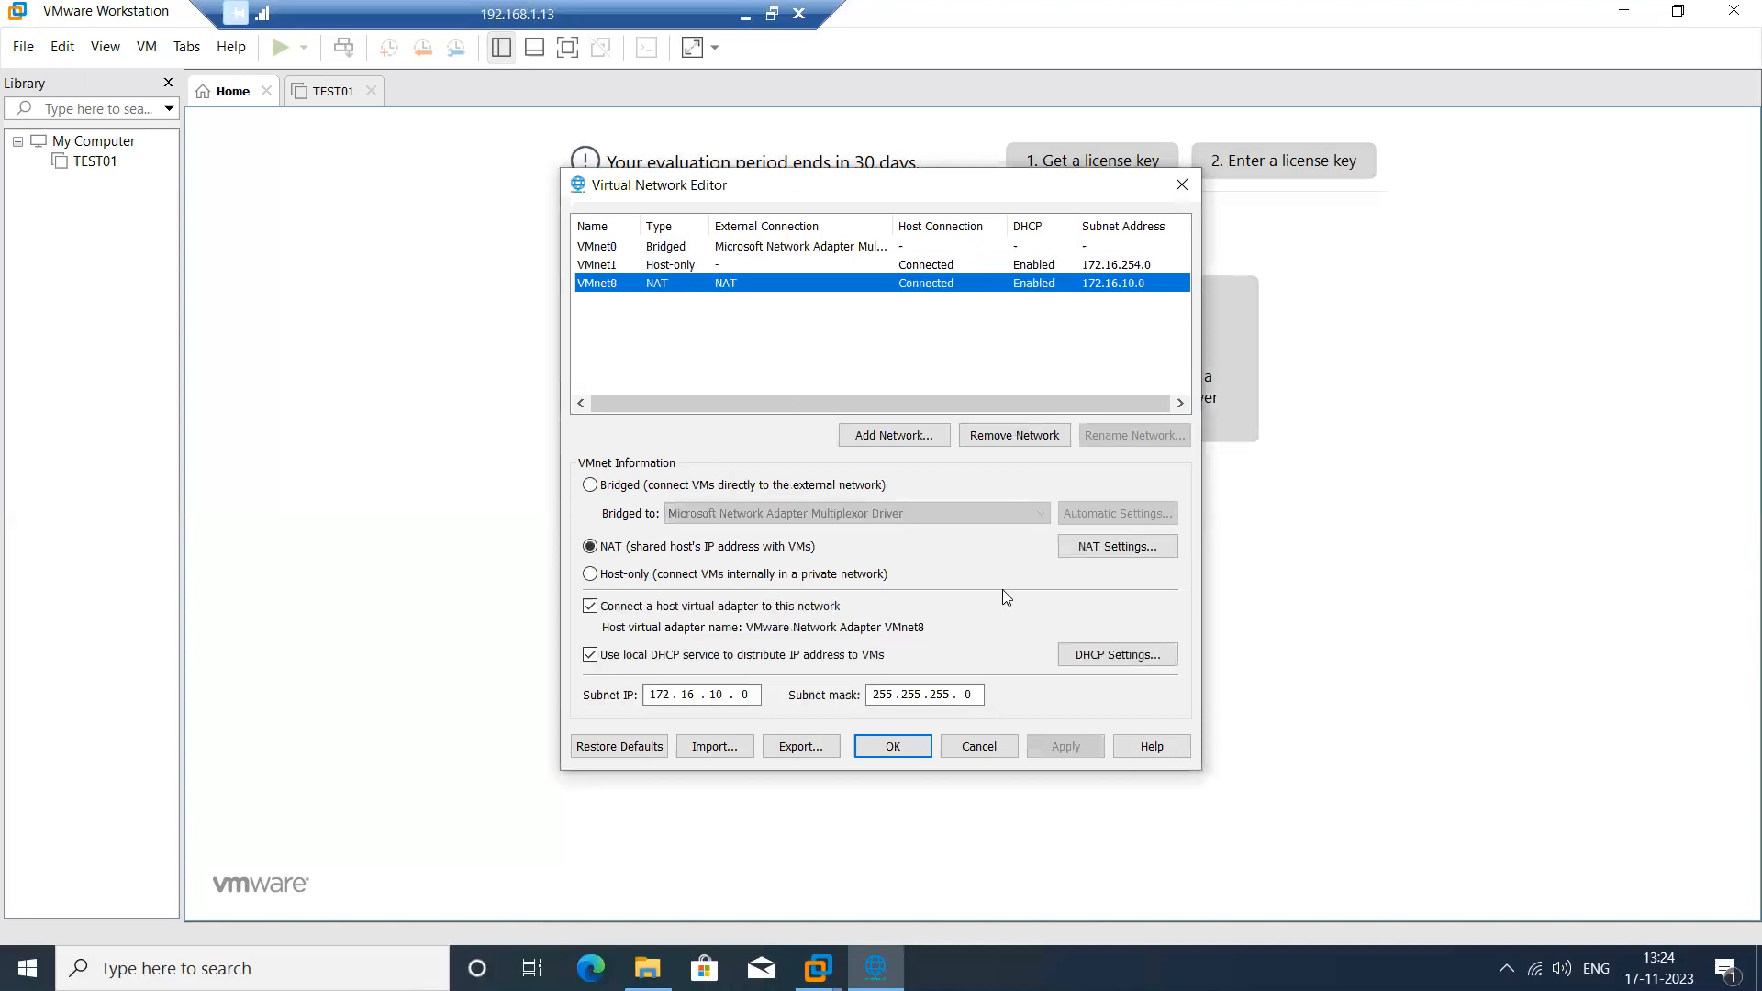
Try Host-only for VMnet8, switch it back to NAT, and view its DHCP address range and lease settings.
left_click(754, 578)
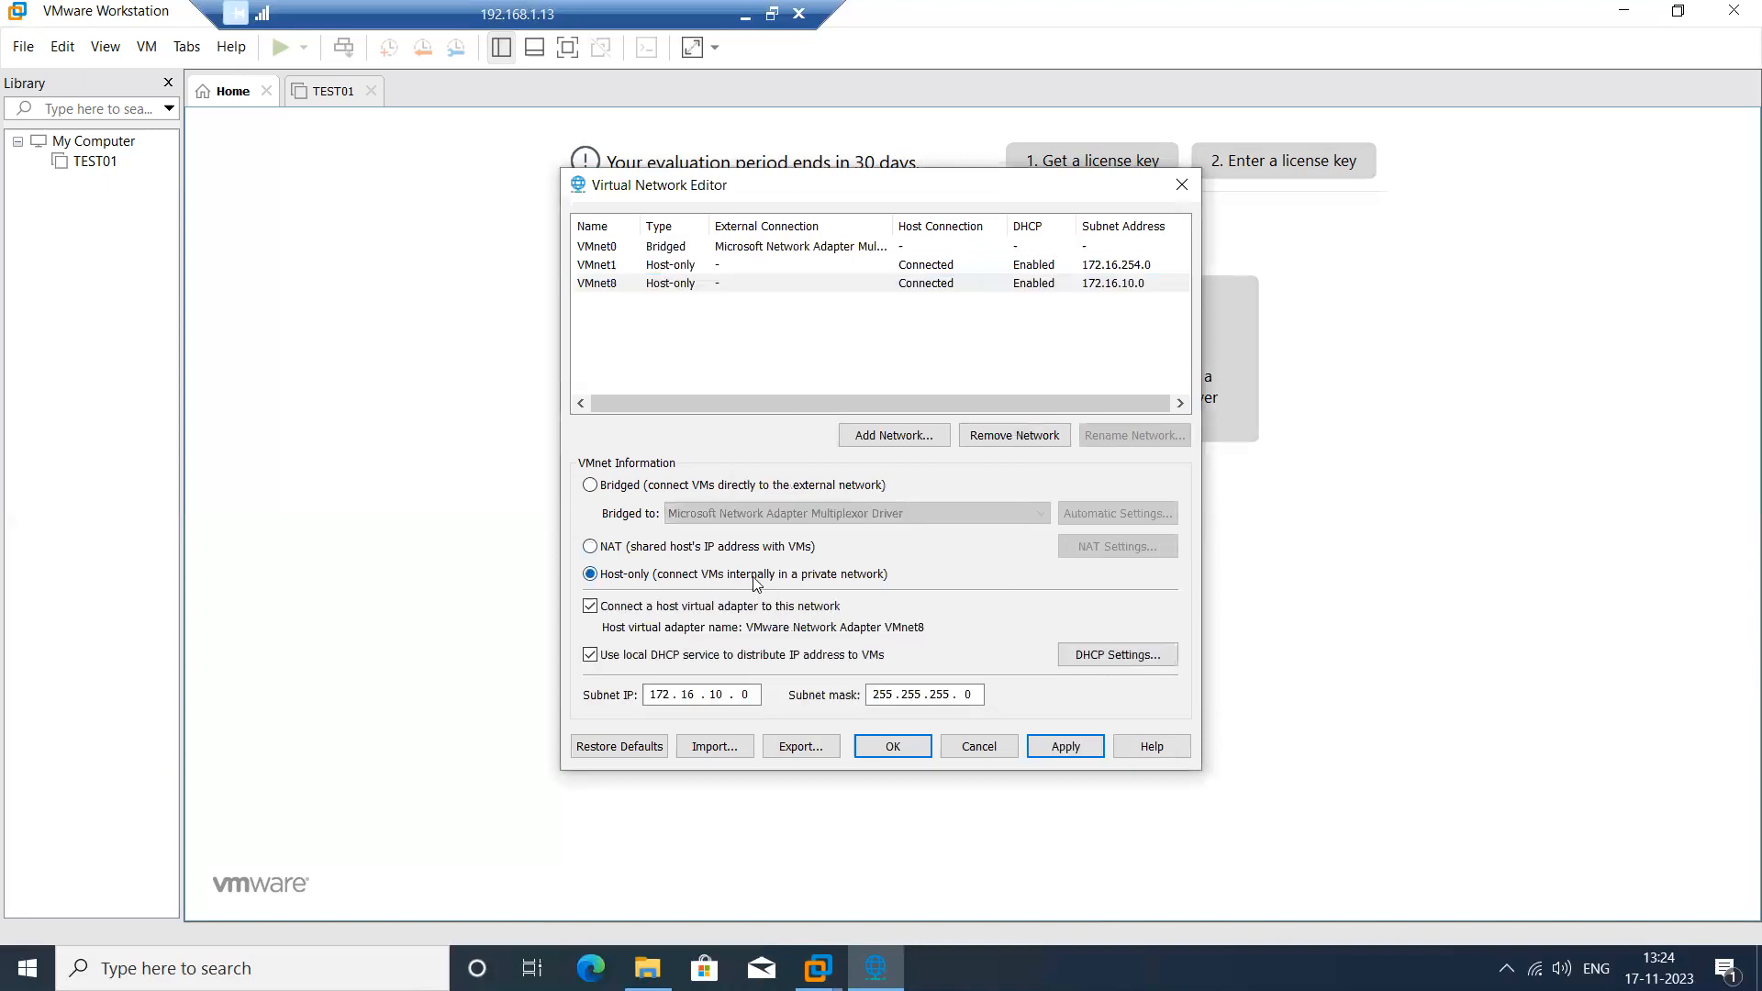
left_click(756, 549)
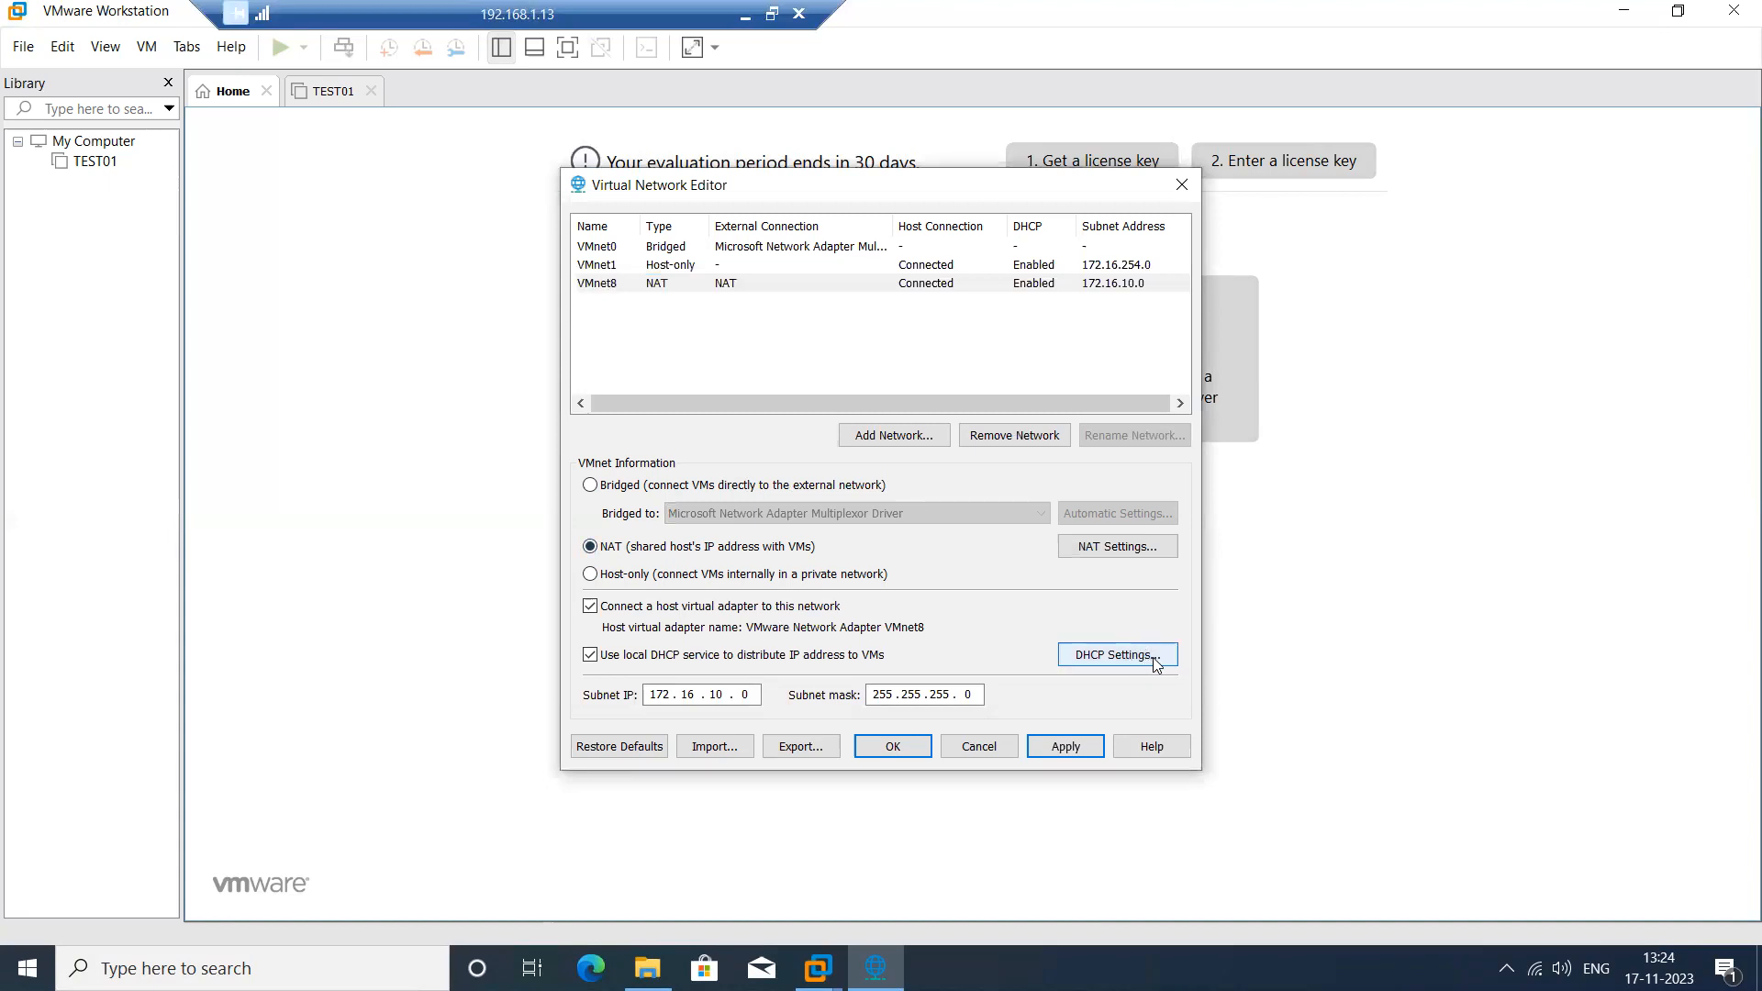
left_click(1116, 654)
left_click(739, 456)
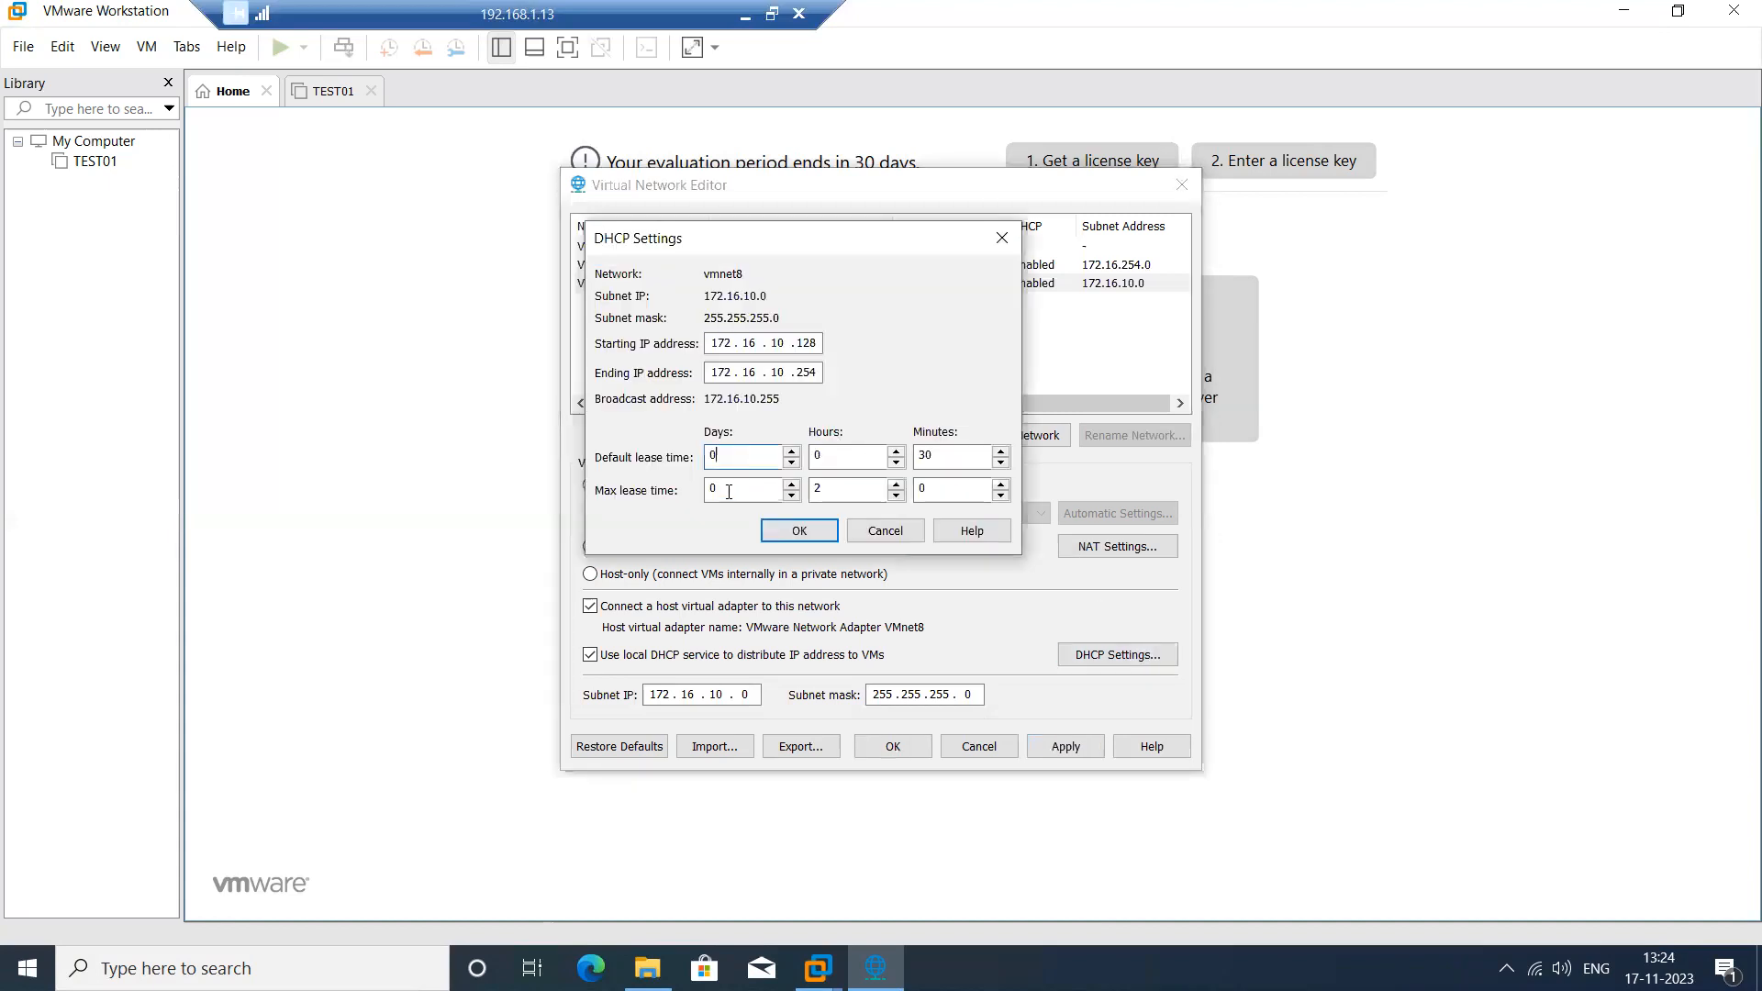
left_click(1001, 237)
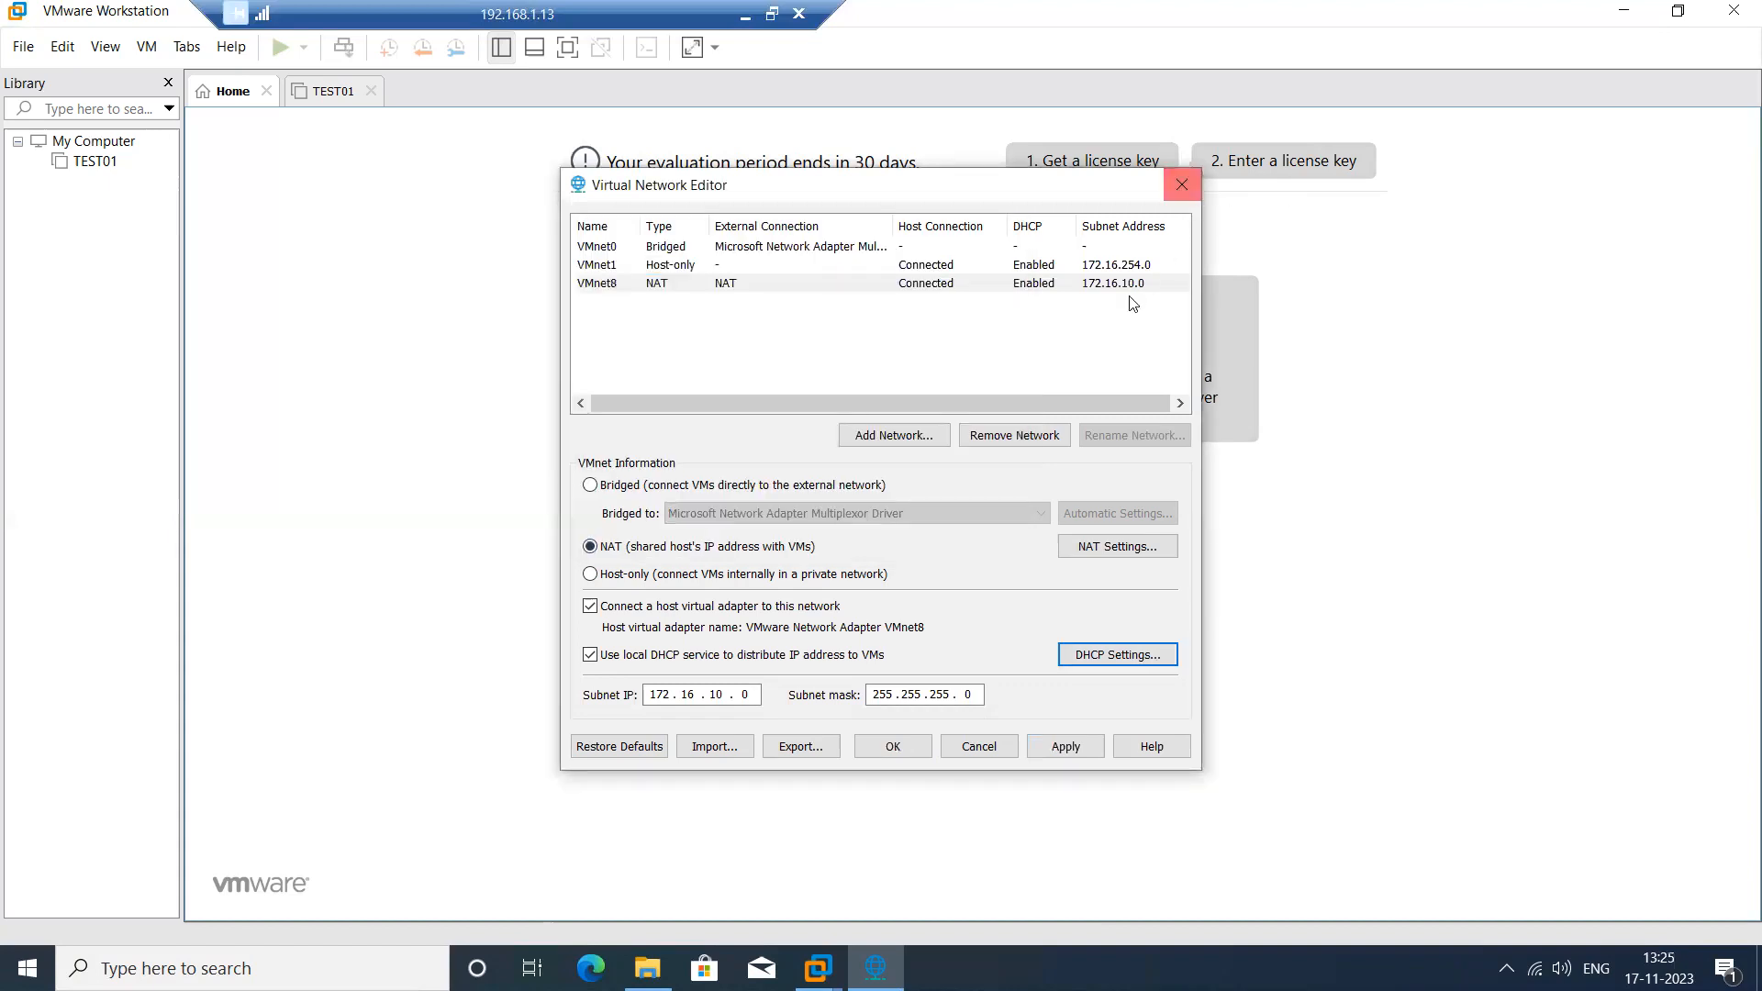
Review the VMnet0, VMnet1 and VMnet8 entries once more and close the Virtual Network Editor.
left_click(705, 266)
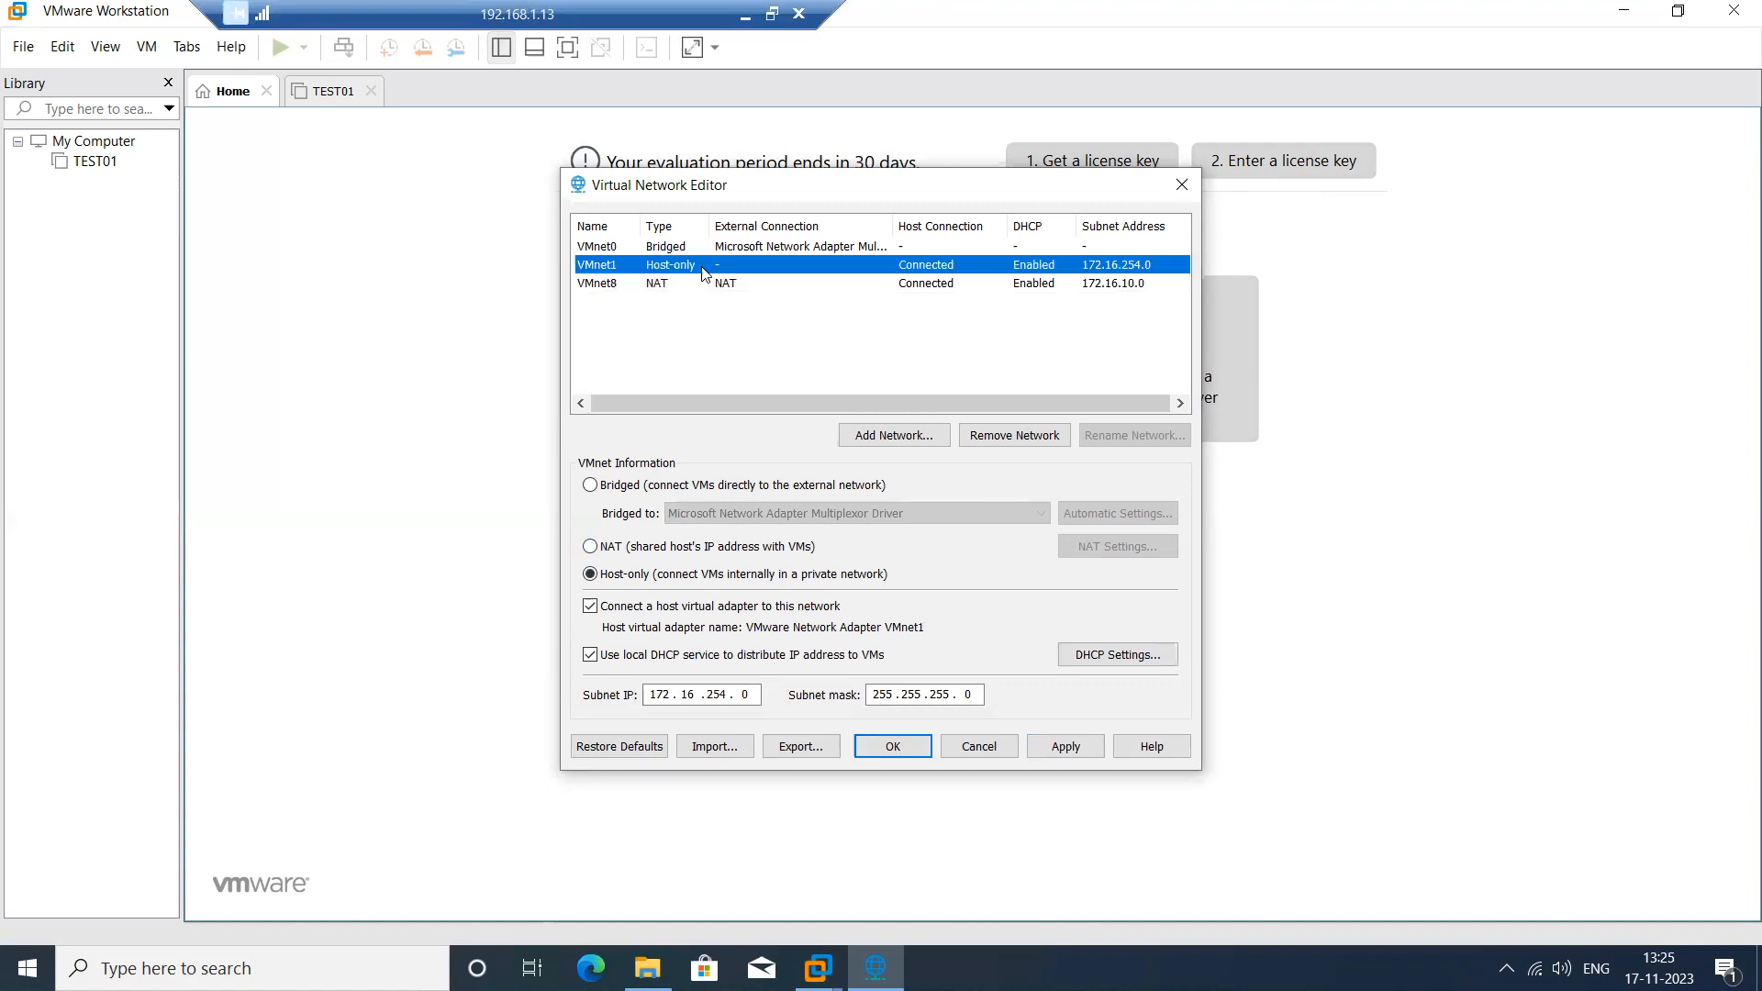
left_click(693, 248)
left_click(685, 266)
left_click(682, 284)
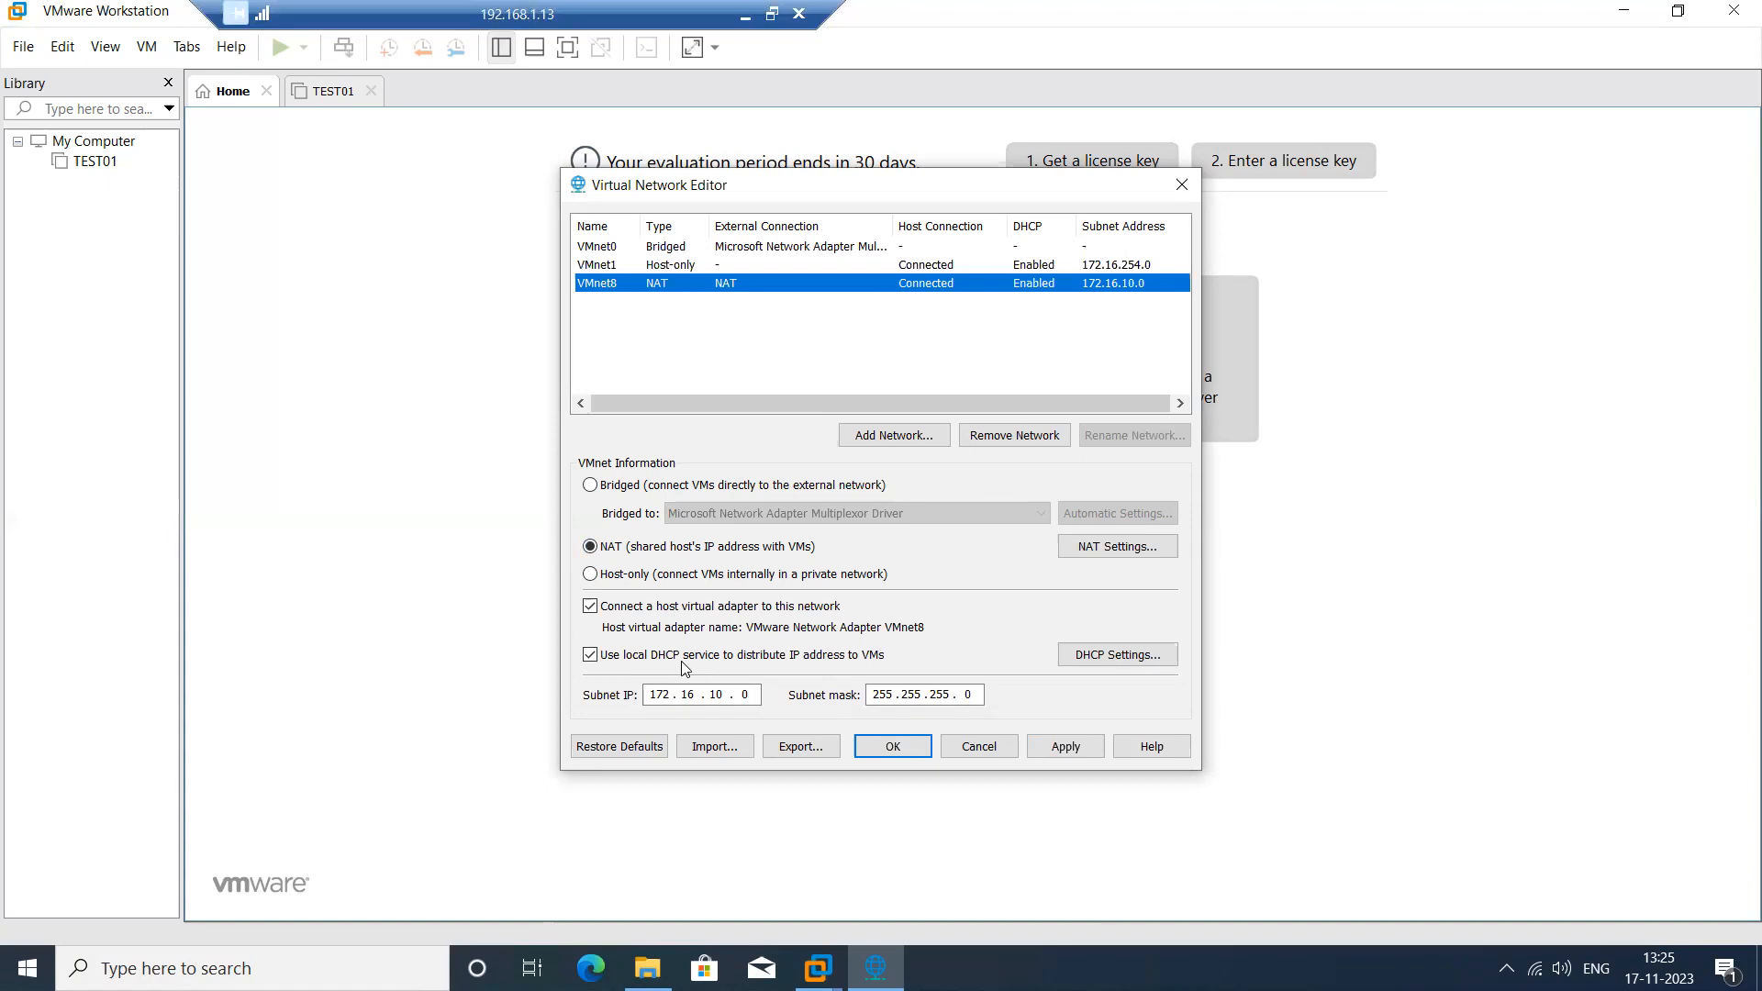
left_click(1184, 188)
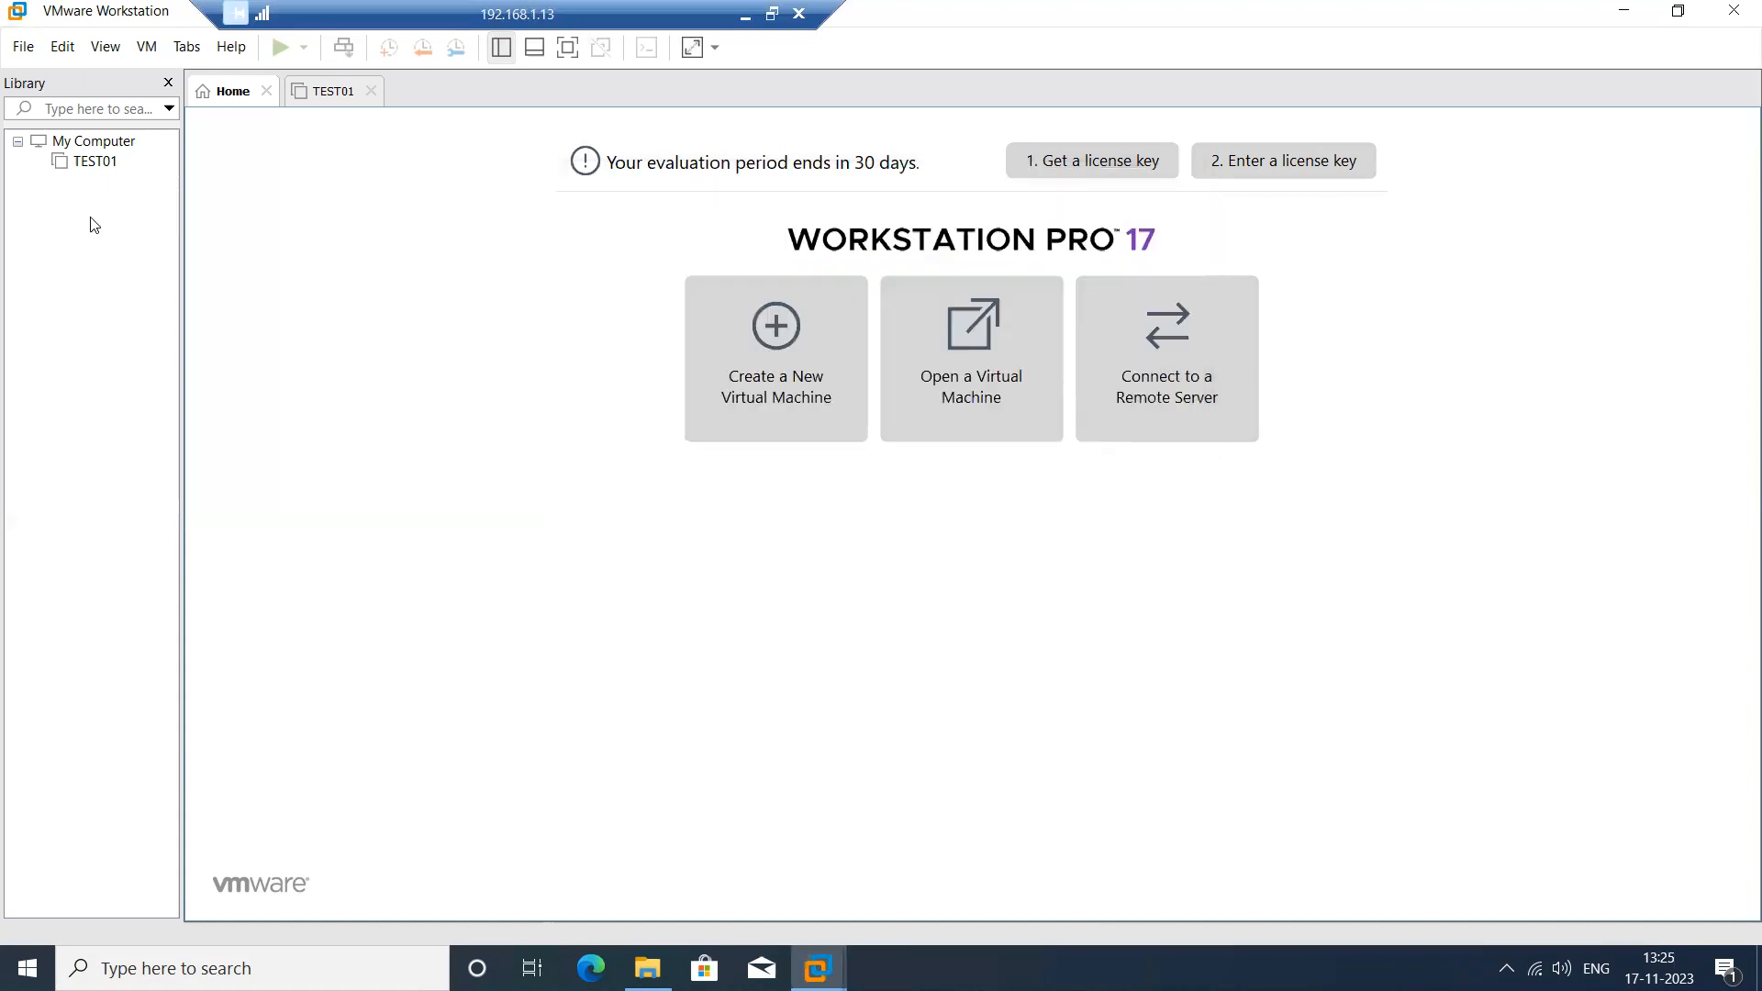
Start a new virtual machine using the Custom (advanced) configuration and proceed to the hardware compatibility page.
left_click(24, 47)
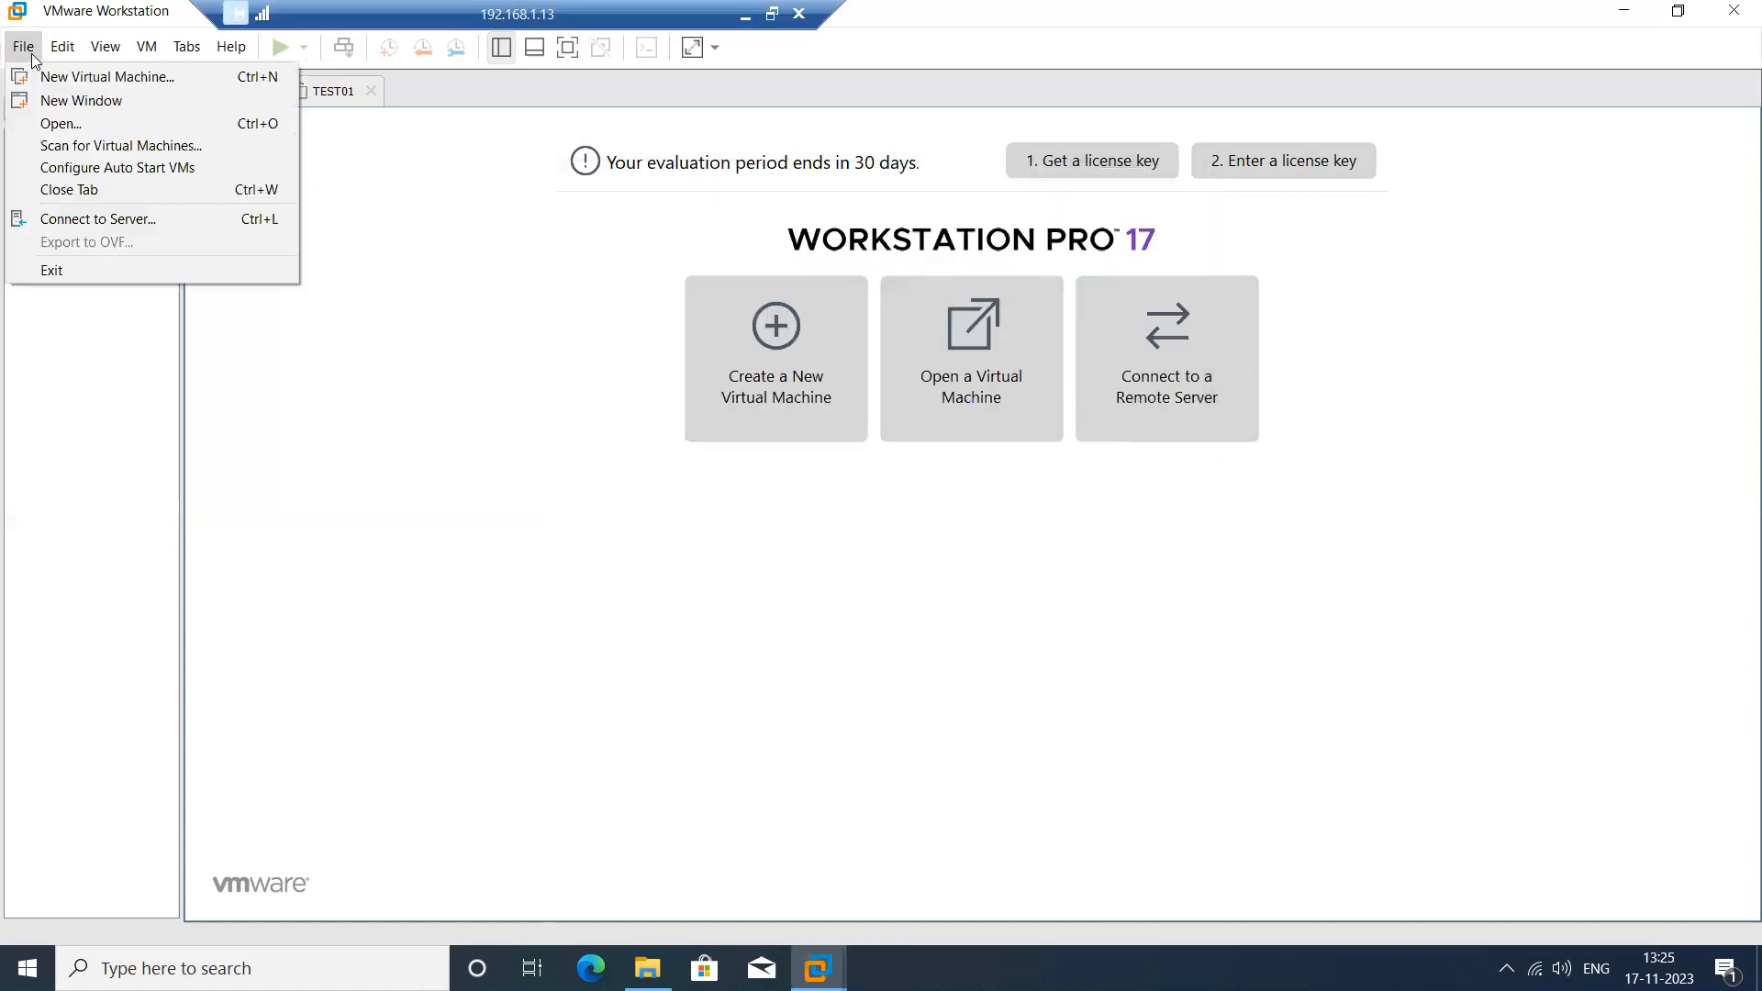
left_click(92, 79)
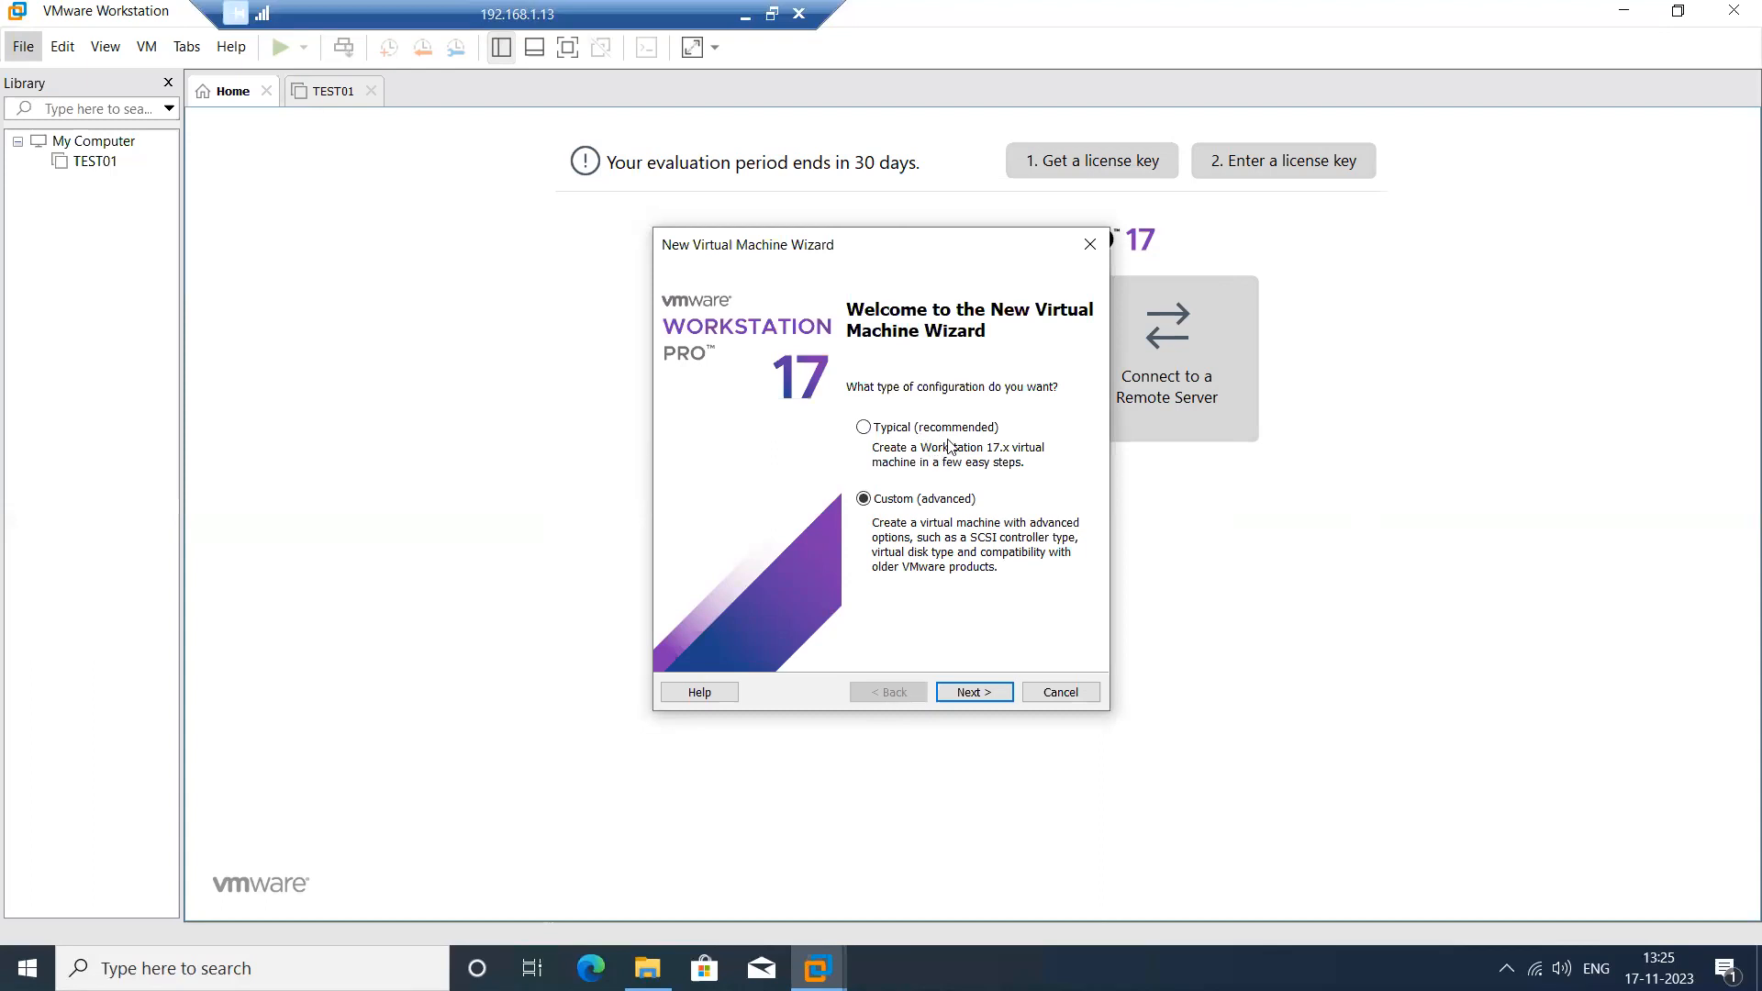
left_click(974, 693)
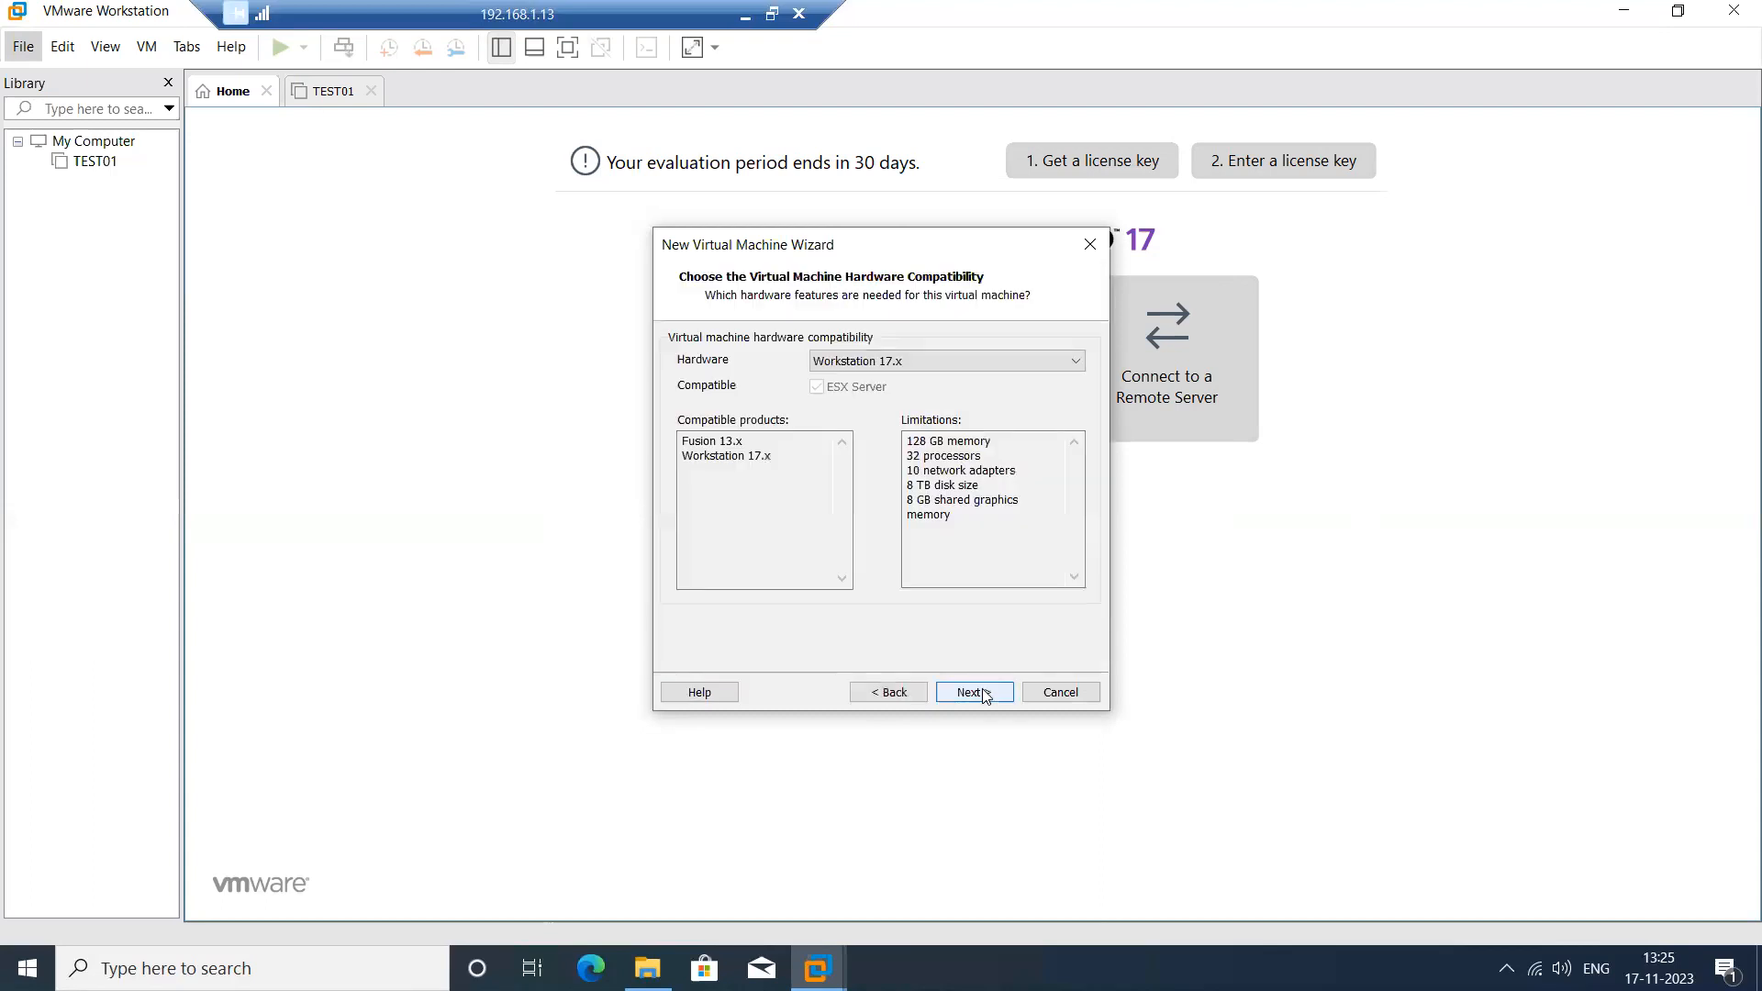
Keep Workstation 17.x hardware compatibility and choose to install the guest operating system later.
left_click(942, 363)
left_click(942, 367)
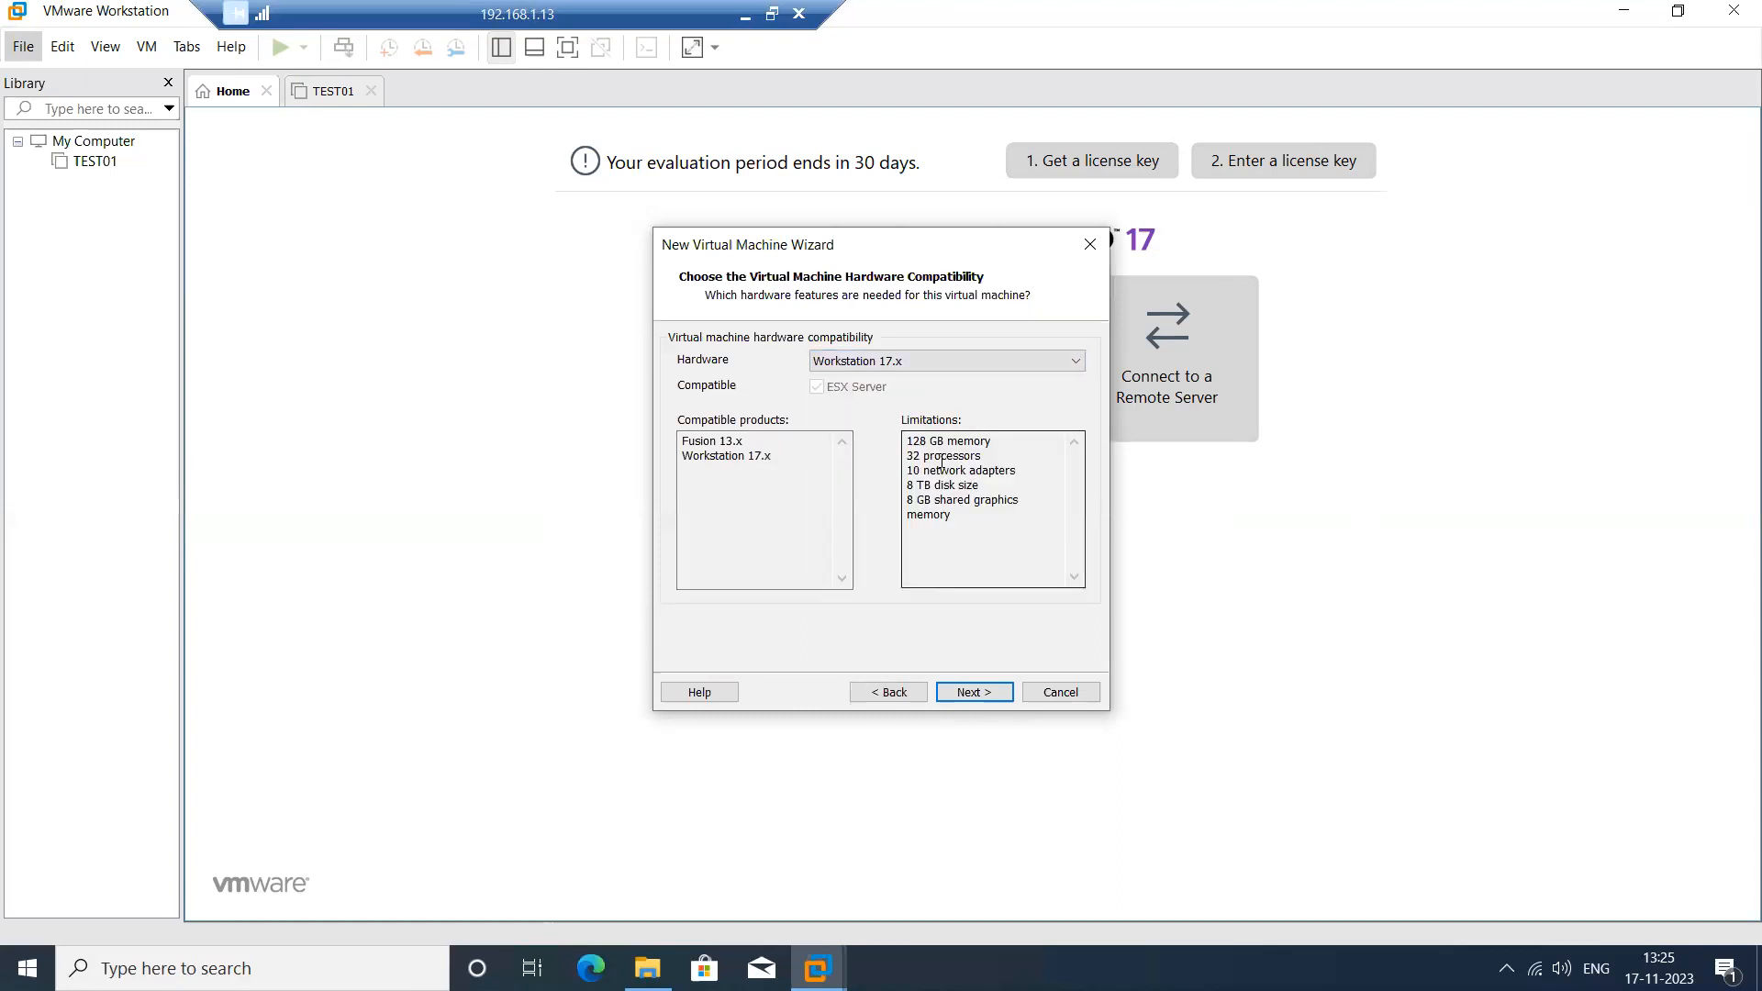
left_click(931, 359)
left_click(931, 359)
left_click(931, 359)
left_click(931, 360)
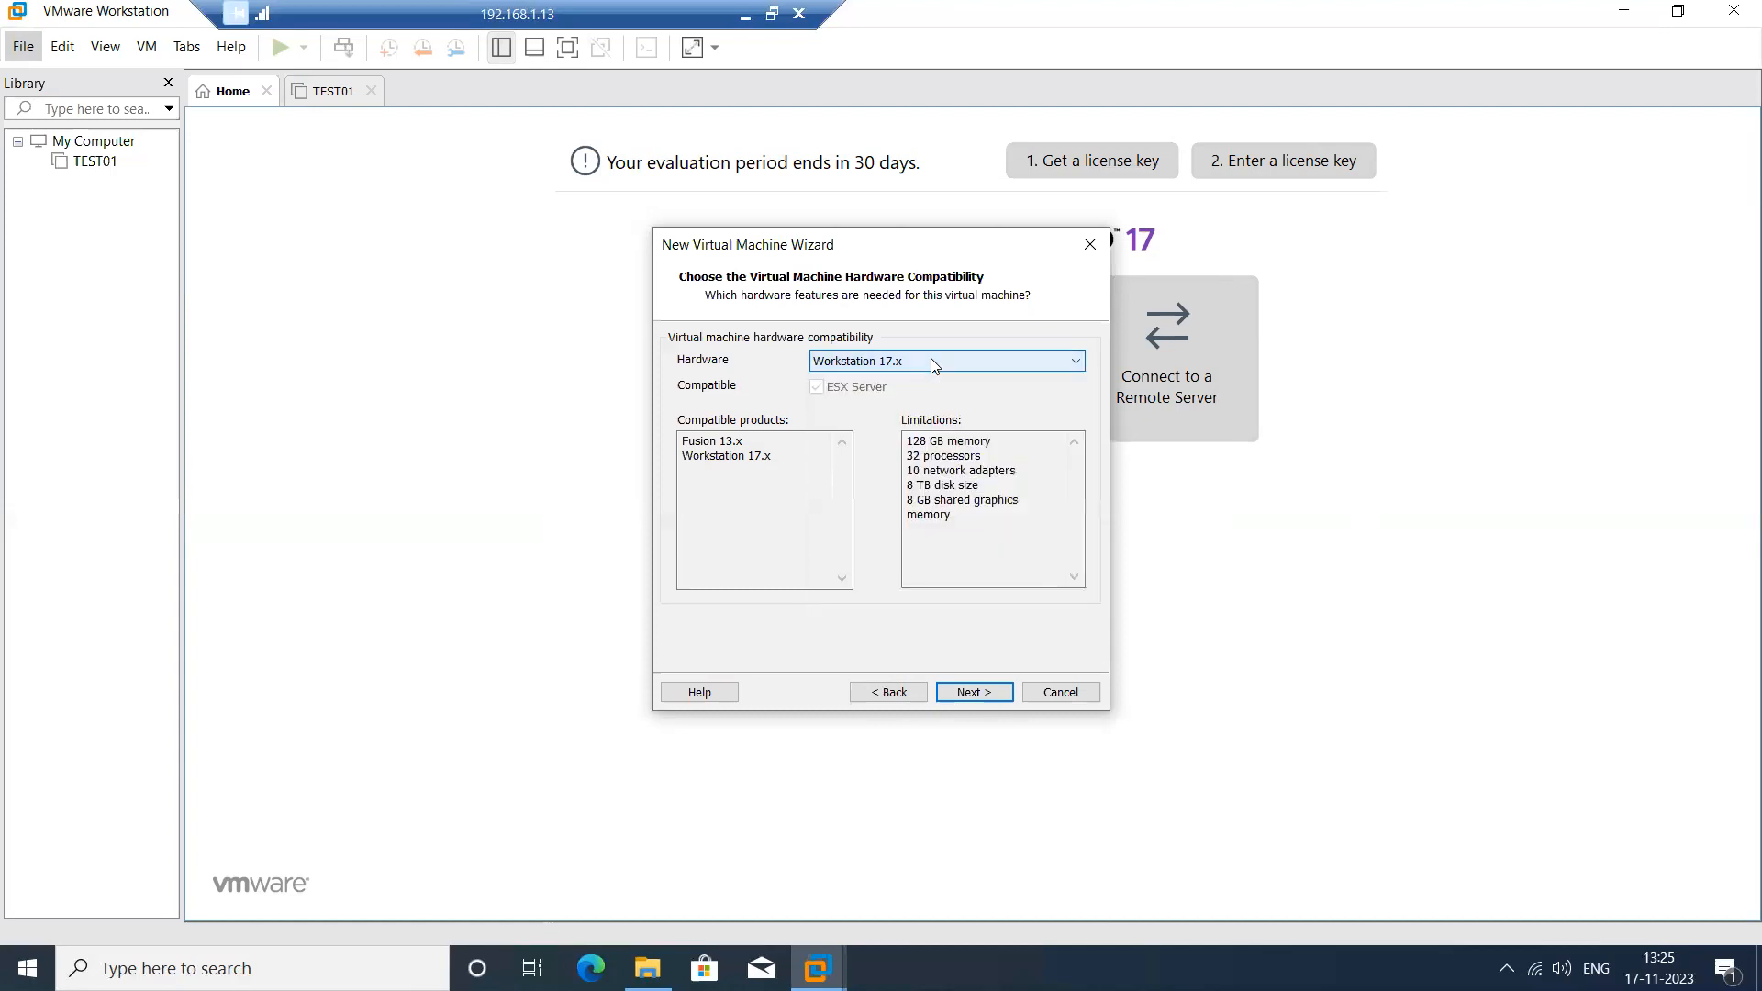
left_click(990, 695)
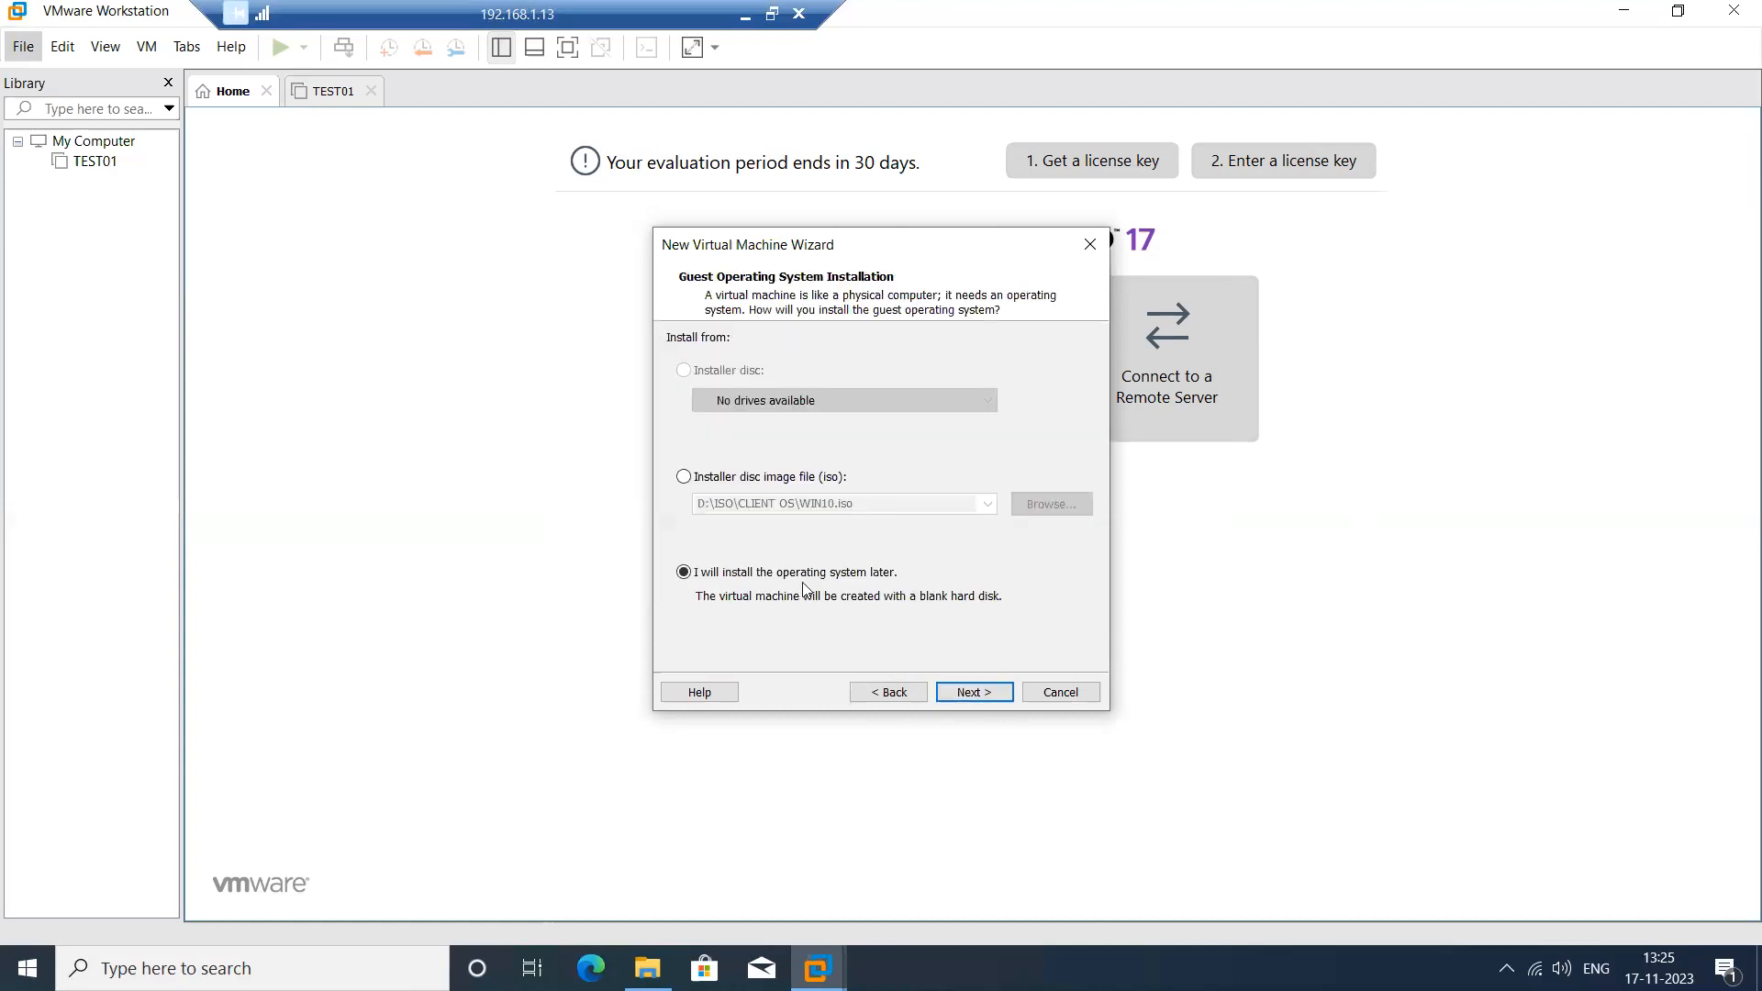
left_click(982, 694)
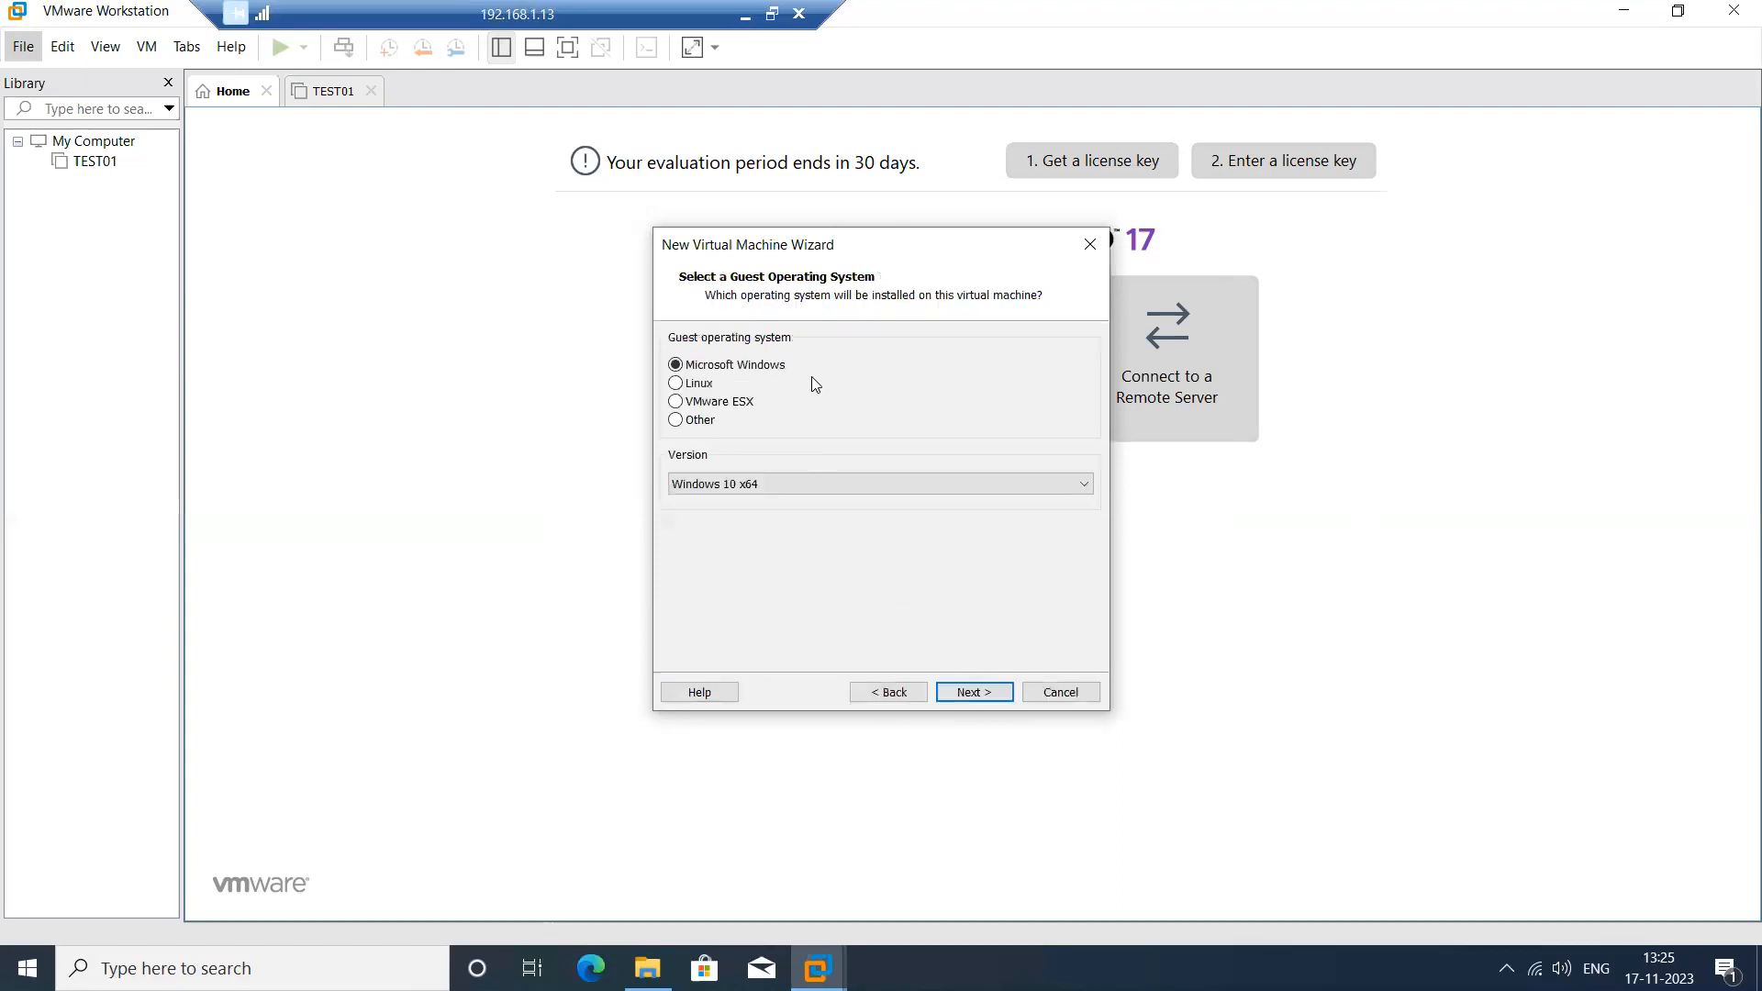
Look through the guest operating system families and the list of available Microsoft Windows versions.
left_click(703, 389)
left_click(707, 404)
left_click(707, 421)
left_click(743, 483)
left_click(748, 336)
left_click(752, 368)
left_click(780, 486)
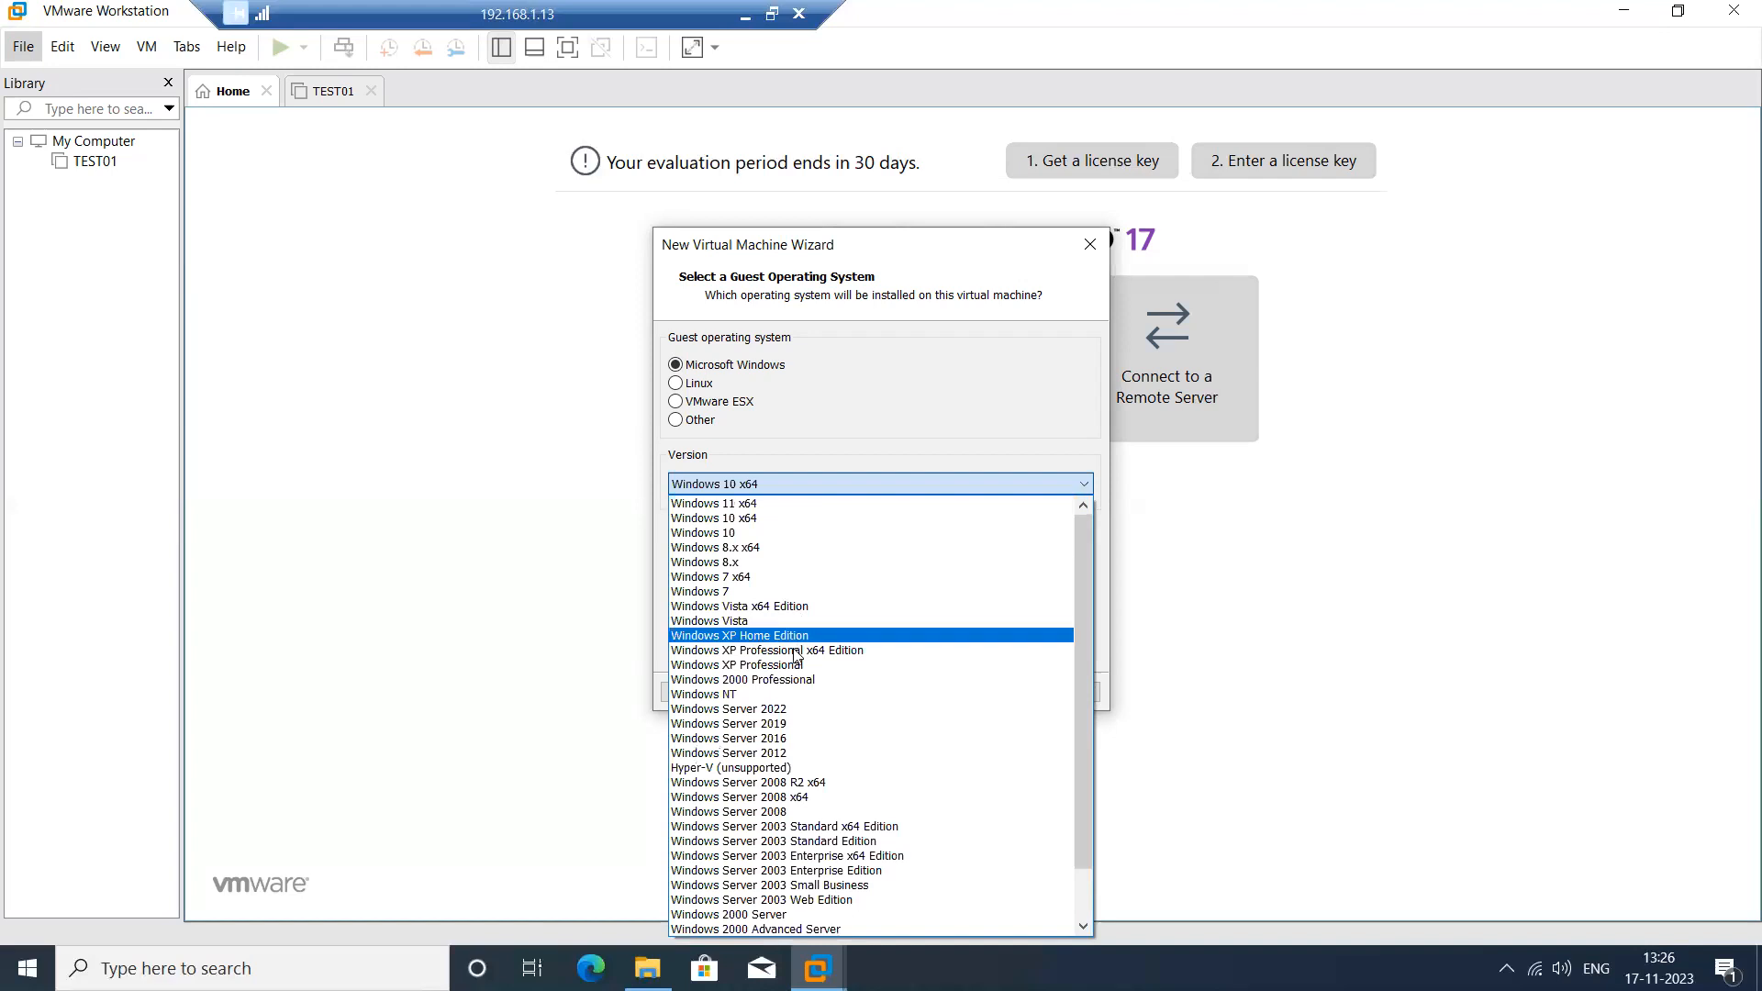
scroll(796, 656, "down", 1)
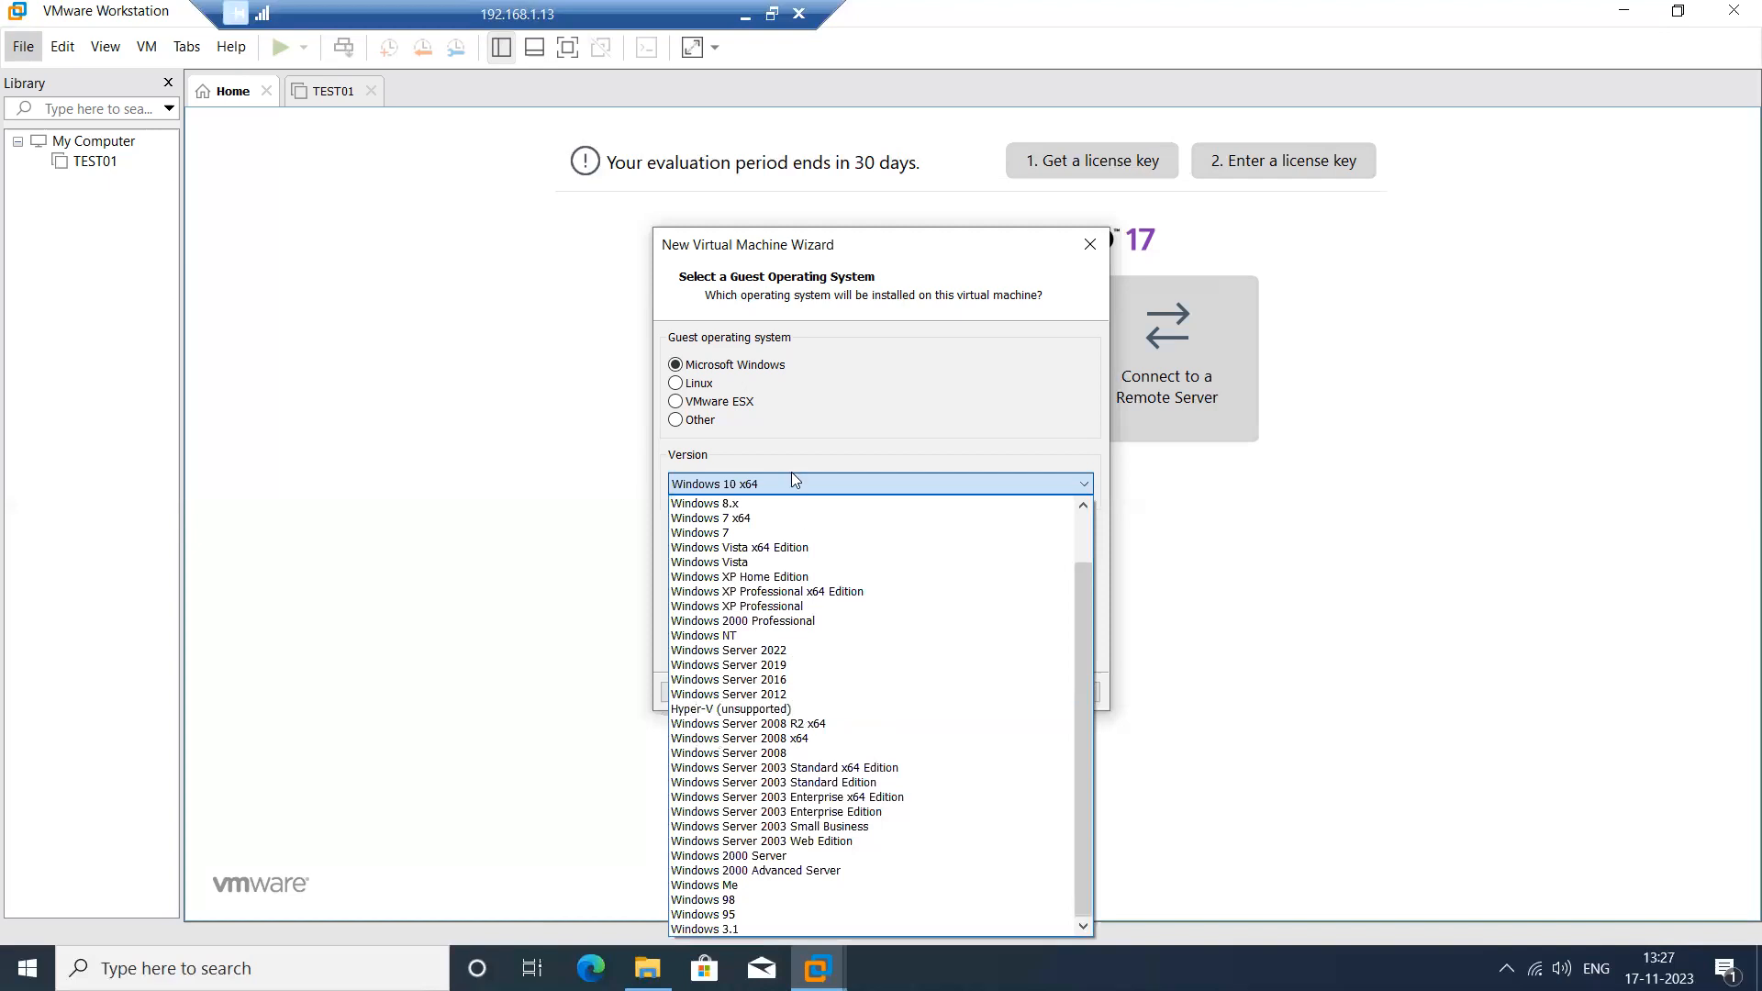
View the version lists offered for Linux and VMware ESX guests.
left_click(698, 387)
left_click(698, 387)
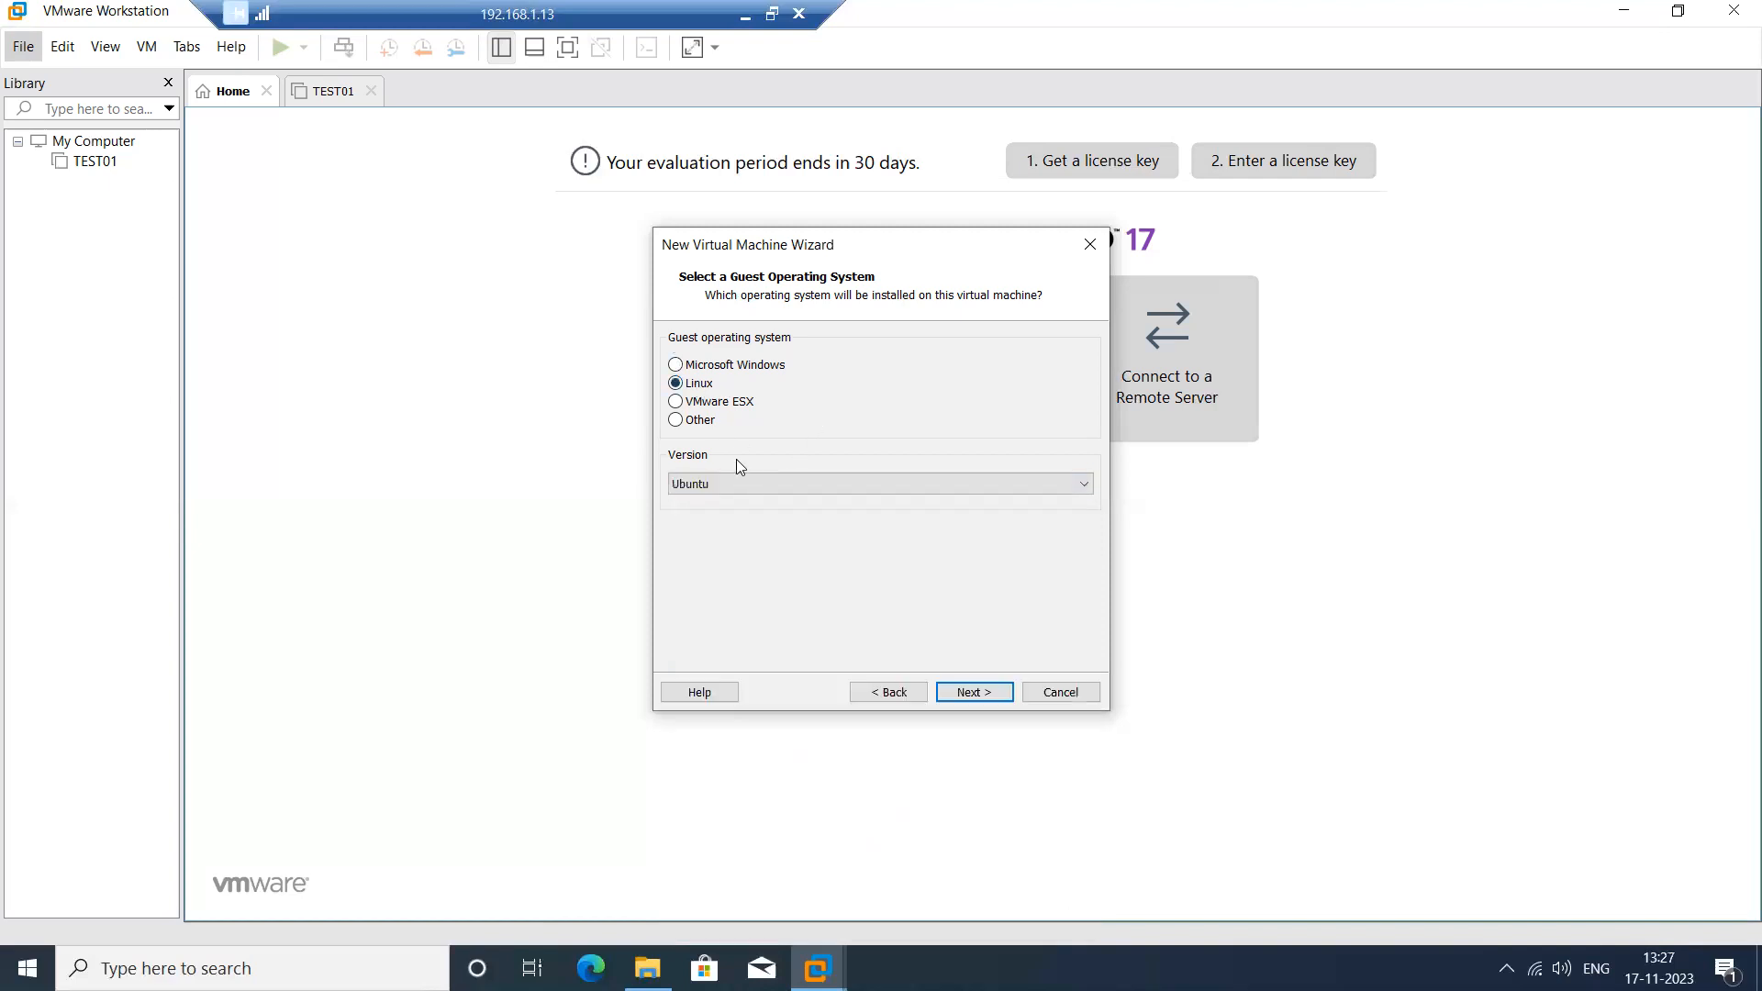
left_click(739, 483)
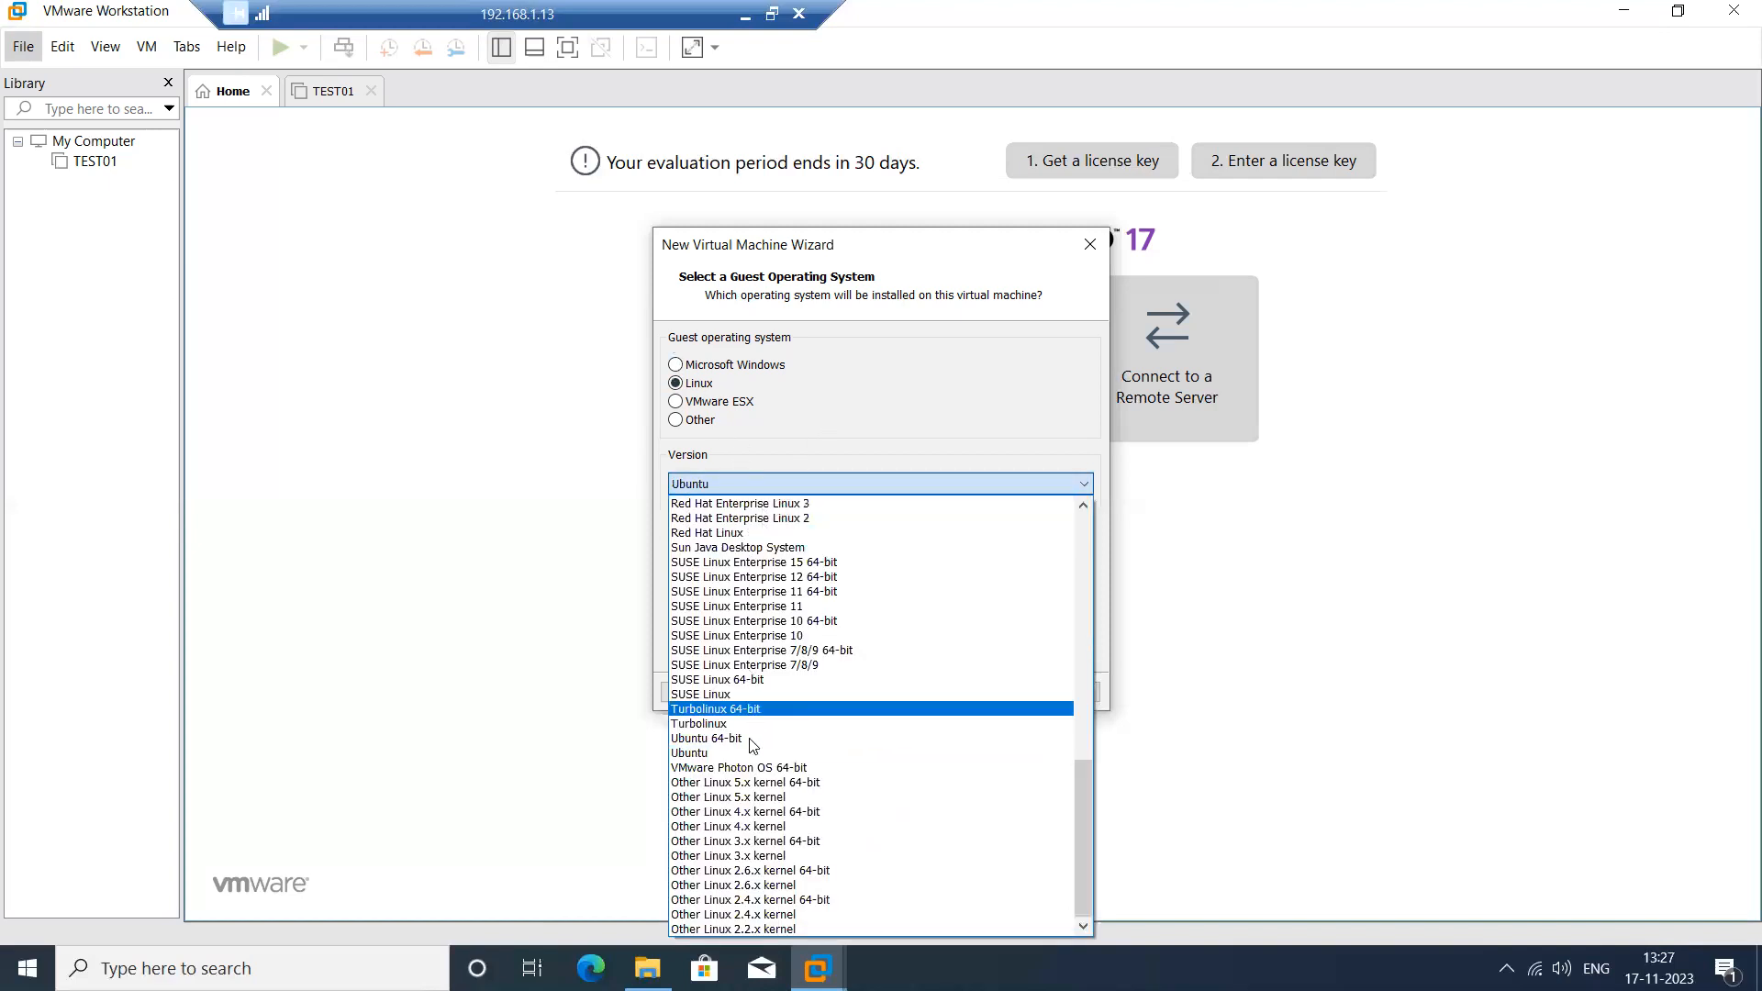
left_click(827, 358)
left_click(718, 401)
left_click(773, 484)
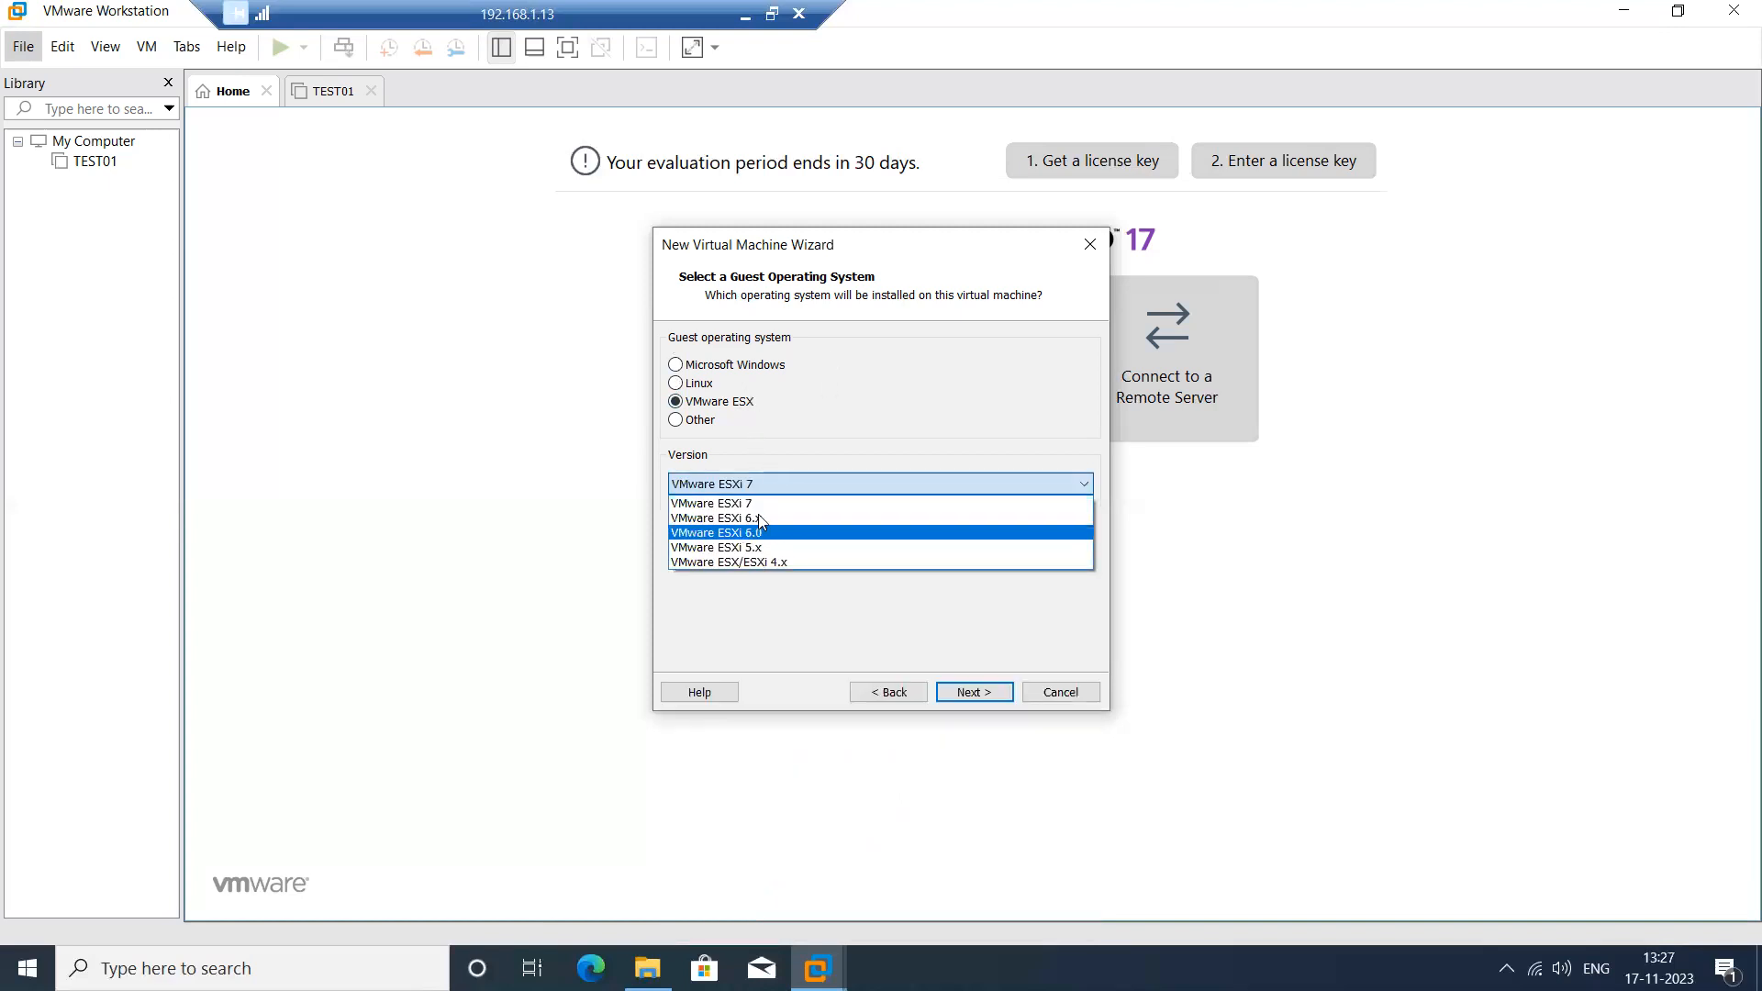
Choose Microsoft Windows with version Windows 10 x64 as the guest operating system and proceed.
left_click(757, 368)
left_click(757, 368)
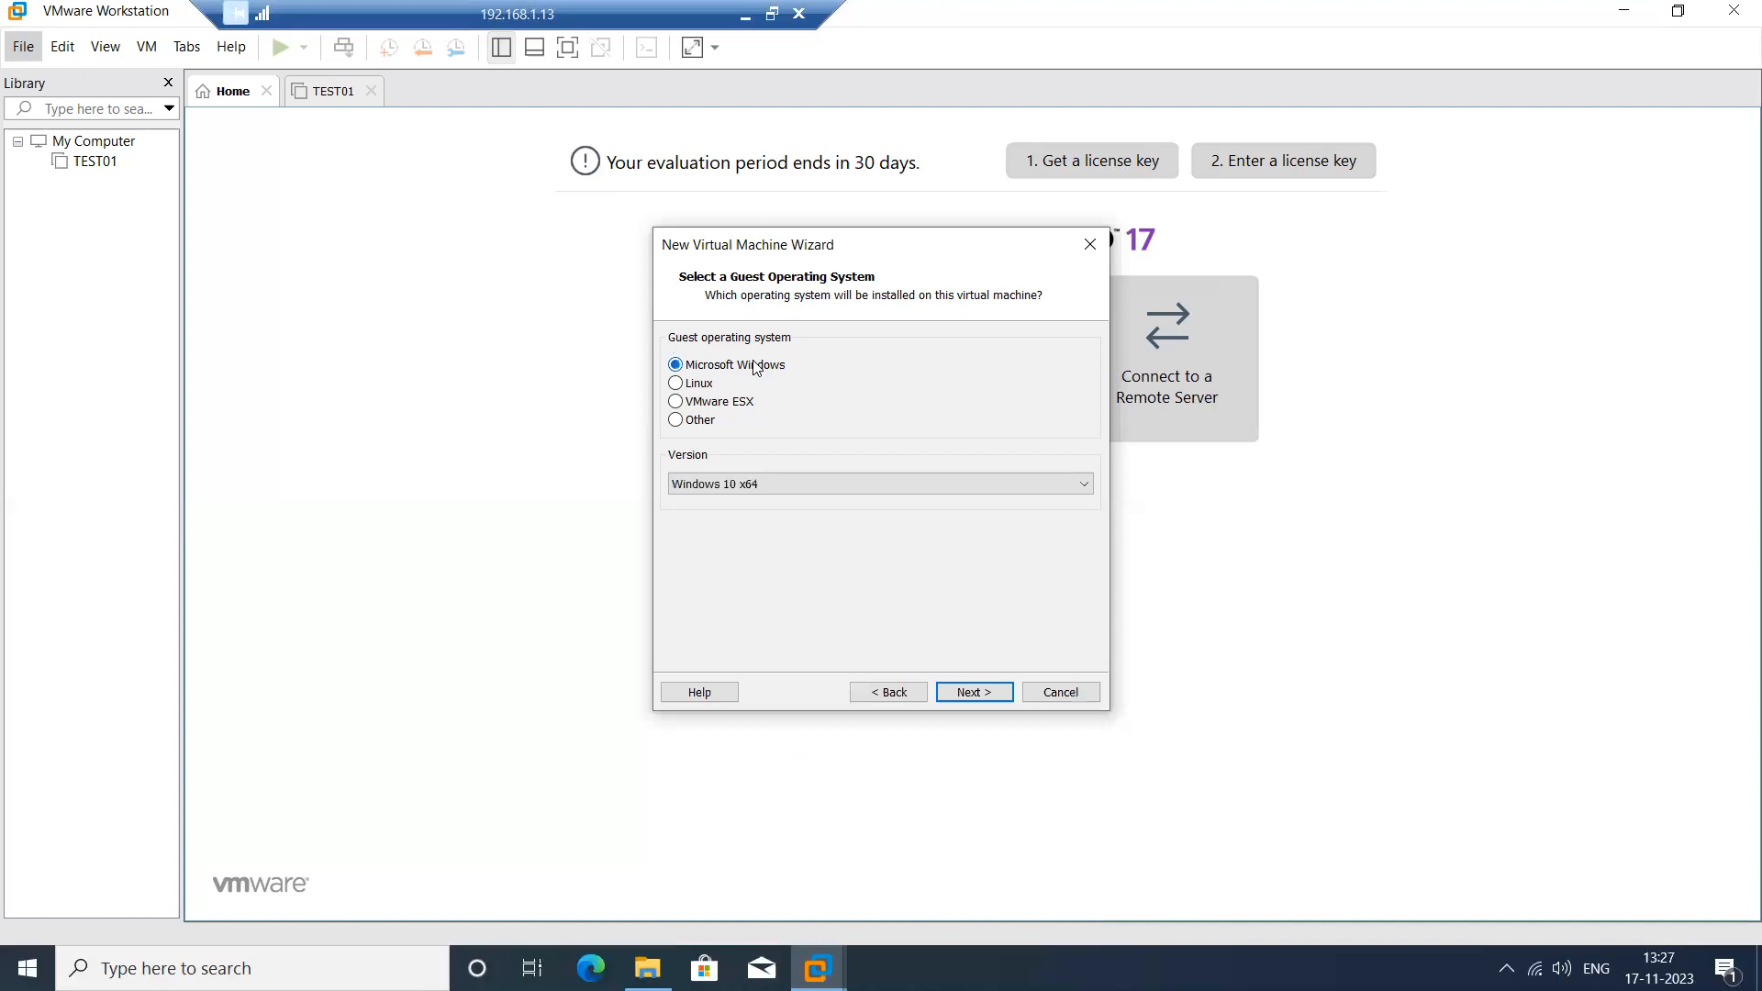
left_click(785, 483)
left_click(787, 499)
left_click(974, 692)
Name the virtual machine TEST02 and accept its default storage location.
left_click_drag(776, 369, 666, 365)
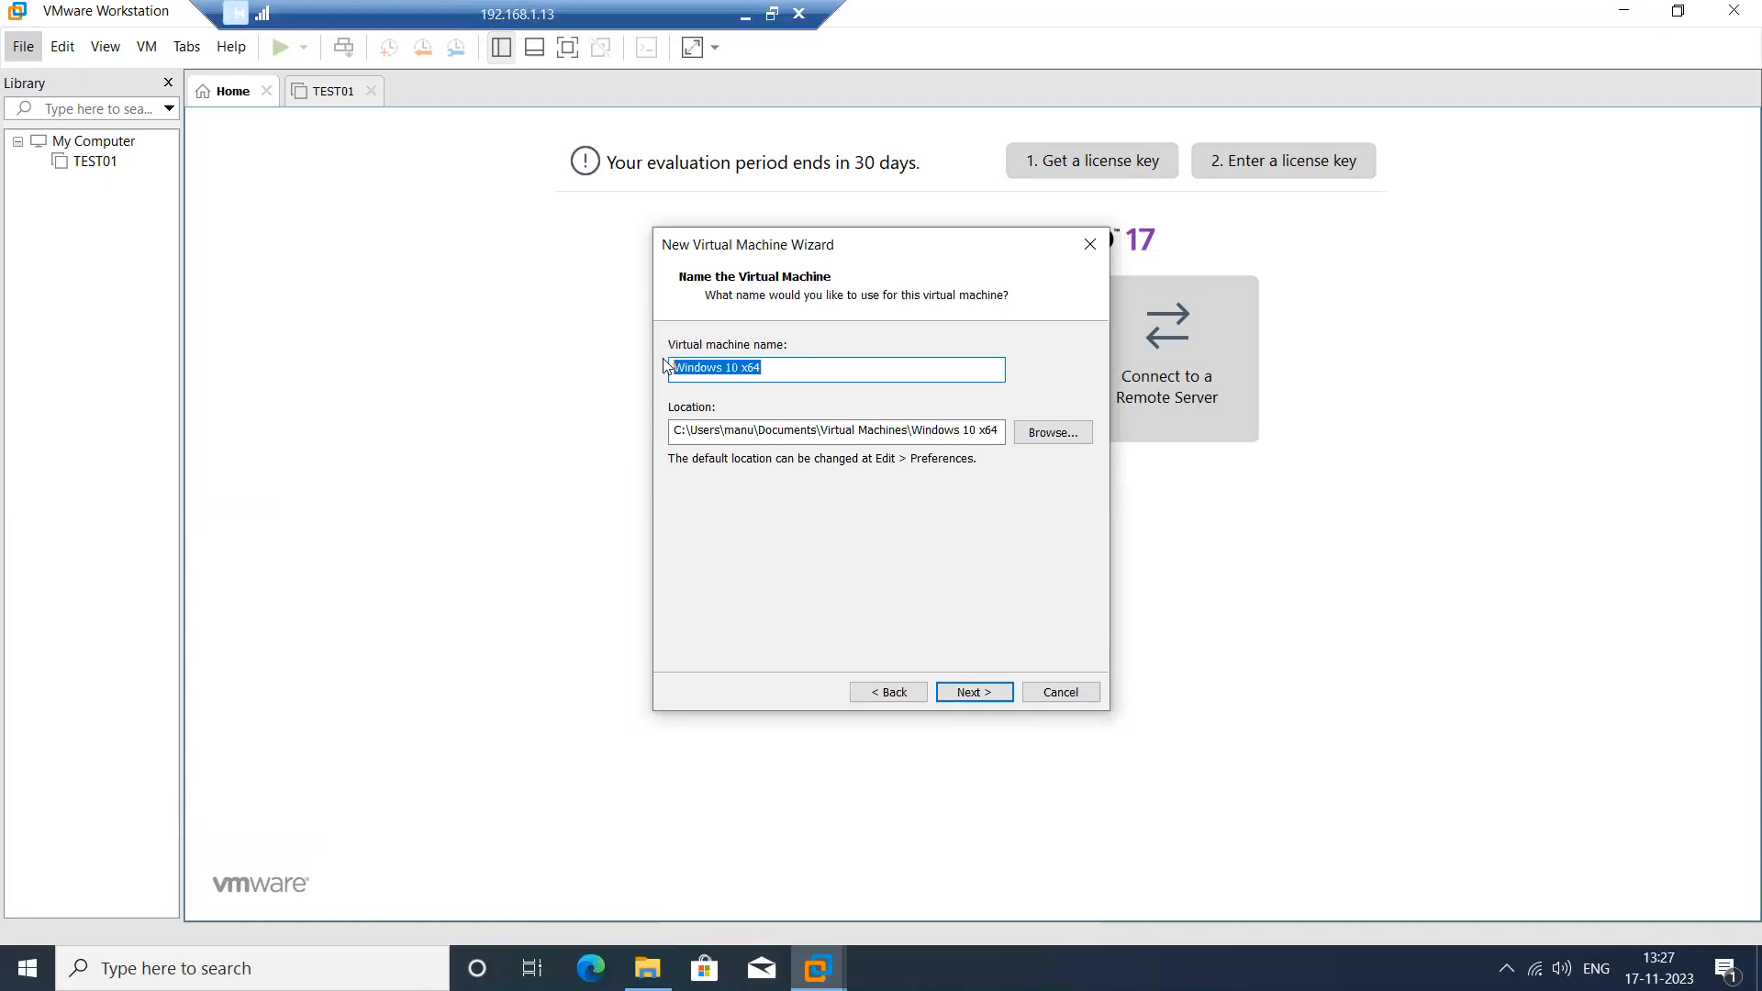
type("TEST02")
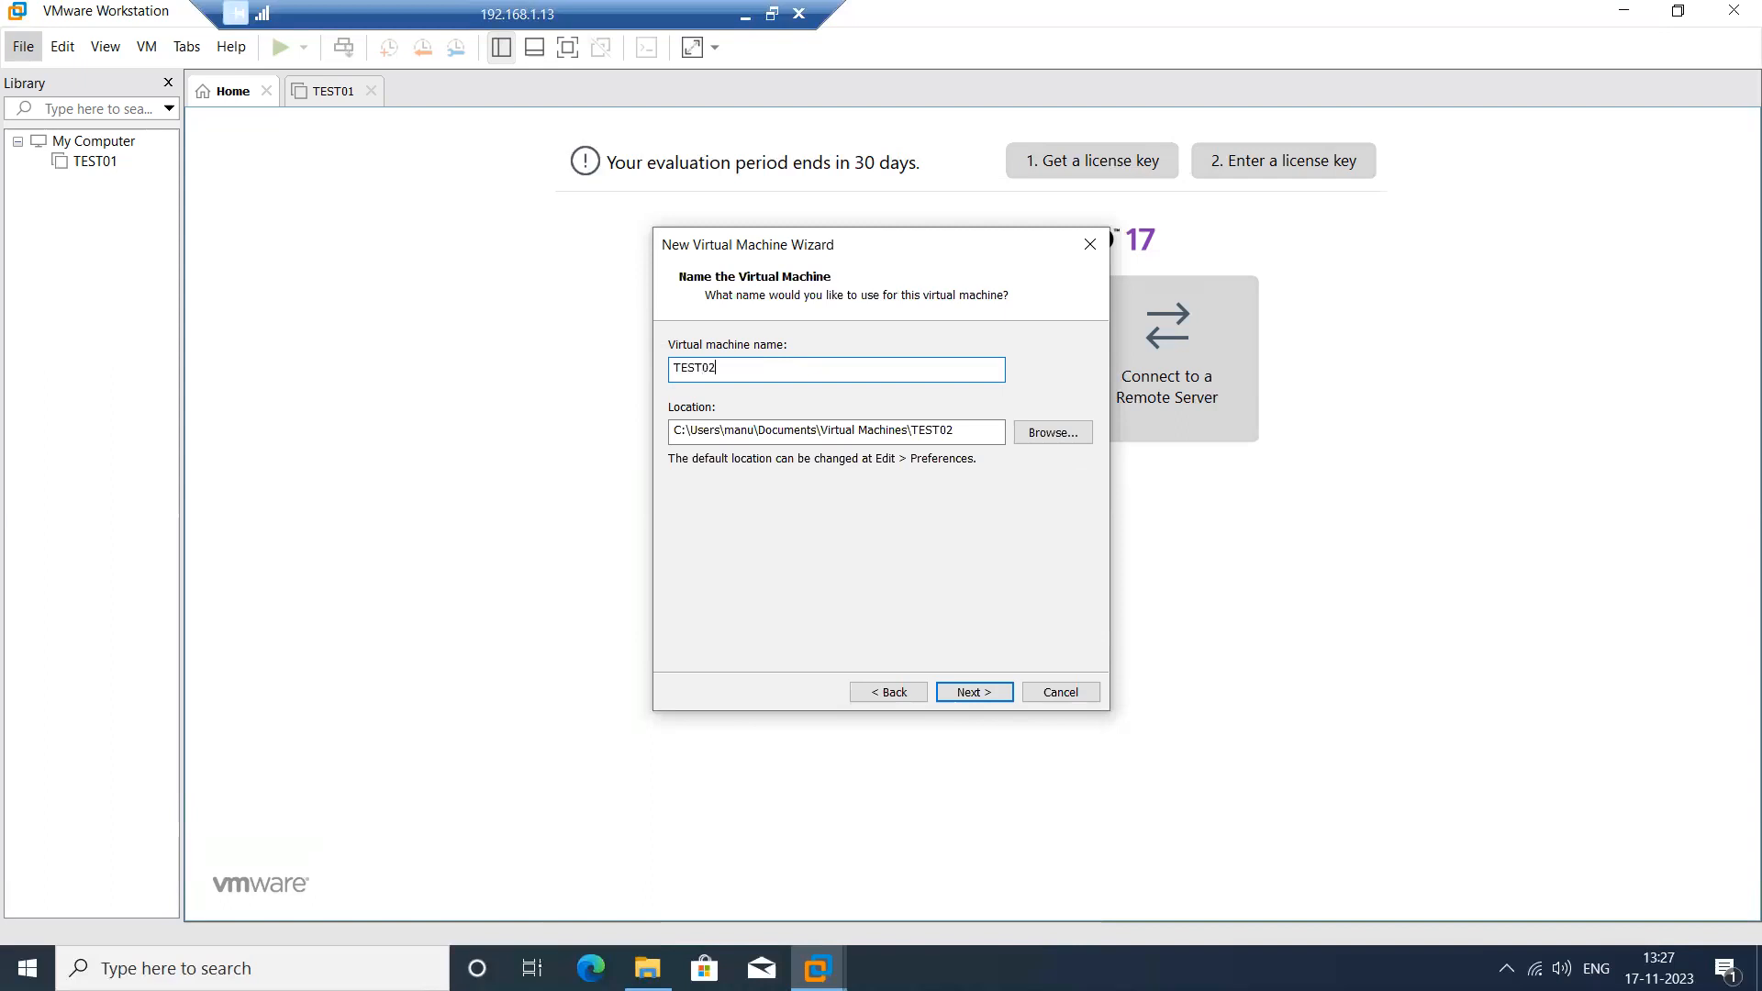
left_click_drag(686, 433, 967, 435)
left_click(963, 433)
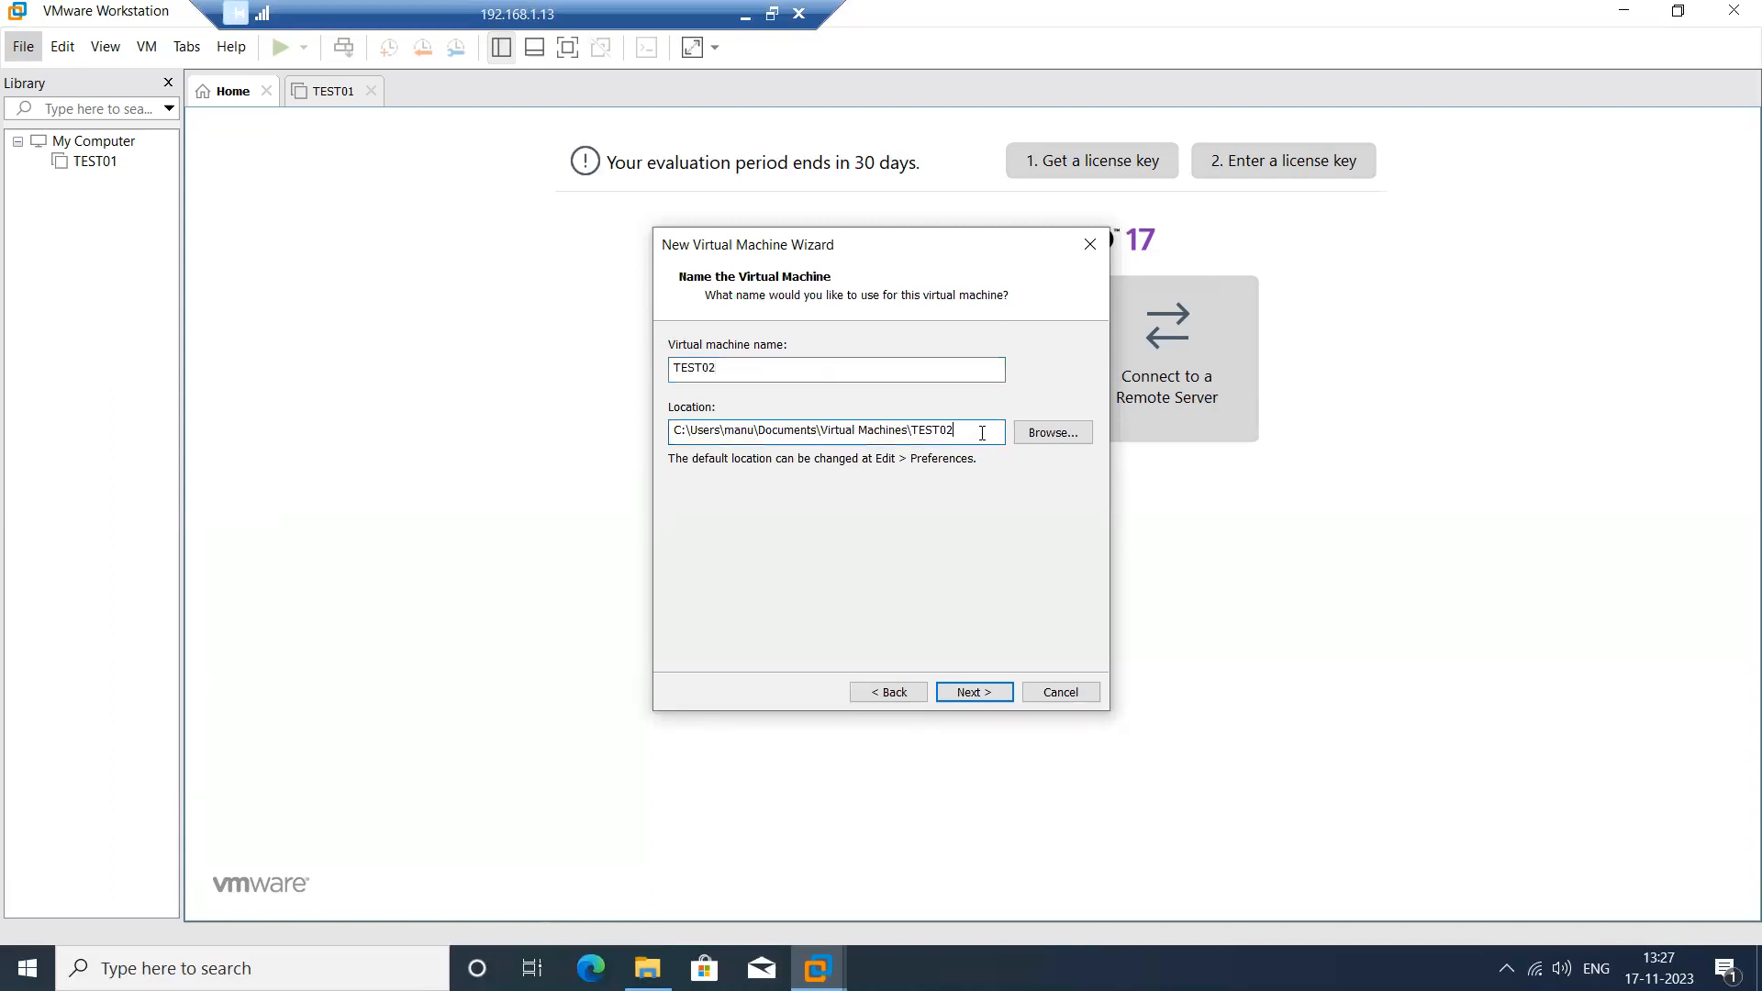
left_click(984, 693)
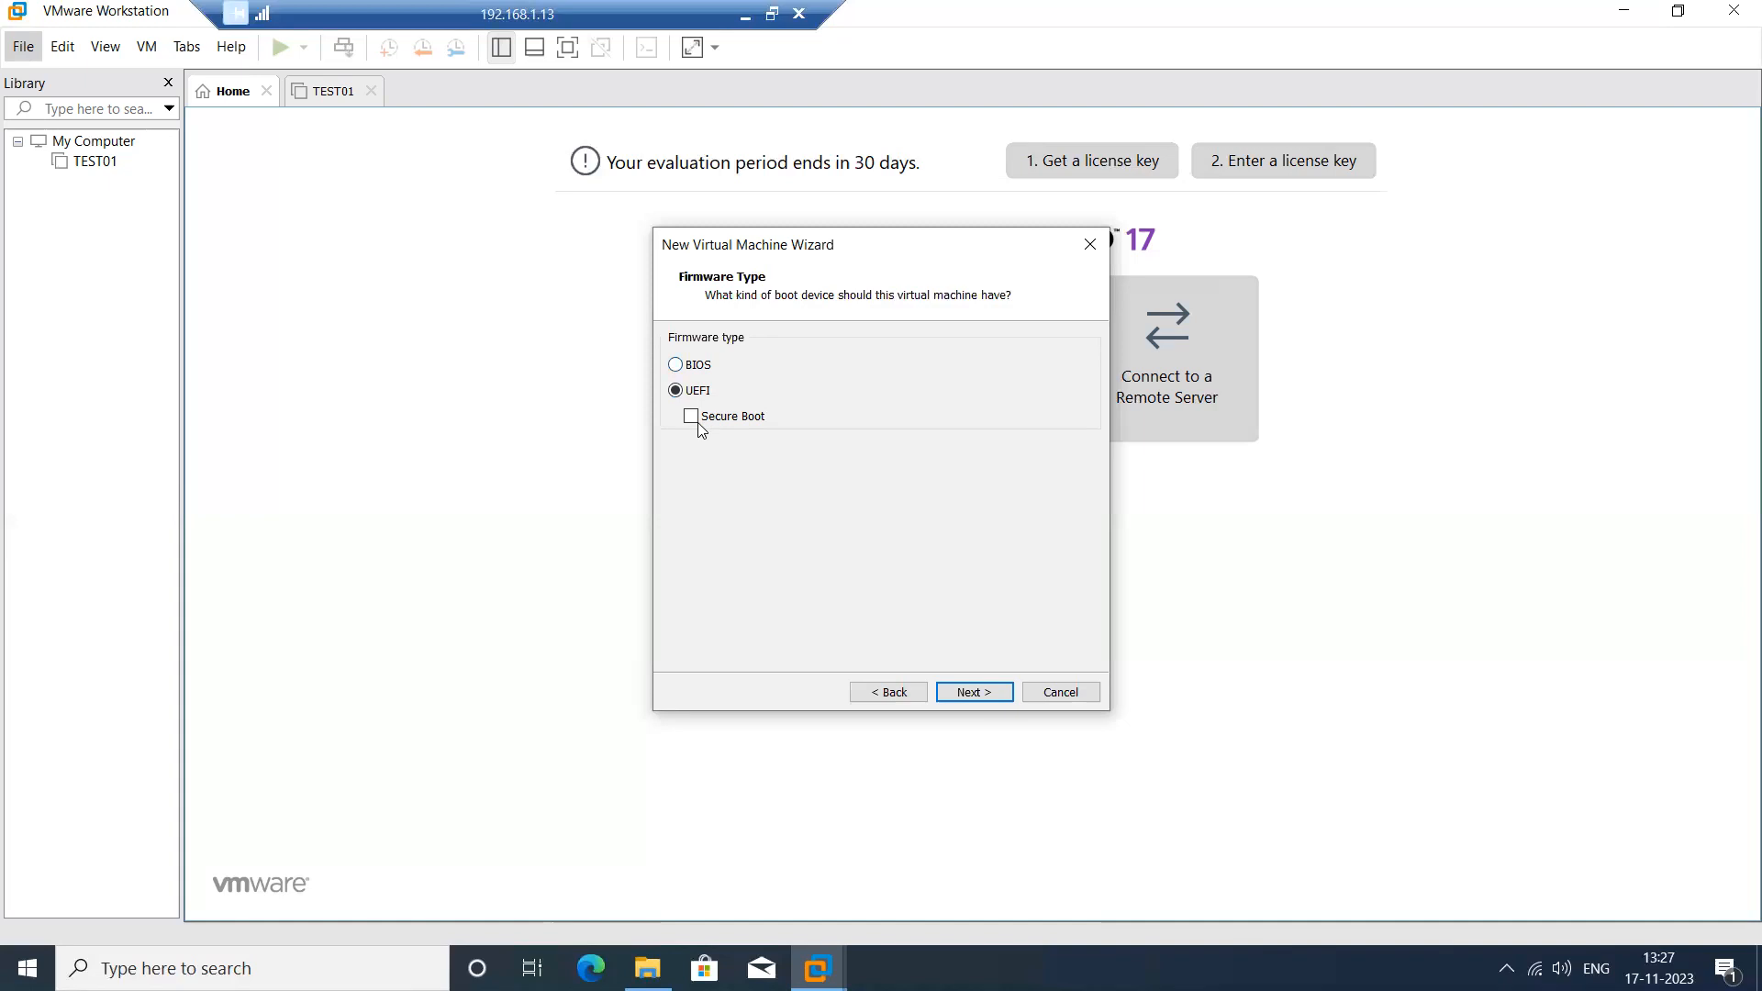
Select BIOS firmware and configure 1 processor with 2 cores per processor.
left_click(698, 367)
left_click(974, 693)
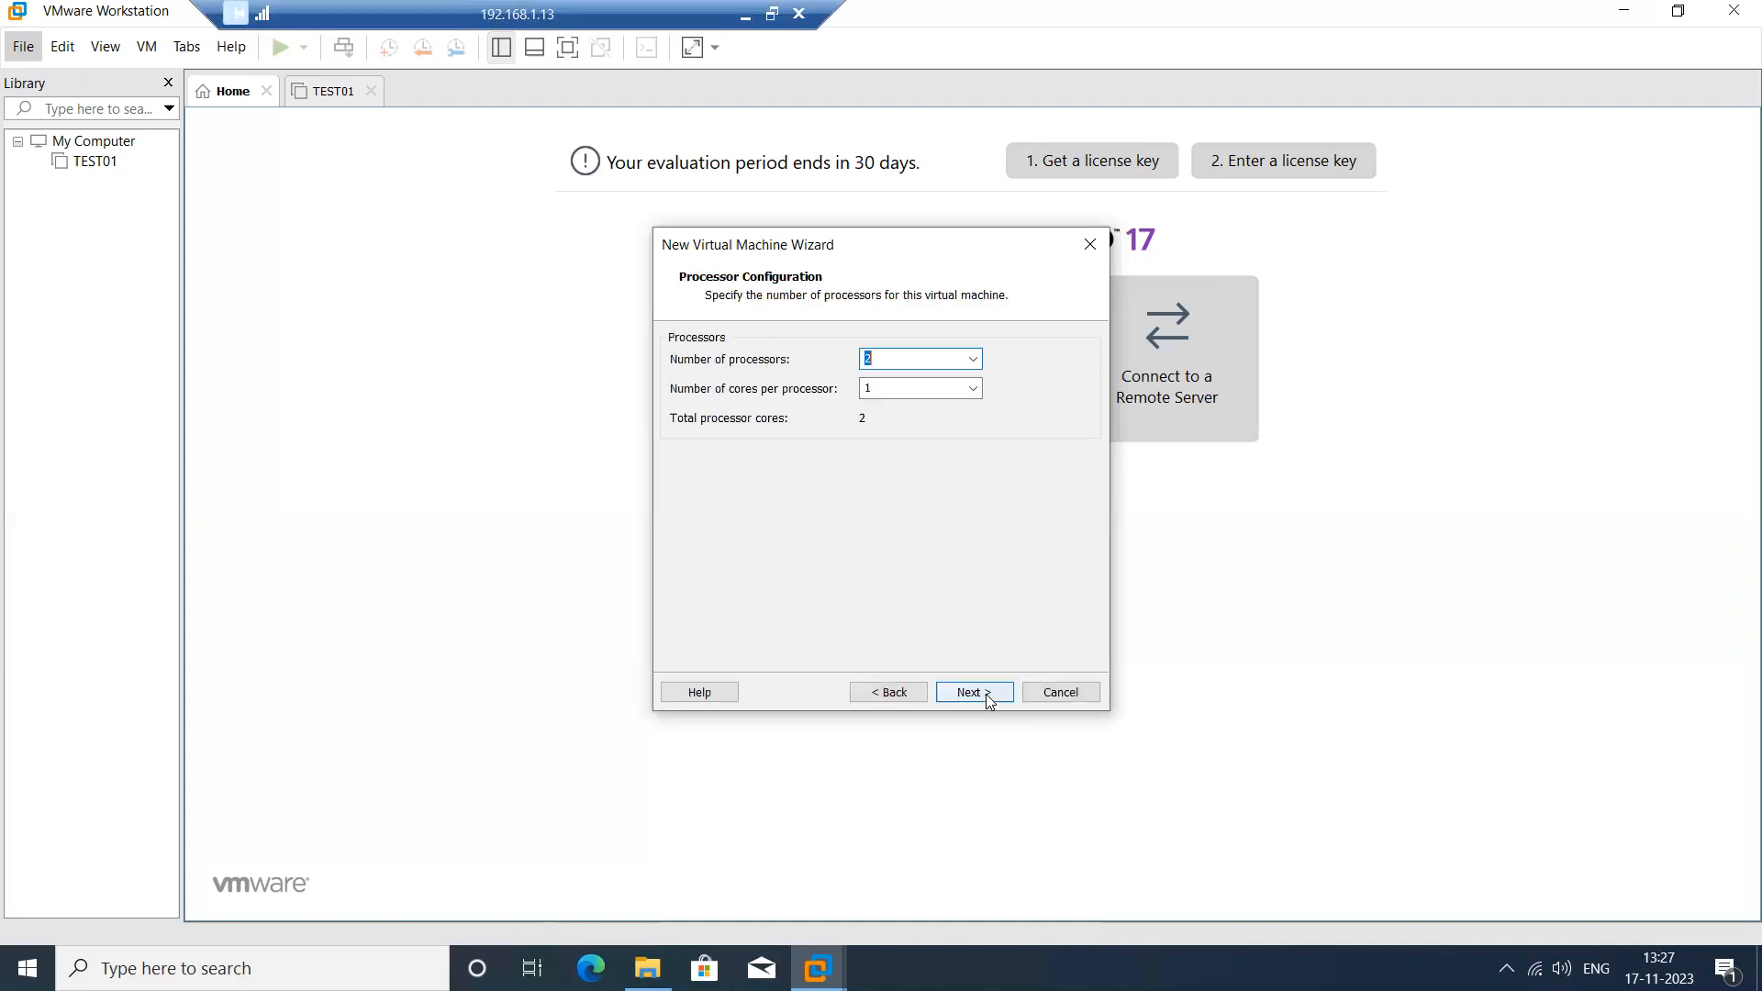
left_click(973, 359)
left_click(940, 379)
left_click(974, 389)
left_click(957, 423)
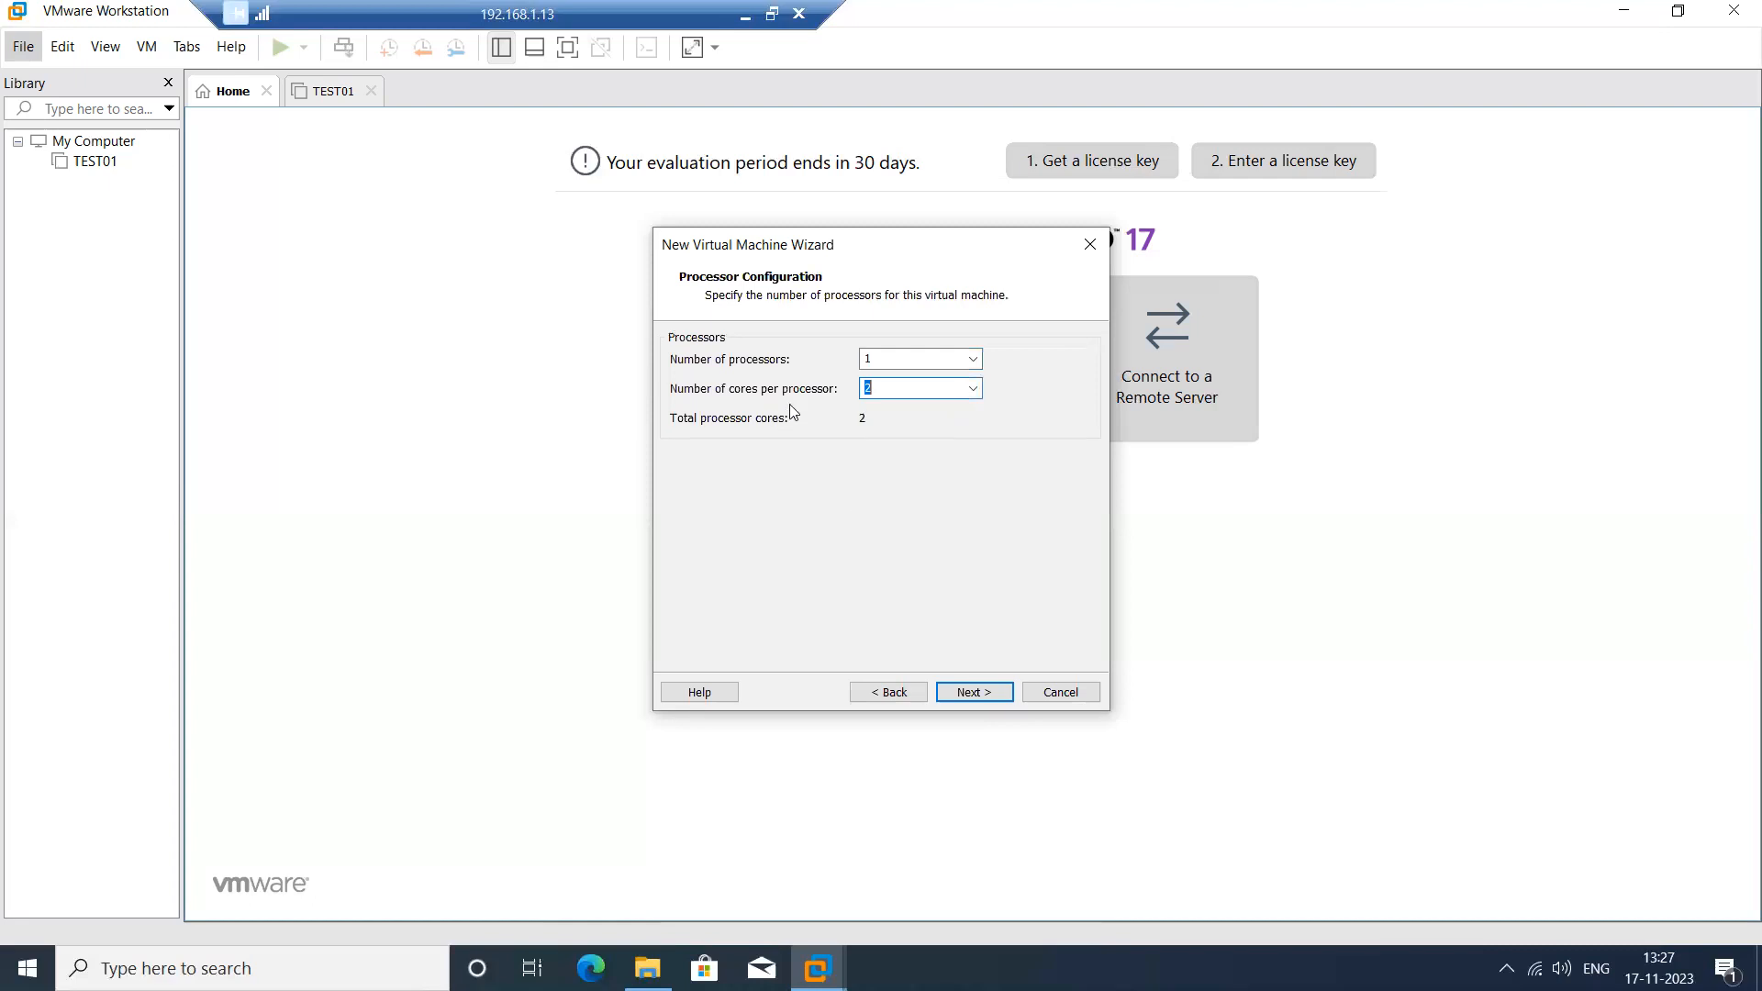
left_click(978, 693)
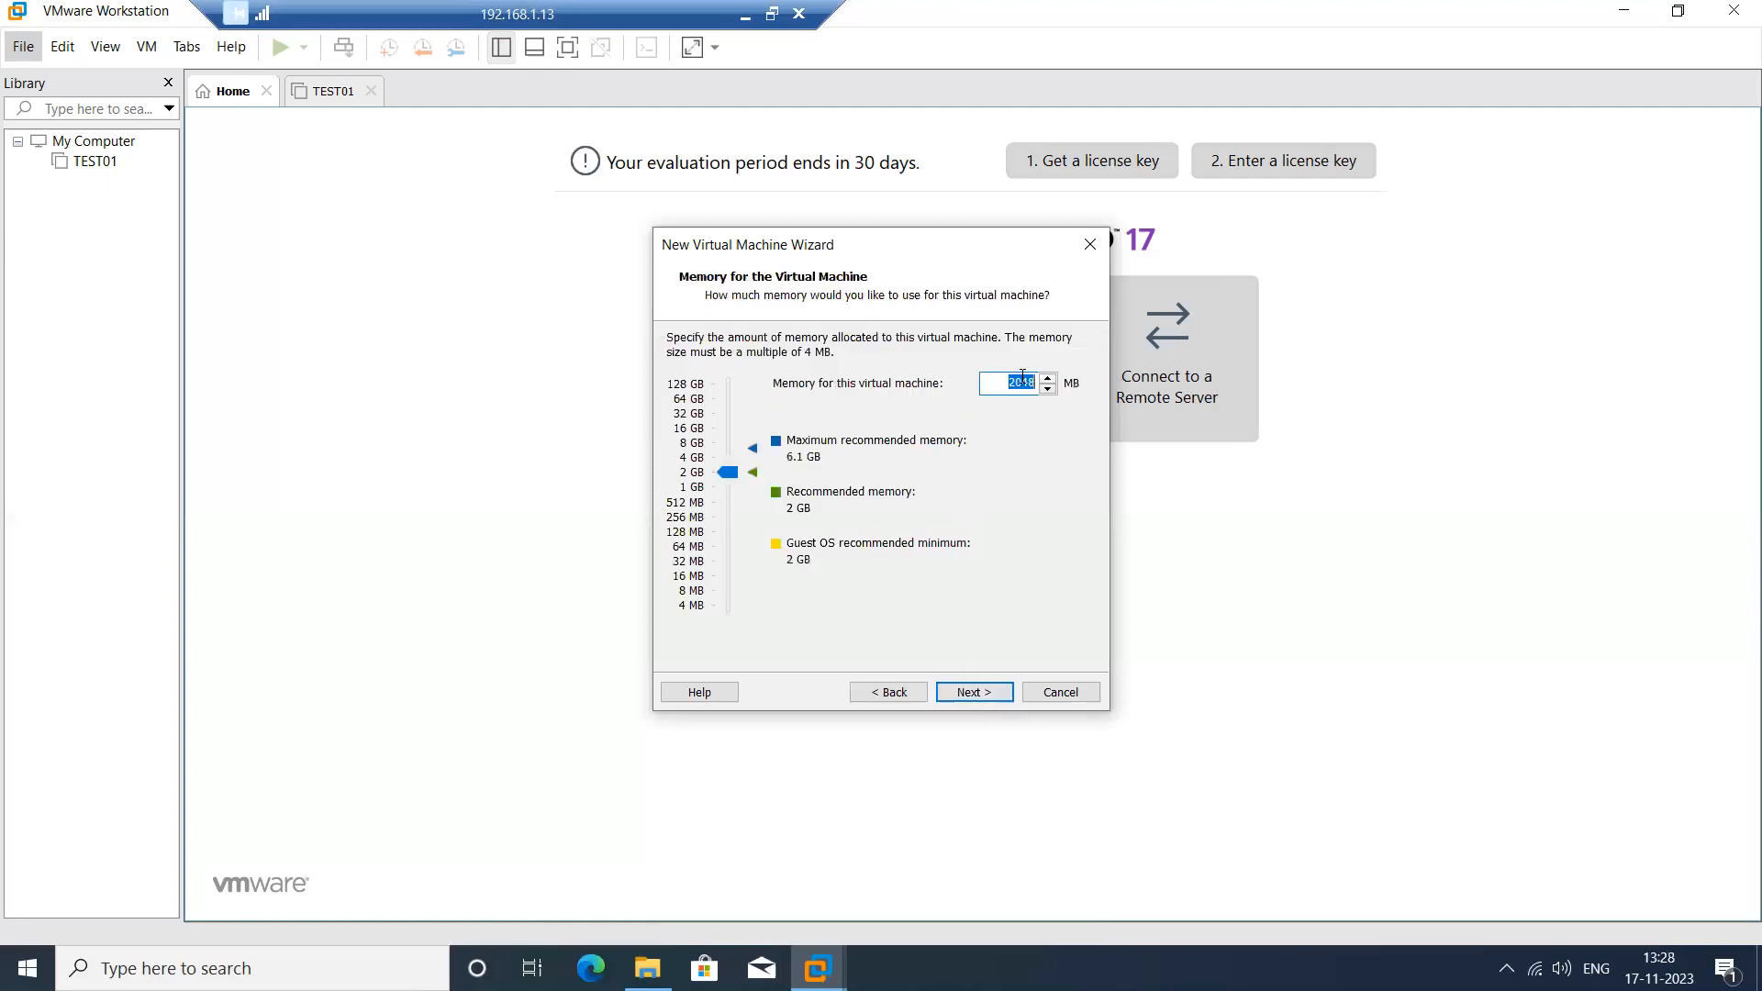
Keep the memory at 2048 MB and select bridged networking for the virtual machine.
left_click(993, 386)
left_click(974, 693)
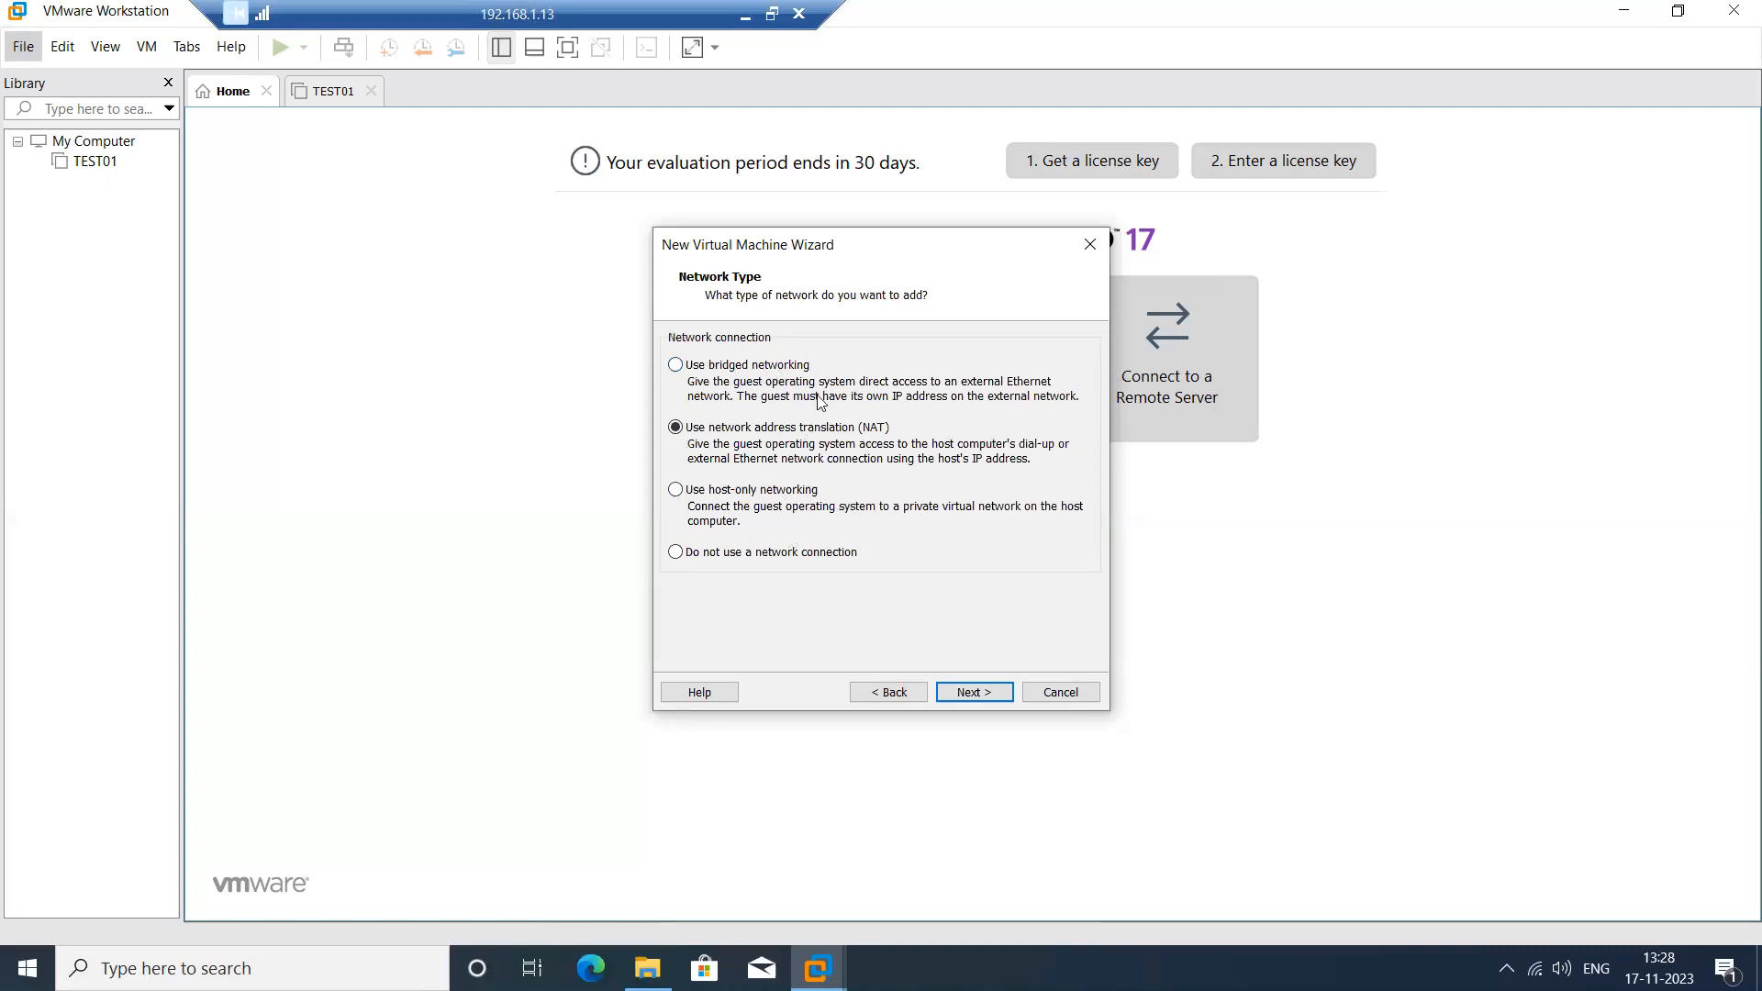
left_click(765, 365)
left_click(986, 695)
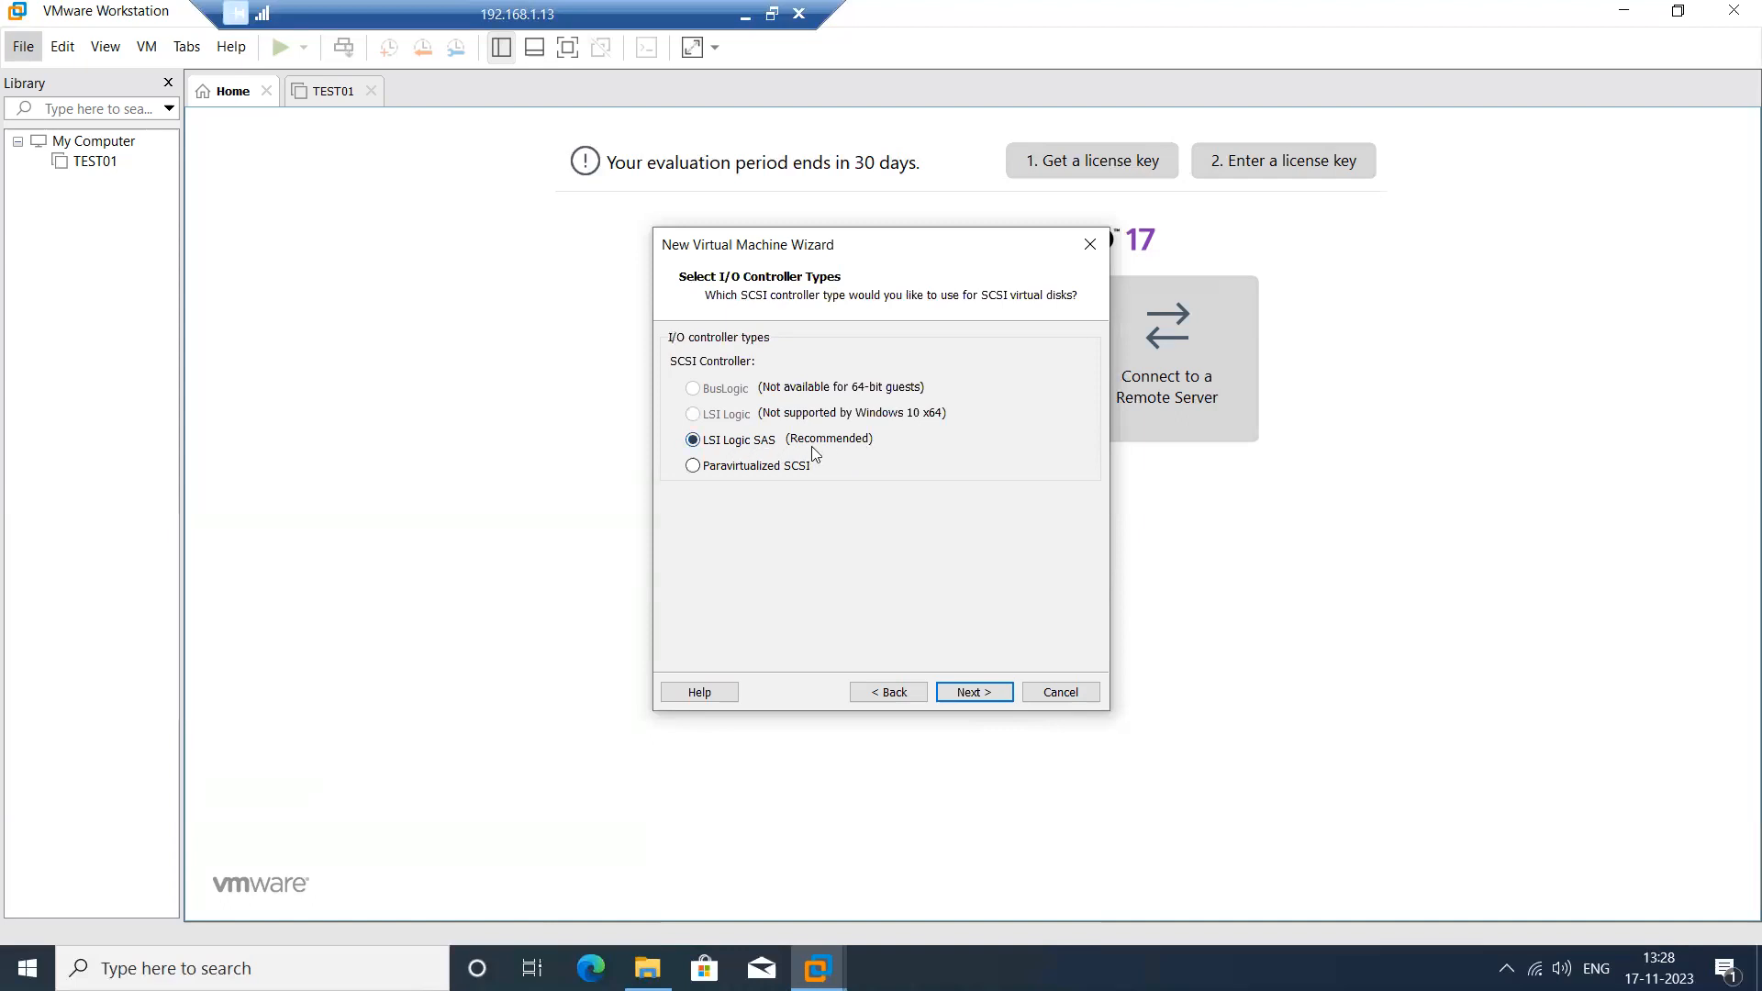
Accept the LSI Logic SAS controller and choose to create a new NVMe virtual disk.
left_click(972, 691)
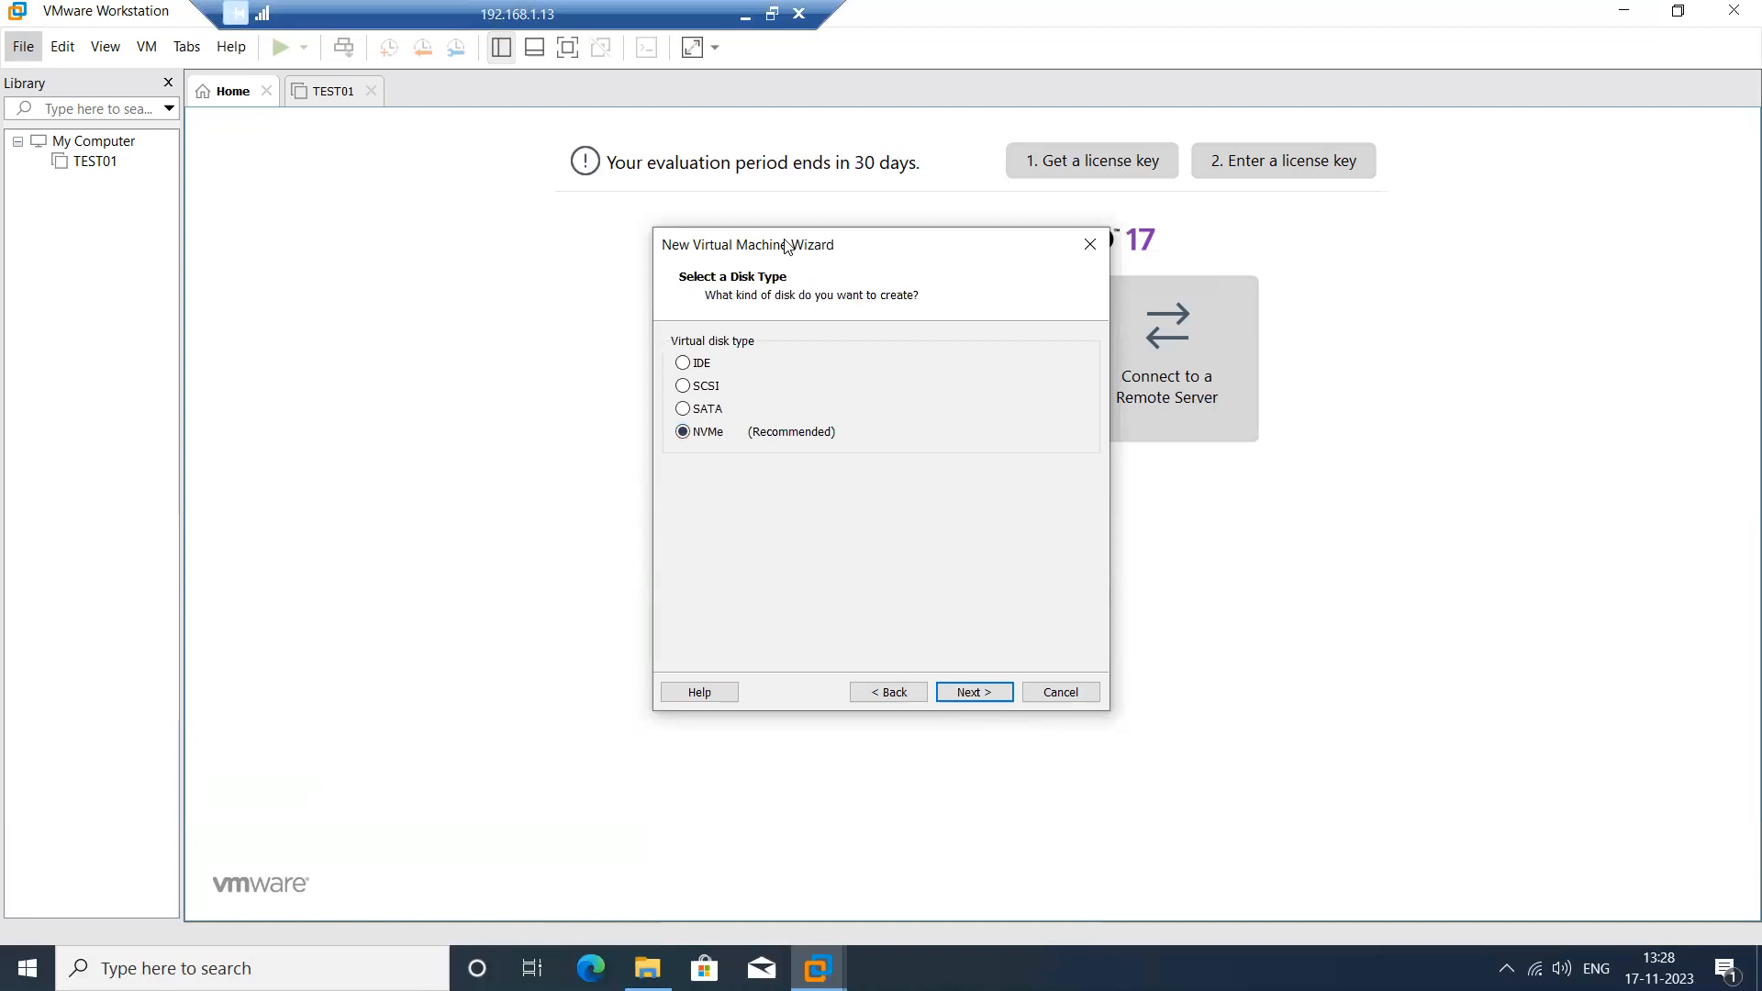
left_click_drag(838, 245, 796, 238)
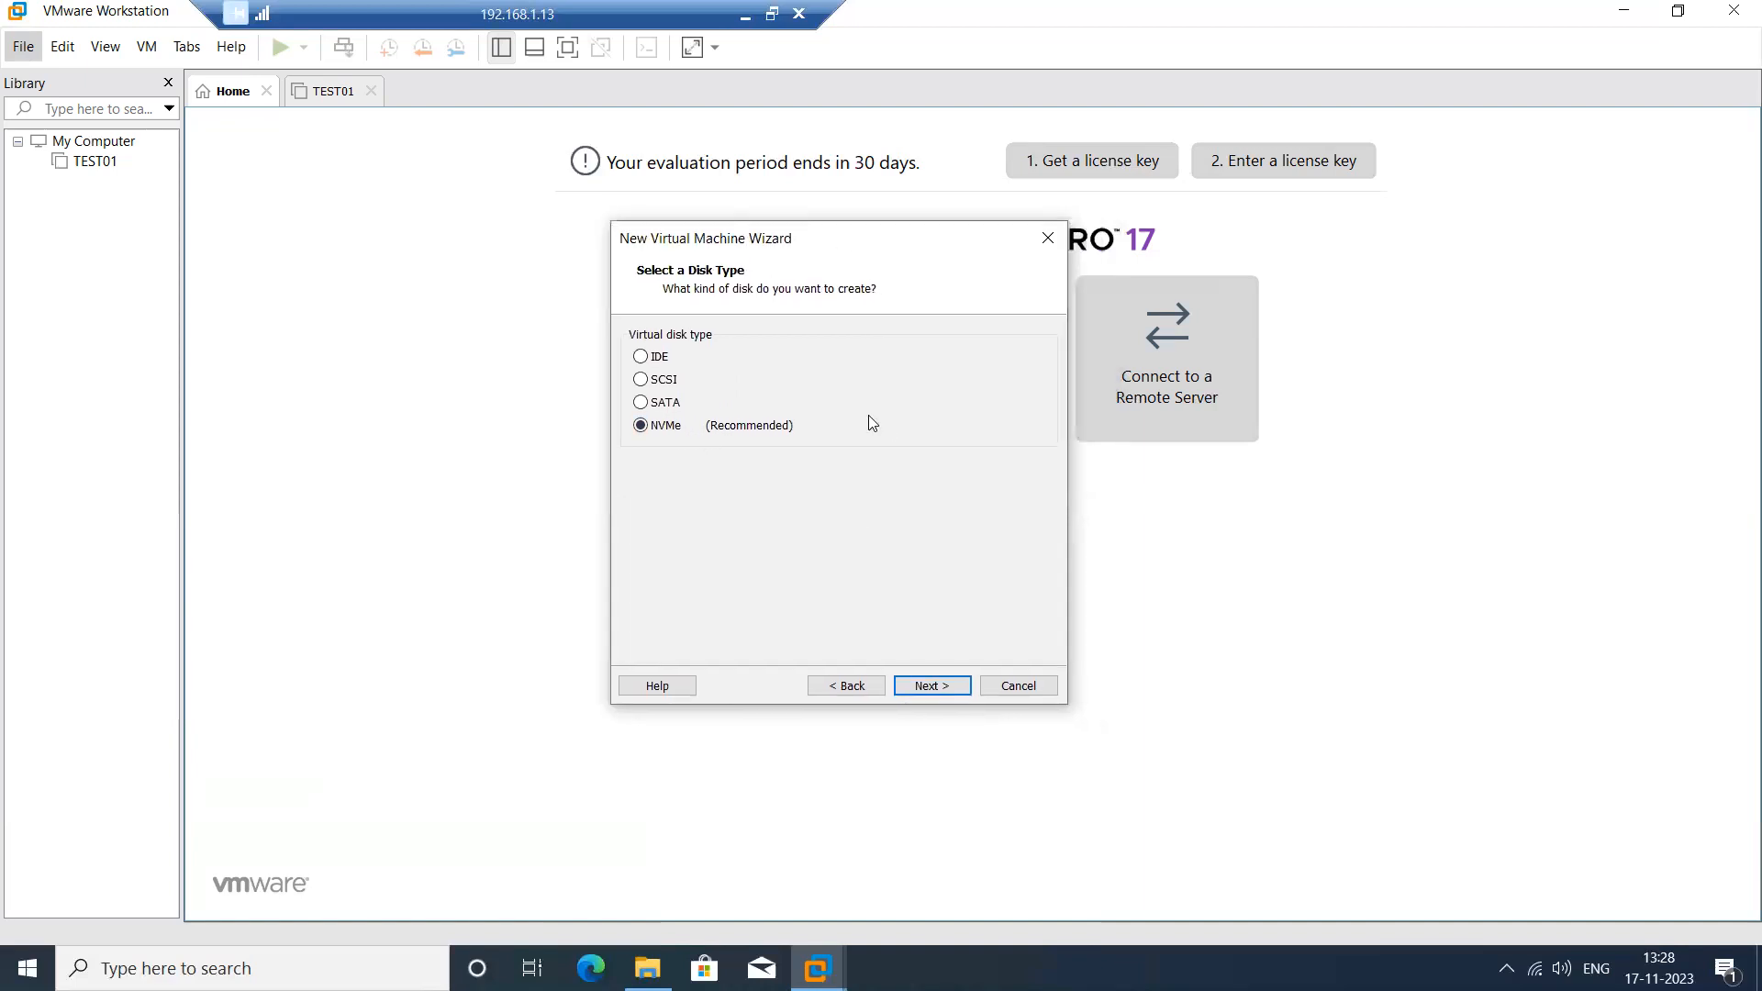
left_click(933, 683)
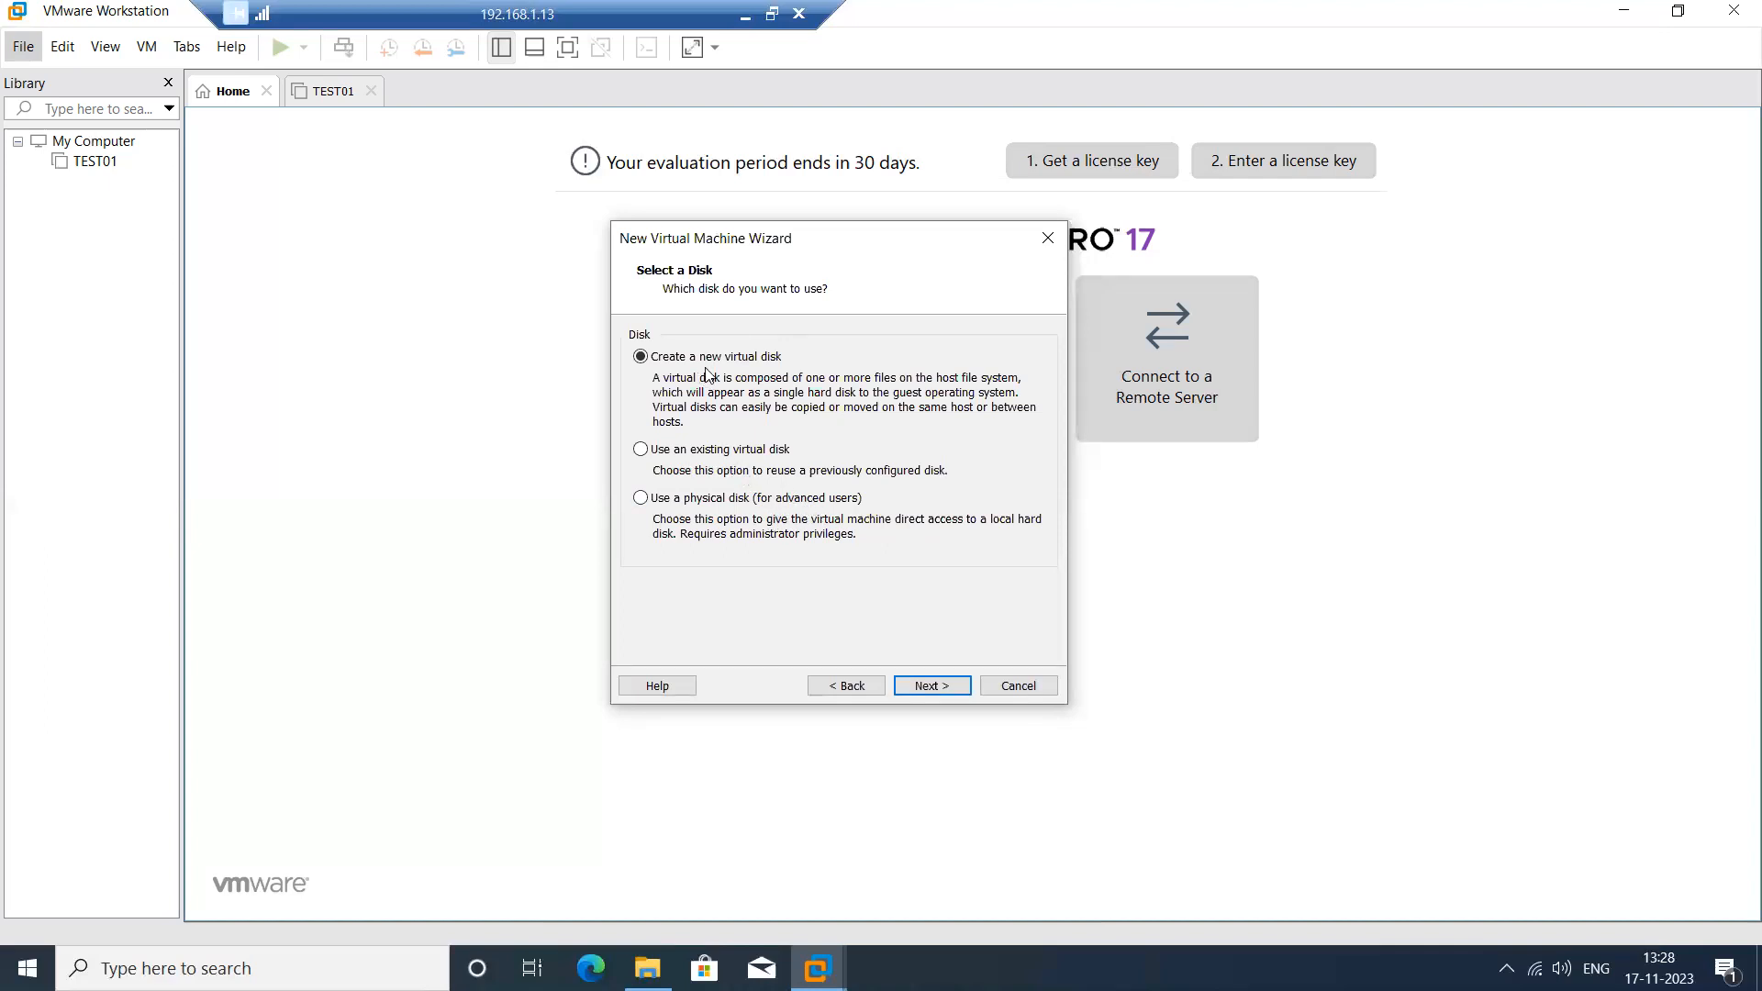
left_click(954, 688)
Keep the 60 GB disk size, store the disk as a single file, and accept TEST02.vmdk as its name.
left_click(820, 339)
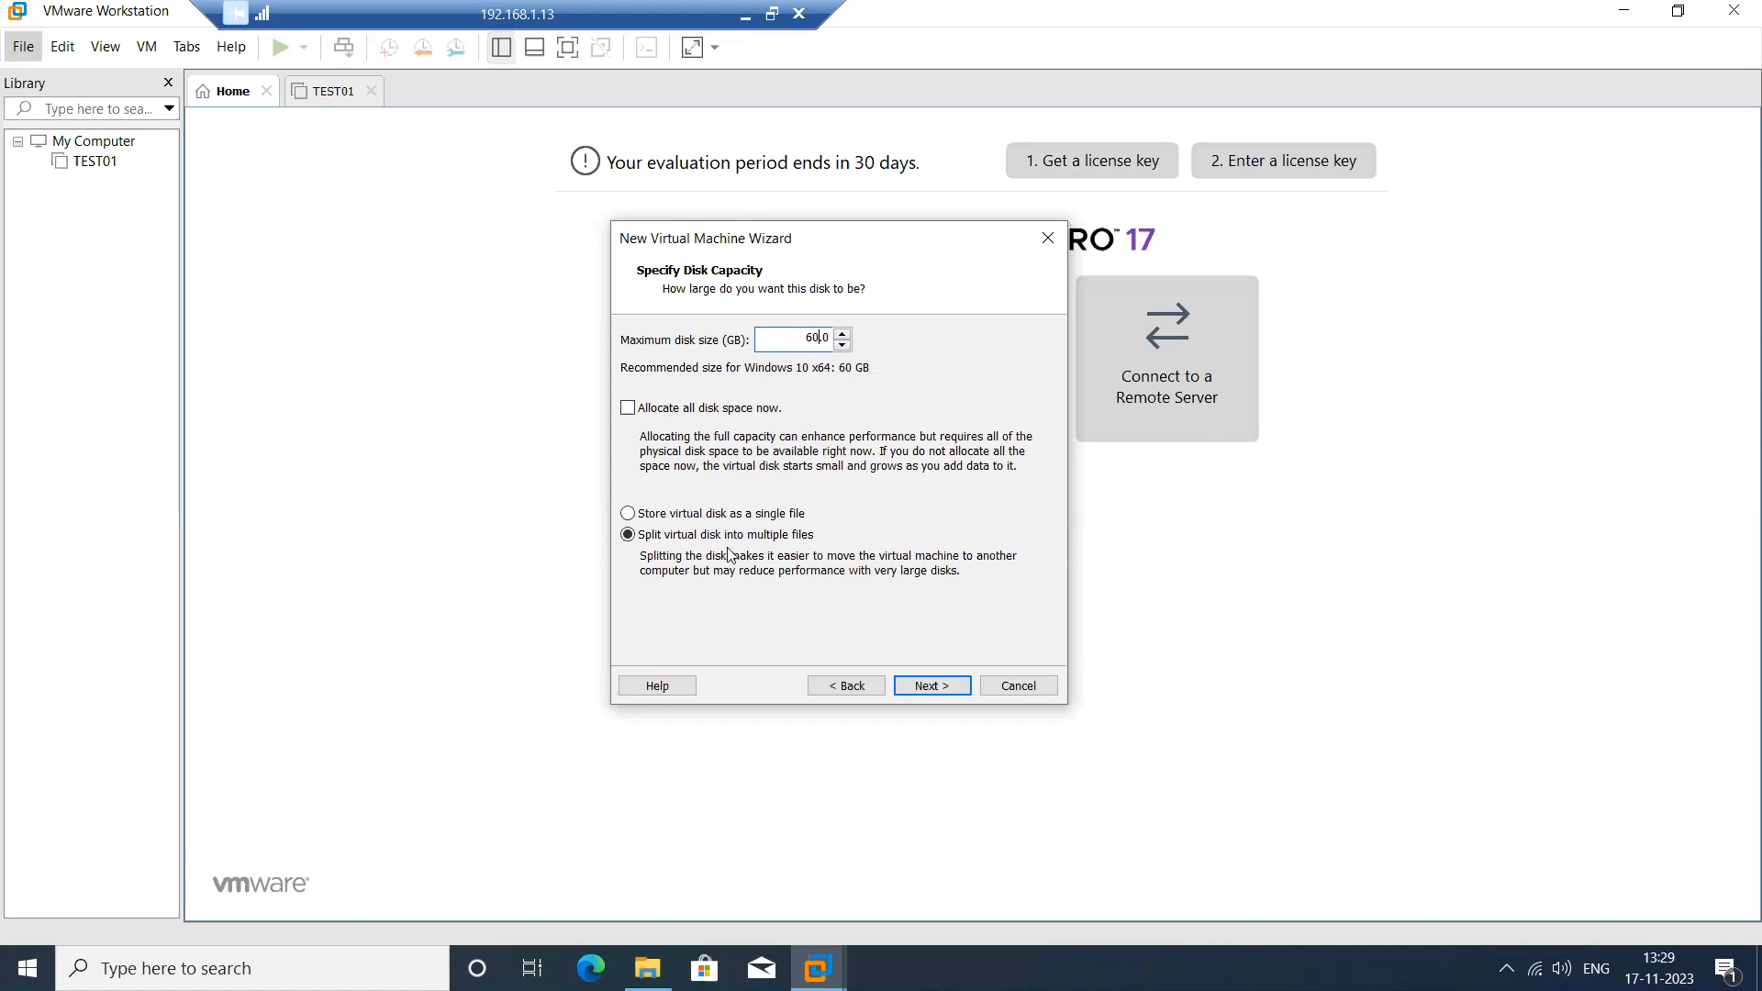
left_click(681, 521)
left_click(949, 686)
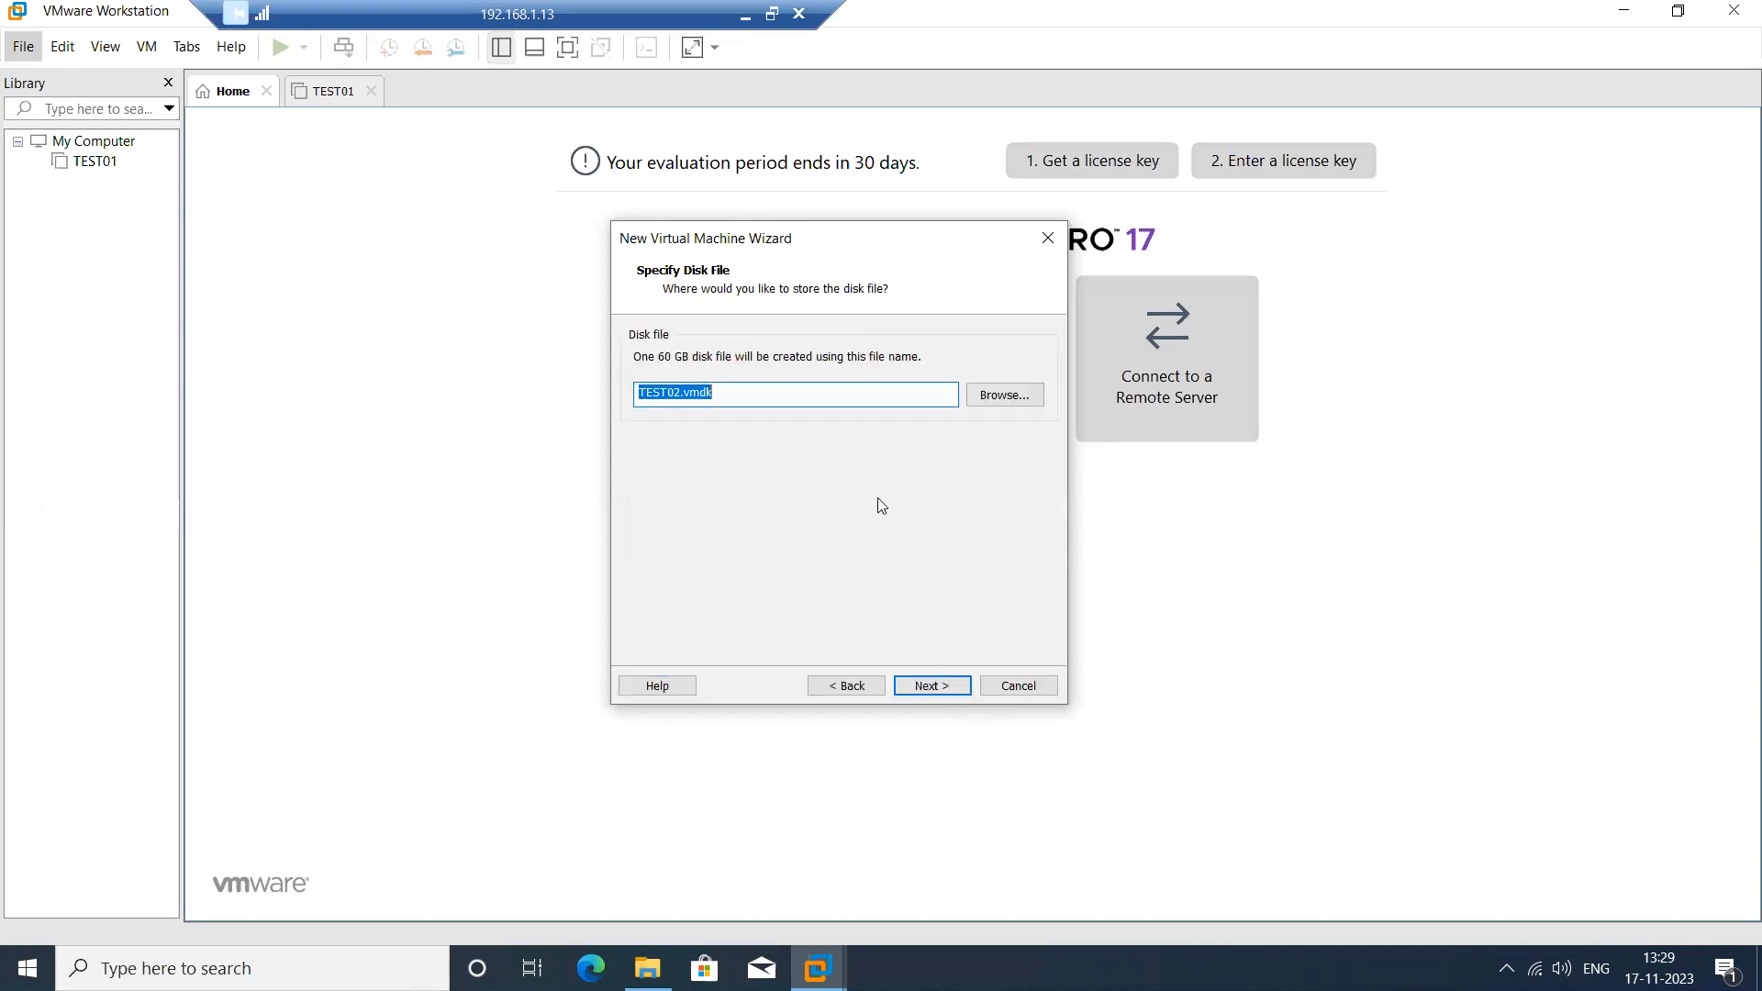
left_click(856, 395)
left_click(930, 686)
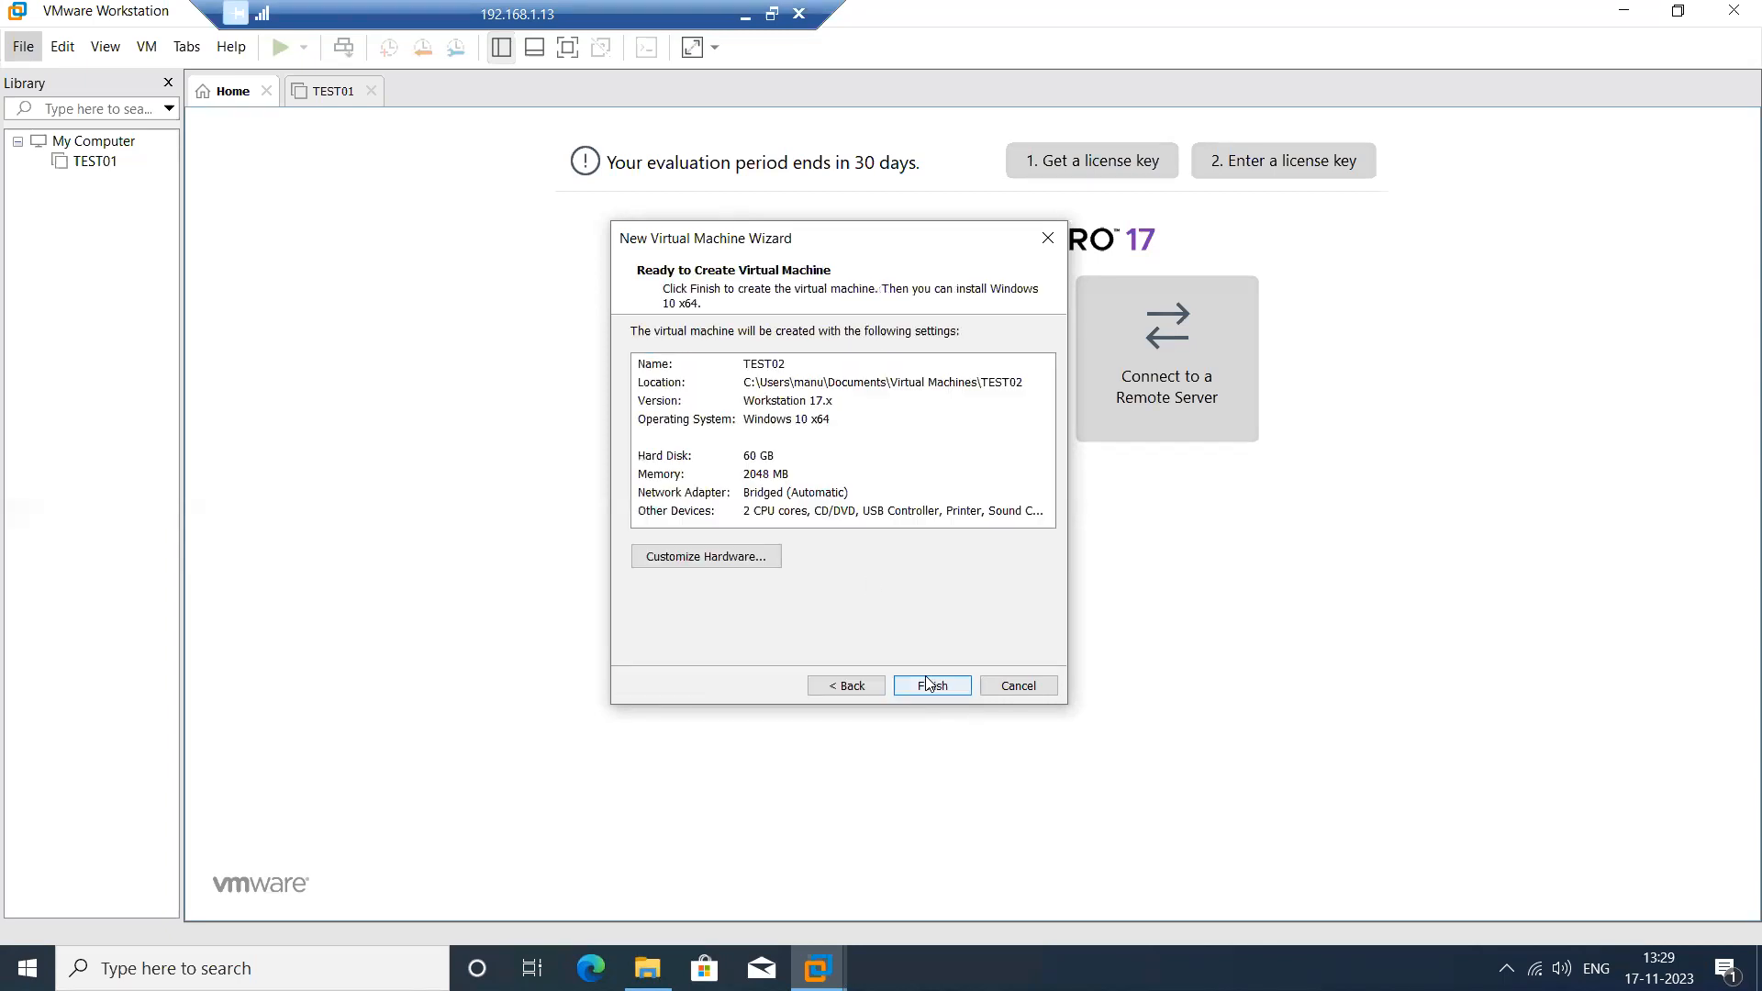
Open the hardware customization and view the CD/DVD, network adapter and USB controller settings.
left_click(753, 563)
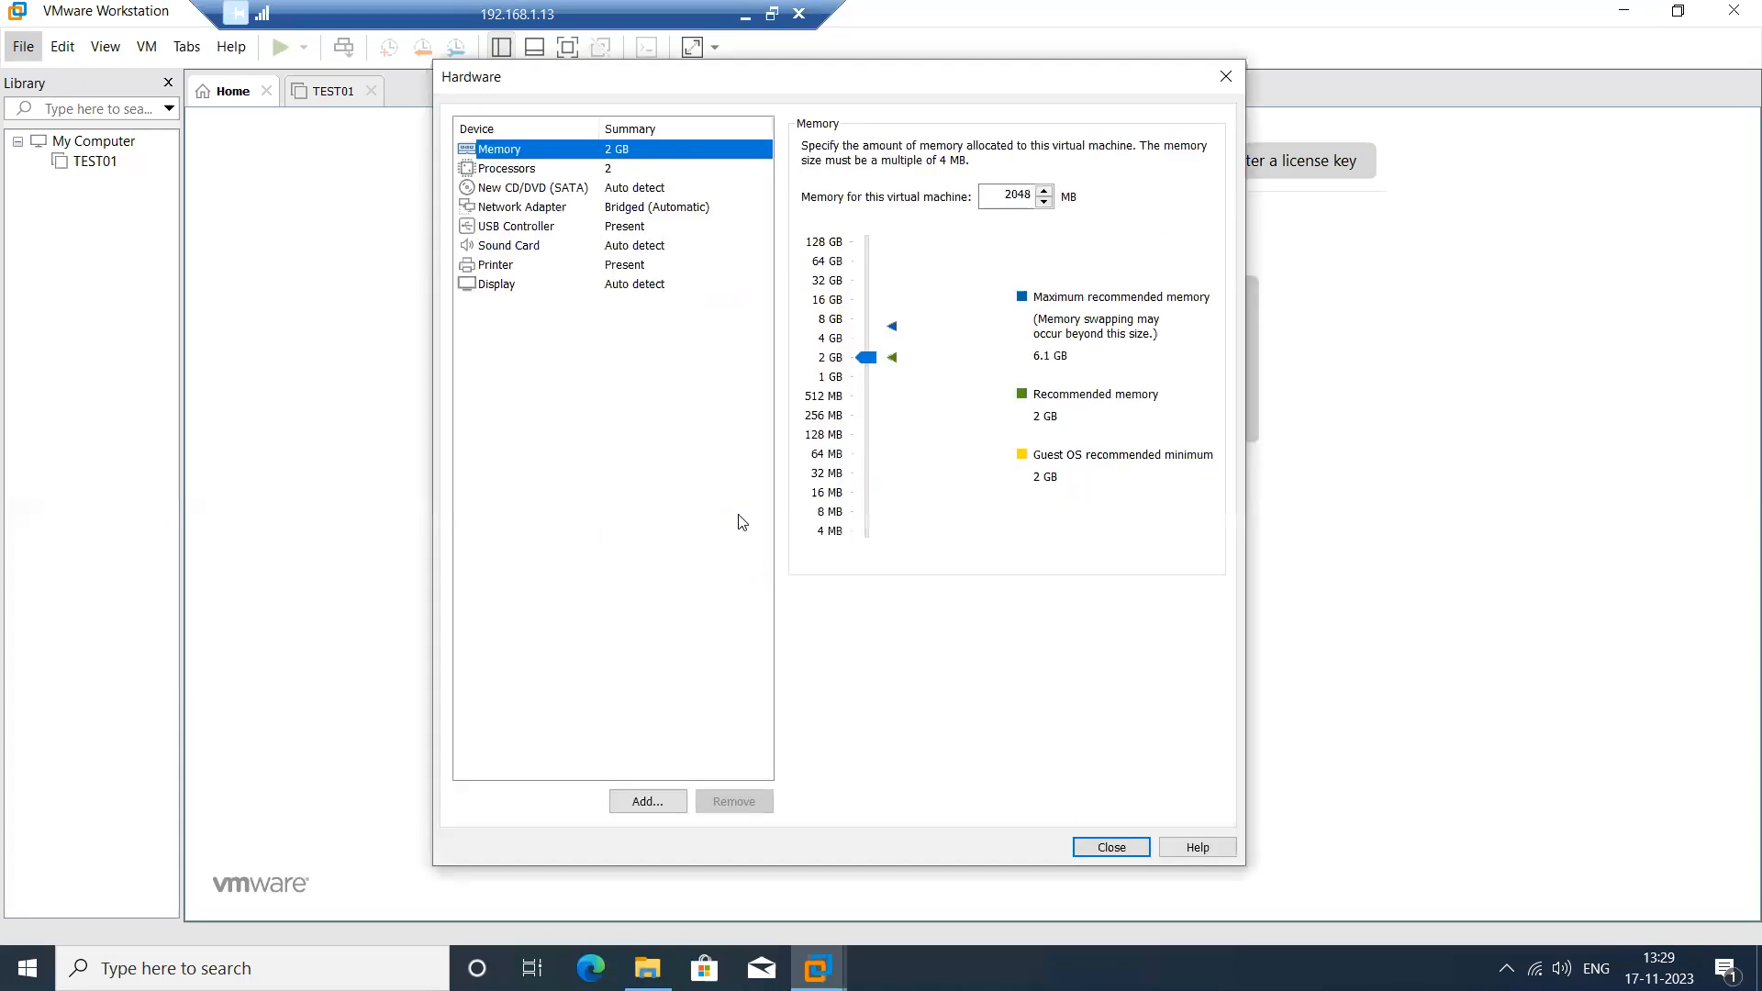
left_click(580, 185)
left_click(575, 209)
left_click(556, 227)
left_click(570, 208)
Look through the hardware types that can be added, including Trusted Platform Module, and close the wizard without adding any.
left_click(679, 799)
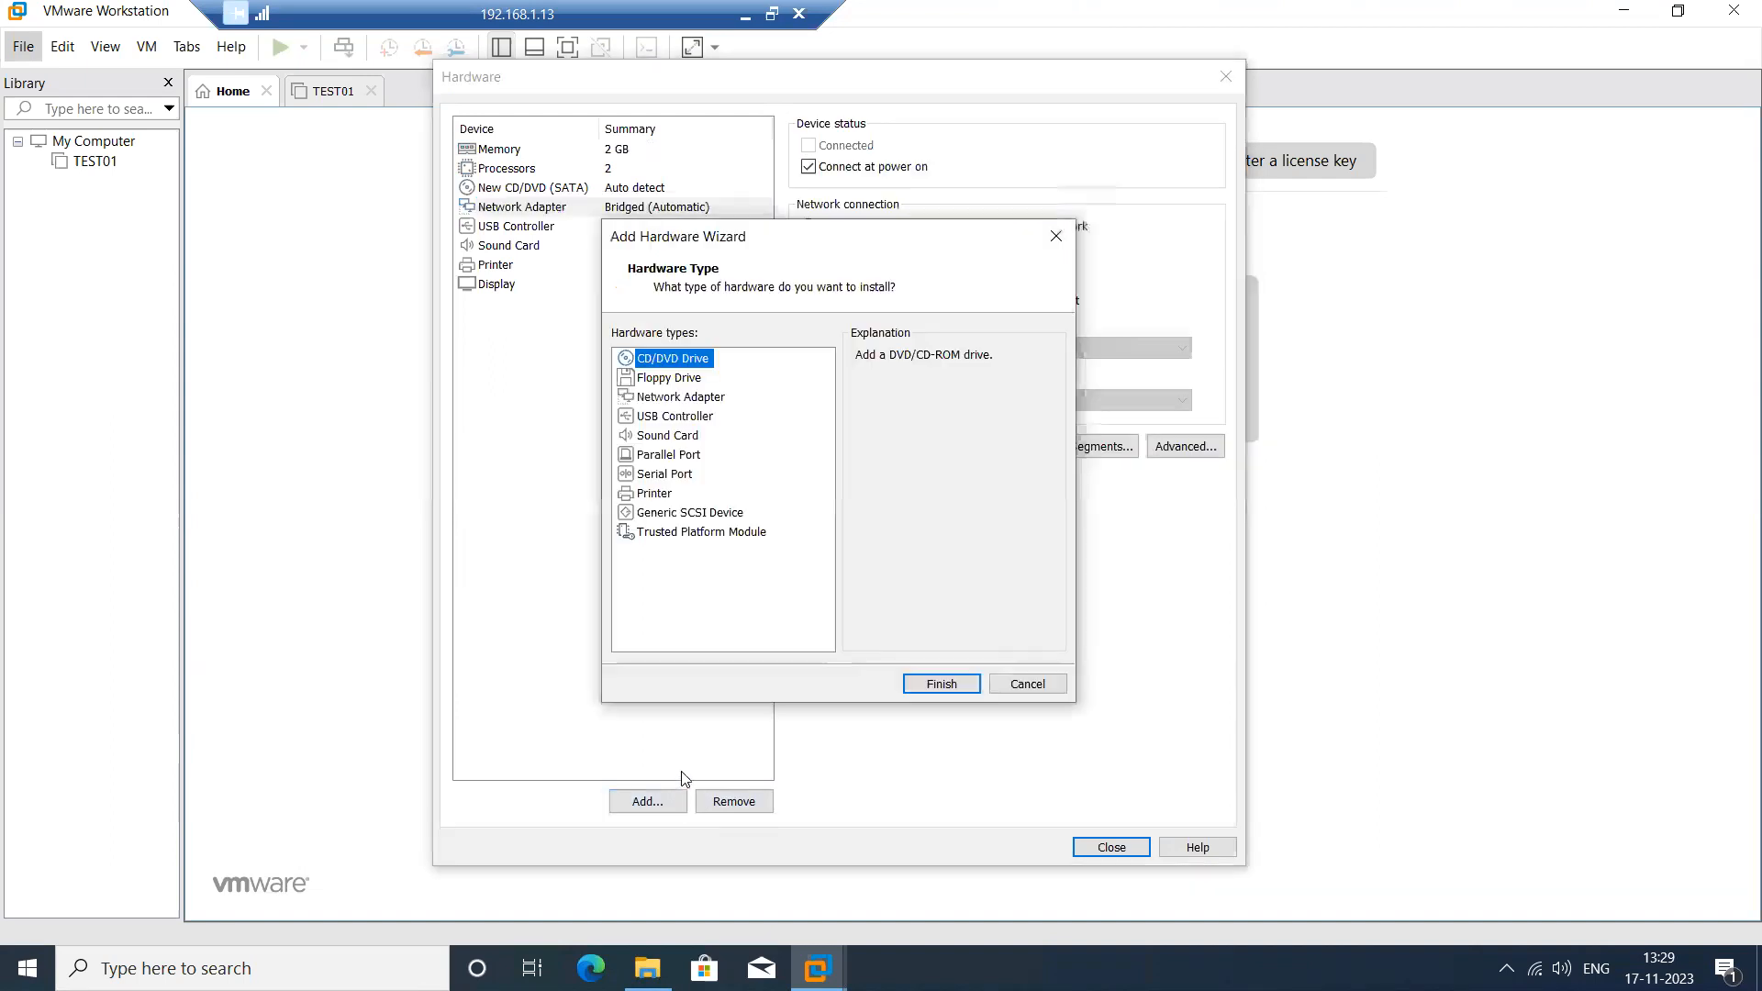
left_click(696, 396)
left_click(692, 417)
left_click(697, 532)
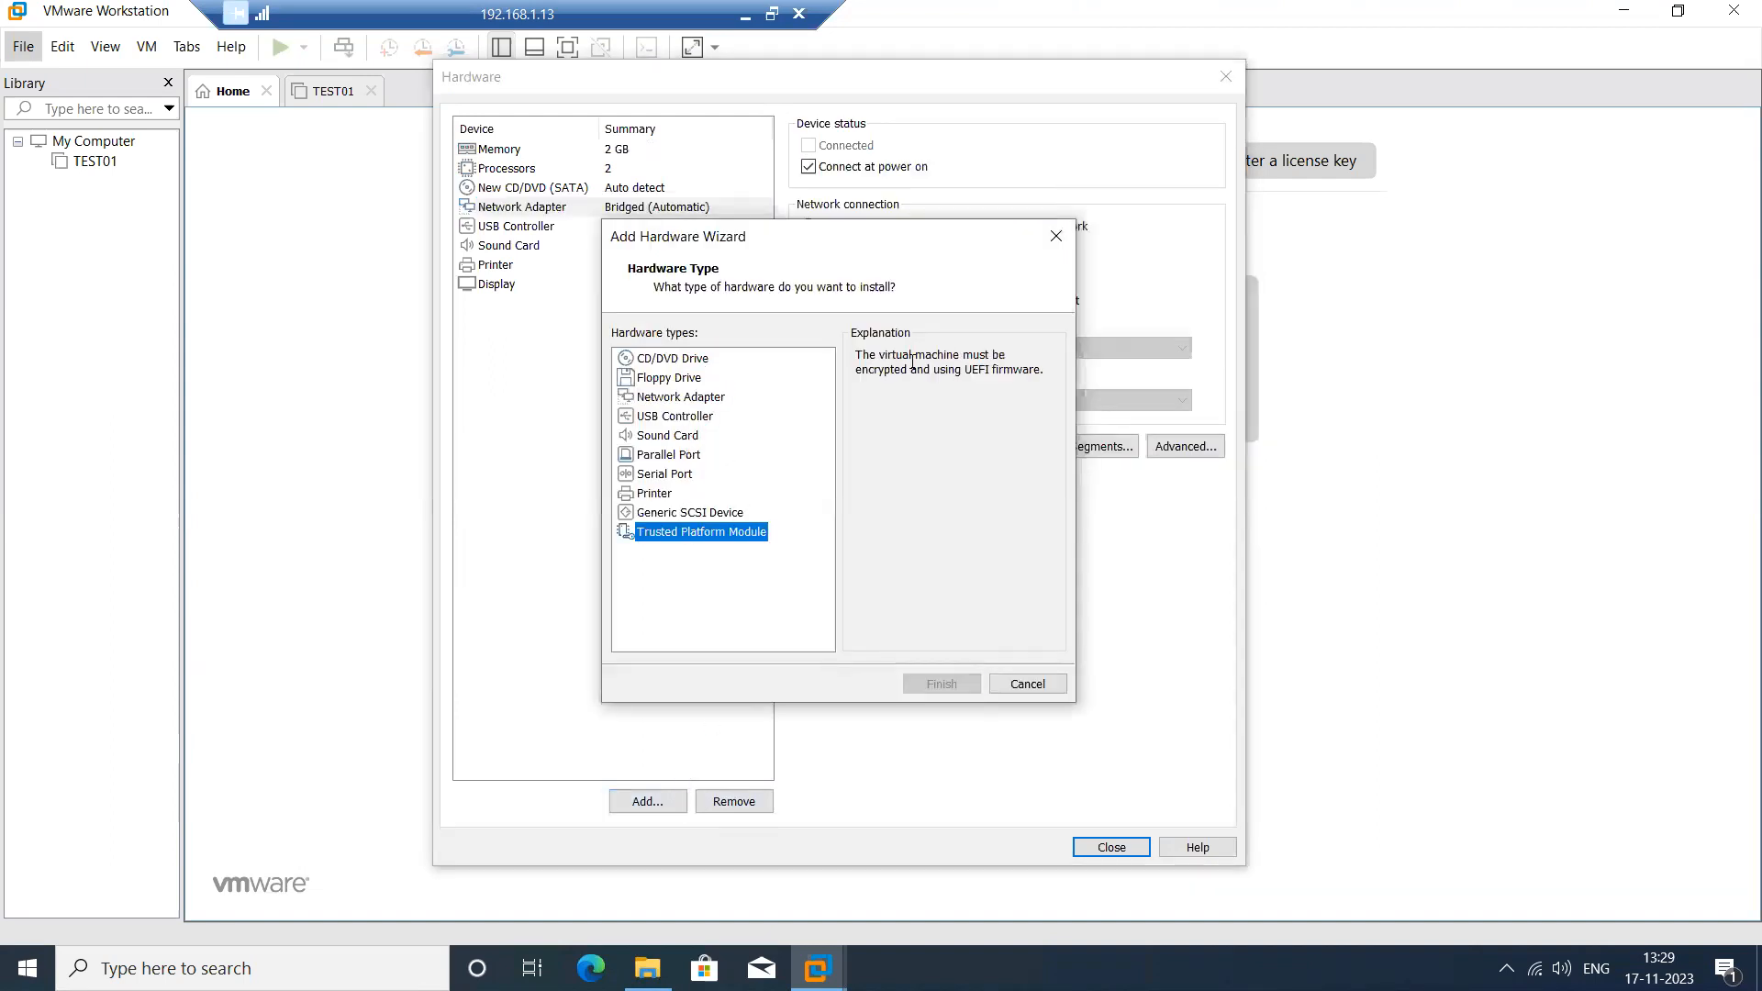
left_click(1056, 236)
Review the CD/DVD, memory and processor settings of the virtual machine.
left_click(632, 188)
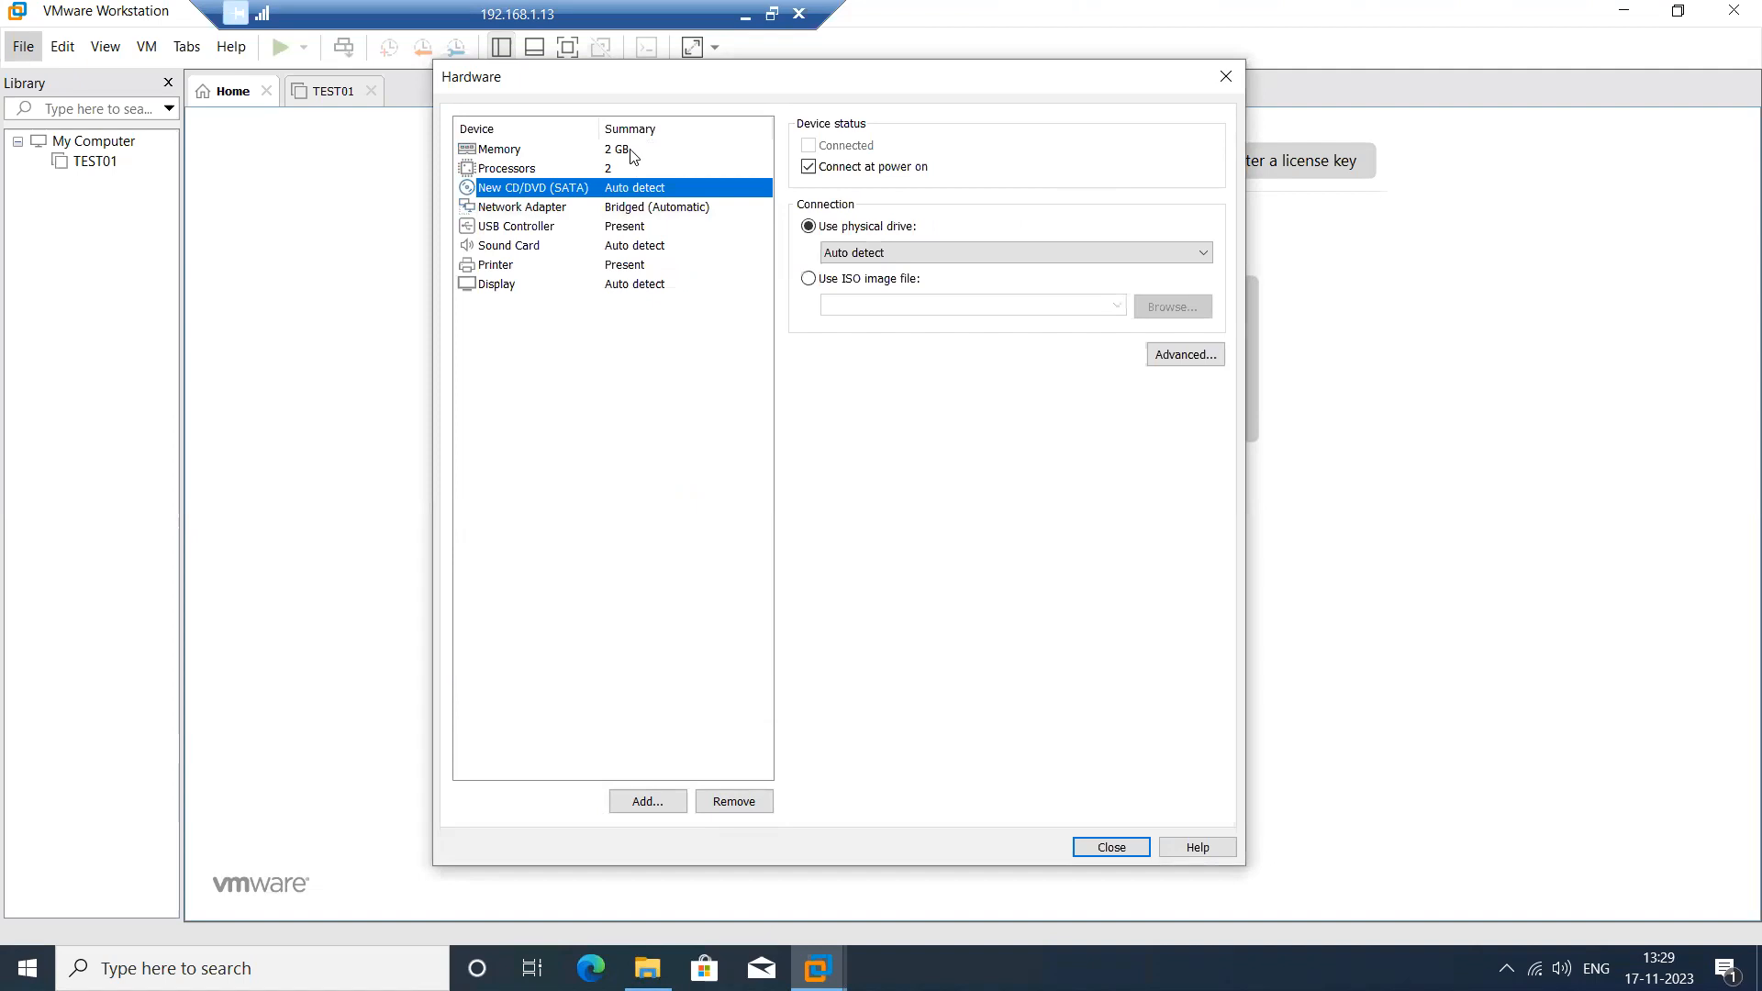
left_click(631, 151)
left_click(624, 167)
left_click(628, 152)
left_click(616, 188)
Try the Custom network option for the network adapter, view the VMnet choices, and switch back to Bridged.
left_click(631, 208)
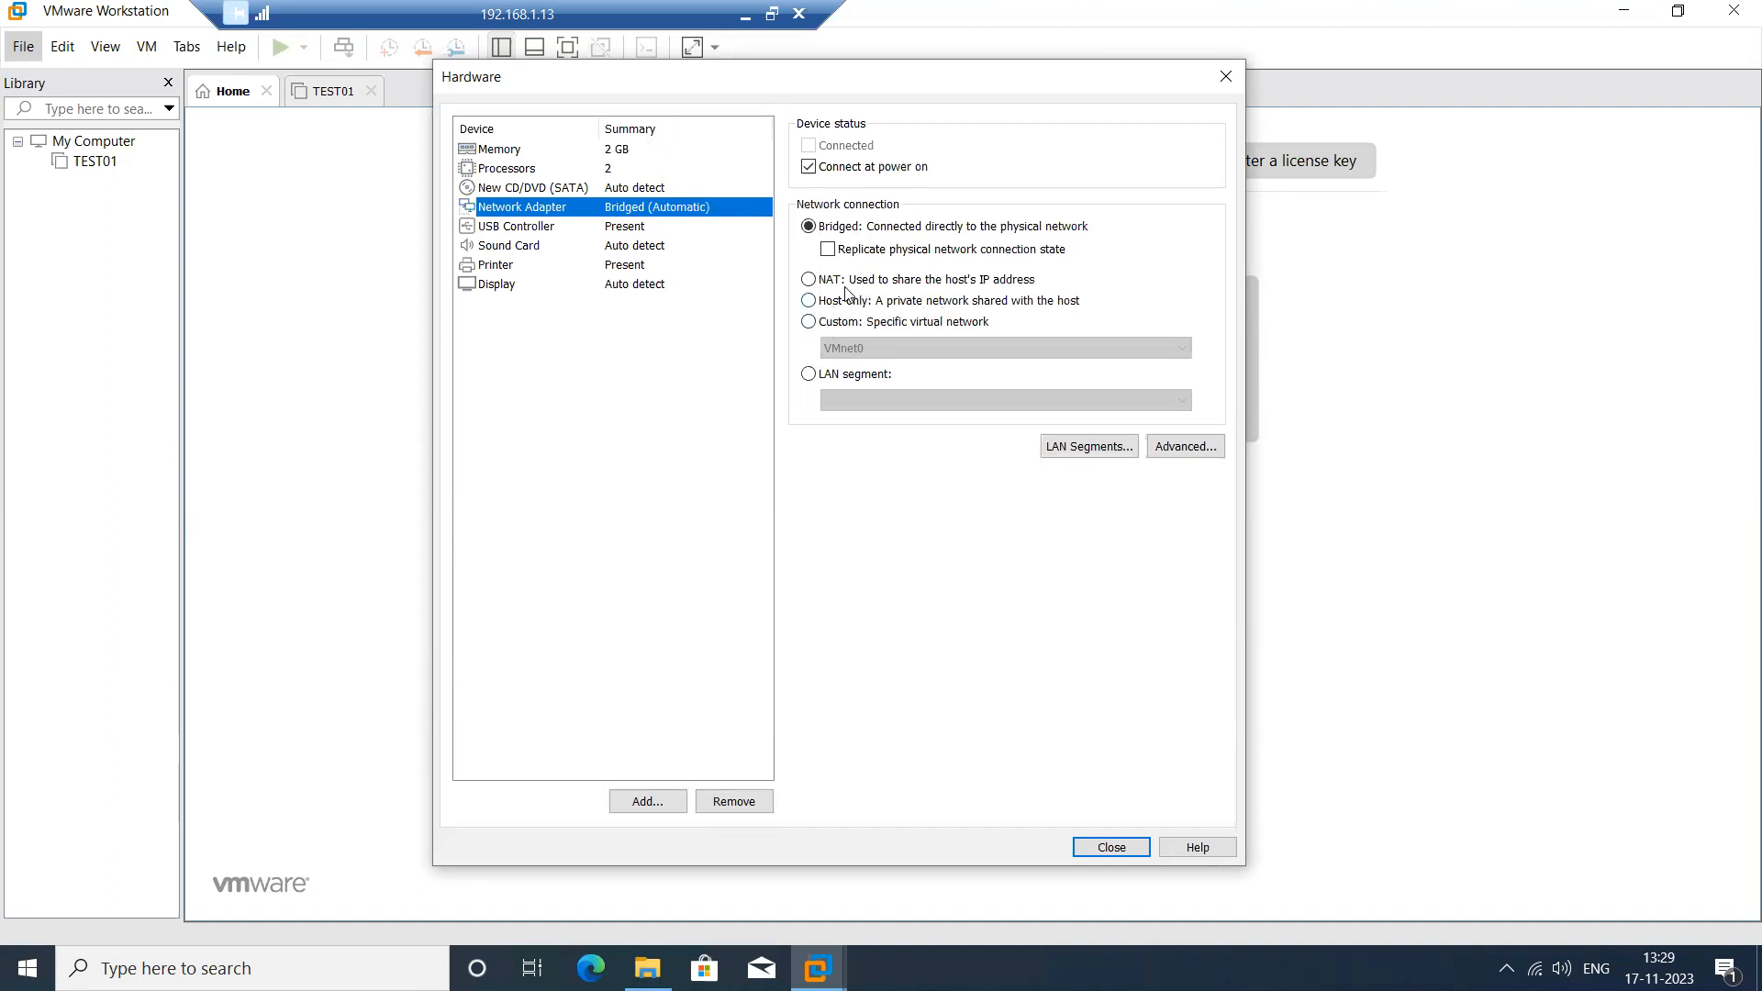
left_click(874, 330)
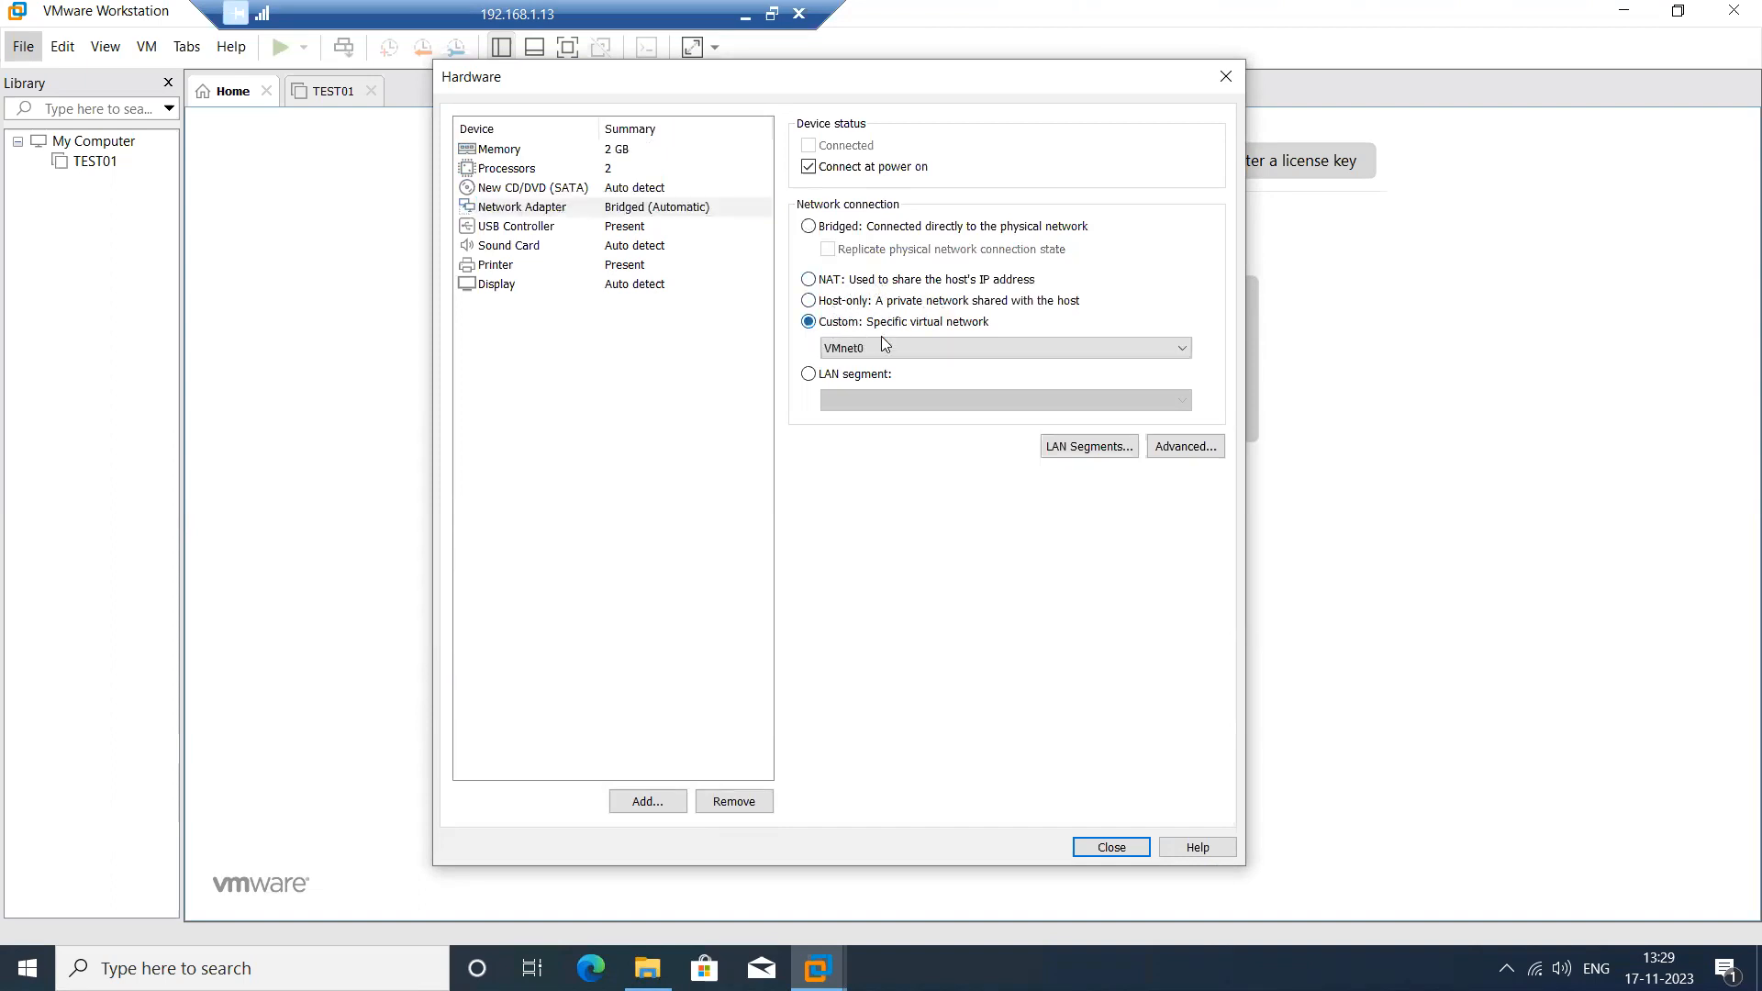
left_click(886, 344)
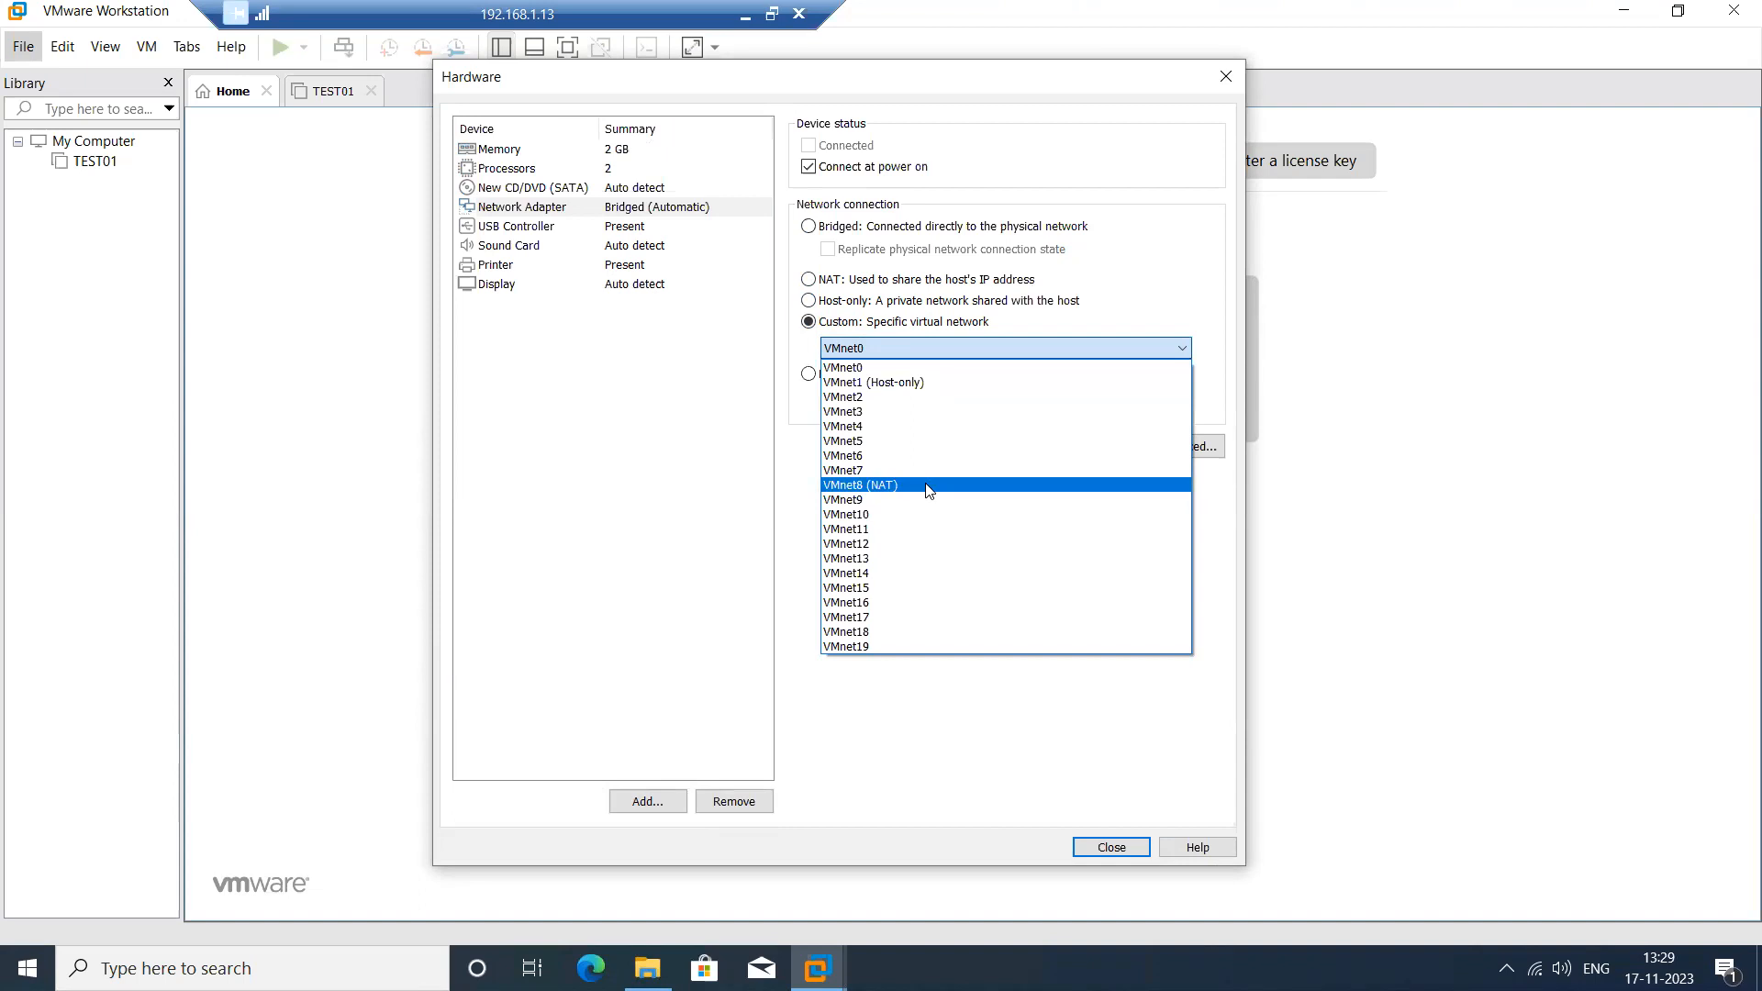
left_click(933, 252)
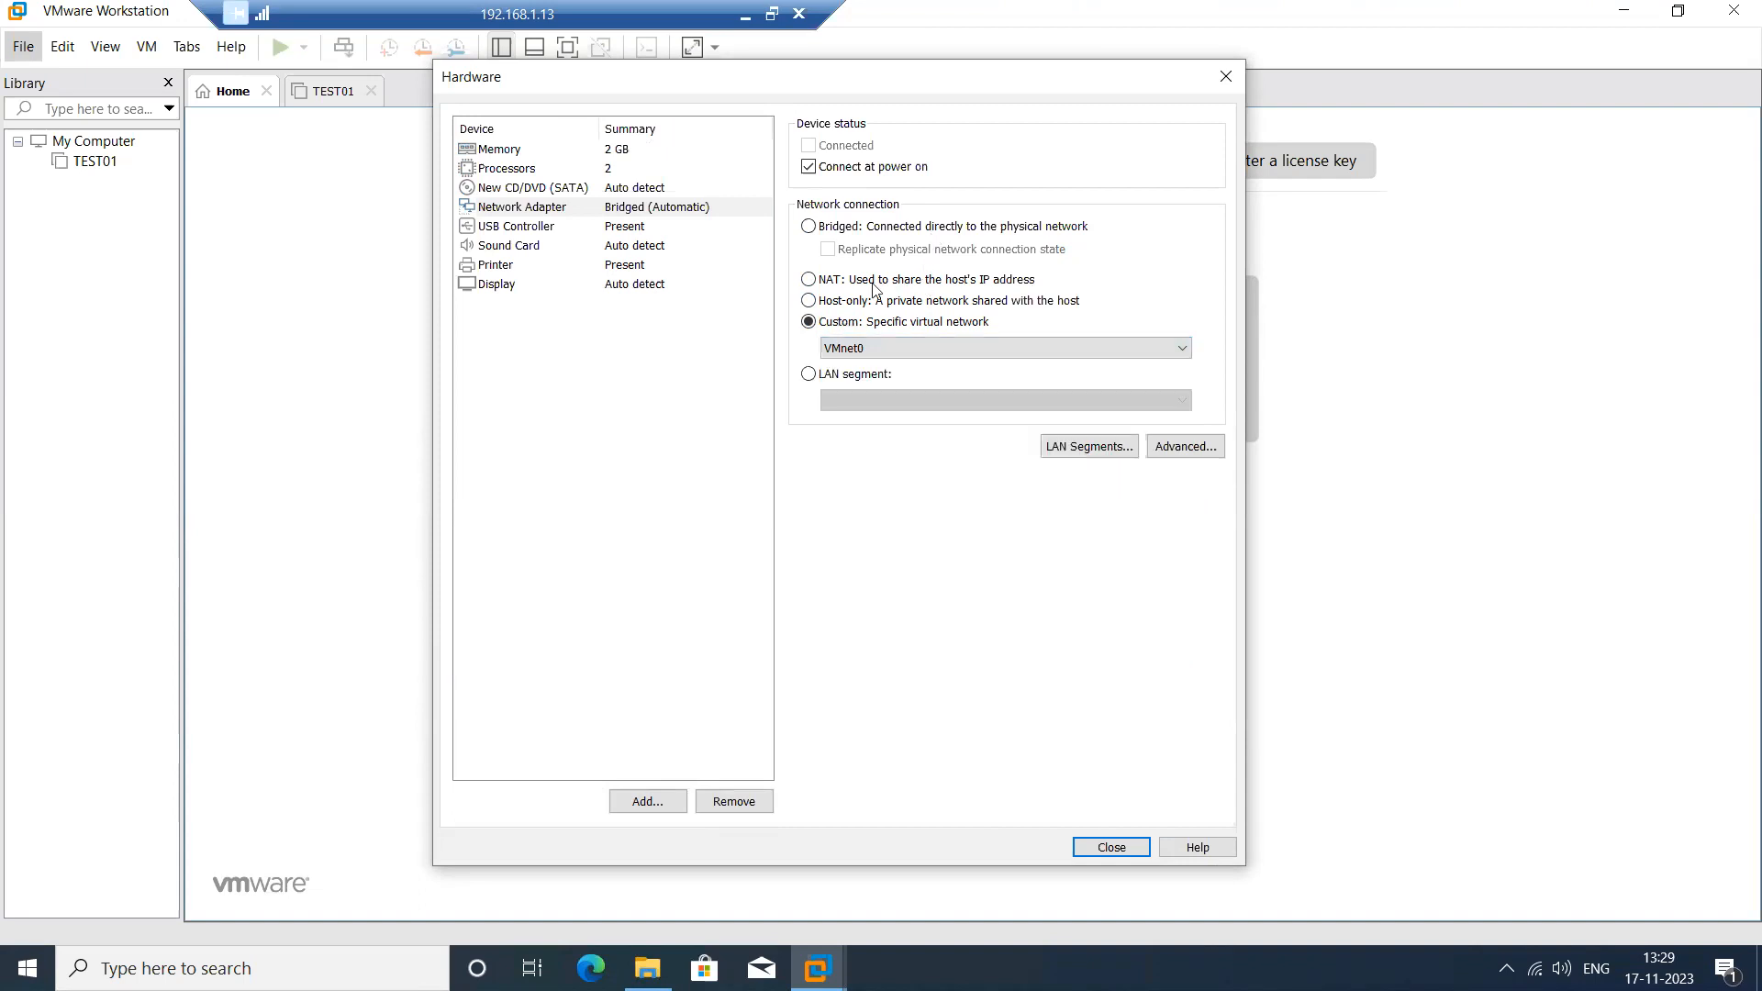
left_click(843, 233)
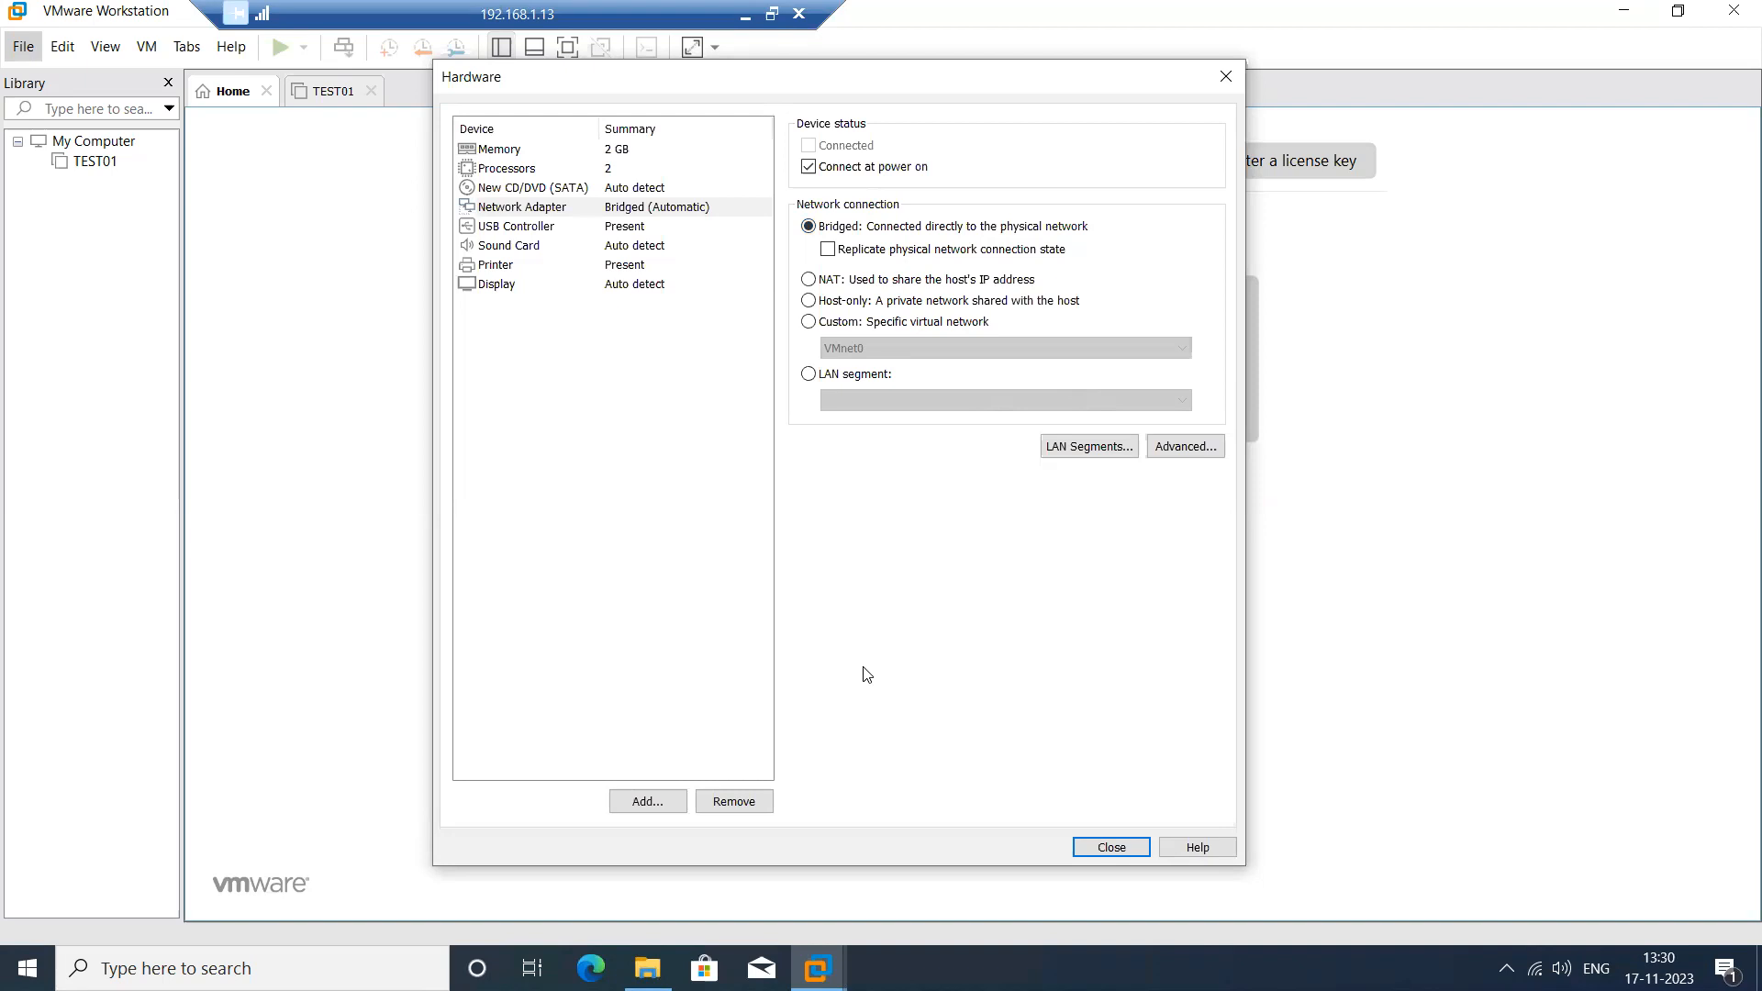
Close the hardware settings and finish creating the TEST02 virtual machine.
left_click(1227, 77)
left_click(948, 687)
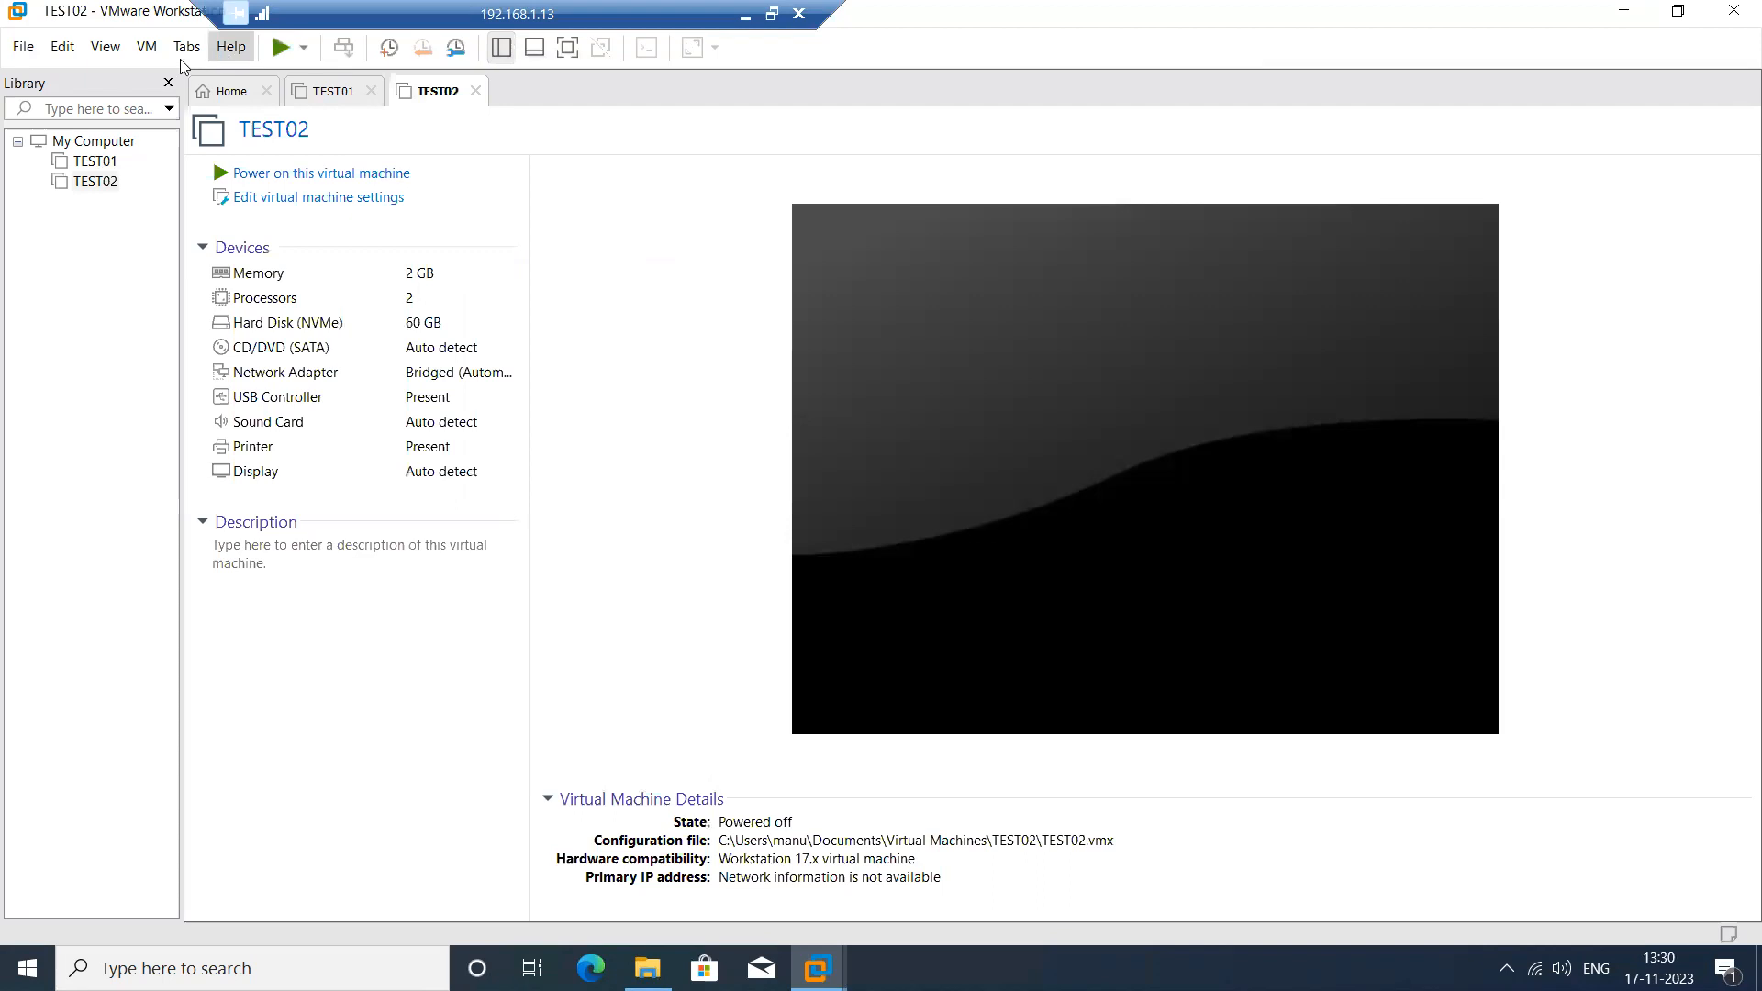
Leave the remote session, open the Readme file in Notepad, and show the note listing the session topics.
left_click_drag(347, 11, 501, 11)
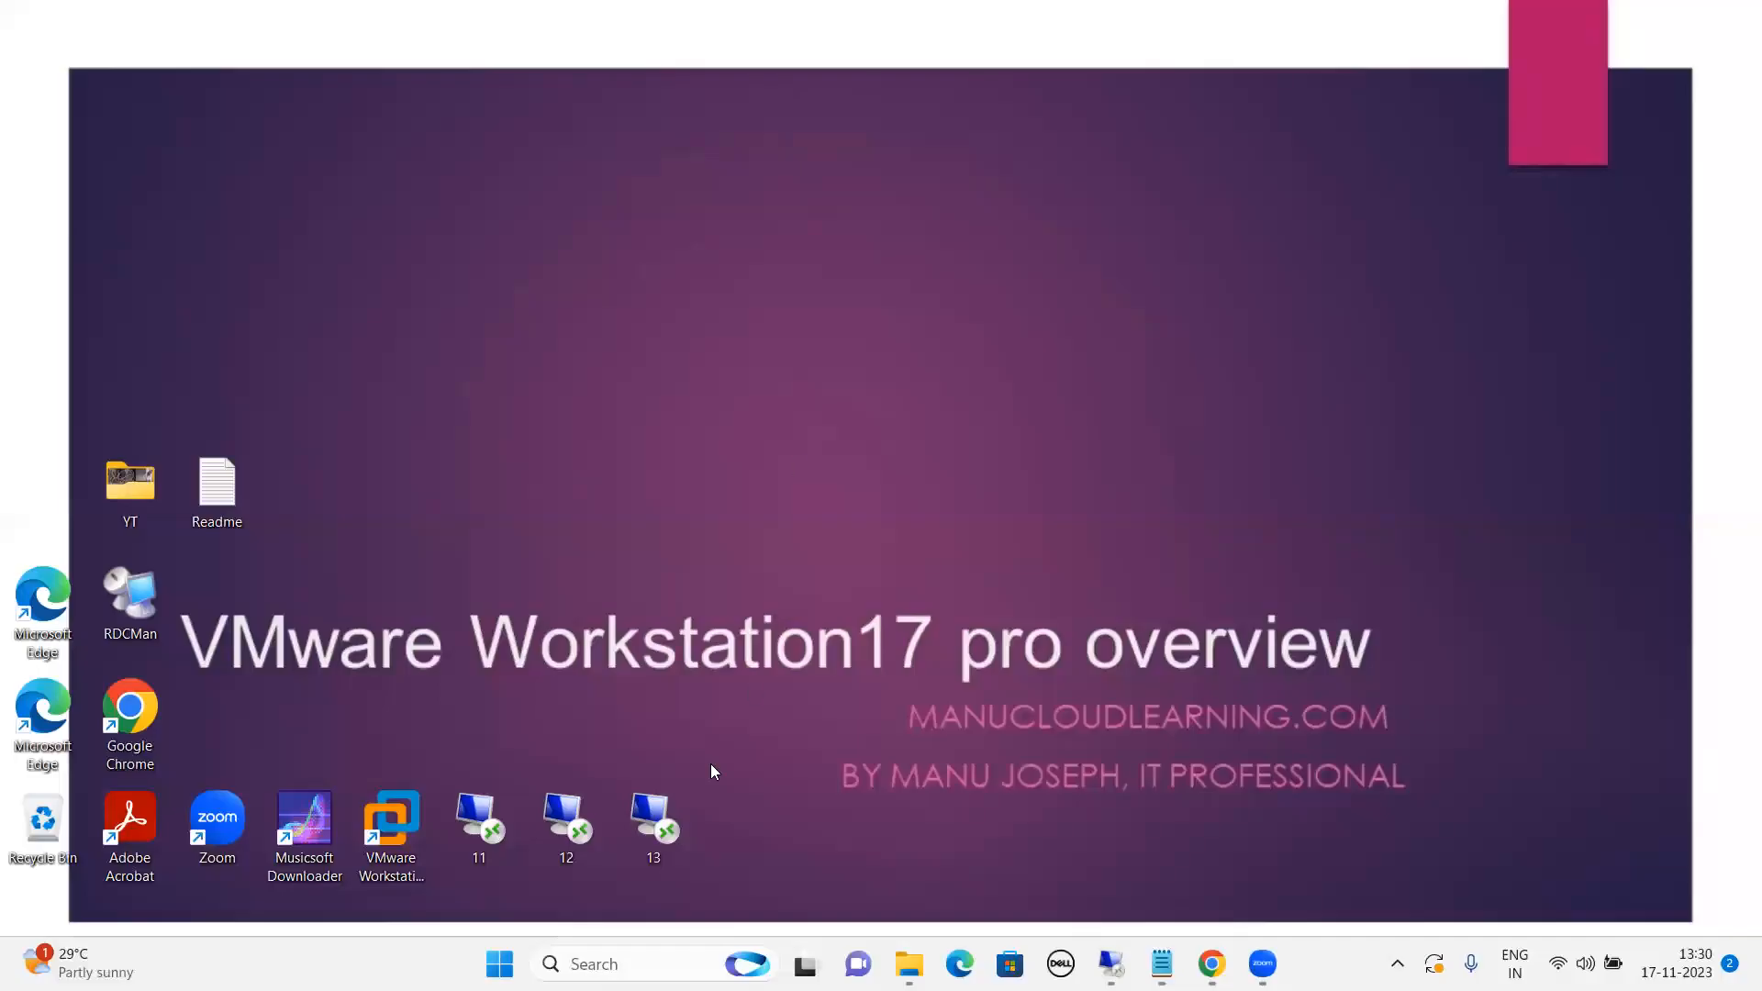
double_click(244, 500)
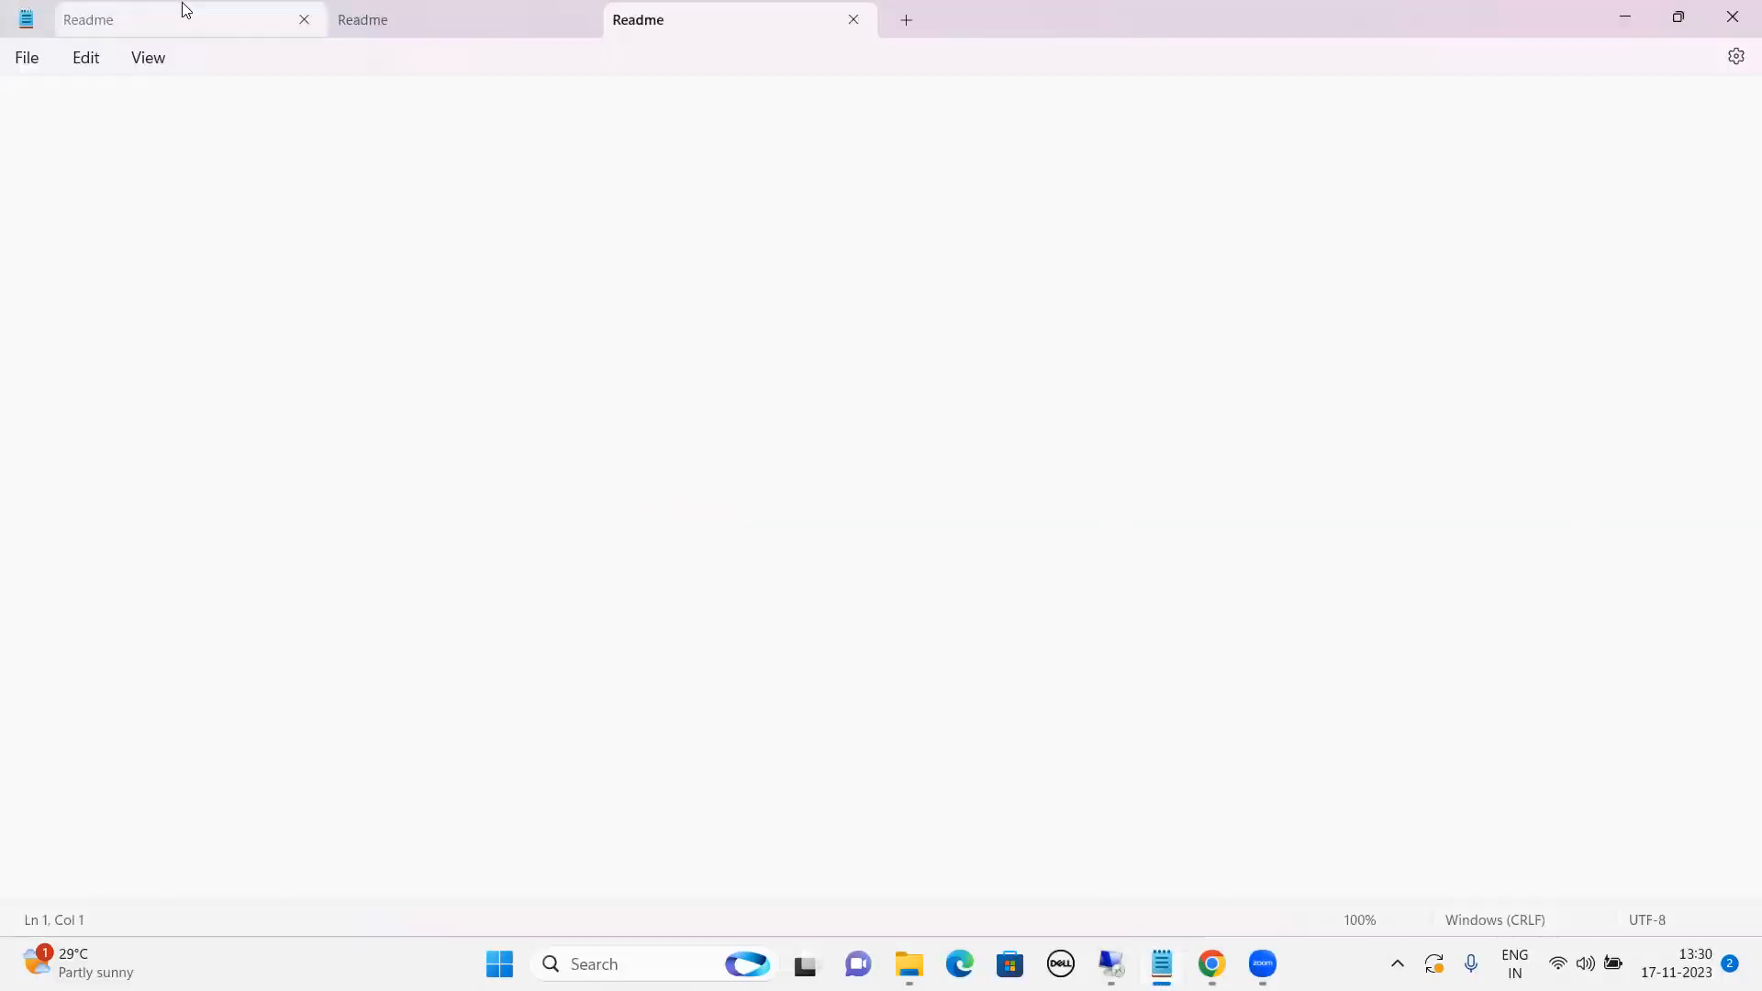
left_click(185, 9)
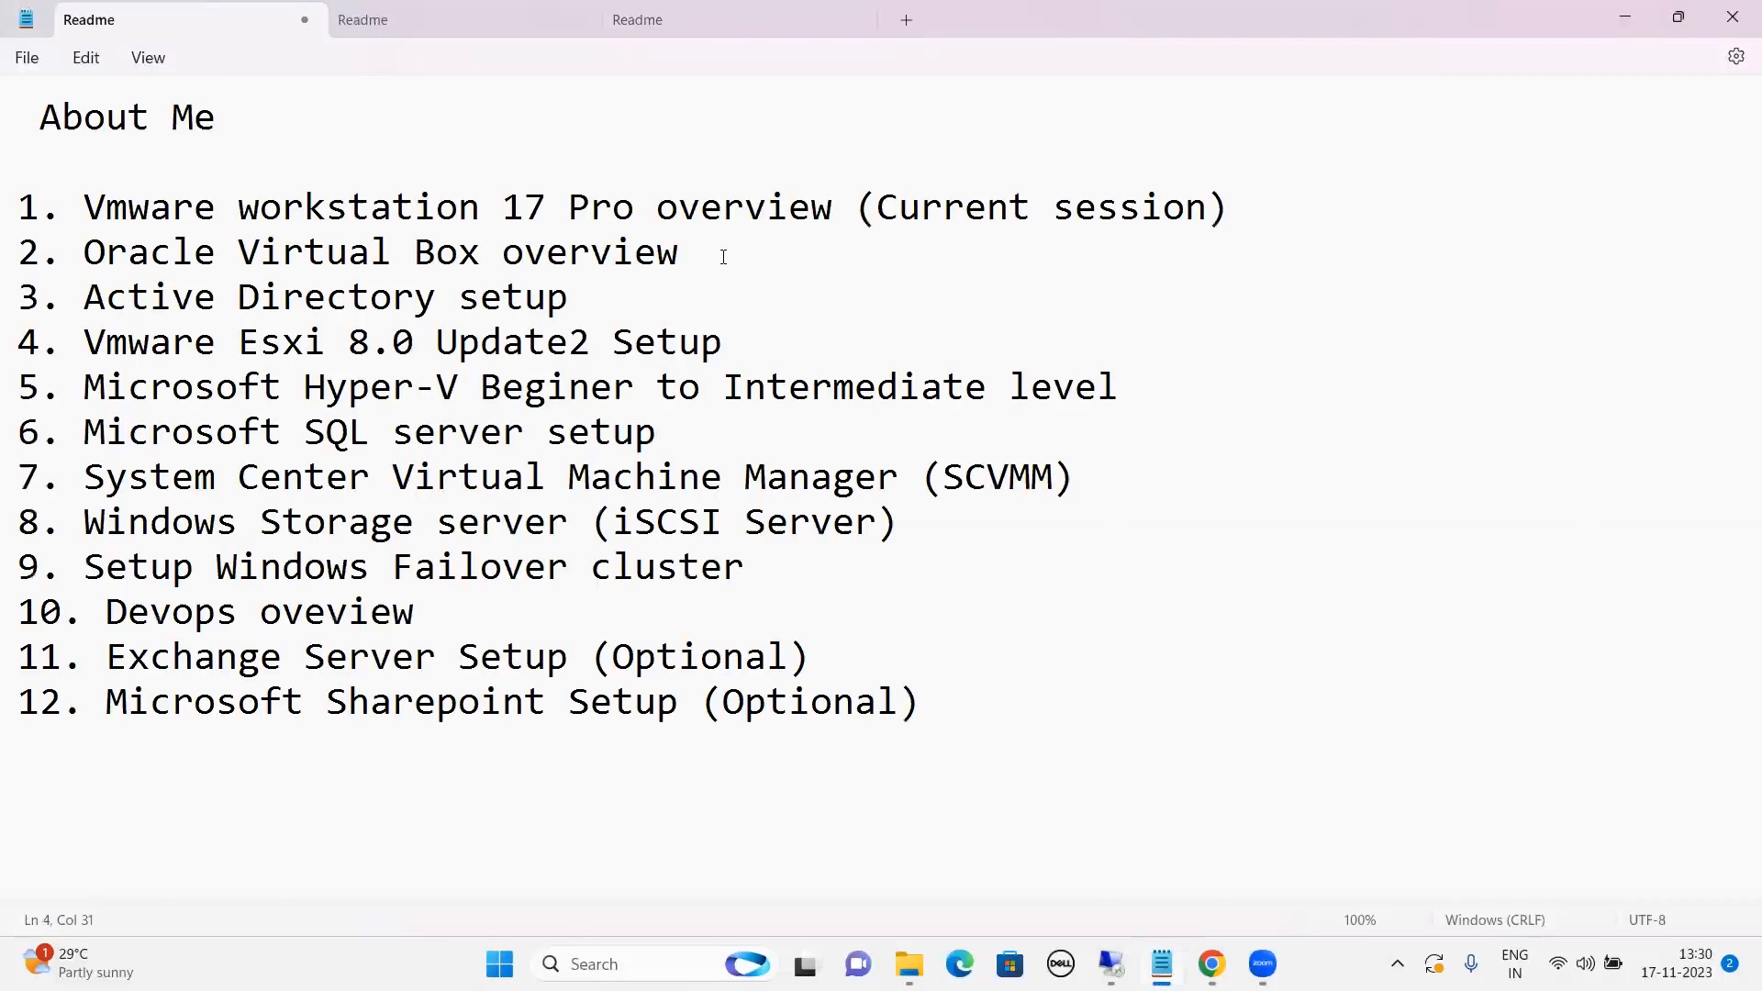